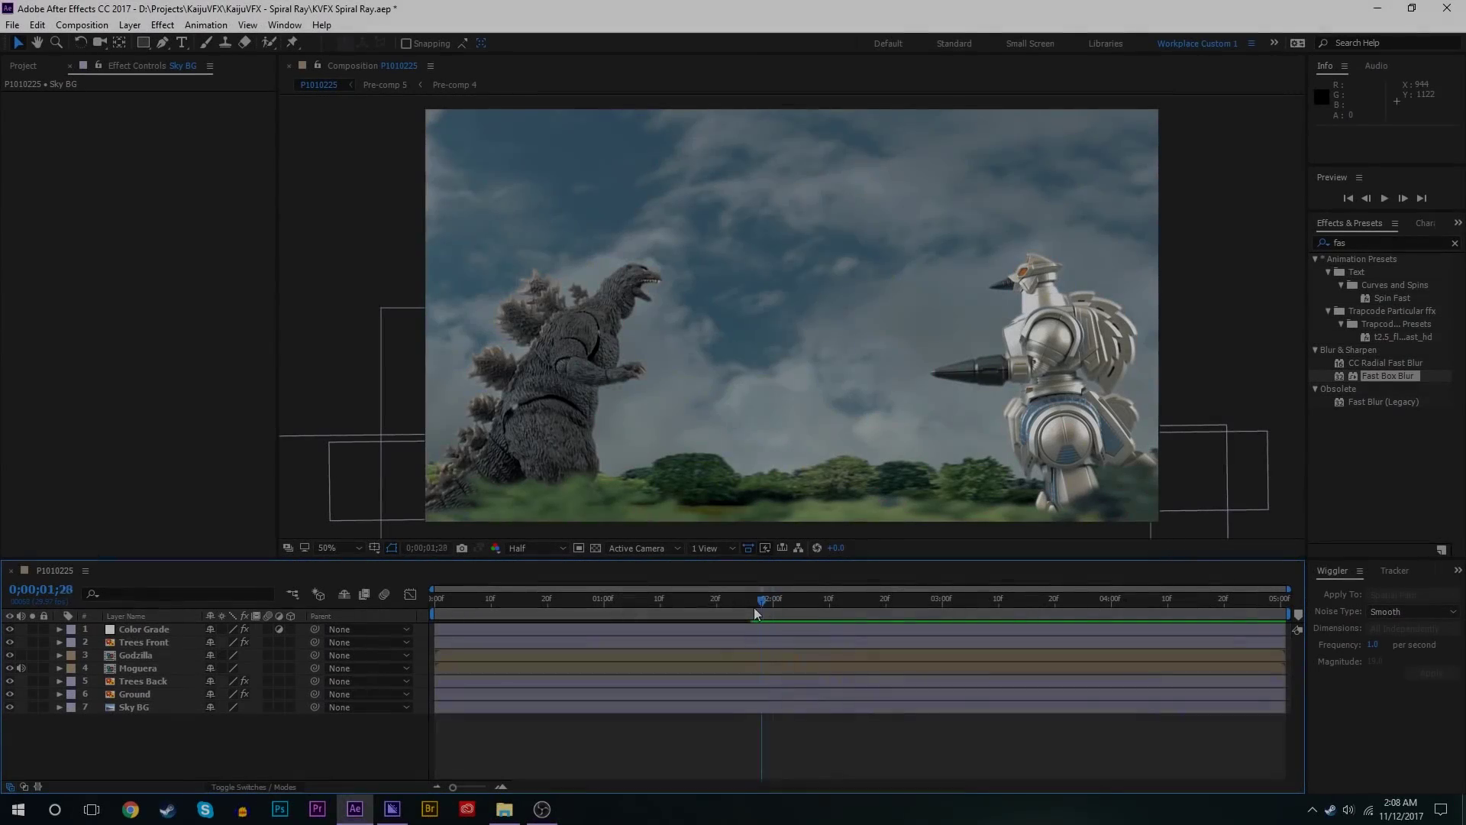
Step: Check the shot at frame 1;25, toggling the Color Grade layer off and on to compare
left_click_drag(714, 615, 733, 604)
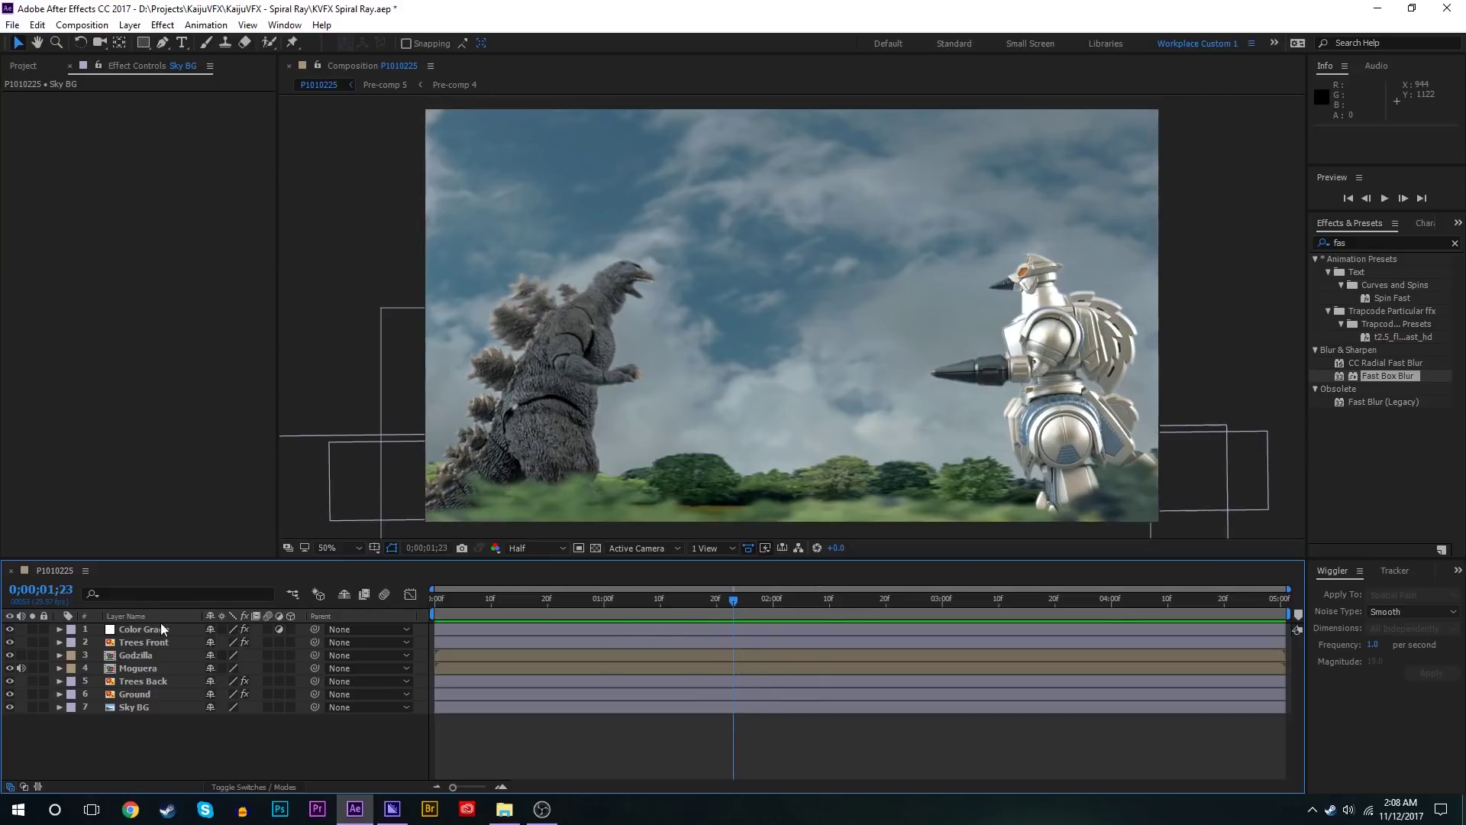
left_click(10, 629)
left_click(10, 629)
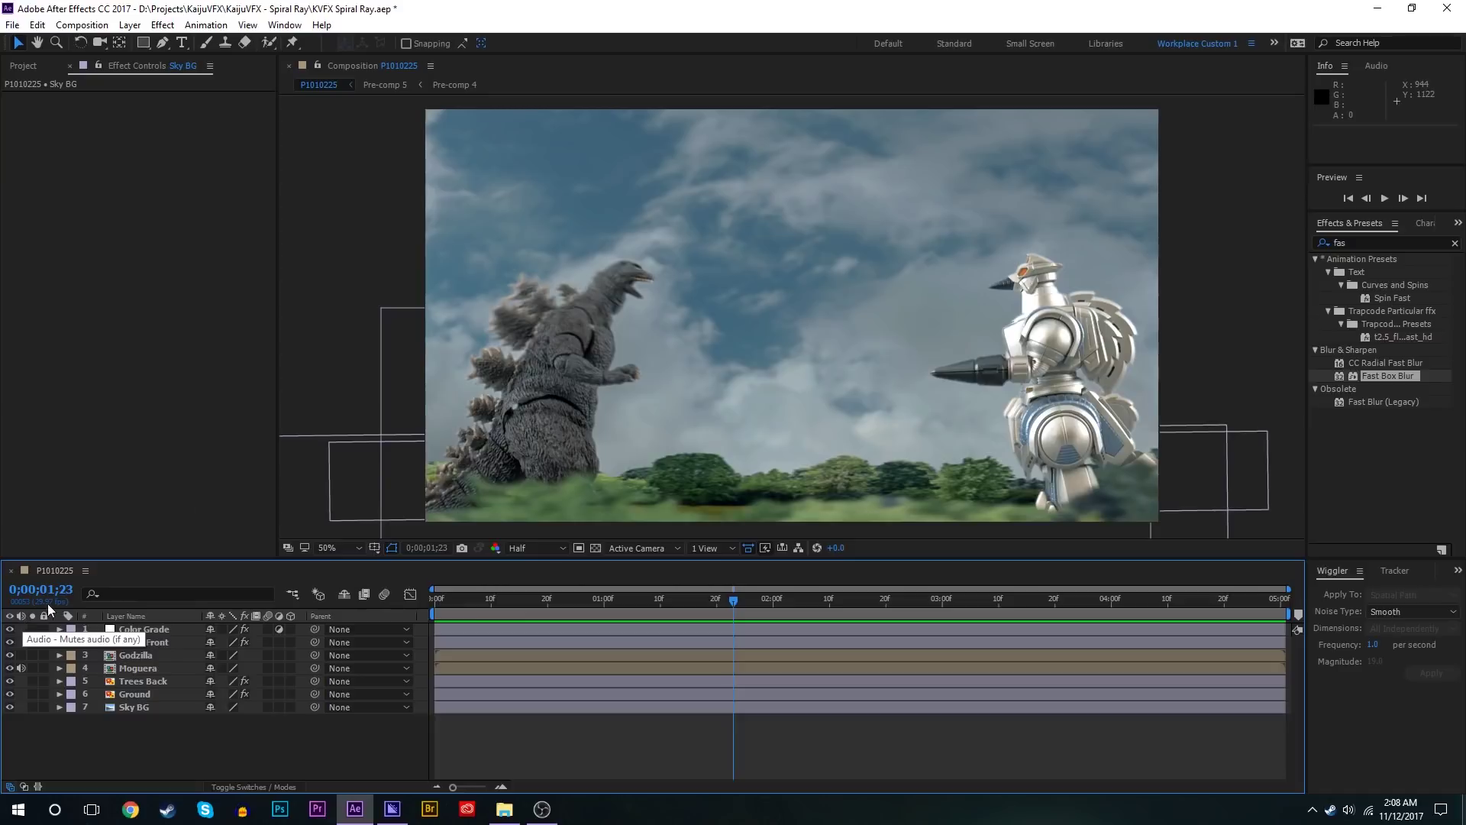
left_click_drag(733, 600, 761, 590)
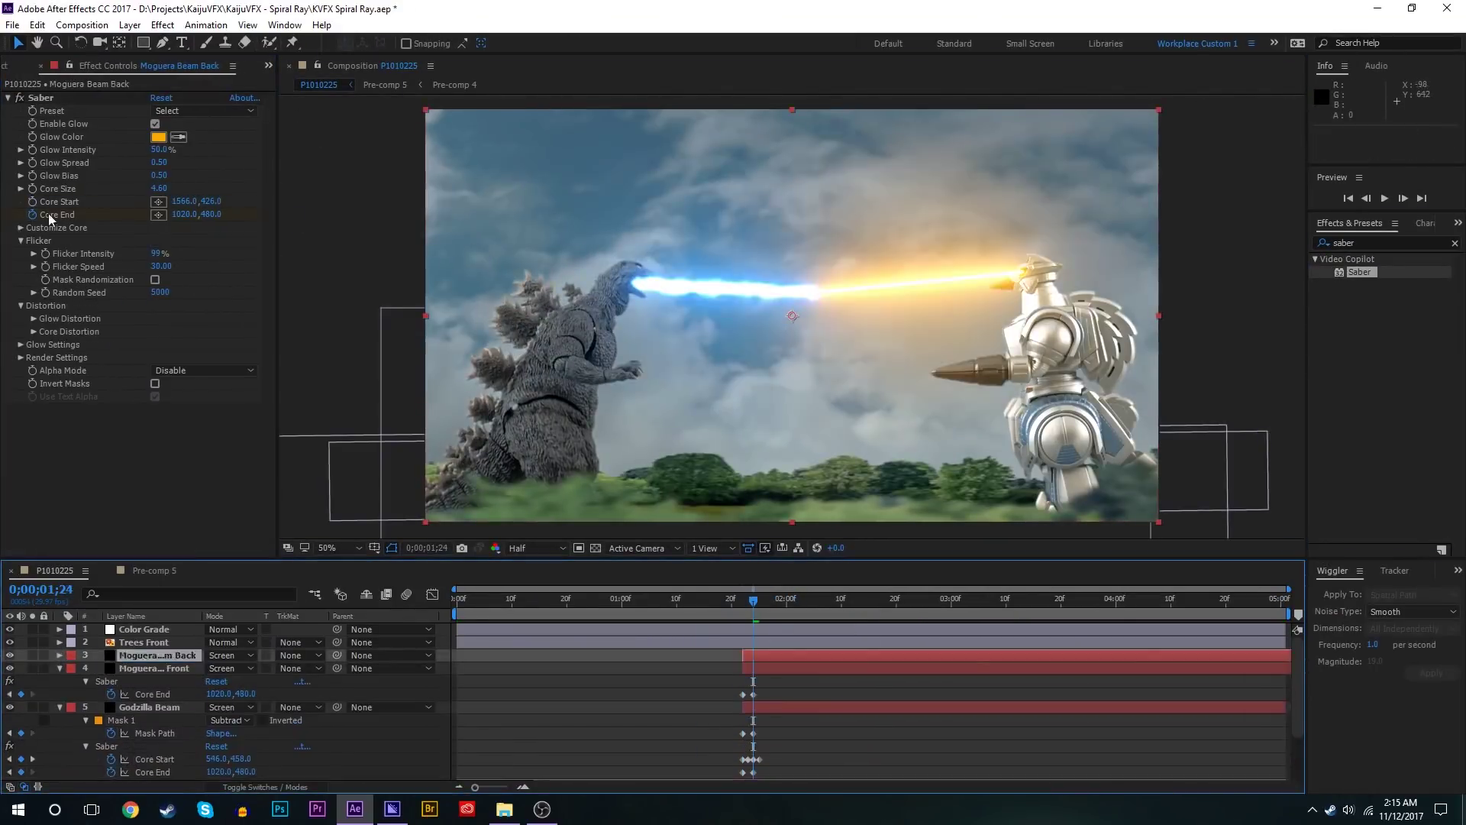
Step: Review the beams around 1;25 and reveal the Godzilla Beam's animated properties at 1;24
mouse_move(752, 608)
left_mouse_down()
mouse_move(736, 611)
mouse_move(800, 609)
mouse_move(736, 604)
left_mouse_up()
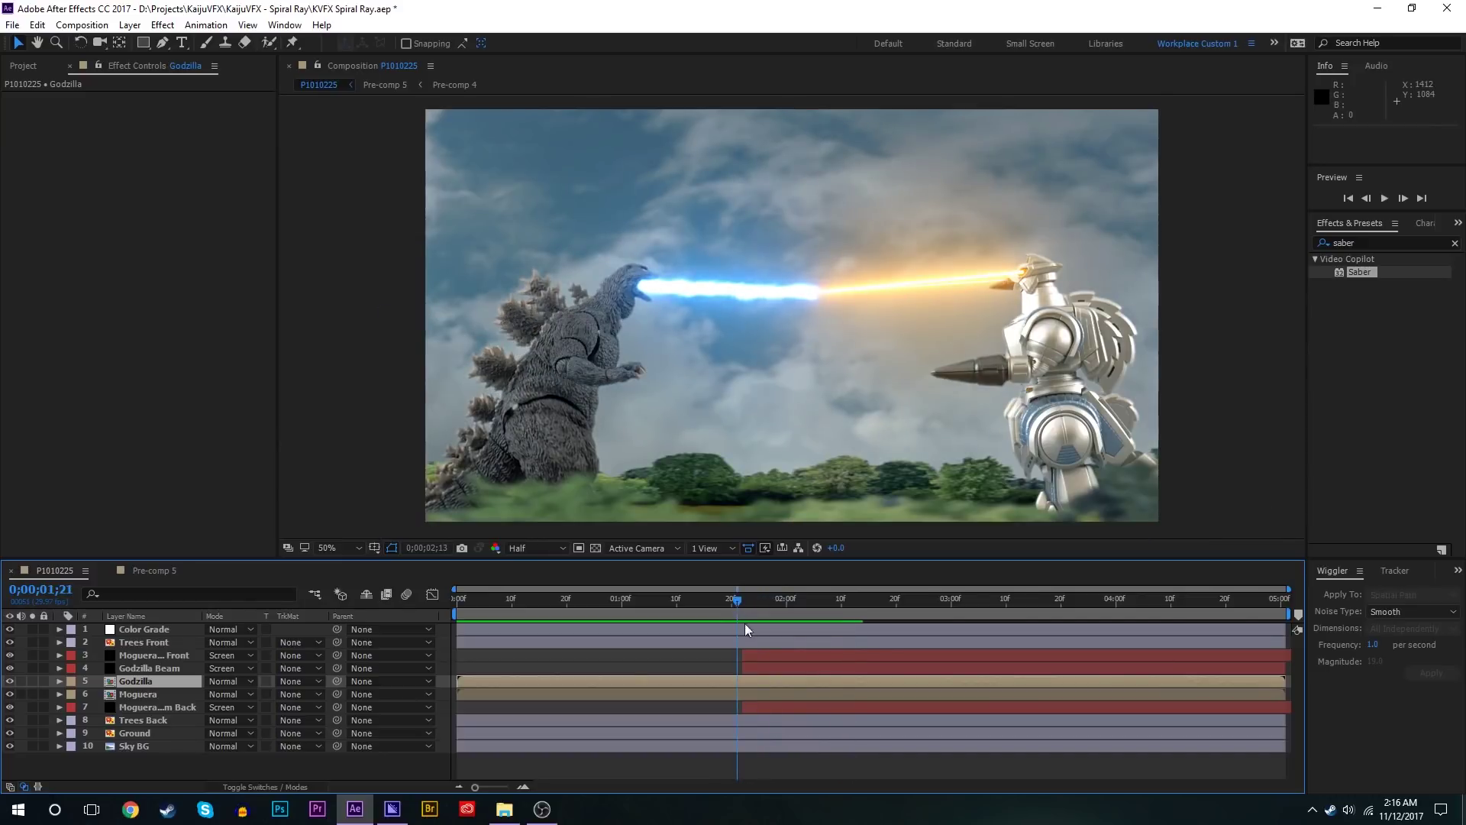
left_click(754, 641)
left_click(159, 657)
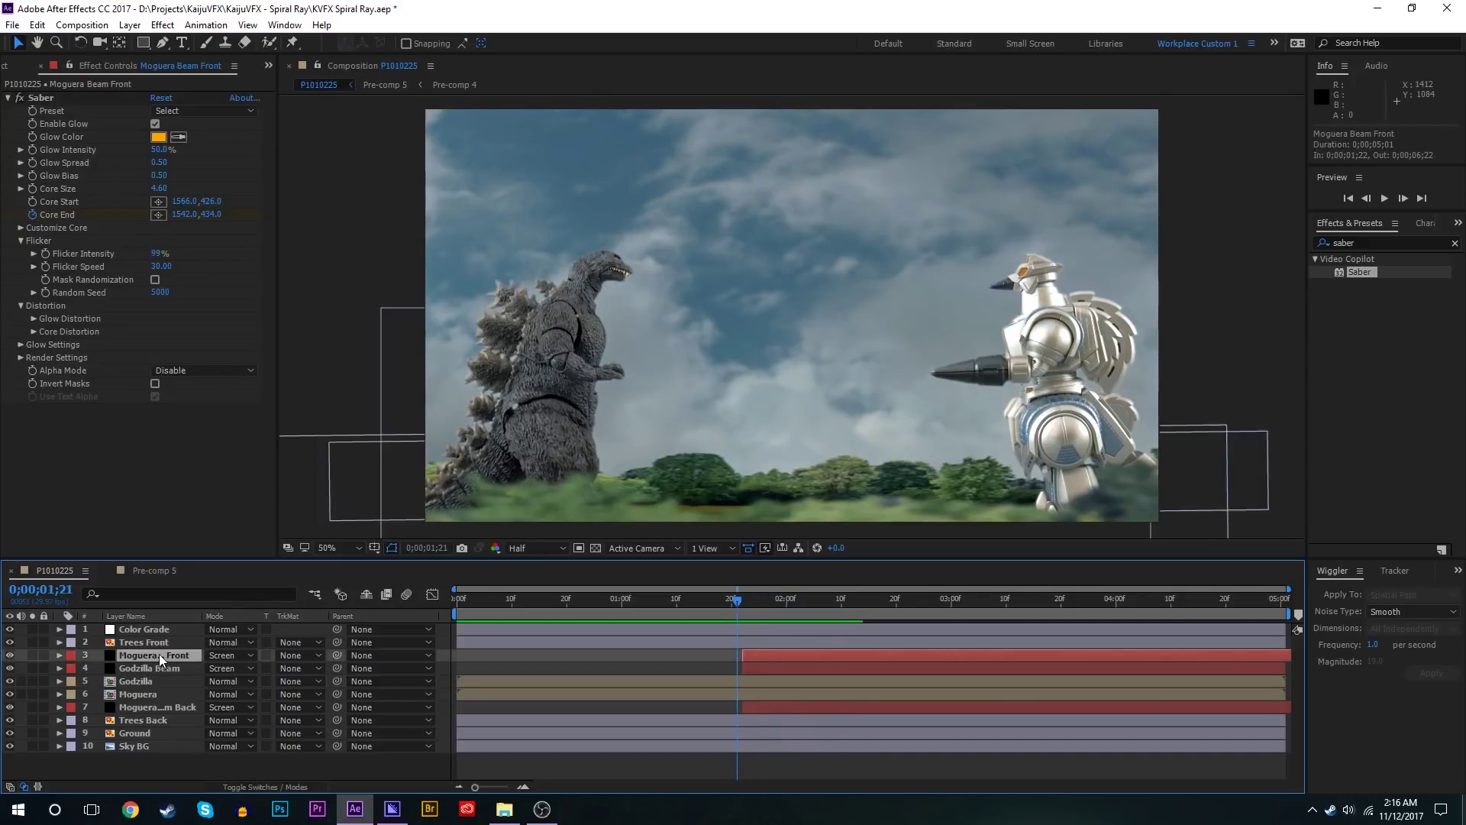
left_click(158, 678)
left_click(156, 668)
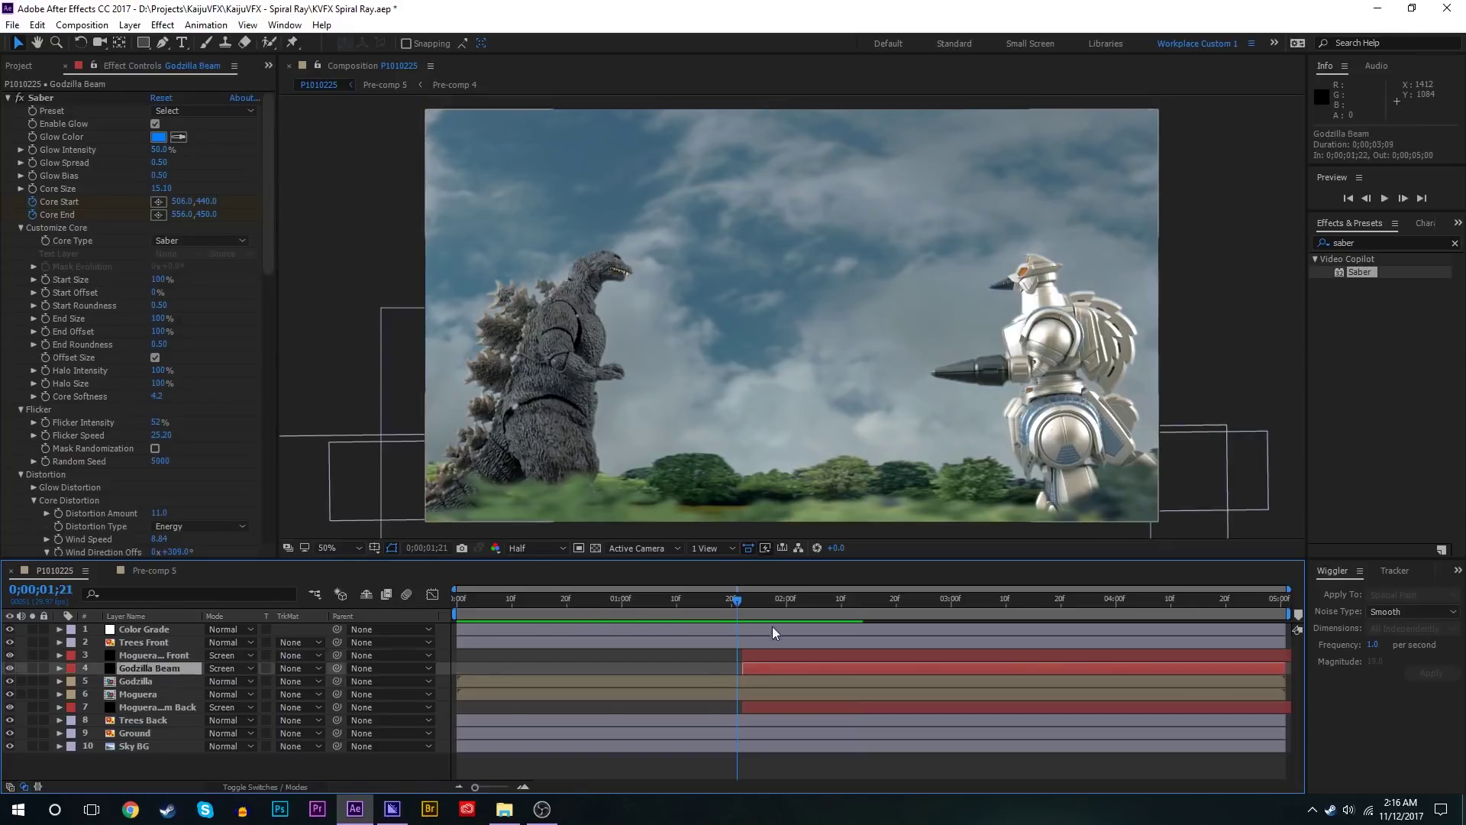
key("u")
left_click_drag(745, 599, 760, 604)
Step: Collapse Godzilla Beam, inspect the Moguera Beam Front settings, and step back to frame 1;24
left_click(776, 690)
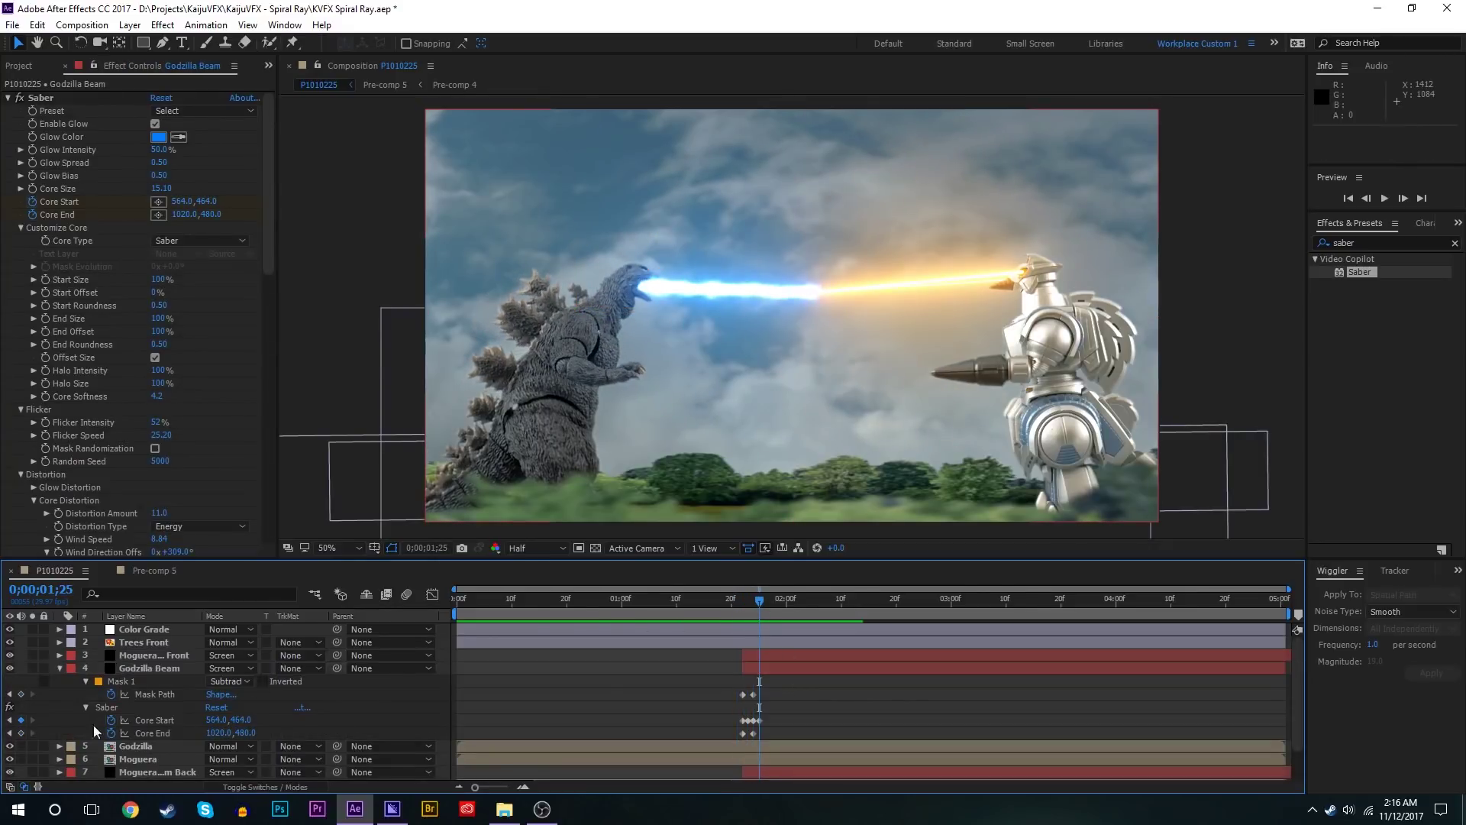
left_click(60, 669)
left_click(164, 655)
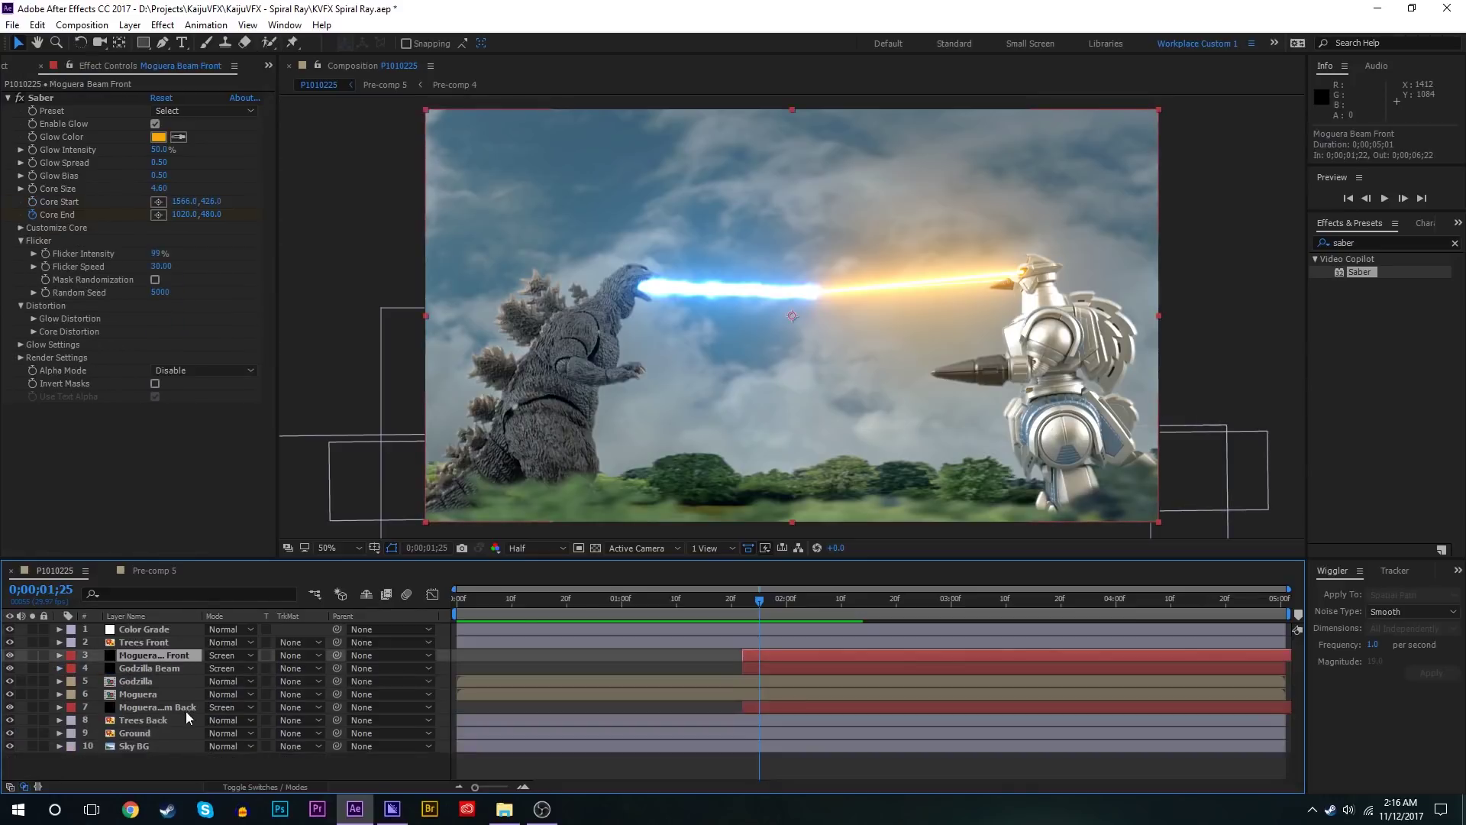
left_click(647, 658)
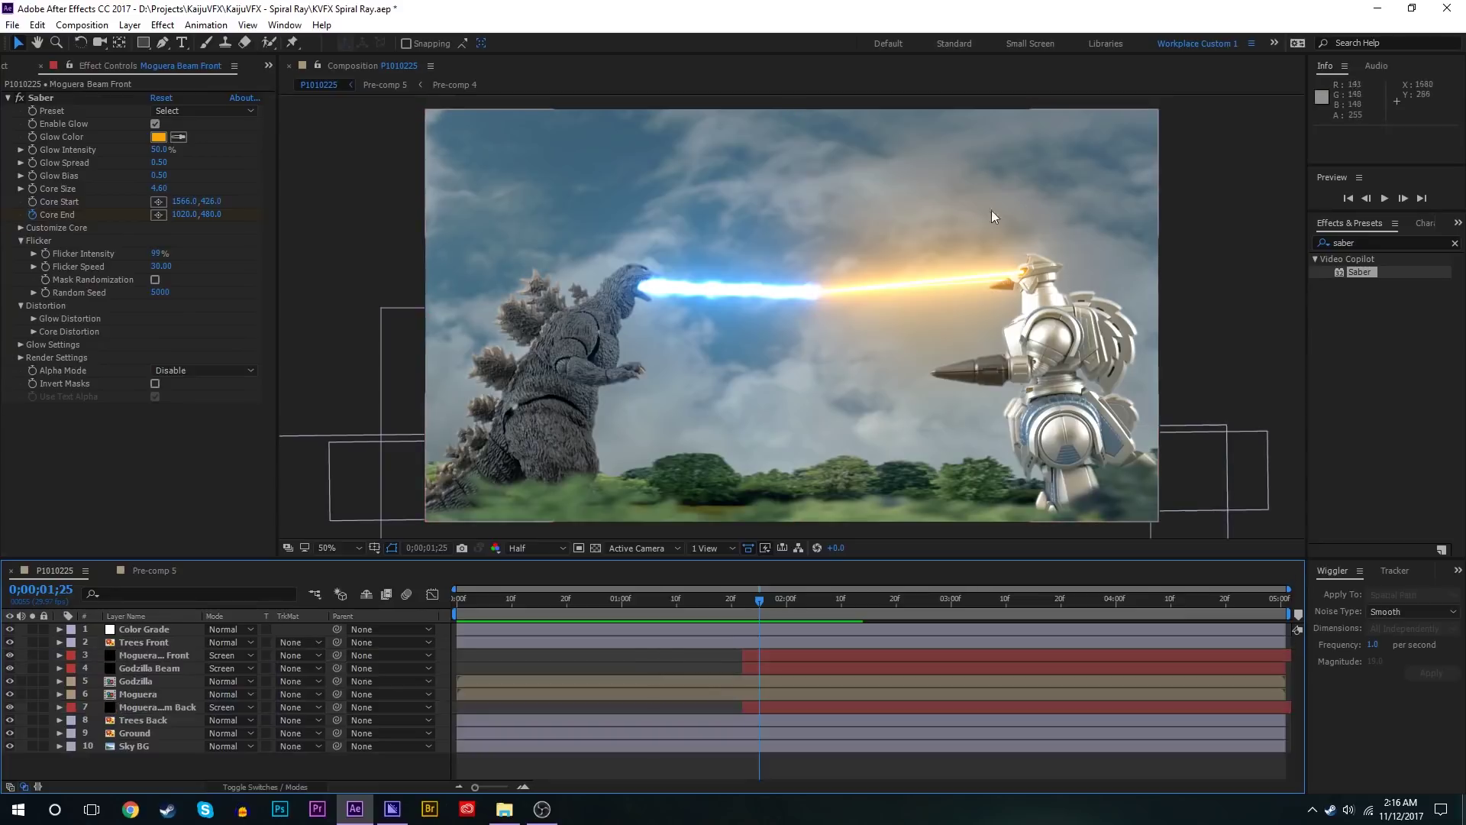
key("Page_Up")
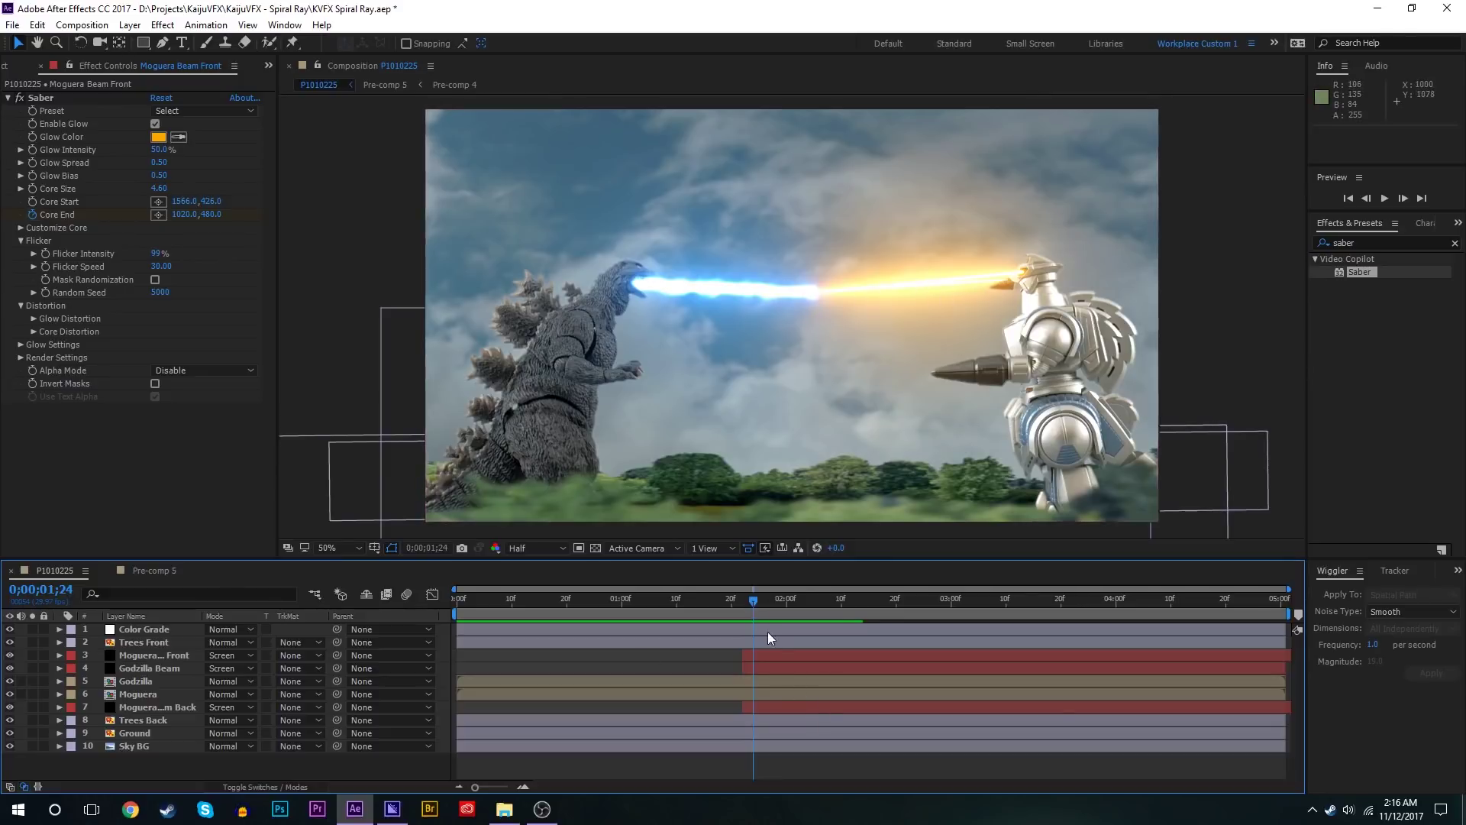
Step: Solo the Godzilla Beam layer and reveal its animated properties with U
left_click(768, 661)
left_click(768, 653)
left_click(245, 664)
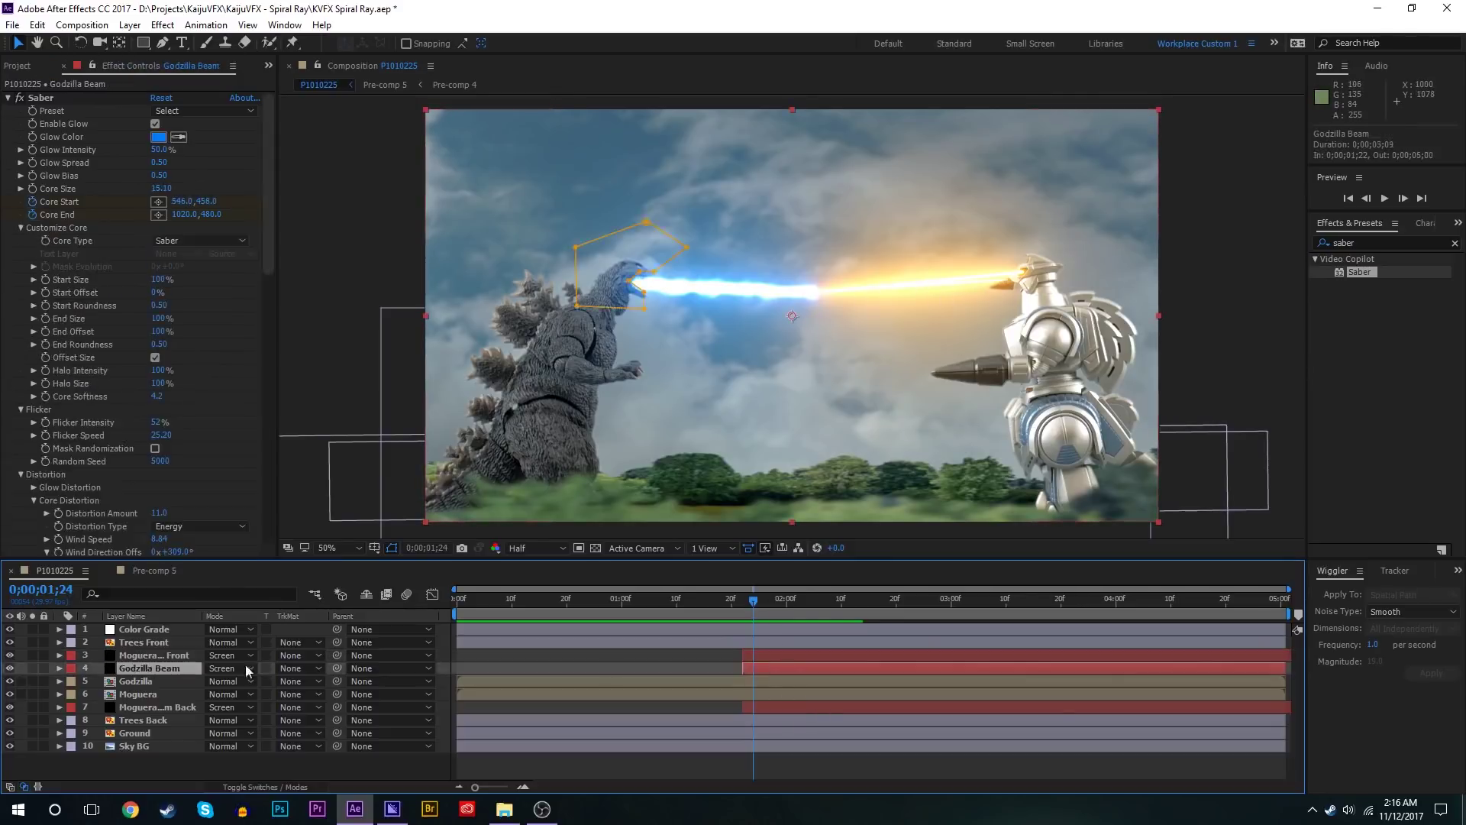
left_click(32, 668)
key("u")
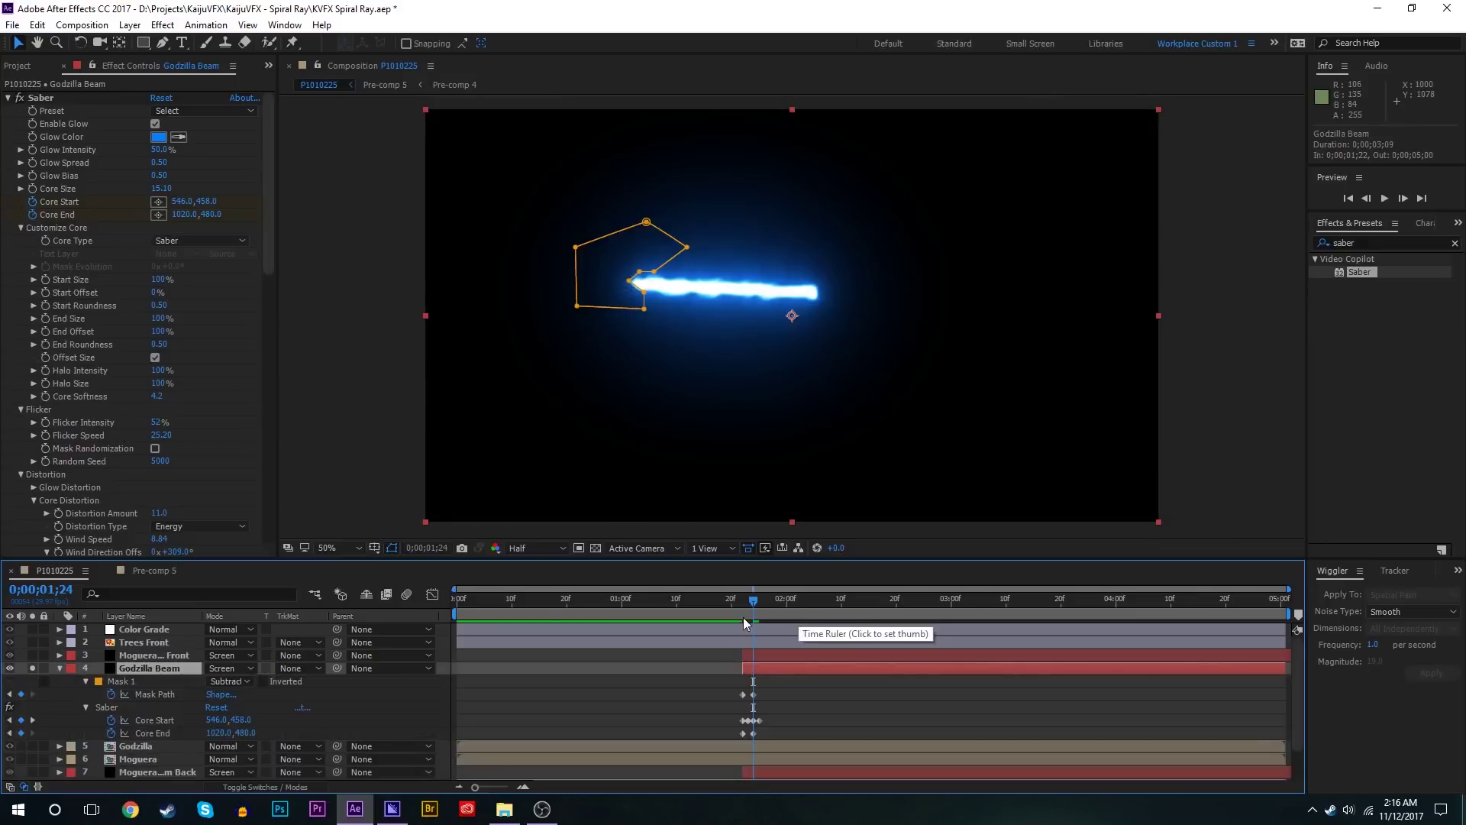
scroll(768, 693, "down", 2)
scroll(771, 687, "up", 2)
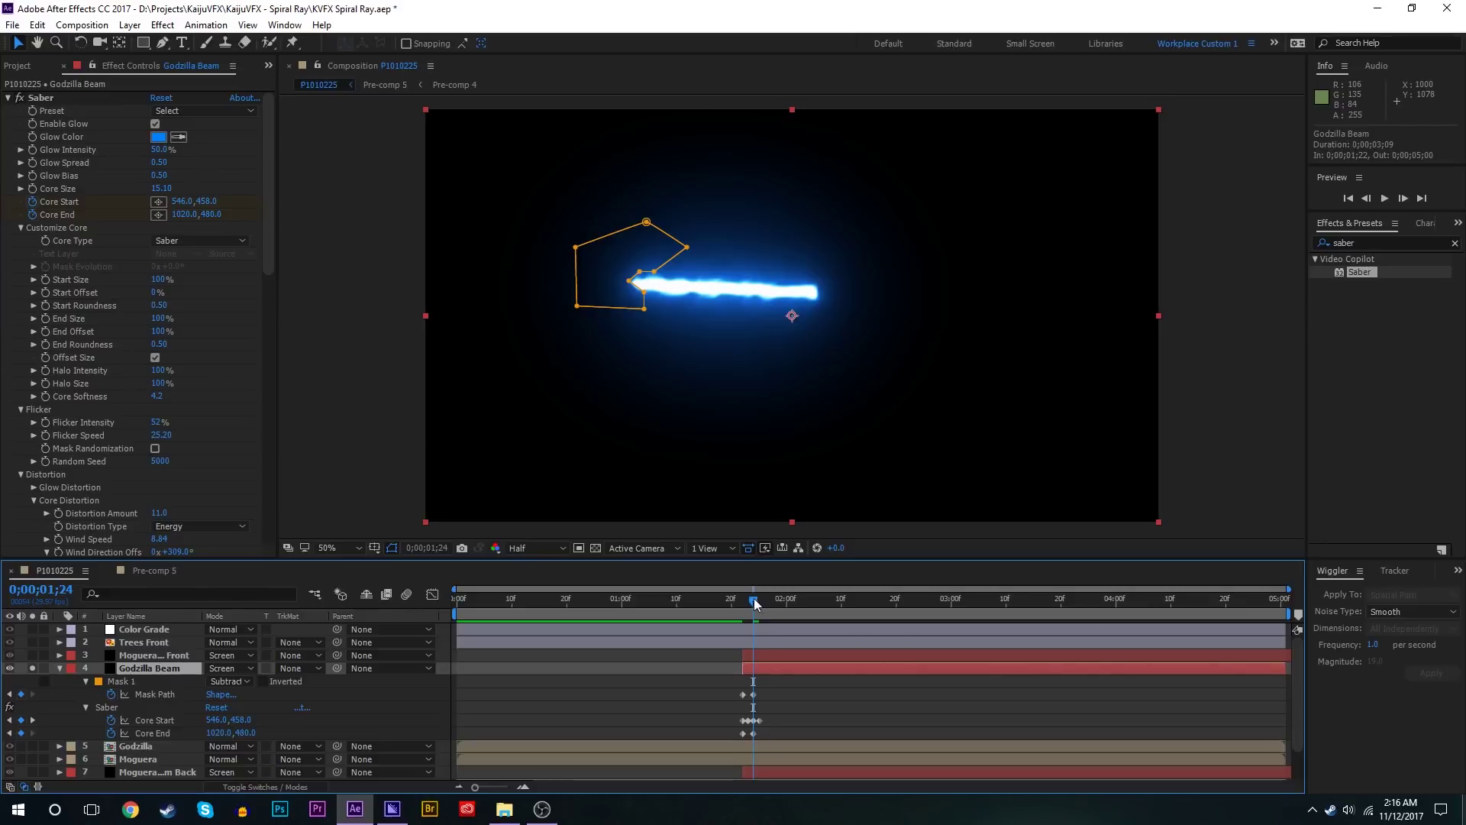
Step: Keyframe Core End at 2;00 and 2;16, pulling the tip back then pushing it toward Moguera
left_click_drag(752, 600, 840, 614)
left_click(21, 733)
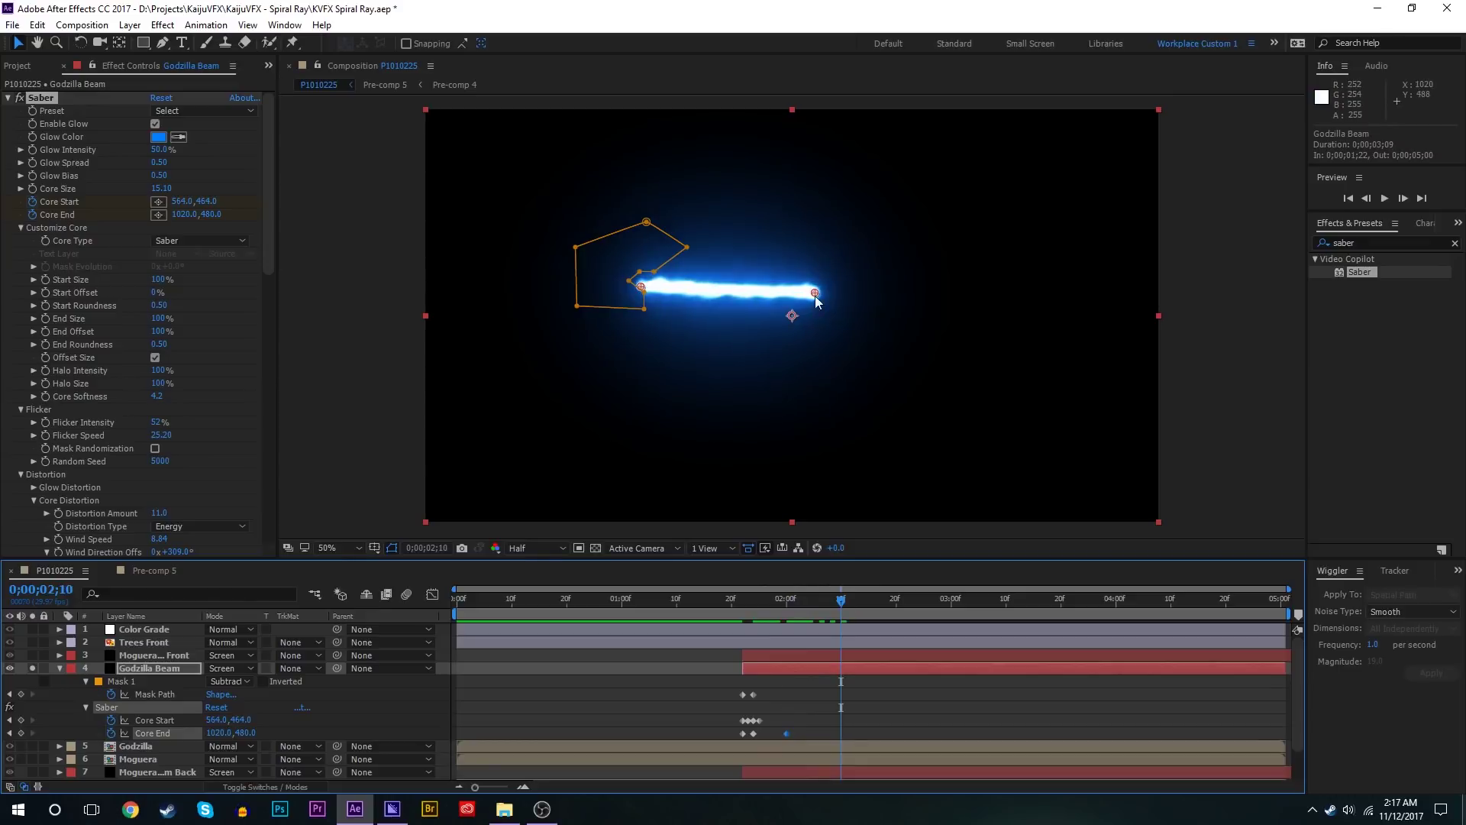
left_click_drag(815, 294, 756, 291)
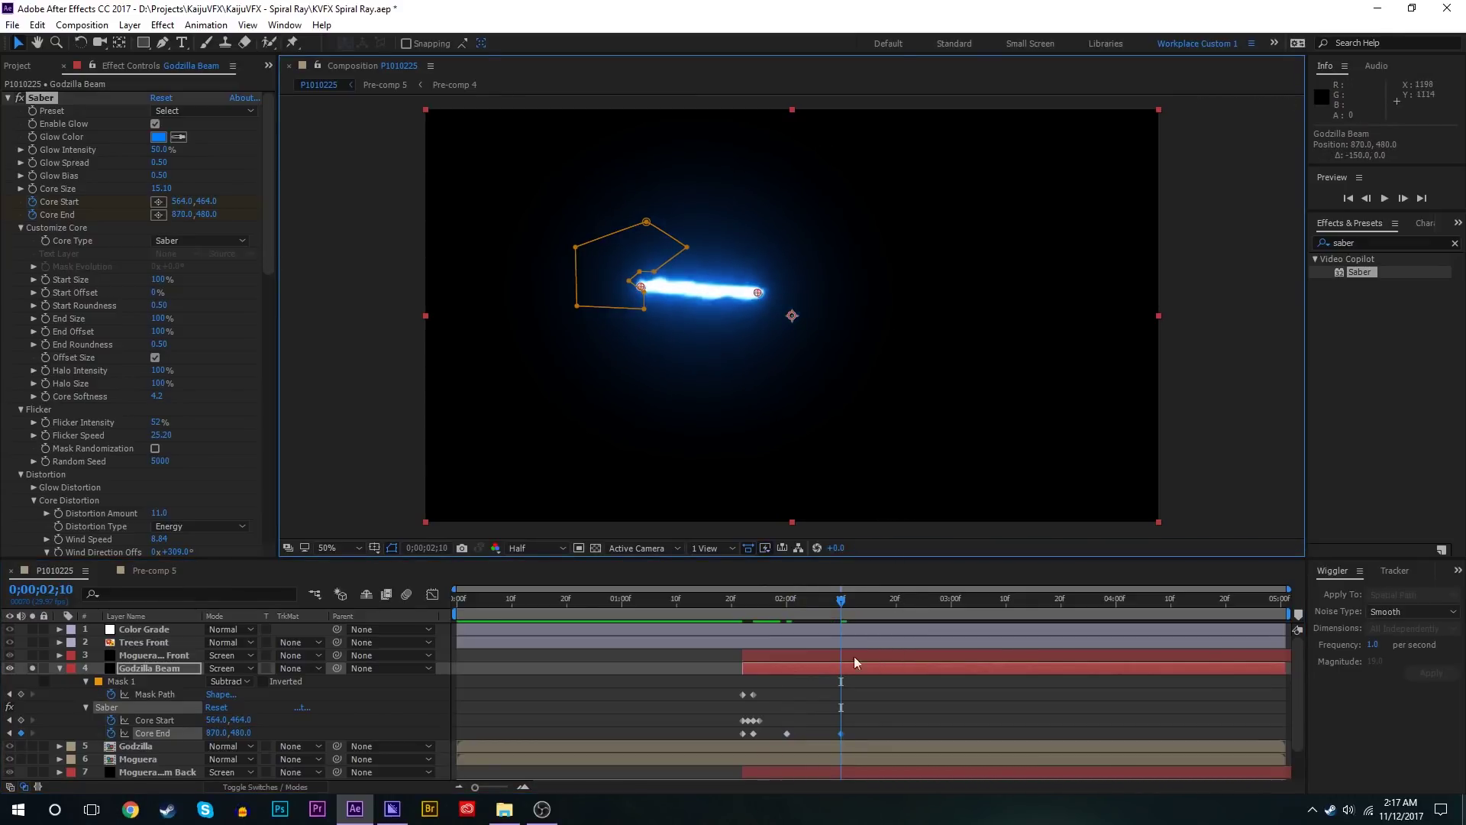
left_click_drag(867, 608, 918, 609)
left_click(21, 733)
left_click_drag(757, 291, 888, 292)
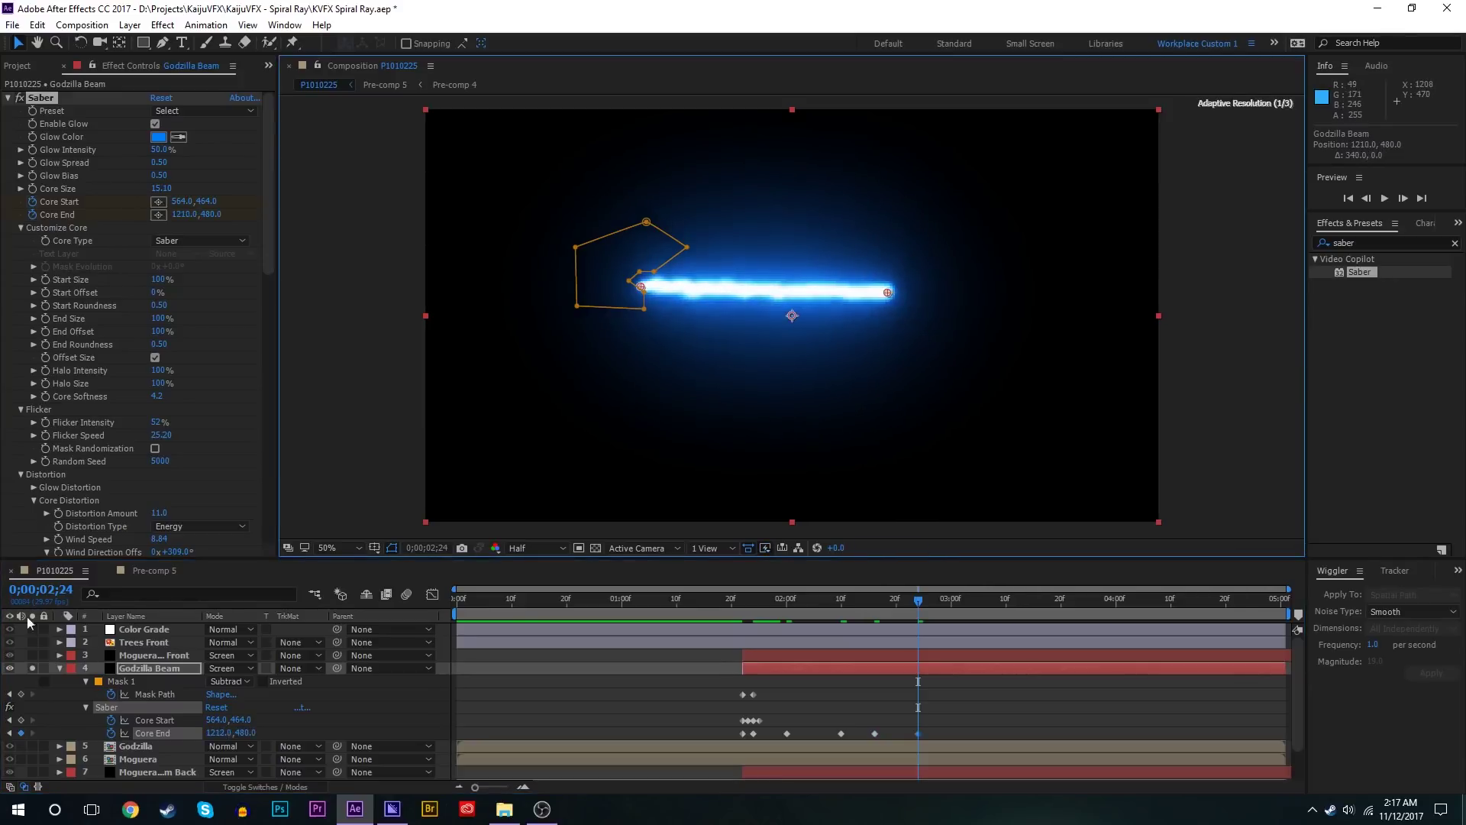
Step: Lengthen the beam slightly, keyframe Core End at 3;03, and shorten the beam at 3;15
left_click(34, 668)
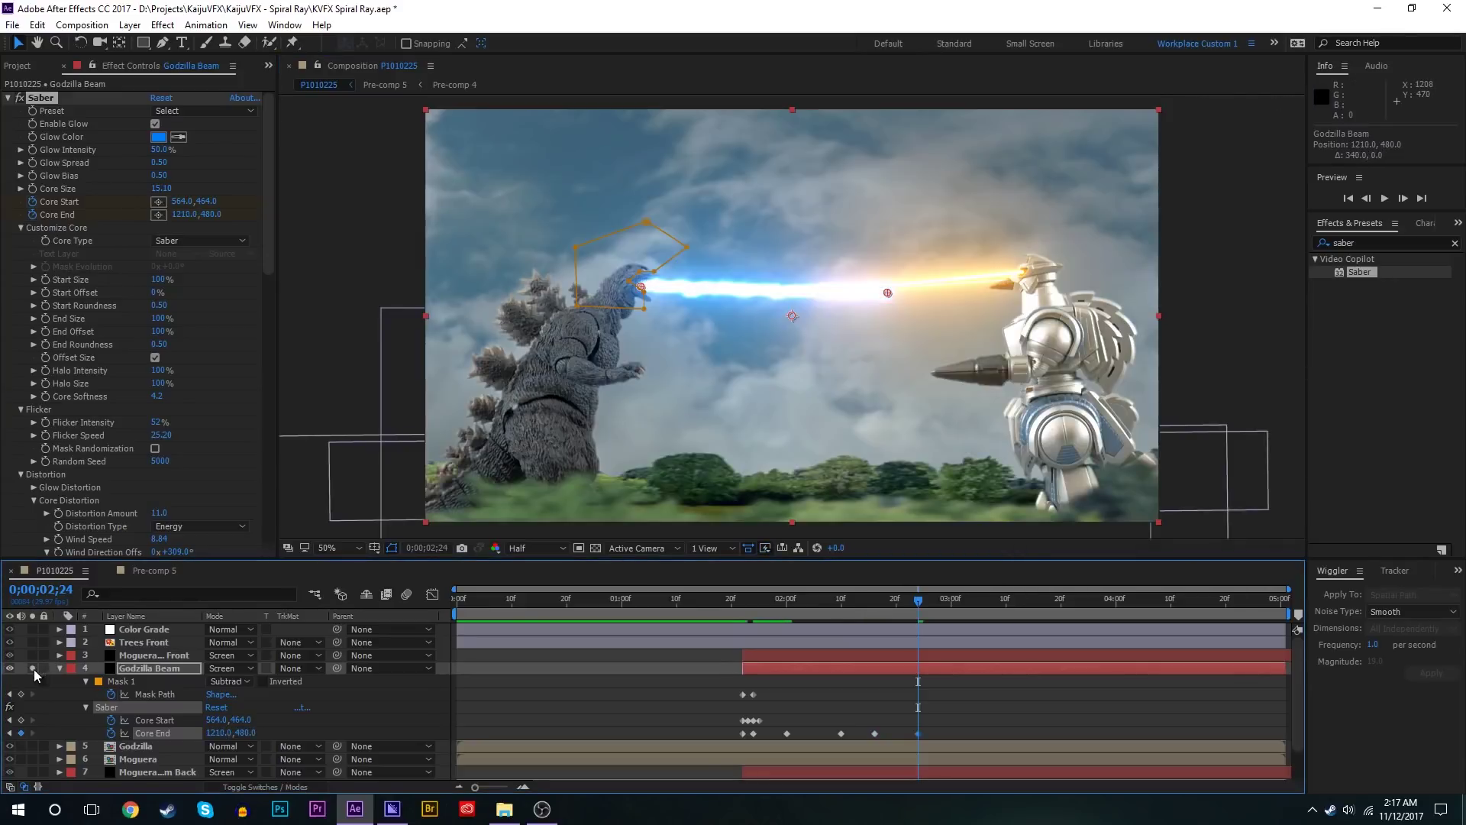
left_click(33, 669)
left_click_drag(889, 291, 894, 291)
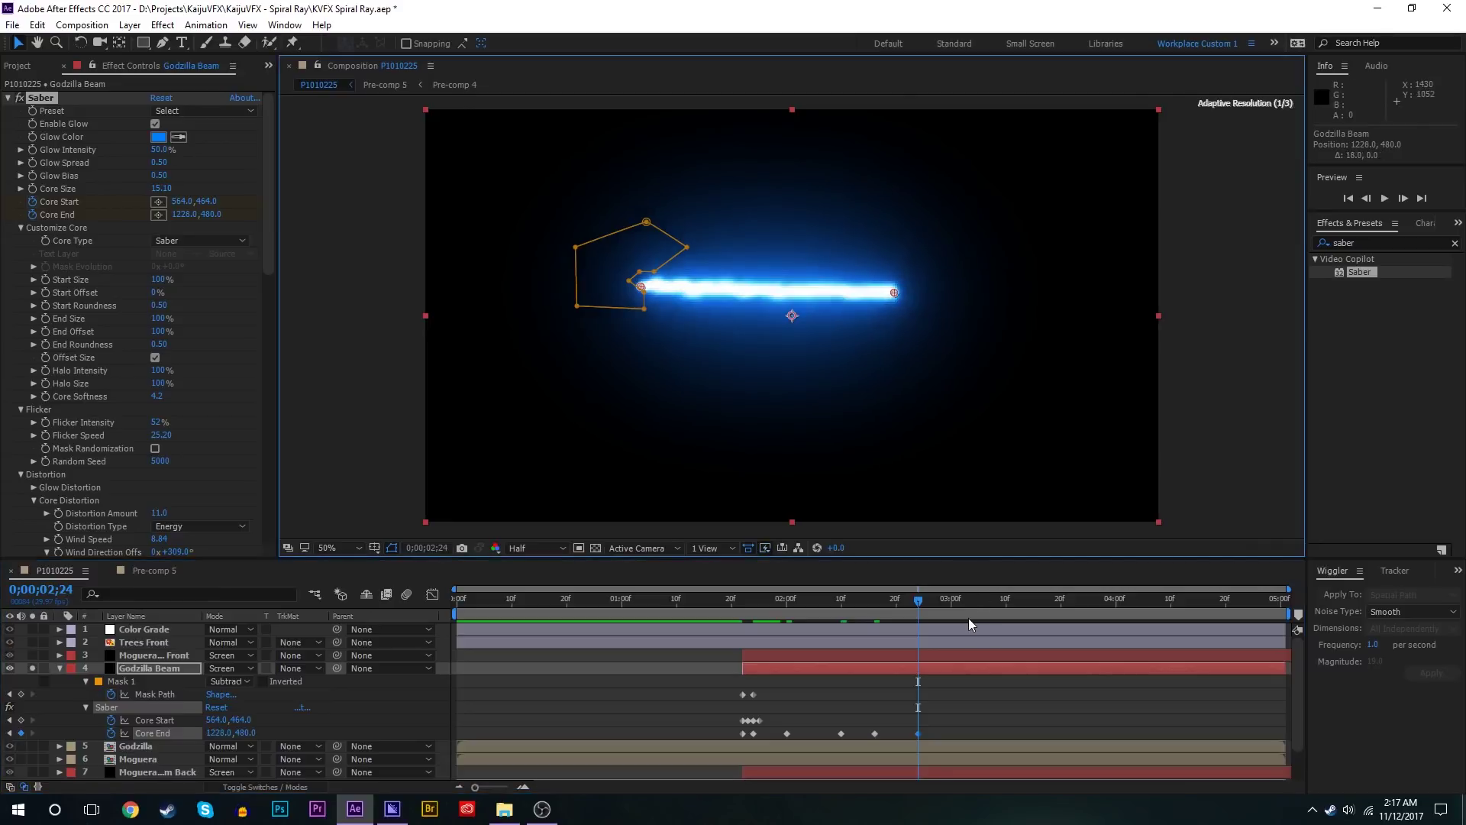
left_click(969, 611)
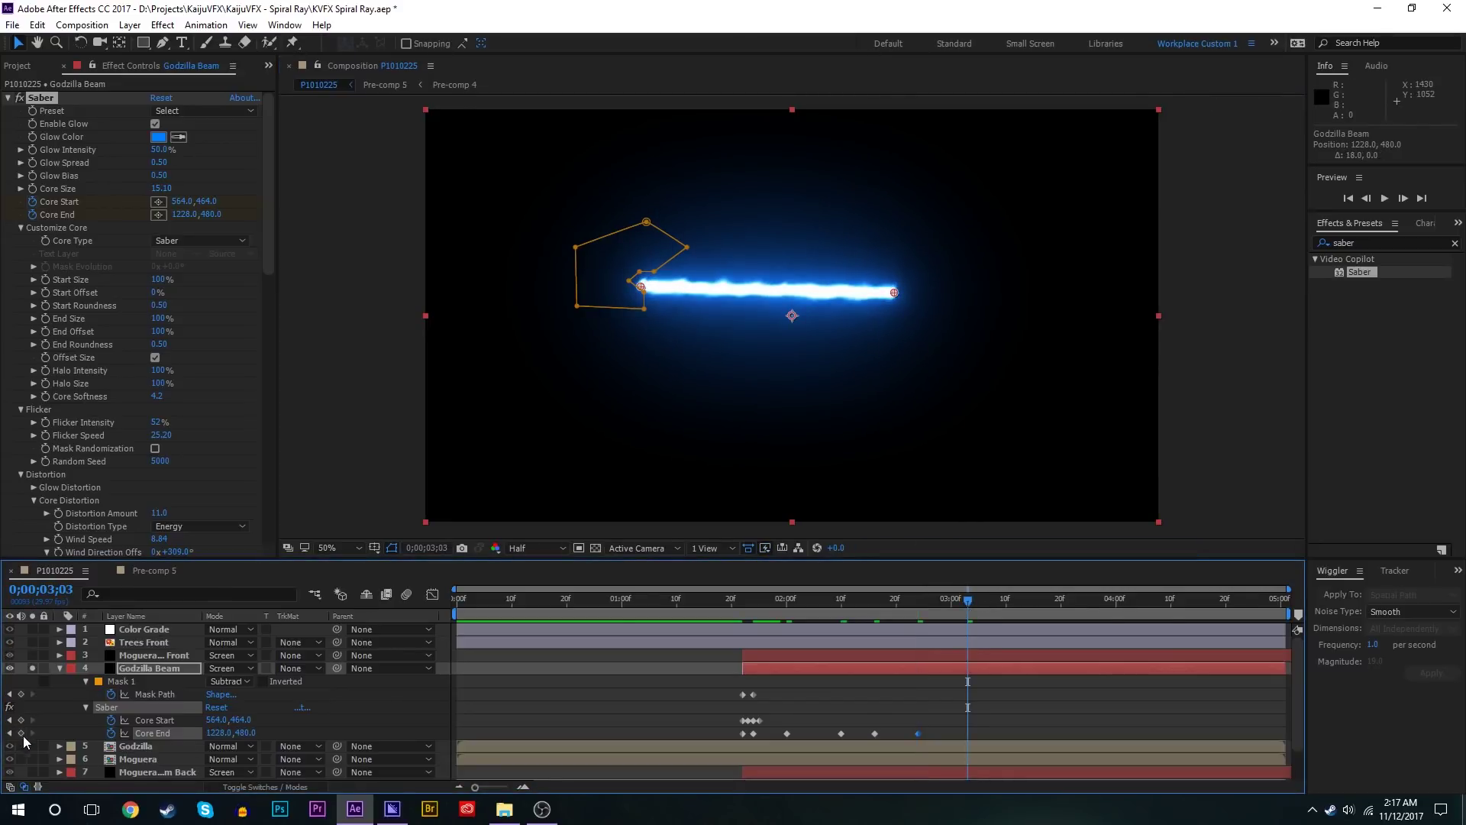
left_click(21, 733)
left_click_drag(1005, 605, 1037, 611)
left_click_drag(894, 293, 800, 295)
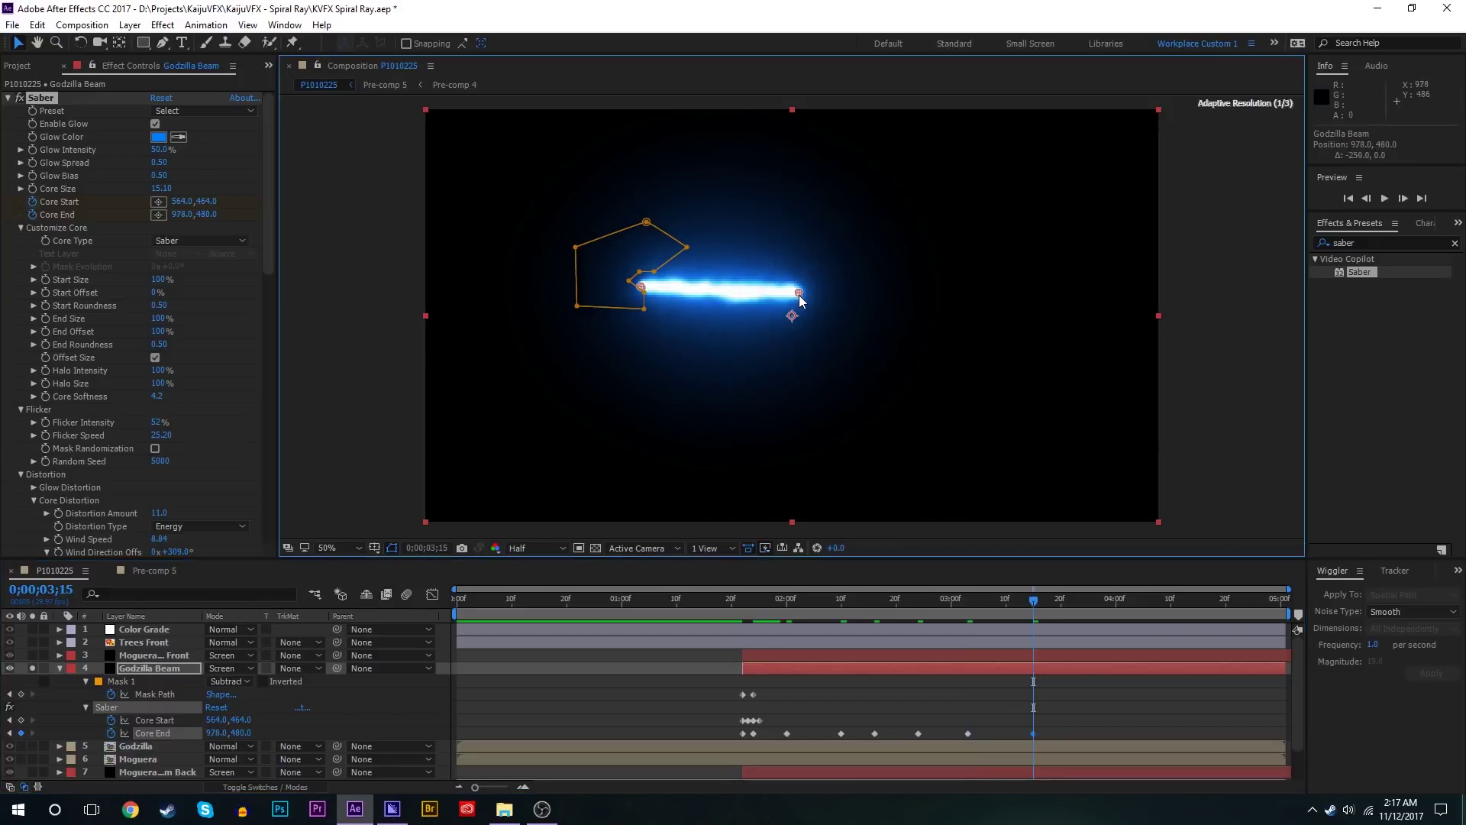
Step: Ease the later Core End keyframes with F9 and preview the beam animation
left_click_drag(1052, 730, 863, 736)
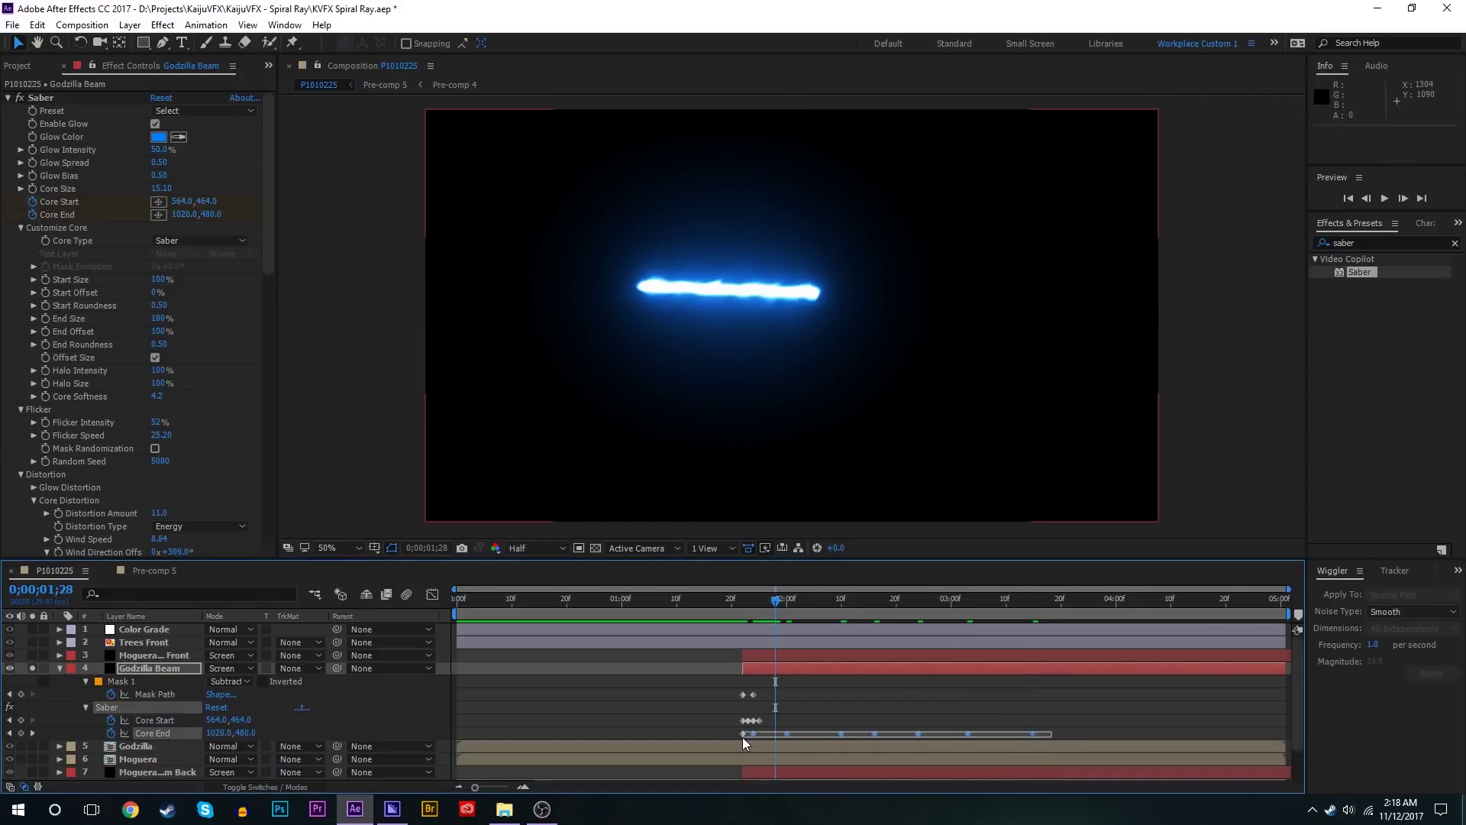
left_click_drag(742, 737, 772, 740)
key("F9")
left_click(781, 611)
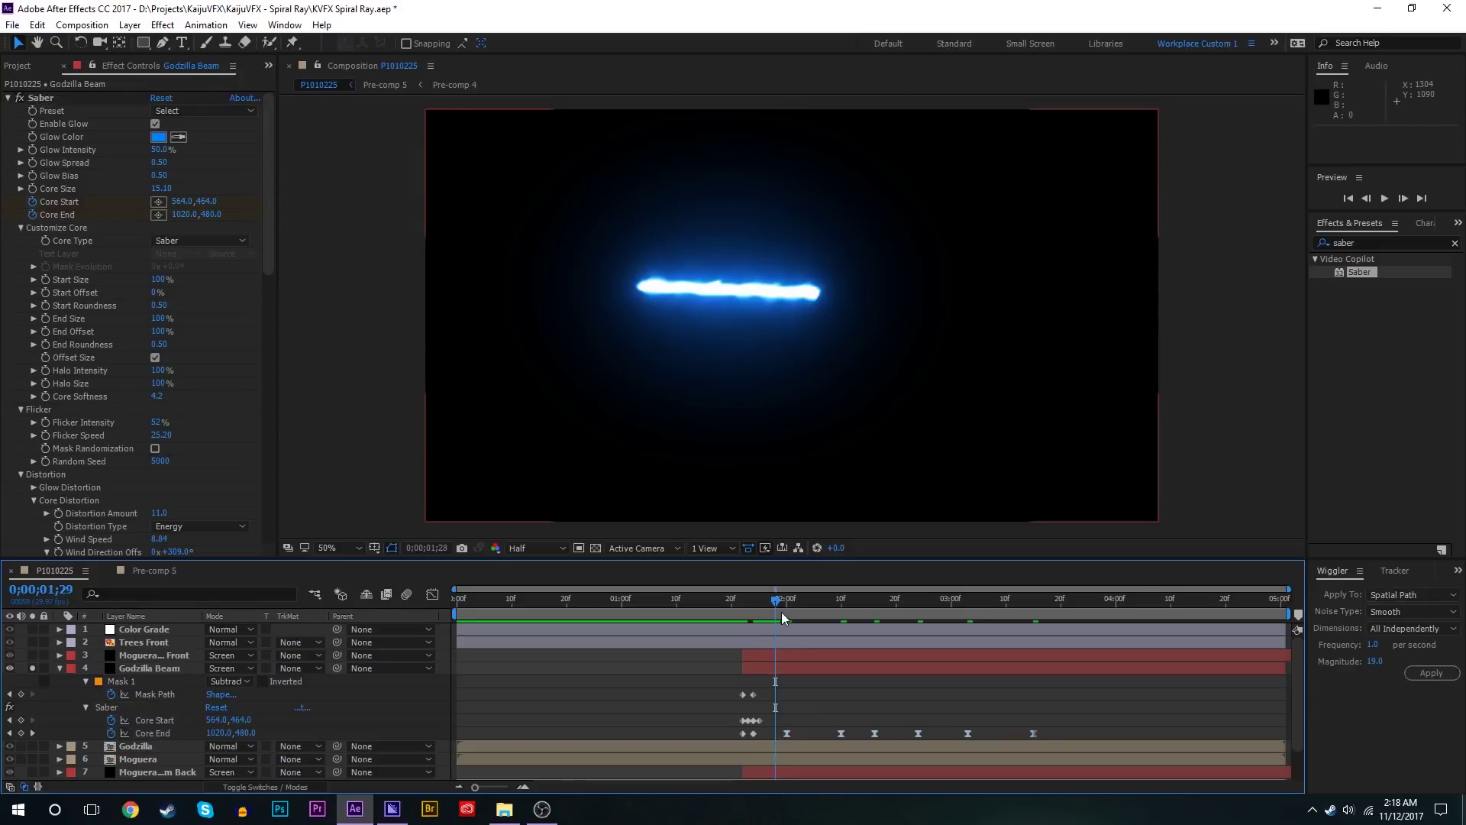
key("space")
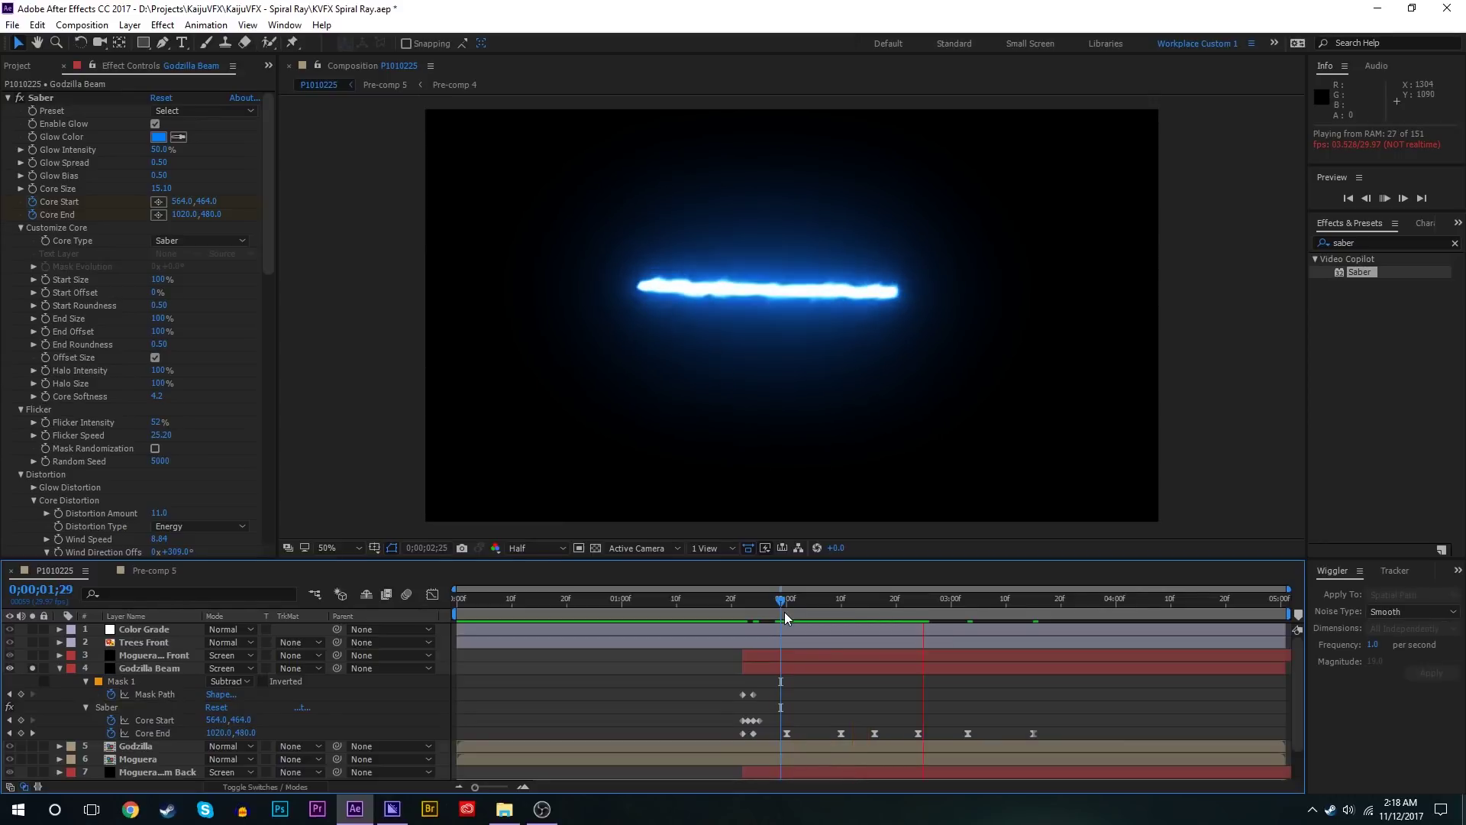
key("space")
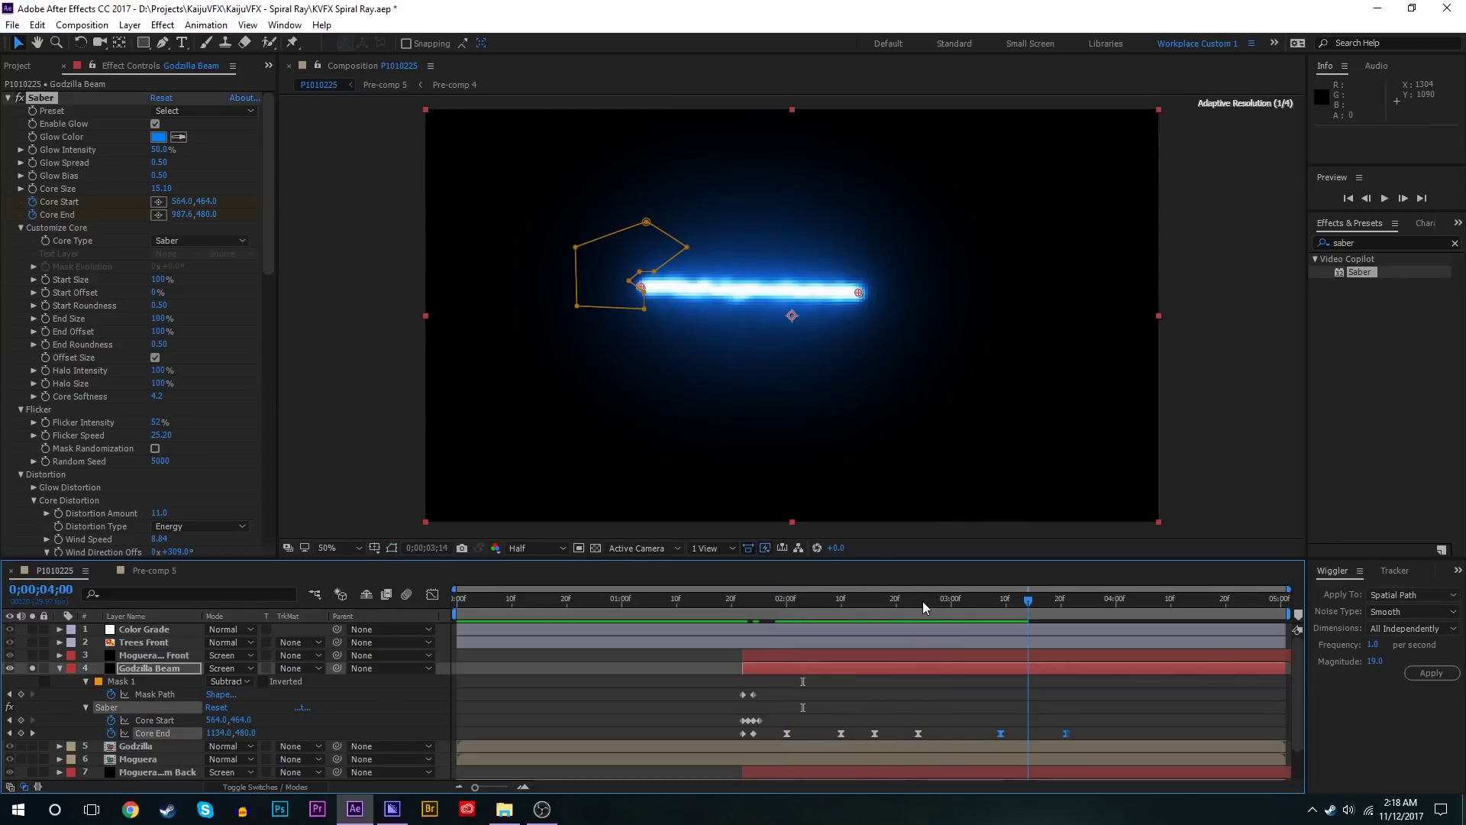
Step: Copy Godzilla Beam's seven Core End keyframes and paste them onto Moguera Beam Front
left_click(1065, 739)
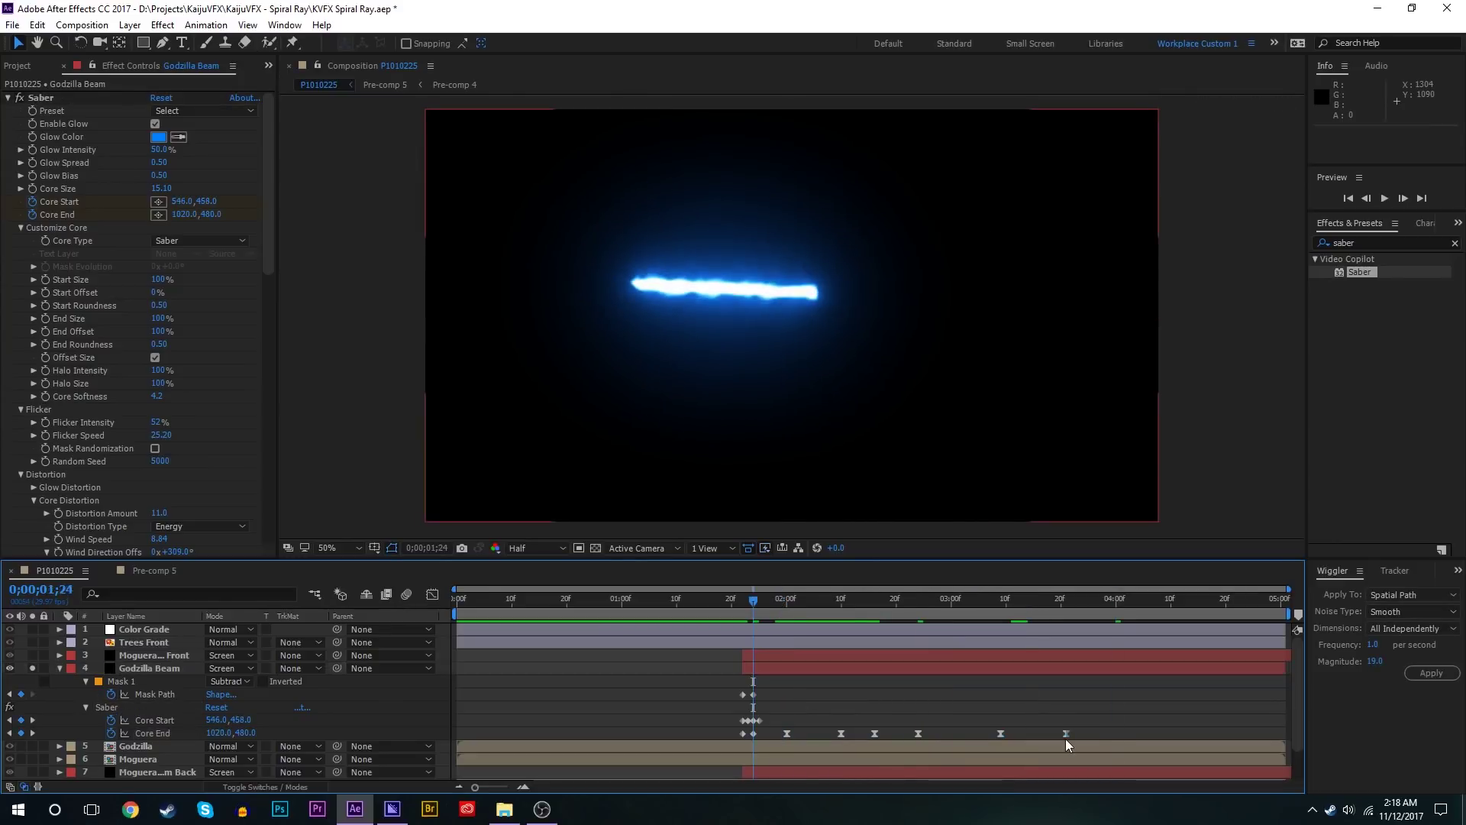
left_click_drag(1065, 740, 752, 735)
key("ctrl+c")
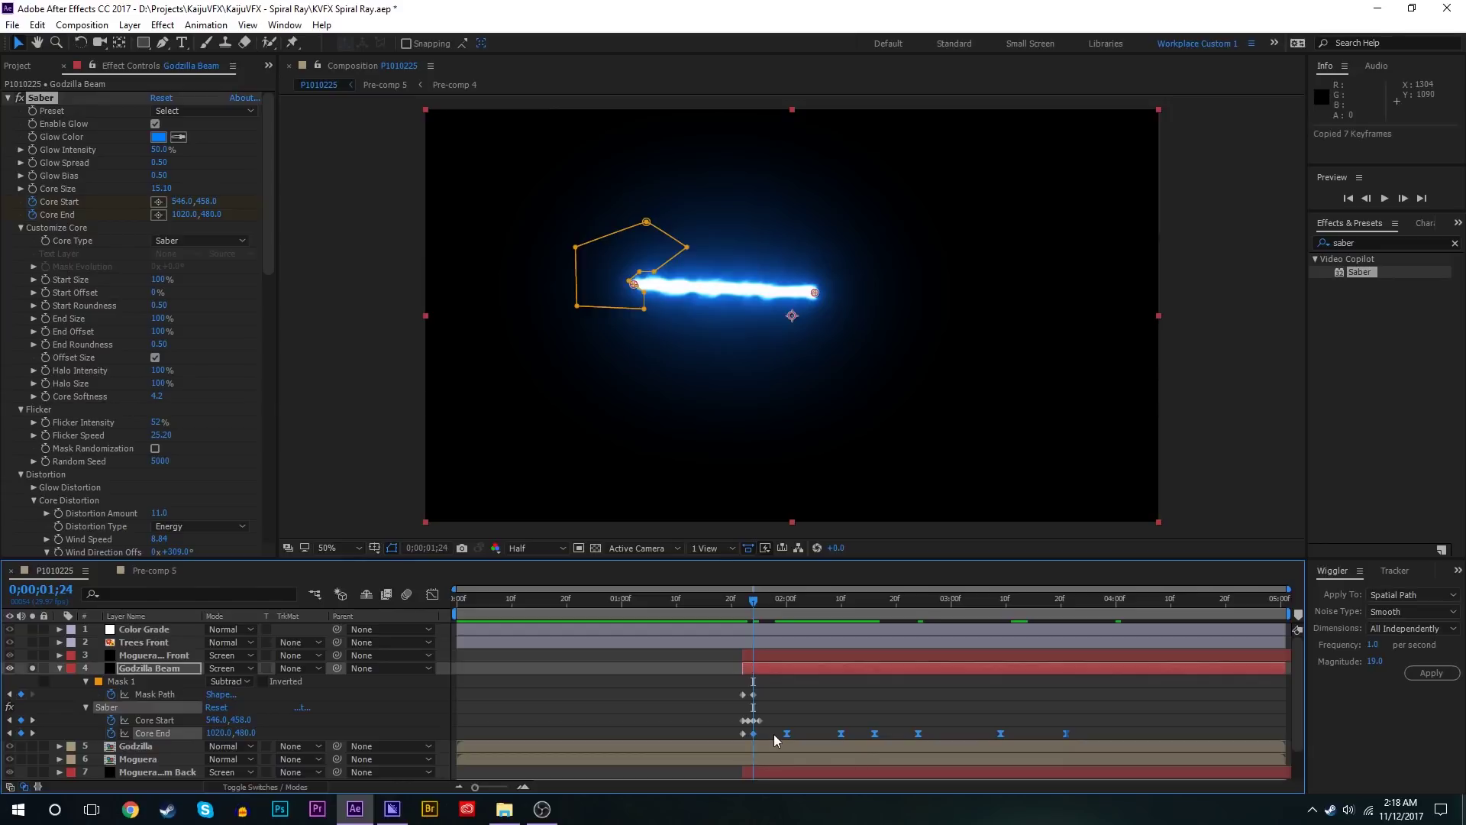
left_click(763, 655)
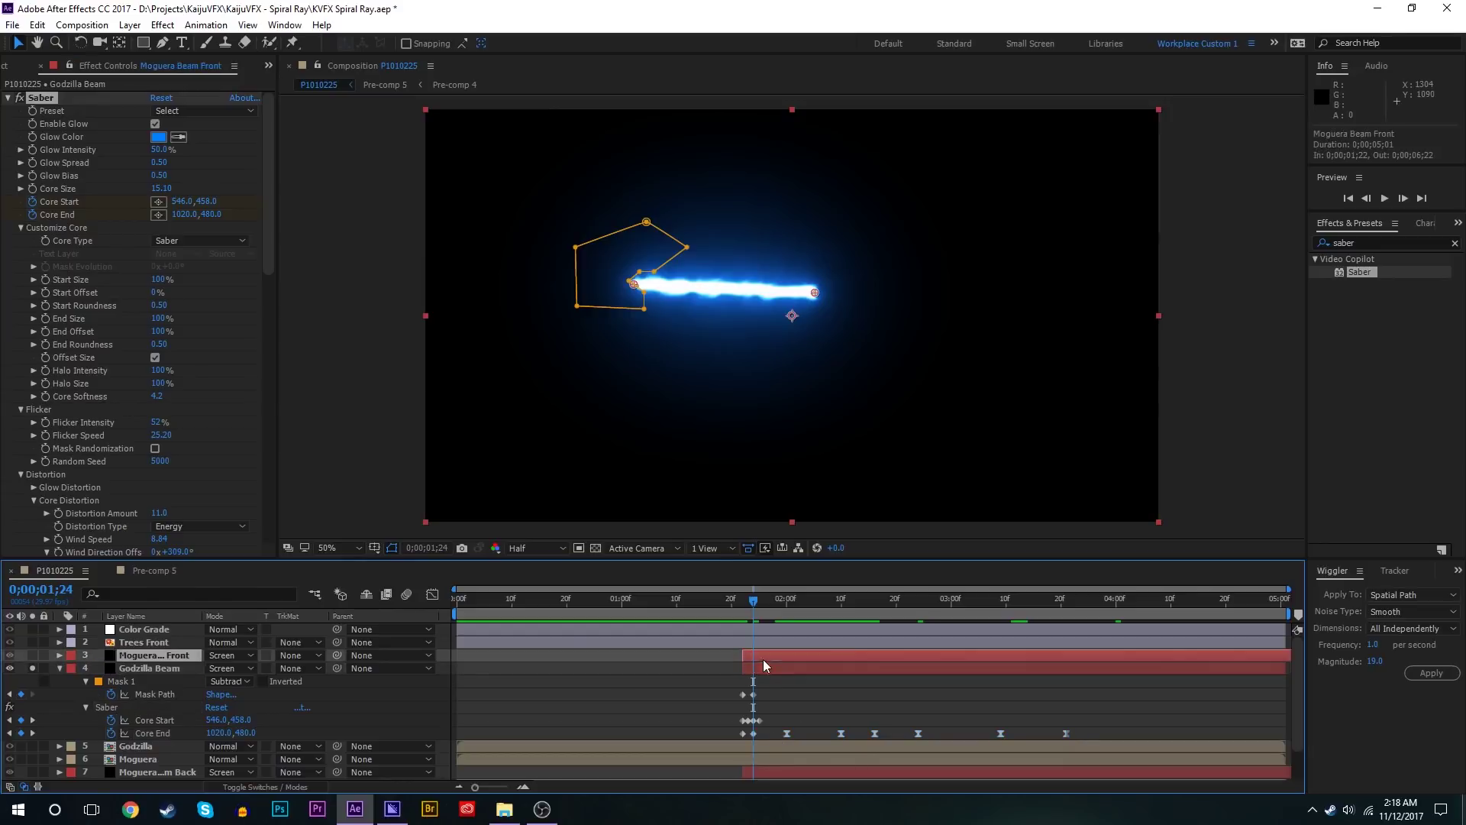
left_click(32, 655)
key("u")
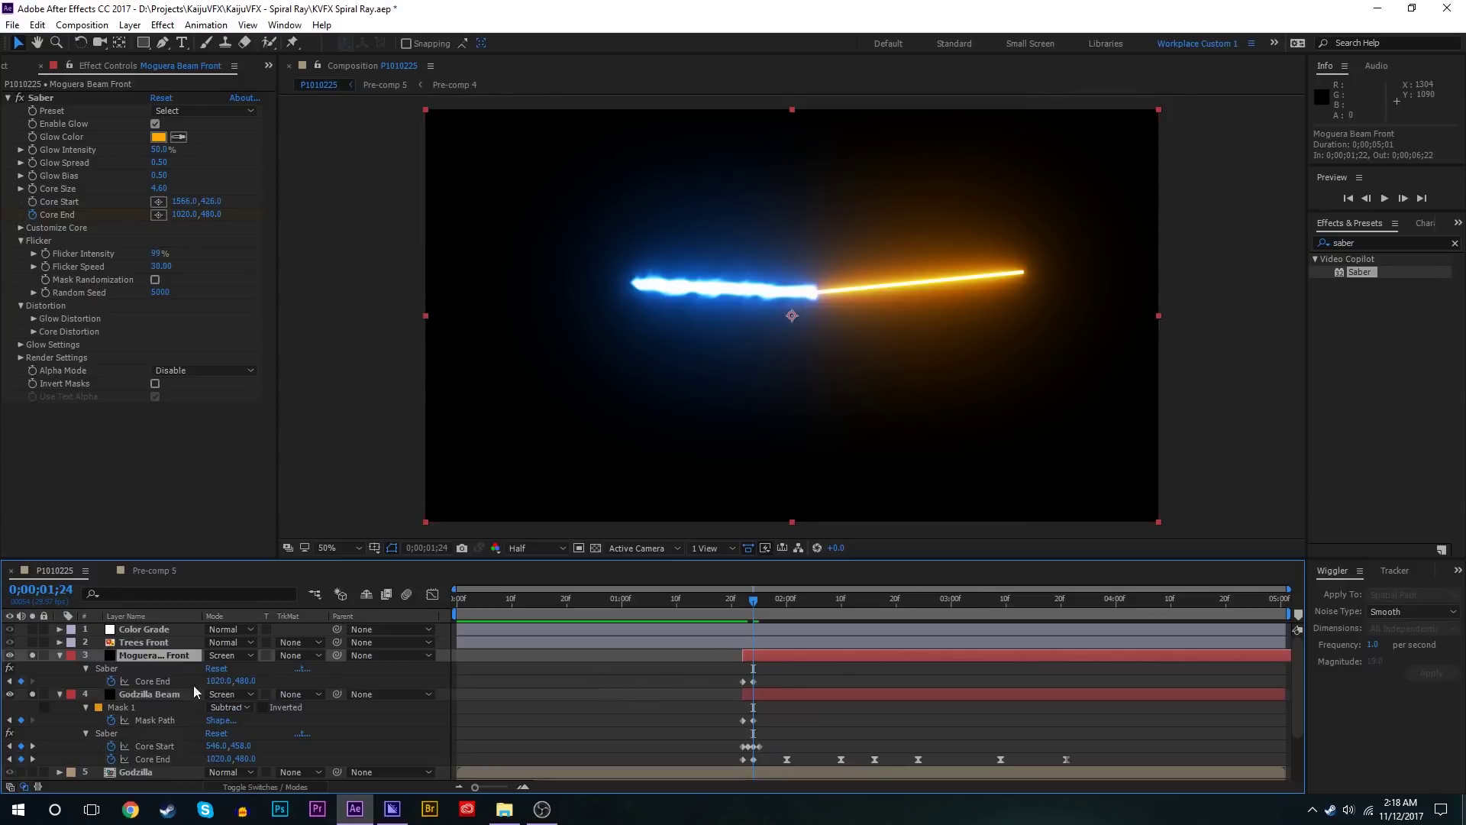
key("ctrl+v")
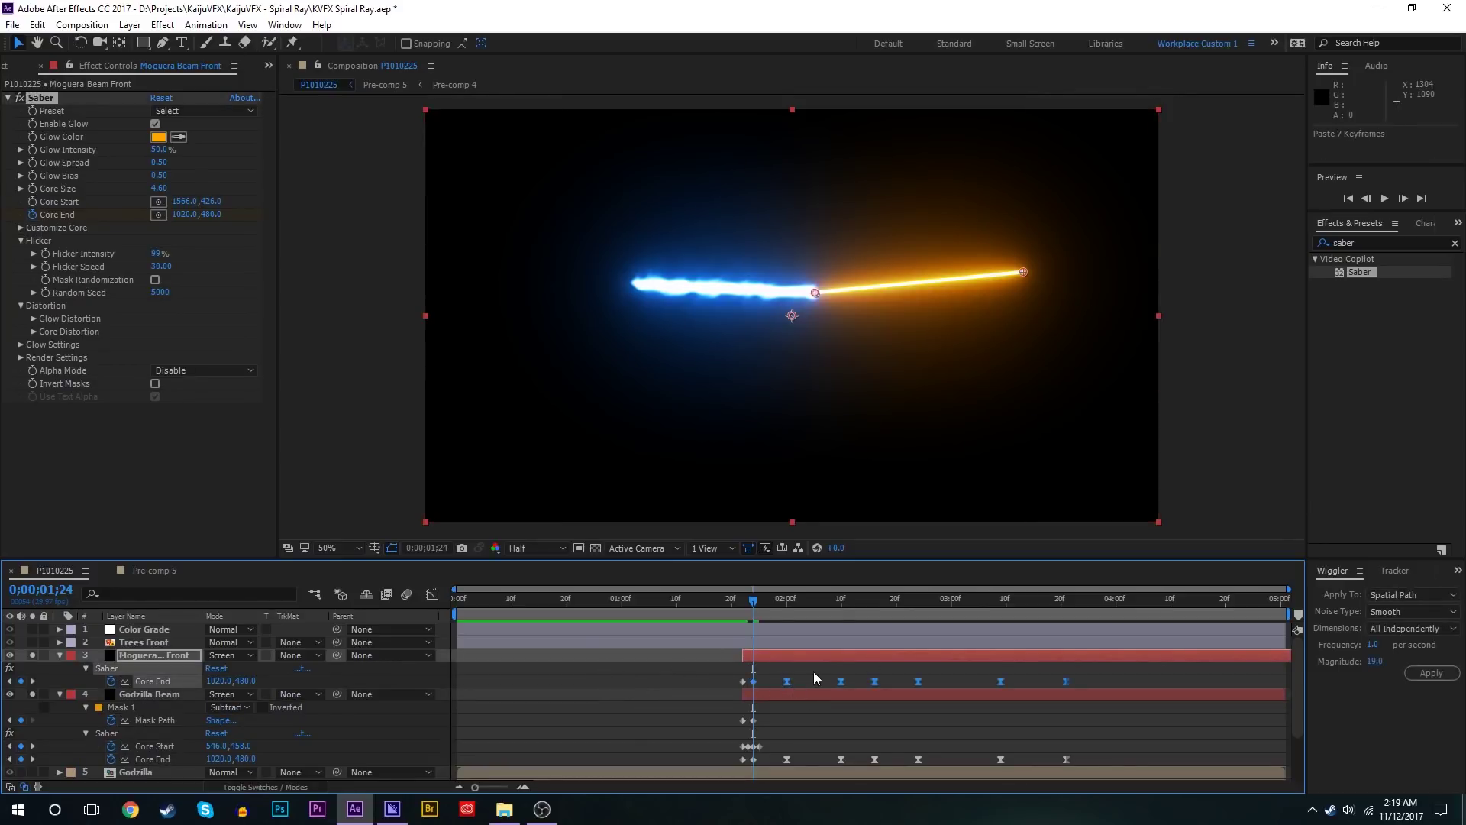
Step: Scrub between 2;04 and 3;03 to check both beams, then return to 1;24
left_click_drag(754, 603, 853, 611)
left_click(898, 704)
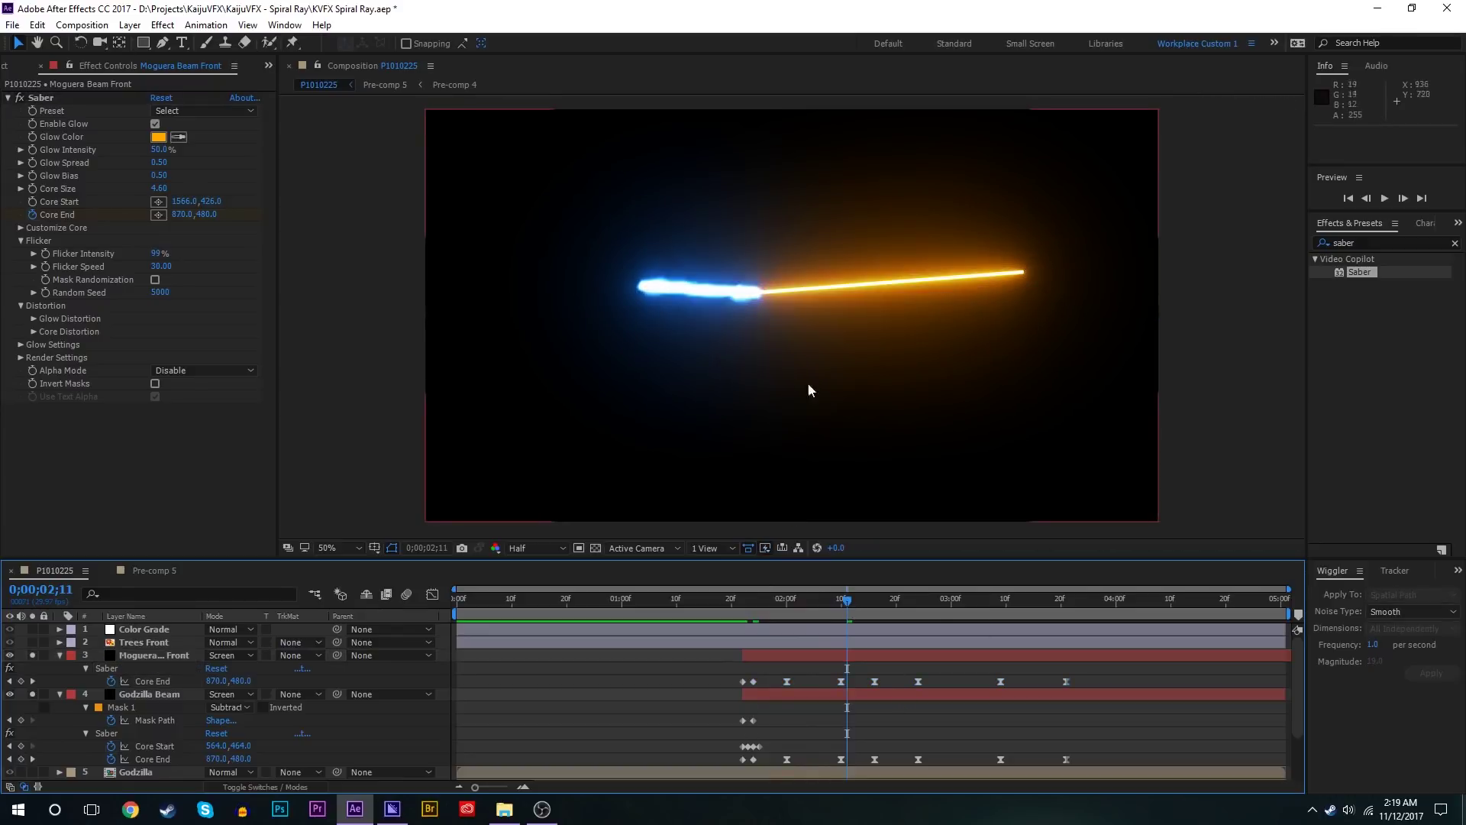
left_click(902, 603)
left_click(946, 611)
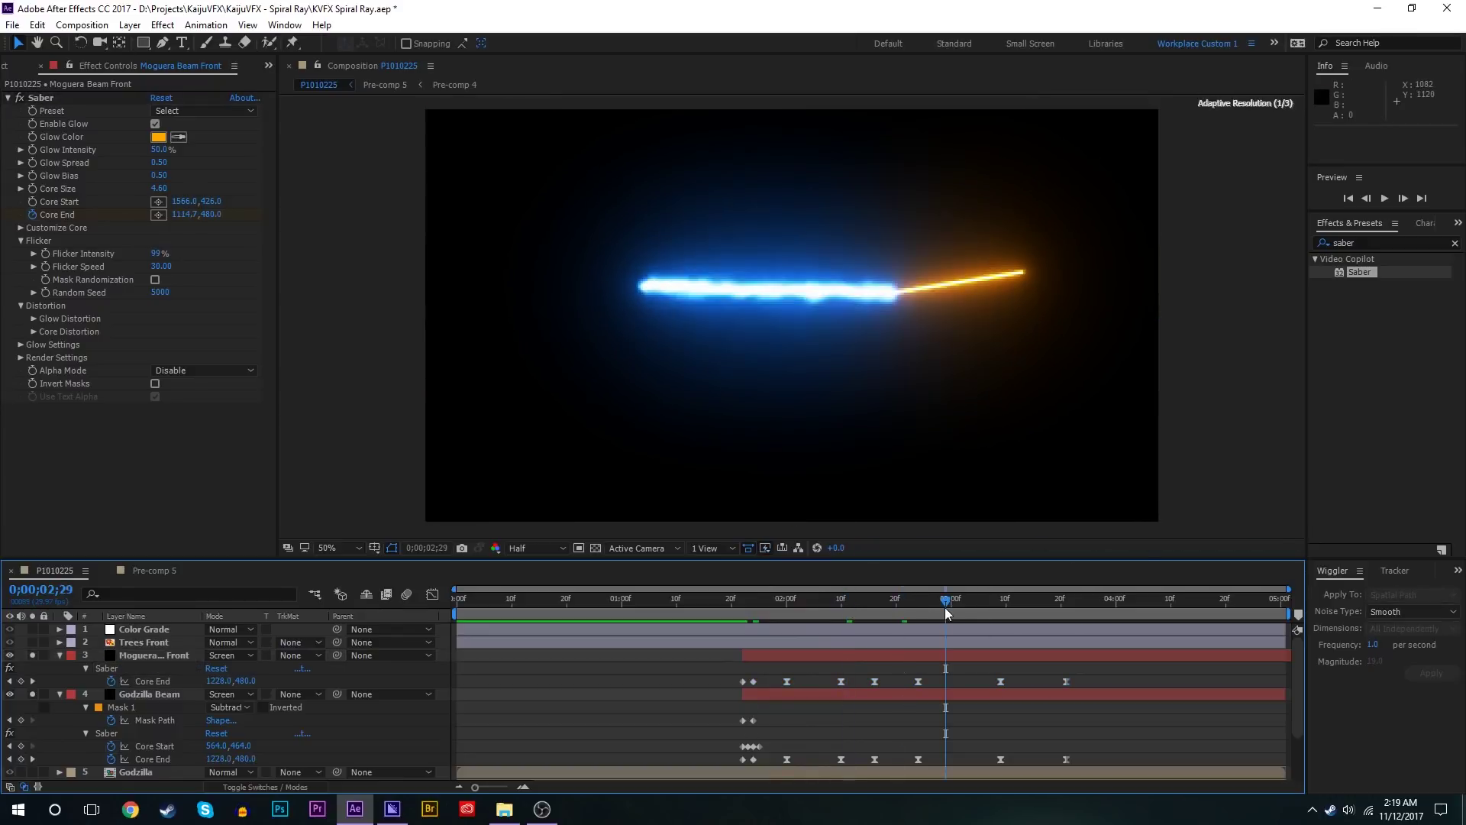
left_click(969, 610)
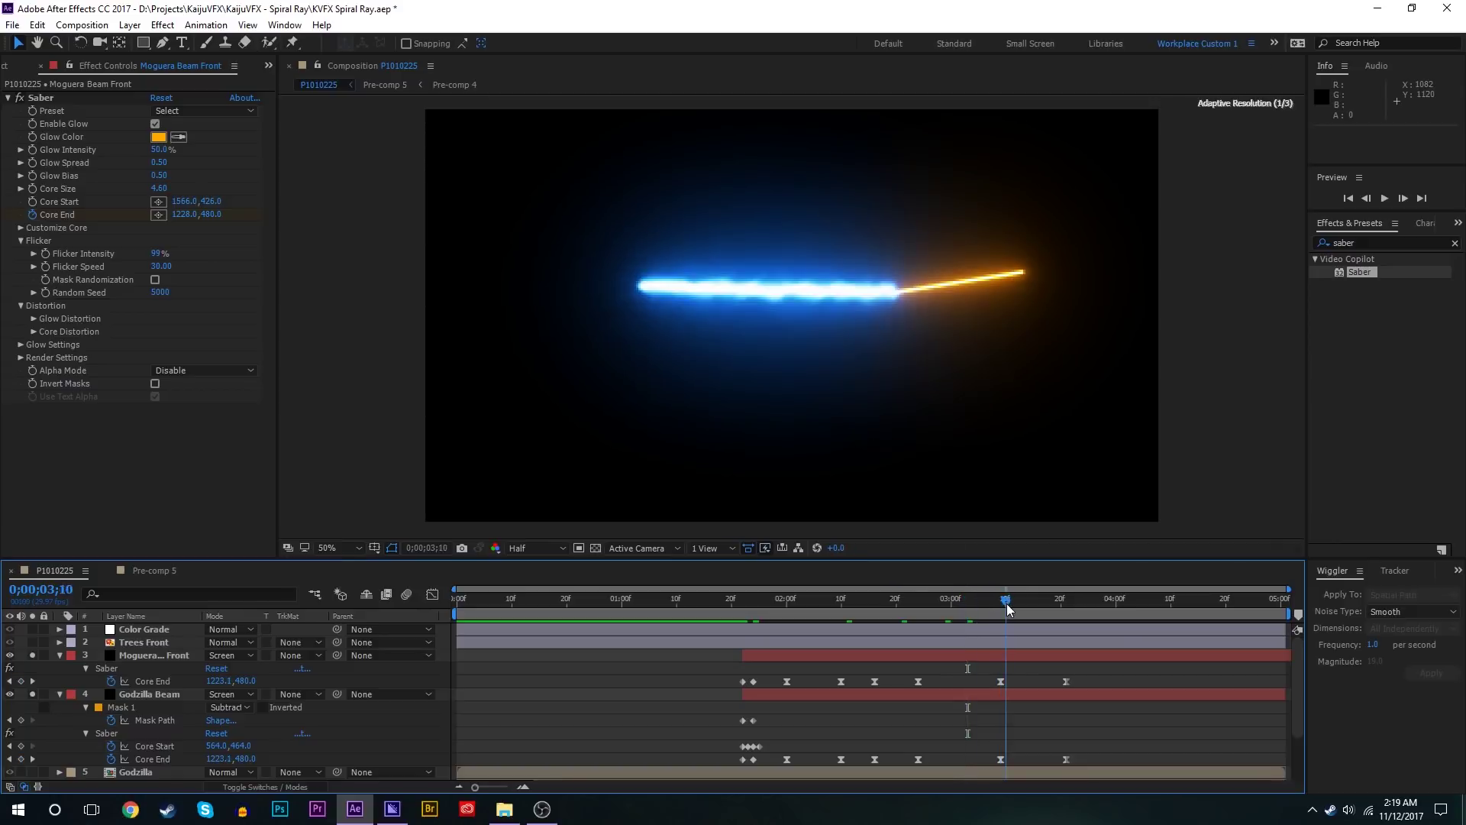
left_click_drag(990, 613, 786, 608)
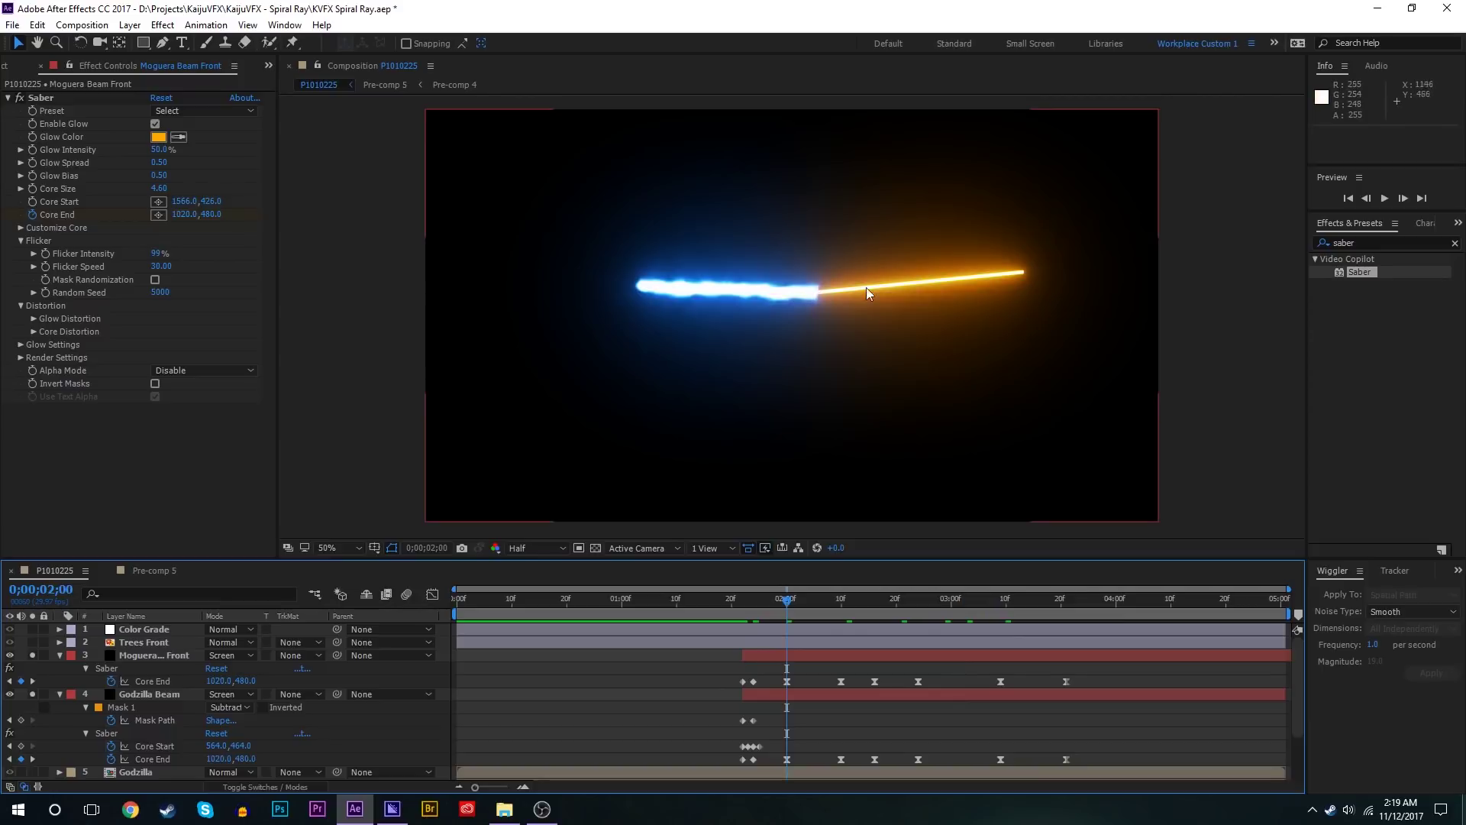
scroll(744, 614, "down", 3)
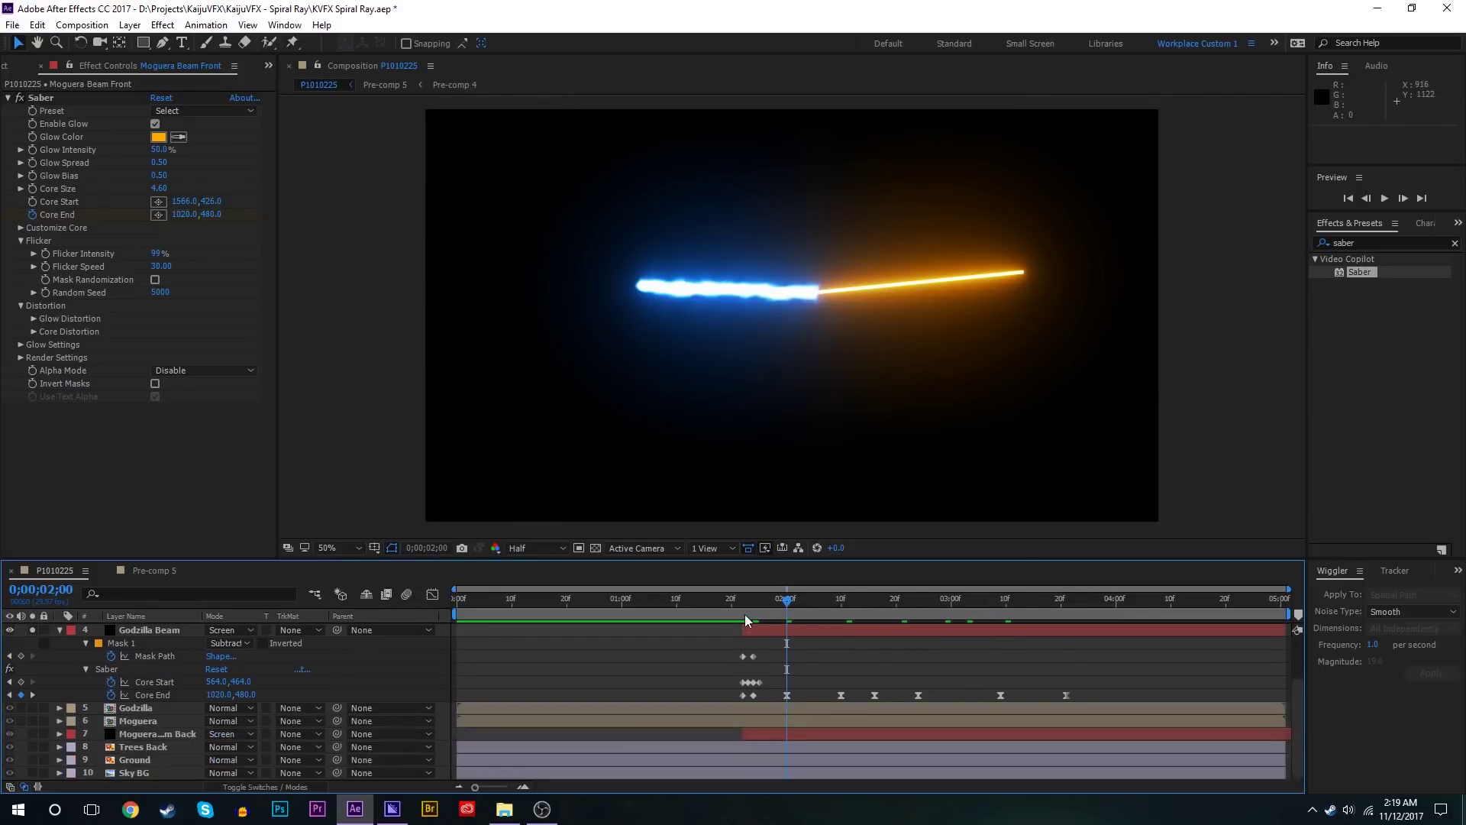
left_click(750, 608)
Step: Paste the same Core End keyframes onto Moguera Beam Back and review through 3;14
left_click(766, 734)
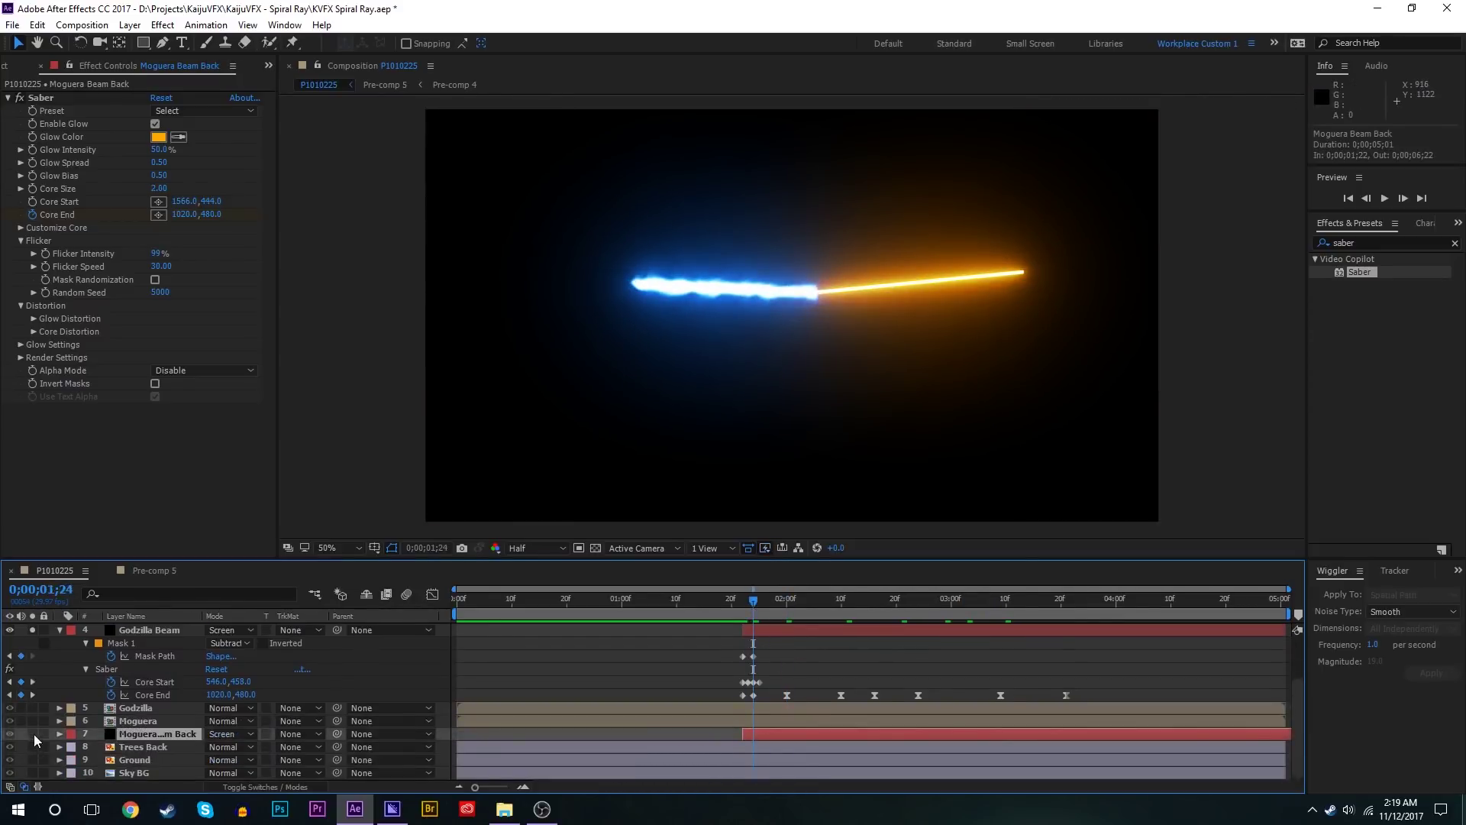
key("ctrl+v")
left_click(886, 602)
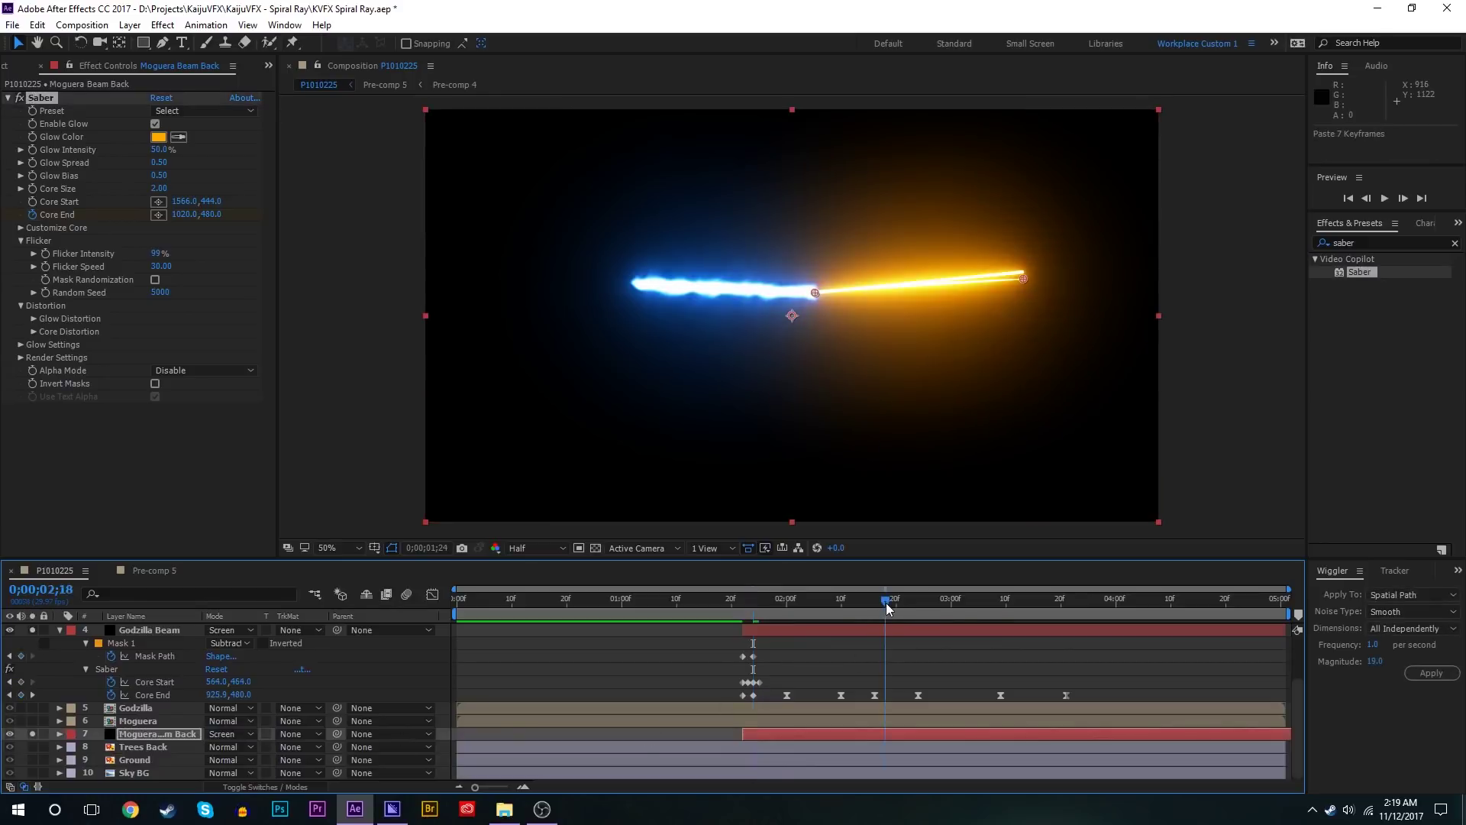
left_click(952, 602)
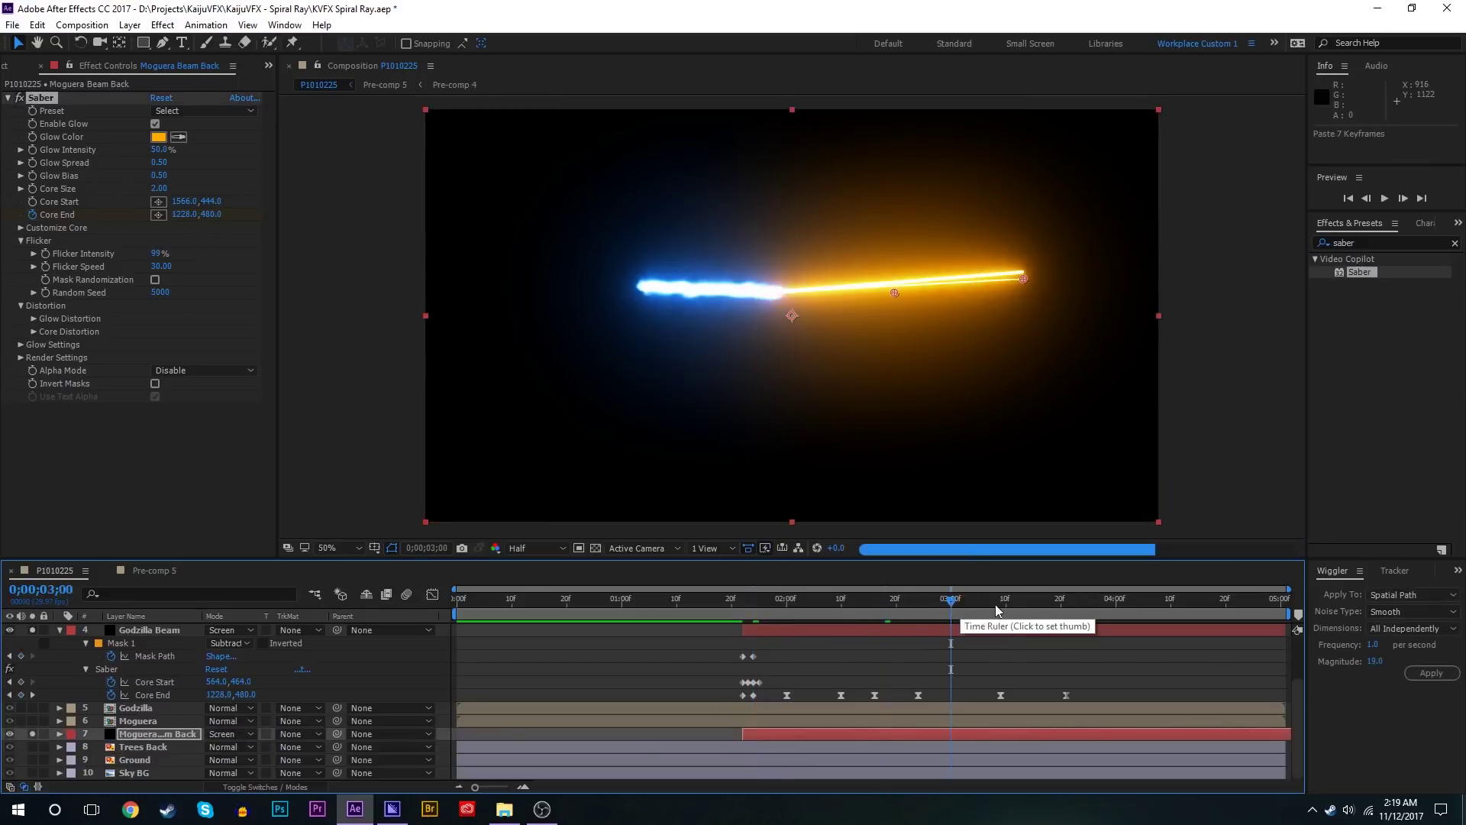
left_click(1030, 603)
Step: Deselect, collapse all layer properties, and un-solo the beam layers to show the full scene
left_click(936, 666)
scroll(64, 672, "up", 3)
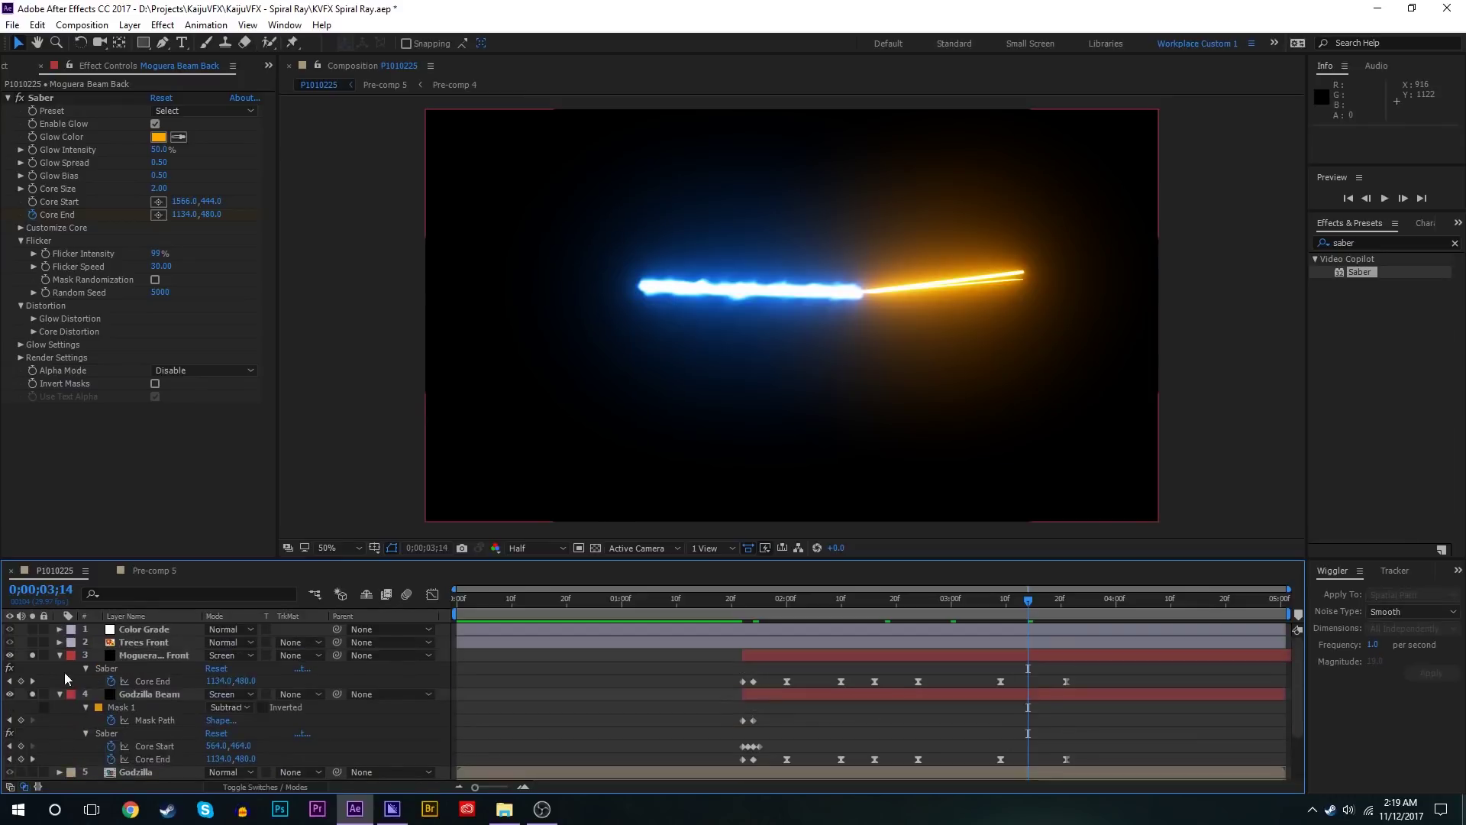
left_click(62, 668)
left_click_drag(32, 654, 32, 668)
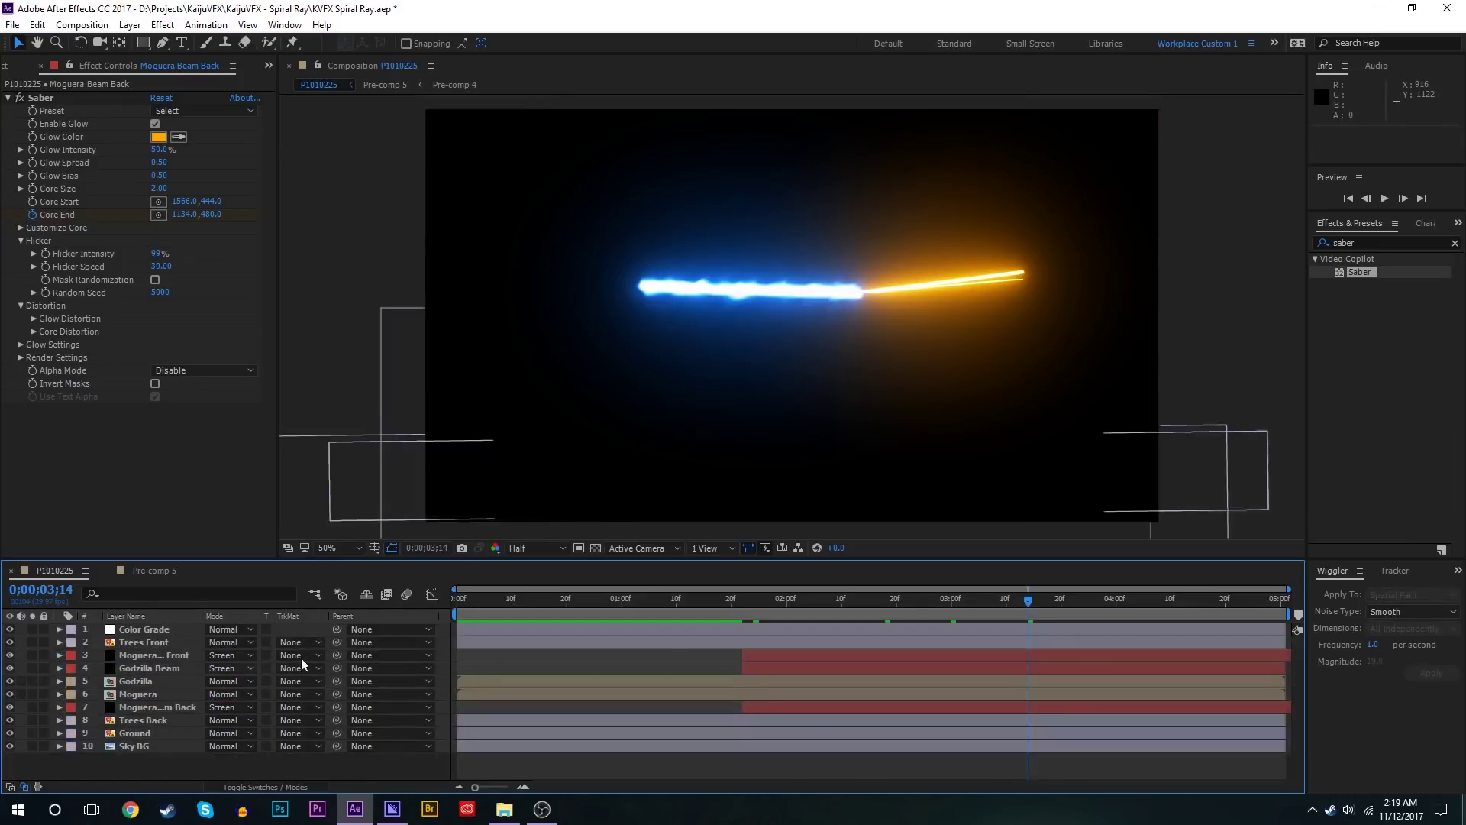
Step: At 1;07, open the Optical Flares design options and select the effect on the Flare layer
left_click(660, 614)
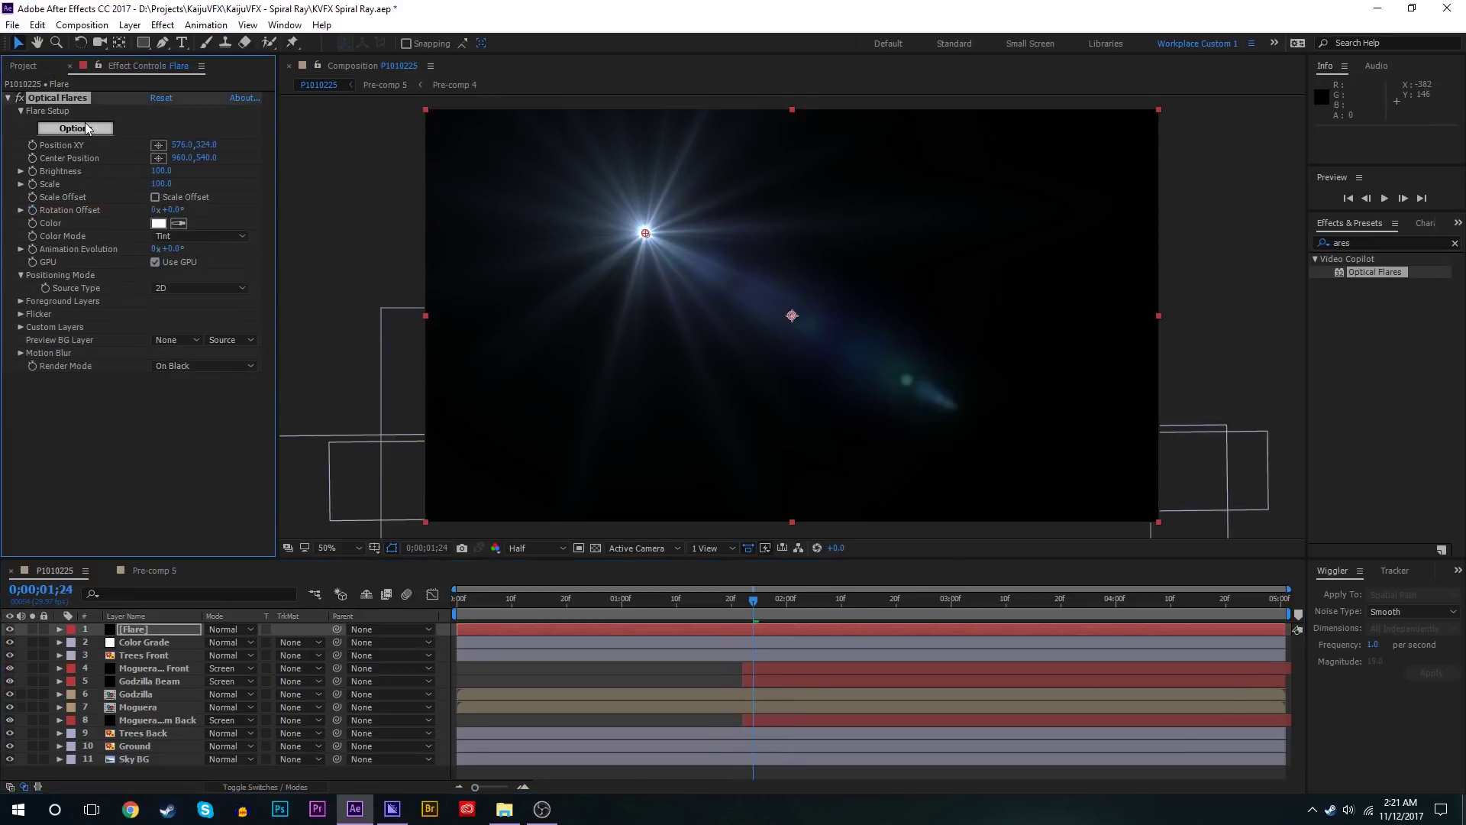
left_click(86, 128)
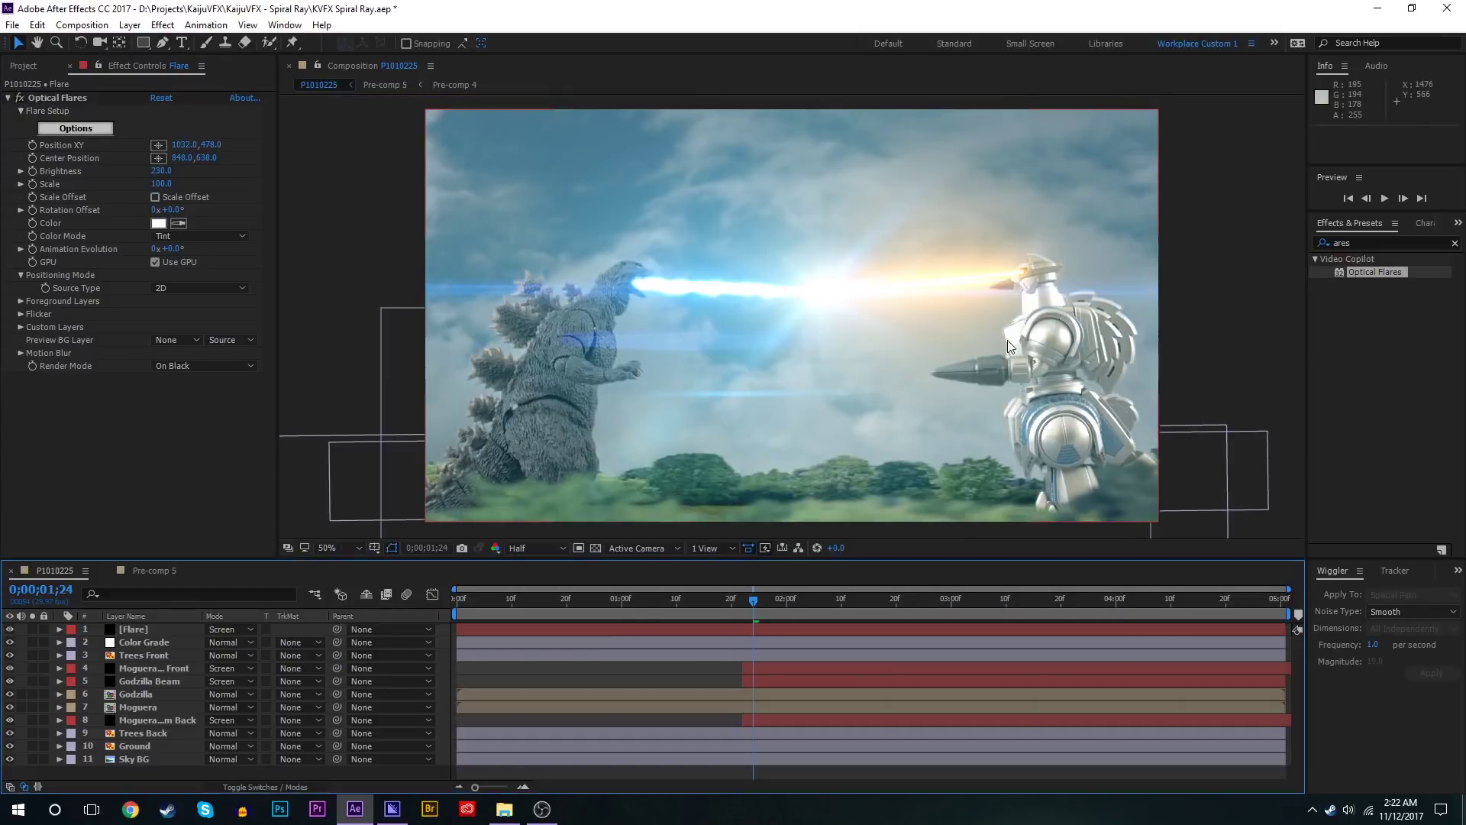
left_click(76, 99)
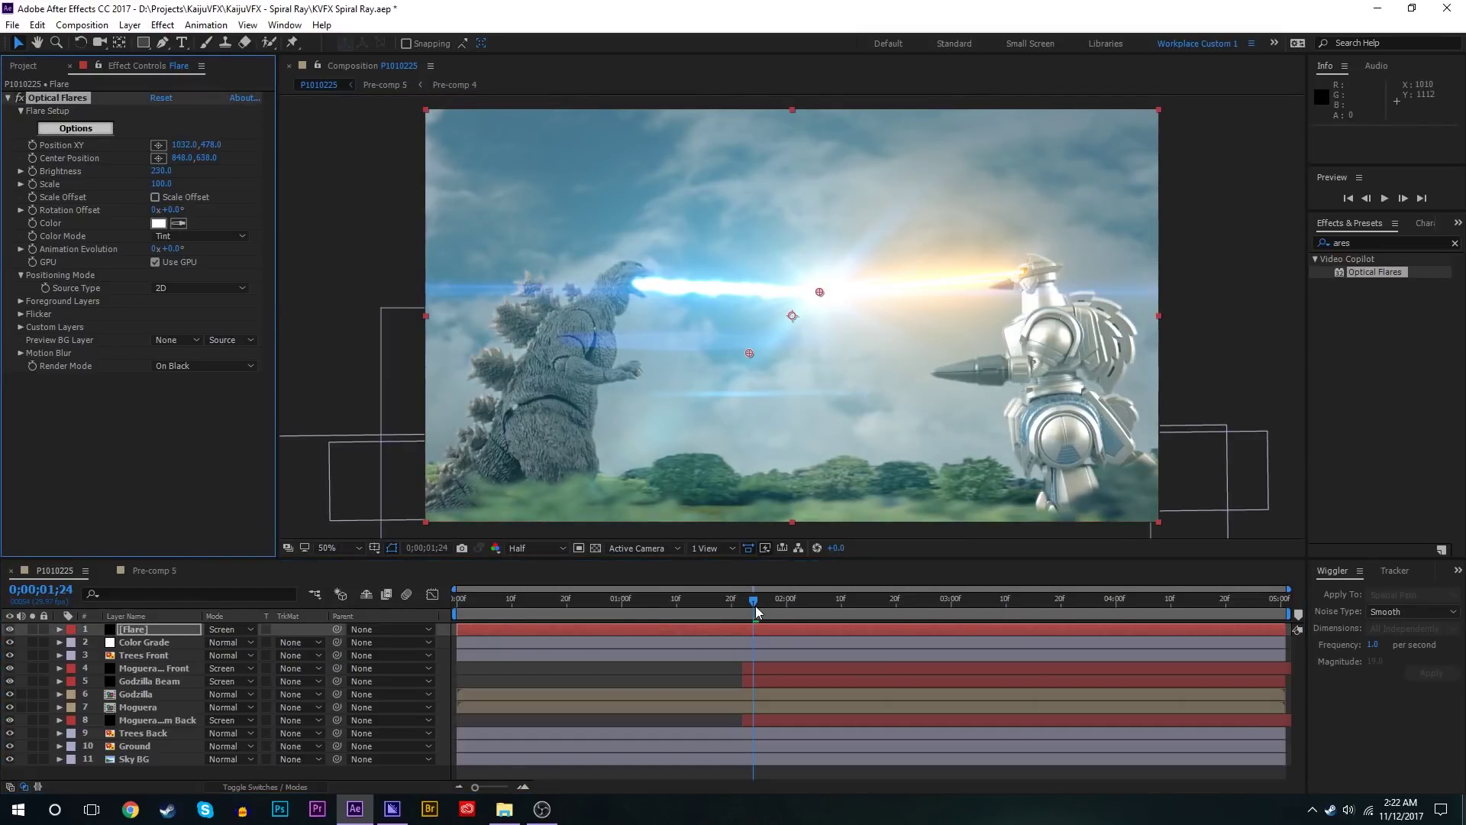
Step: Trim the Flare layer to start at 1;24 and enable the Position XY stopwatch
left_click_drag(485, 628, 753, 629)
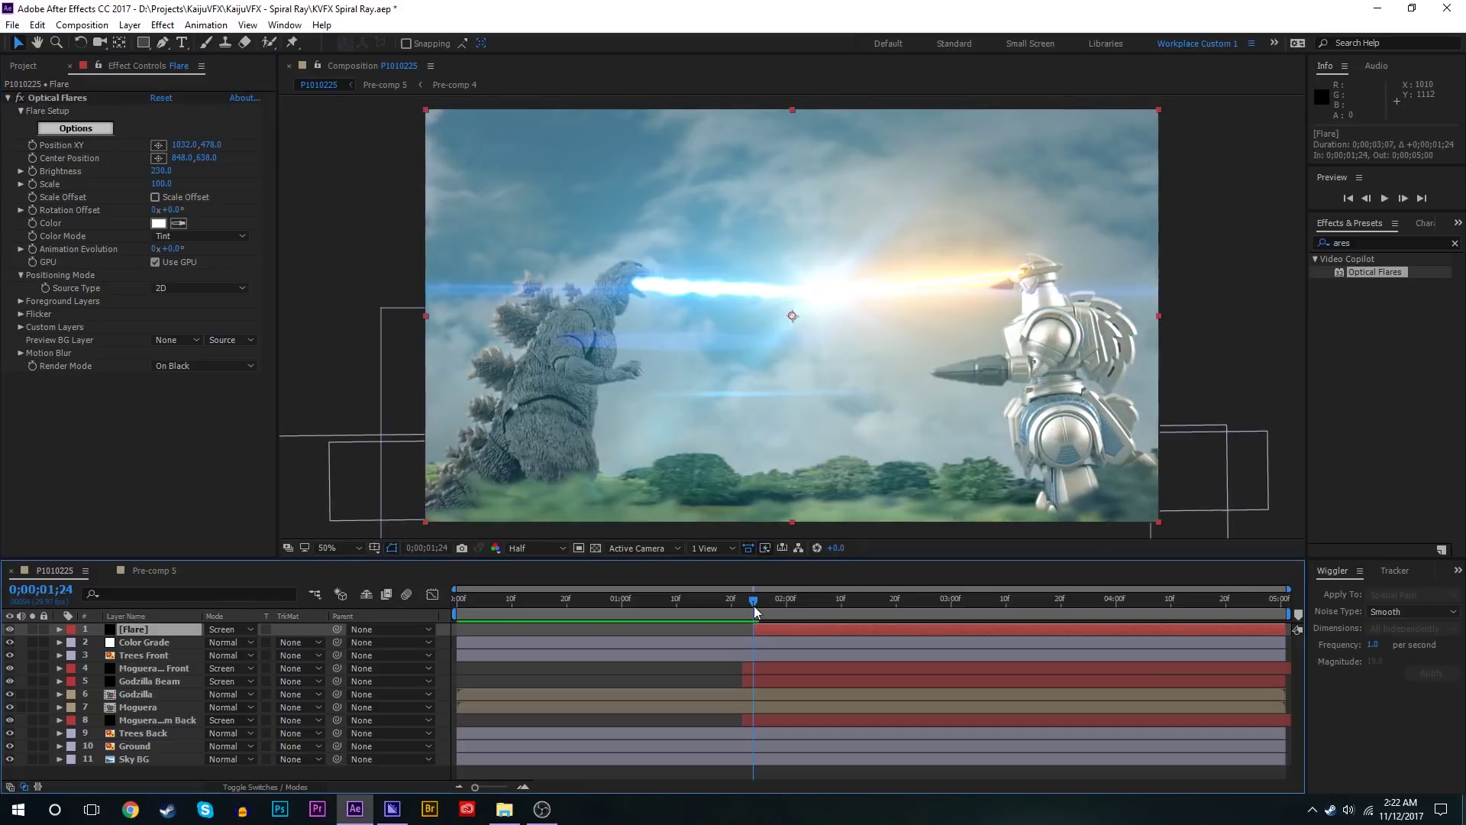
left_click(747, 604)
left_click(751, 602)
left_click(32, 145)
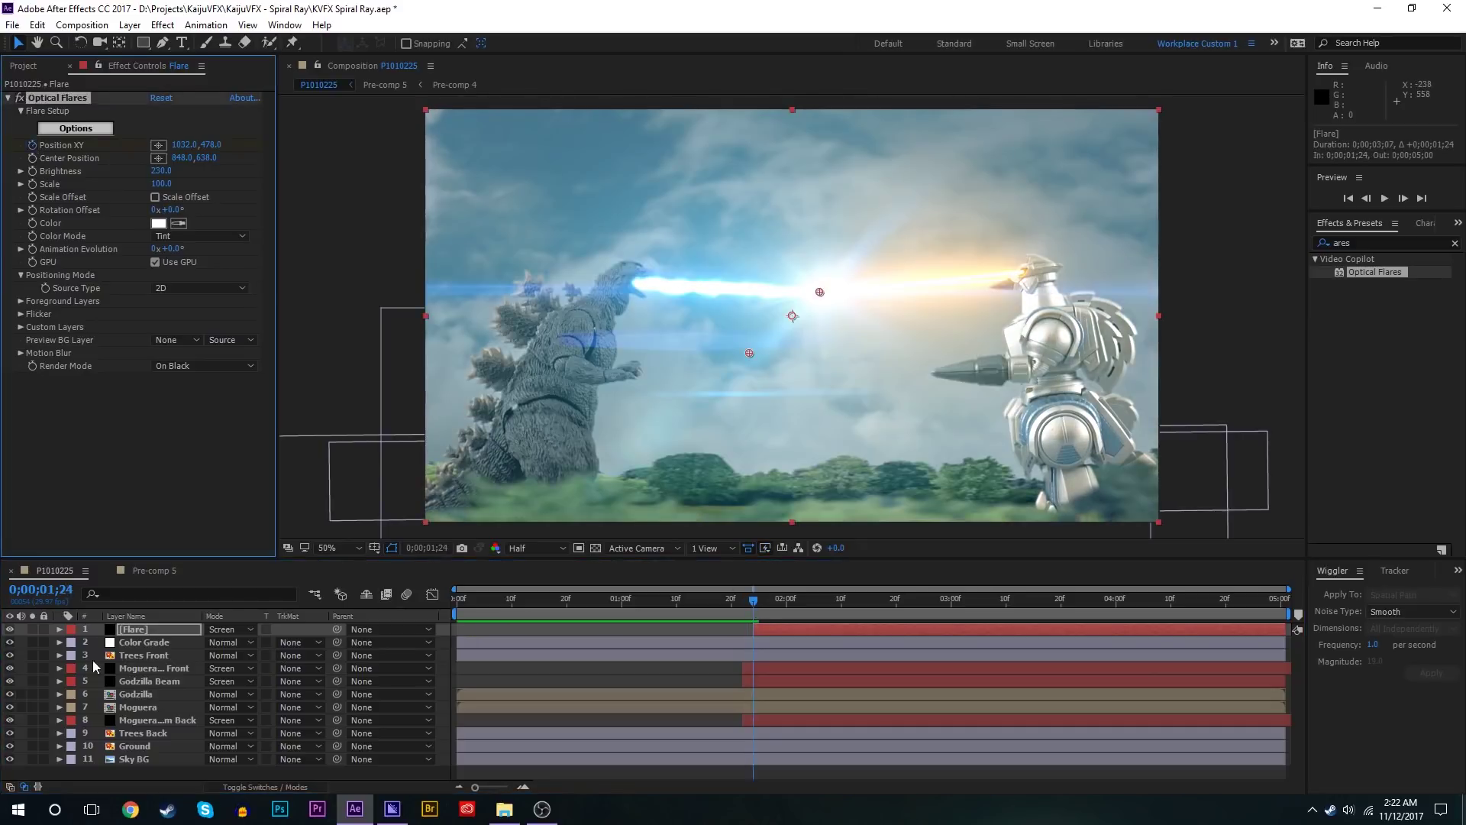
Step: Solo Flare and Godzilla Beam, showing only the animated Core End and Position XY properties
left_click(35, 629)
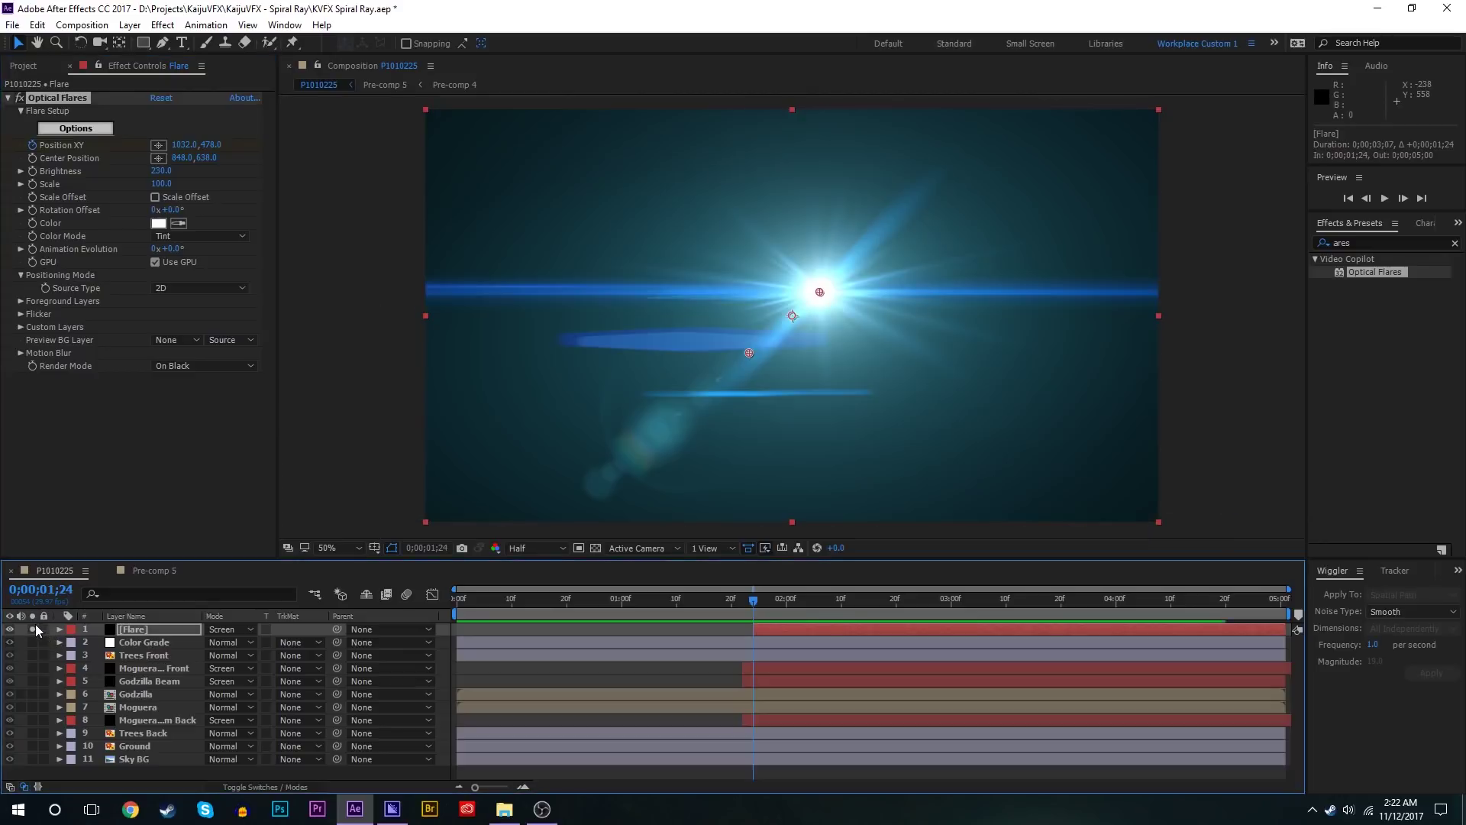
left_click(32, 680)
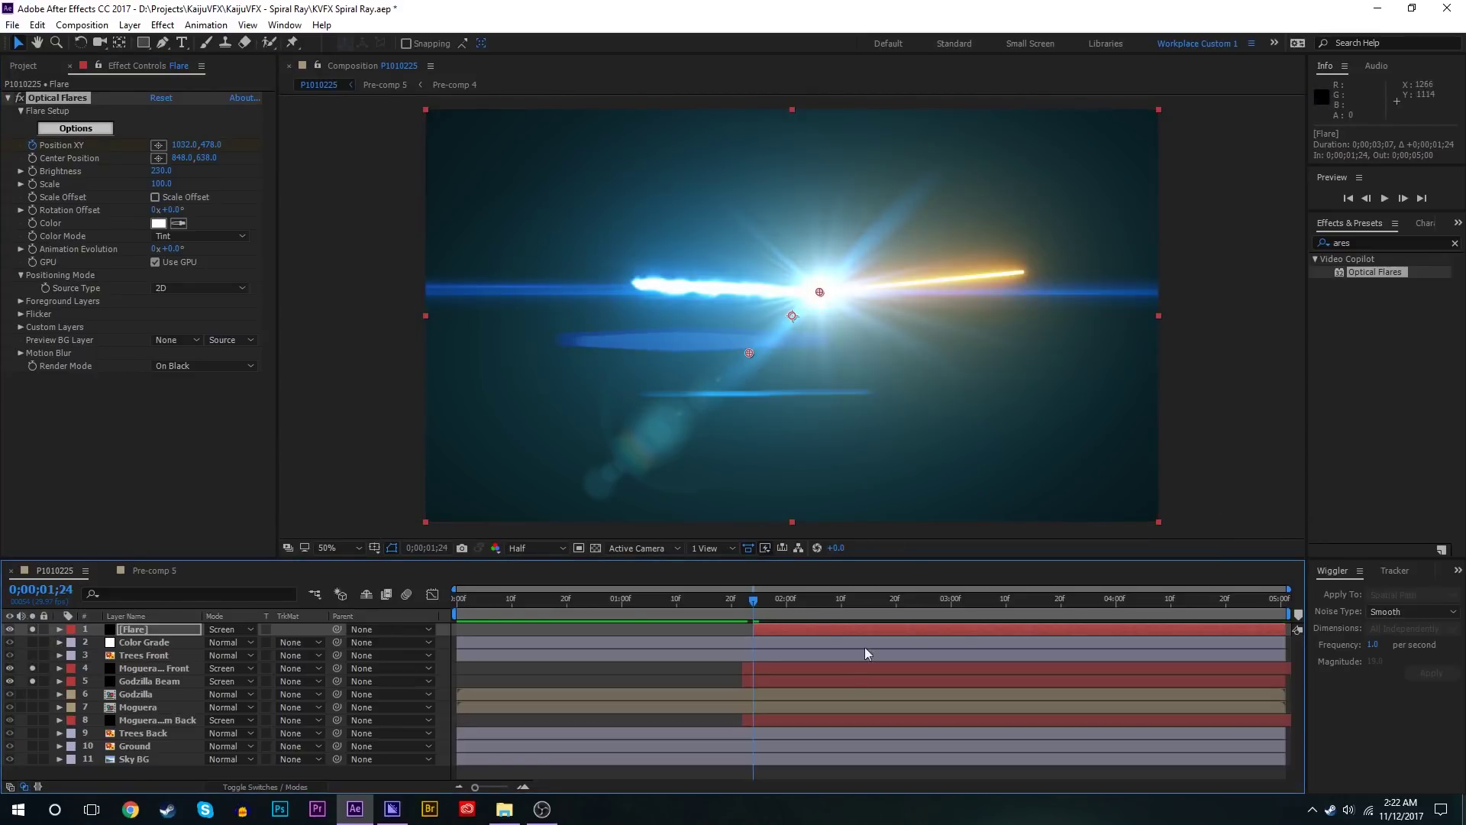
left_click(777, 667)
key("u")
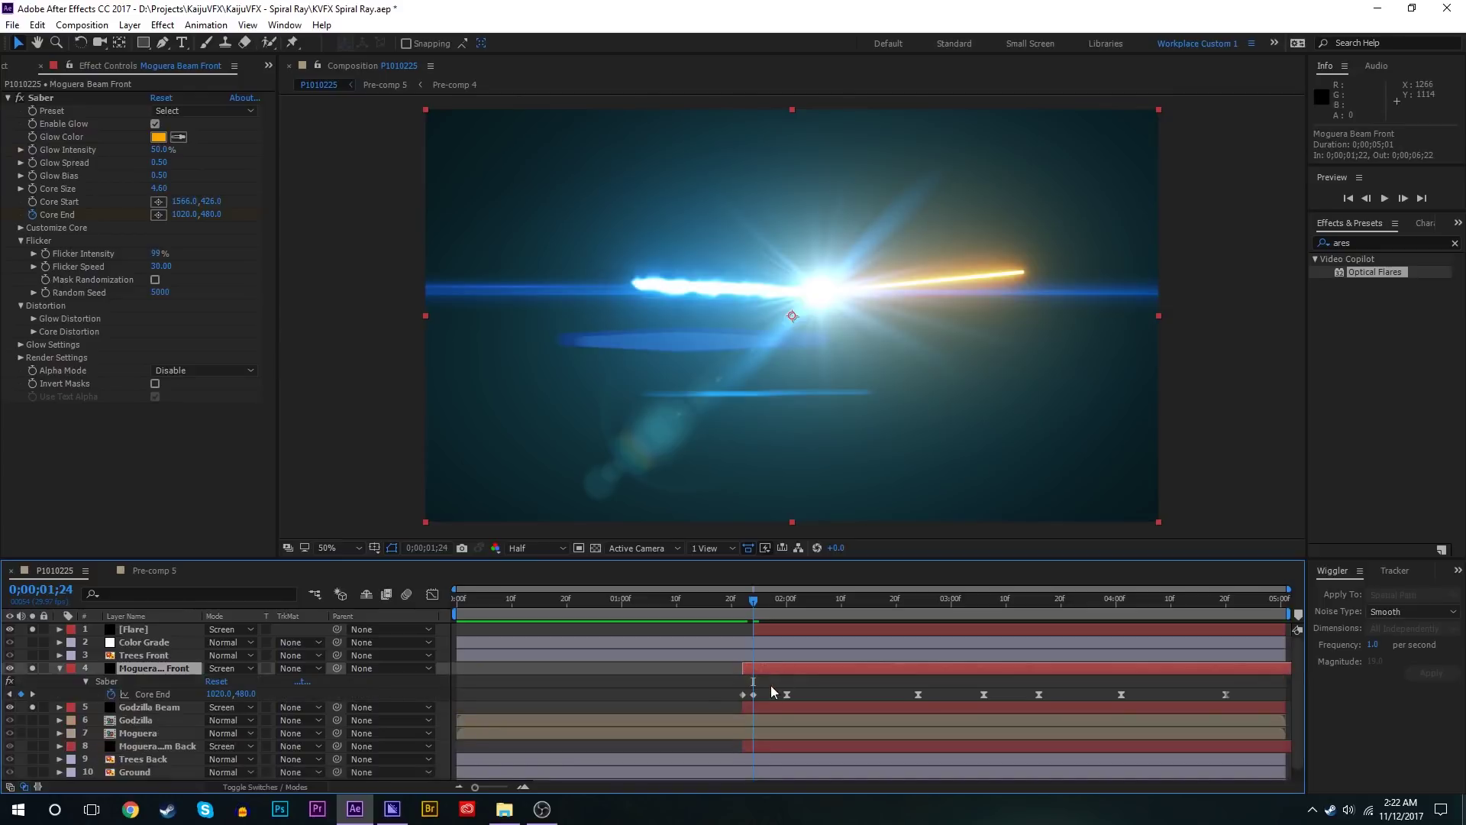
left_click(763, 630)
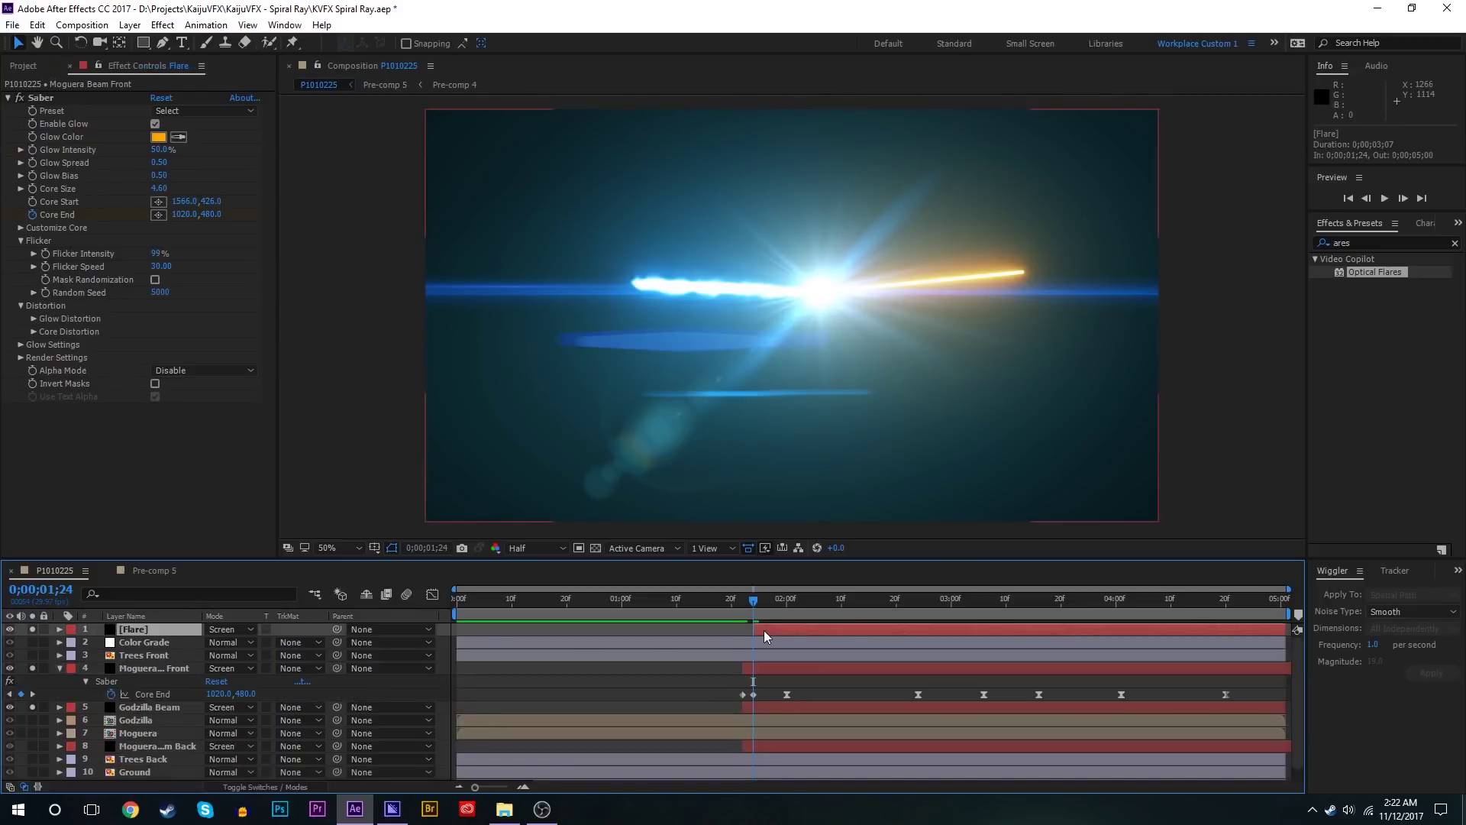
key("u")
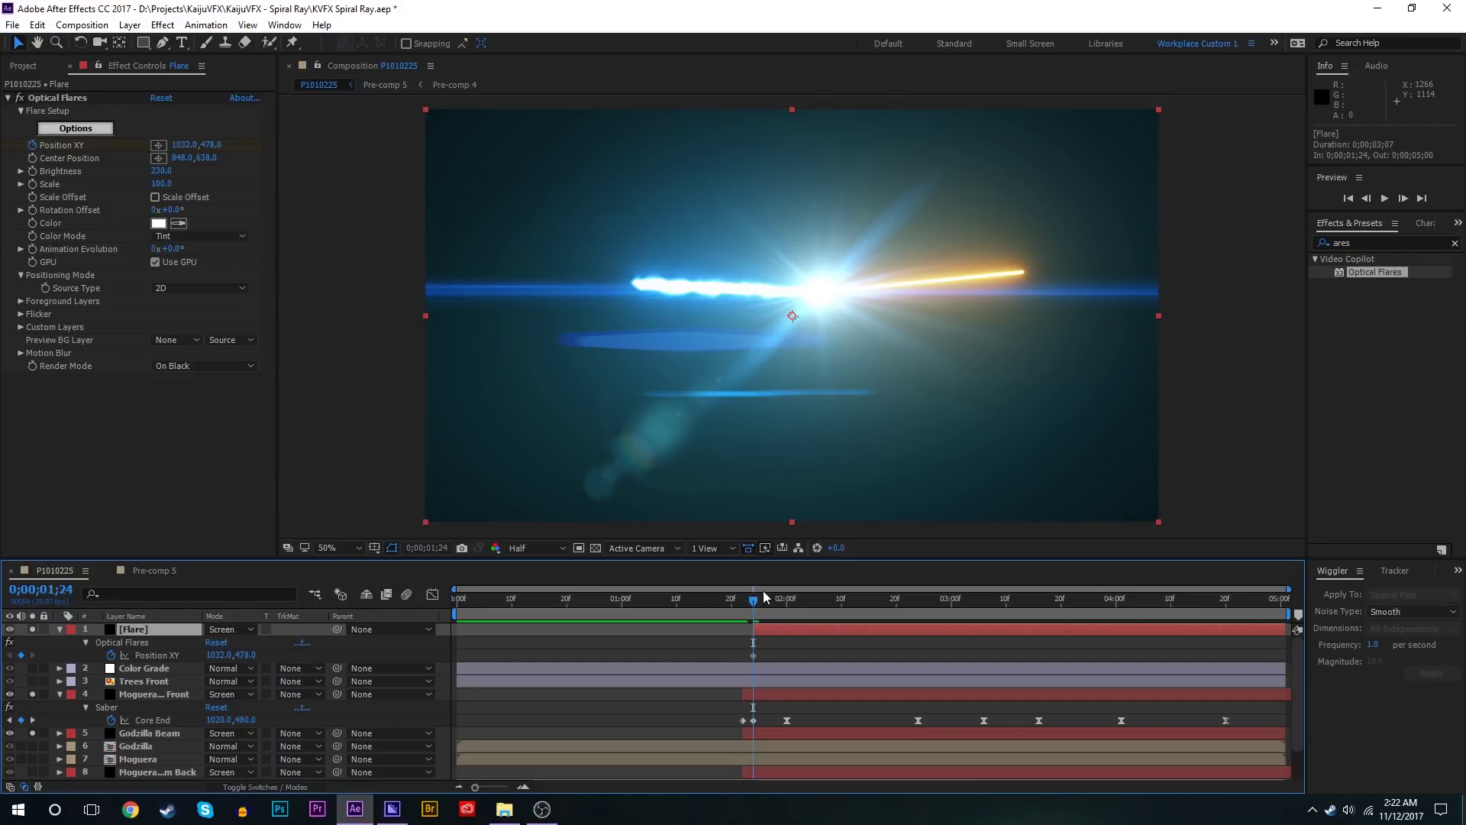
Step: Keyframe the flare at 2;00, then move it to 882,478 at 2;24 and 1240,478 at 3;16
left_click_drag(756, 611, 787, 610)
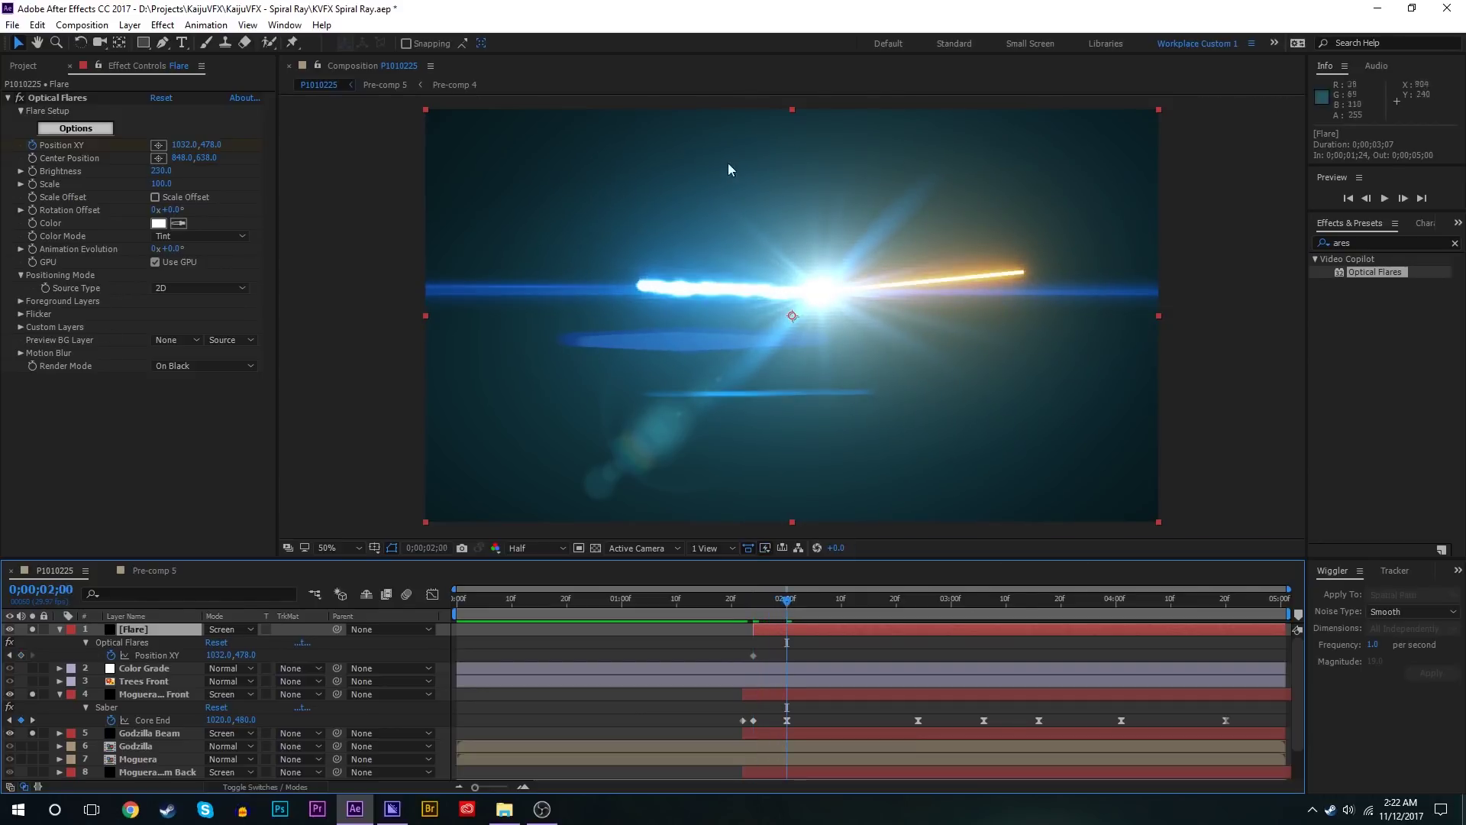
left_click(21, 654)
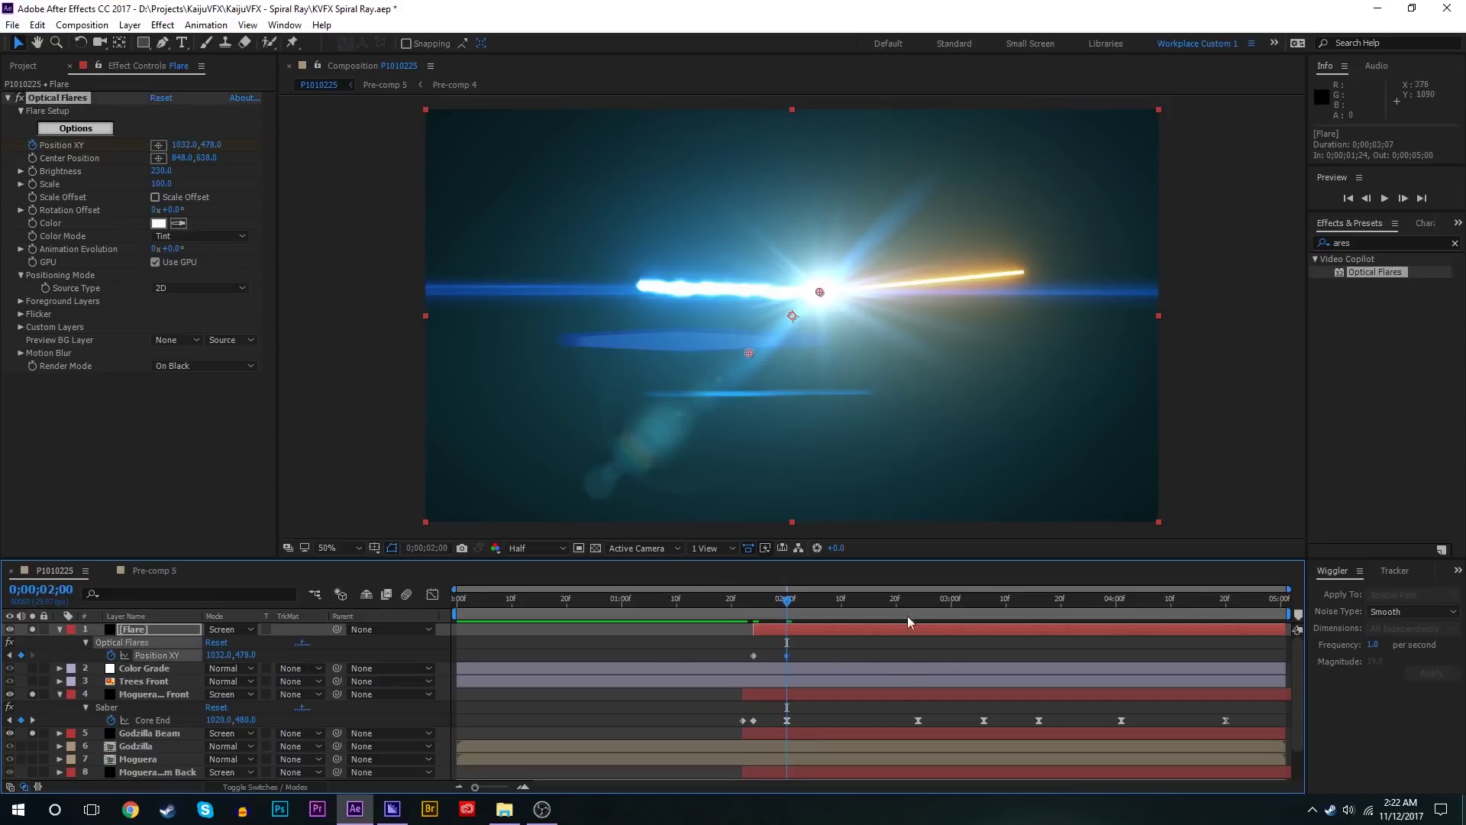
left_click(918, 610)
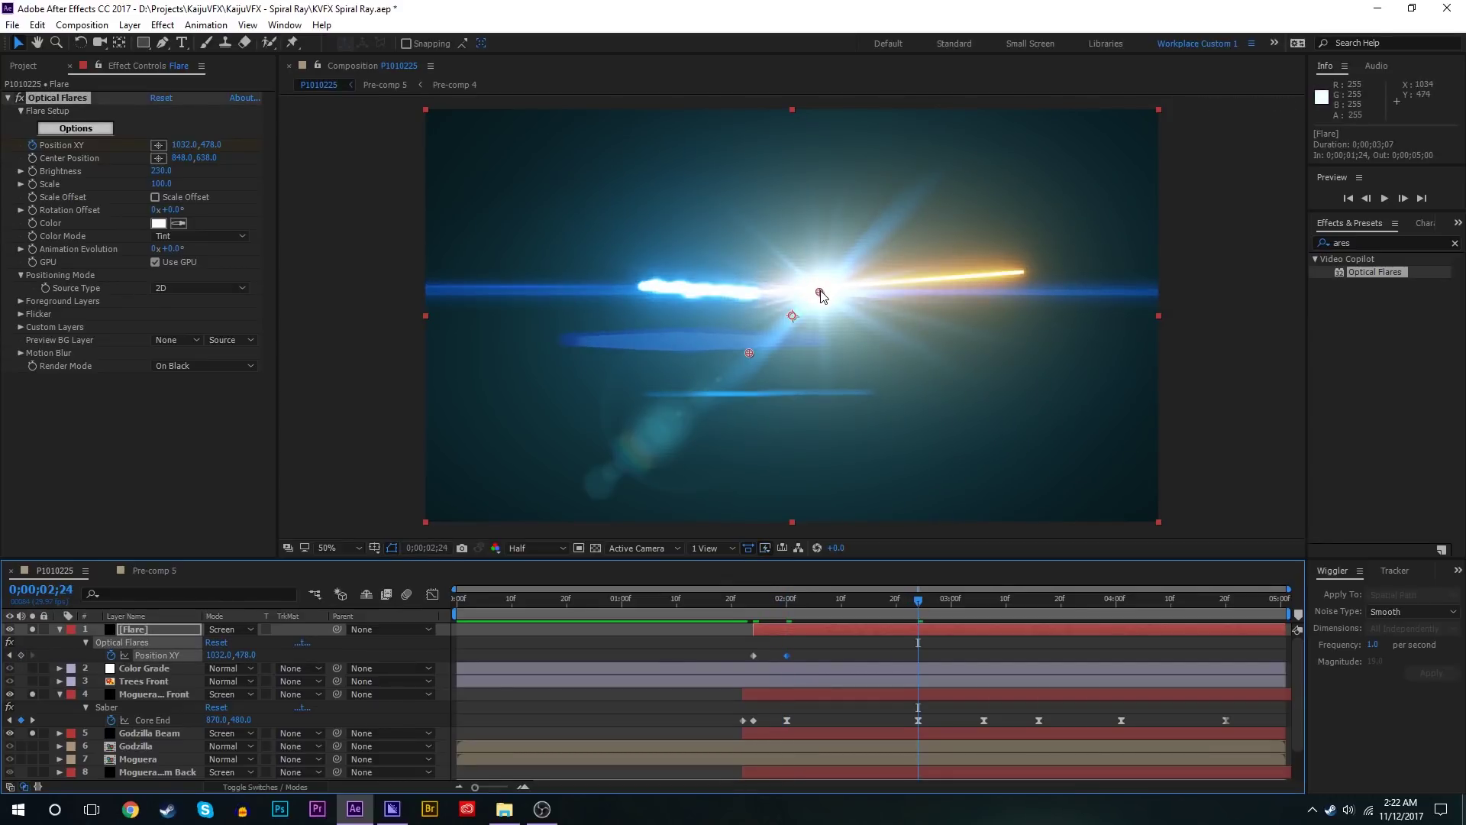
left_click_drag(820, 293, 764, 295)
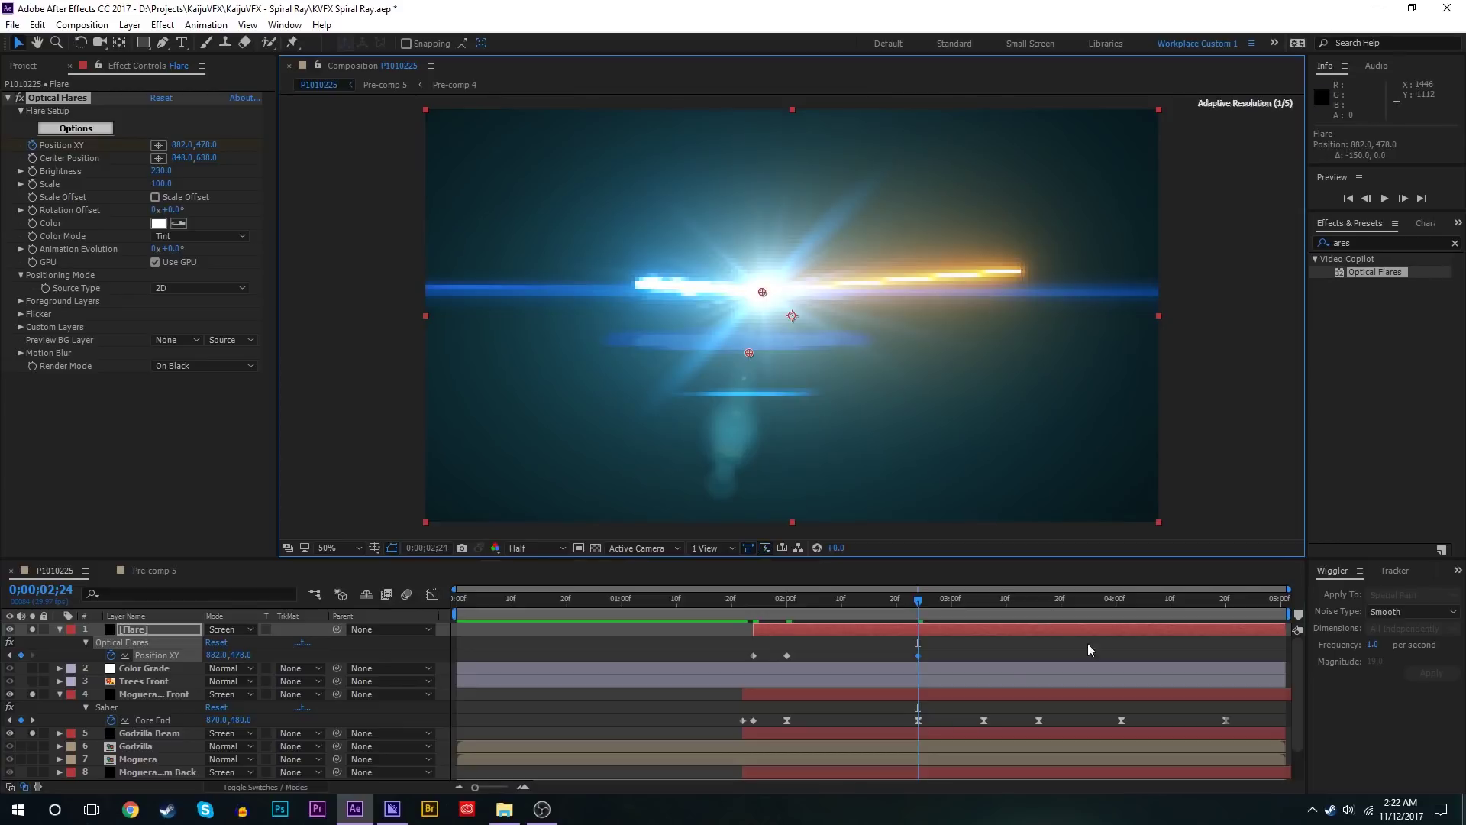
key("k")
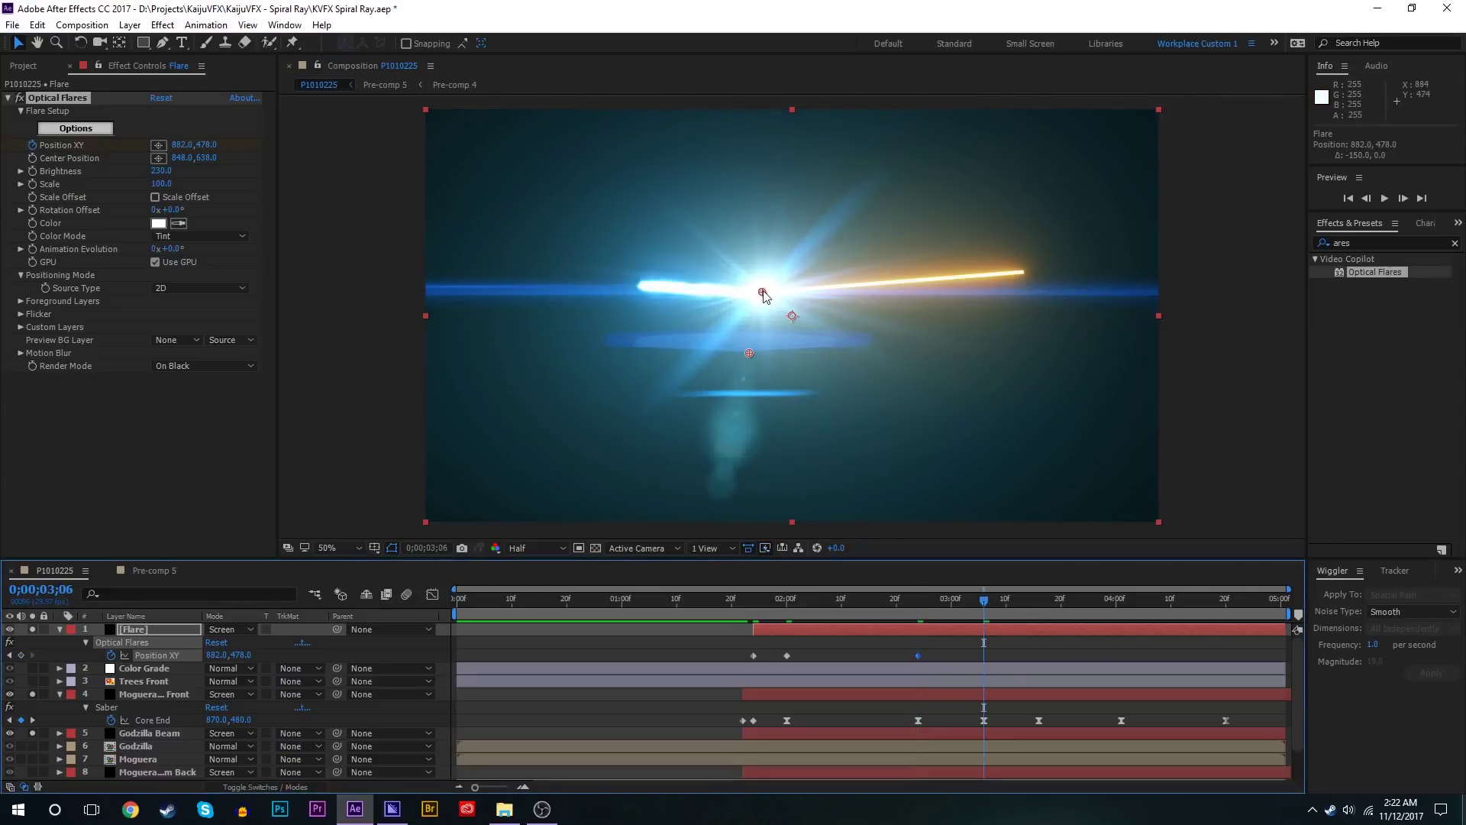
left_click(1038, 599)
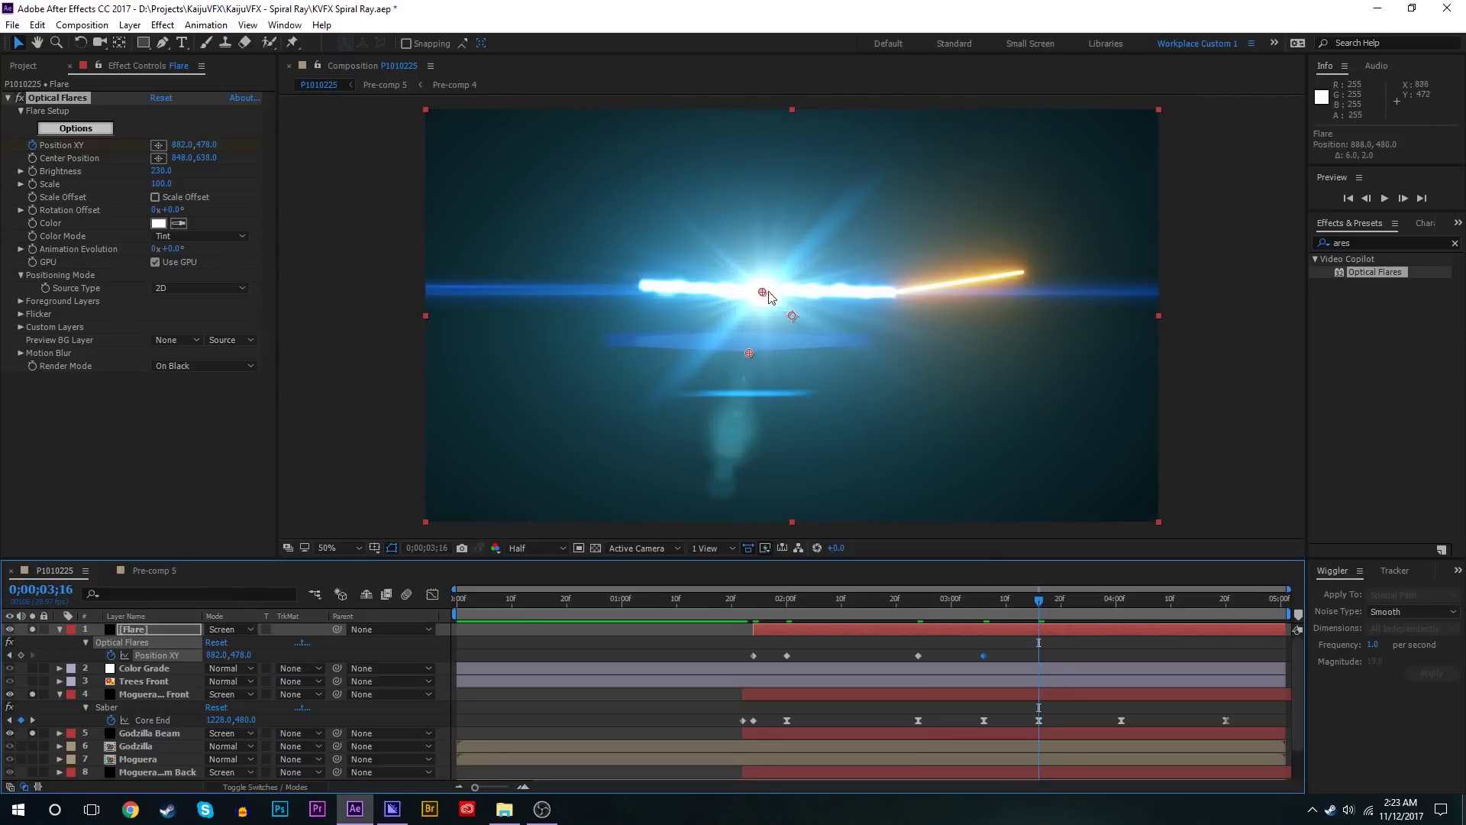
left_click_drag(763, 292, 899, 291)
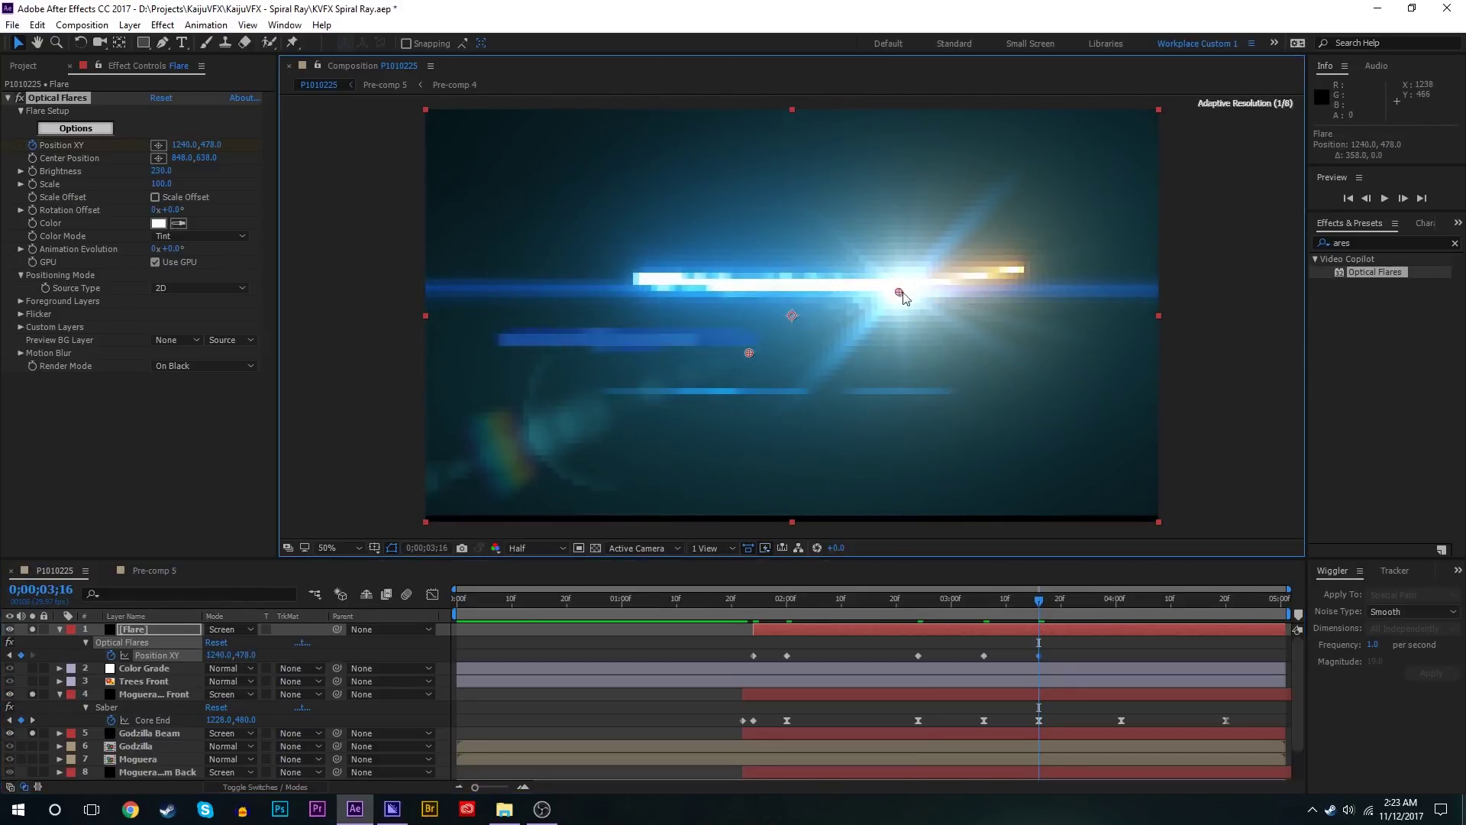
Step: Keyframe the flare at 4;01, move it to 994,478 at 4;20, and scrub back to check
left_click(1120, 600)
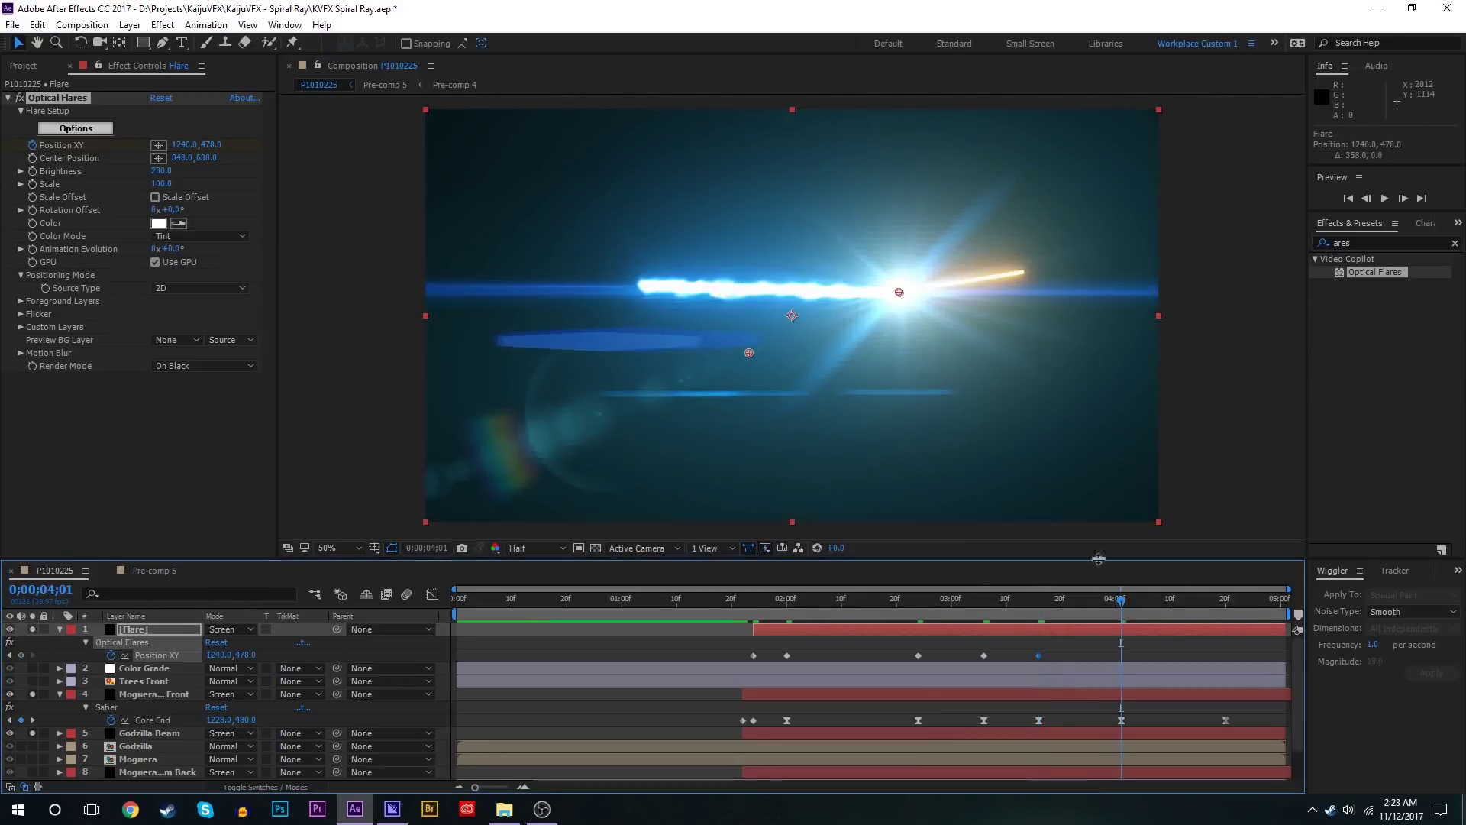
left_click(21, 655)
left_click(1226, 600)
left_click_drag(896, 292, 802, 295)
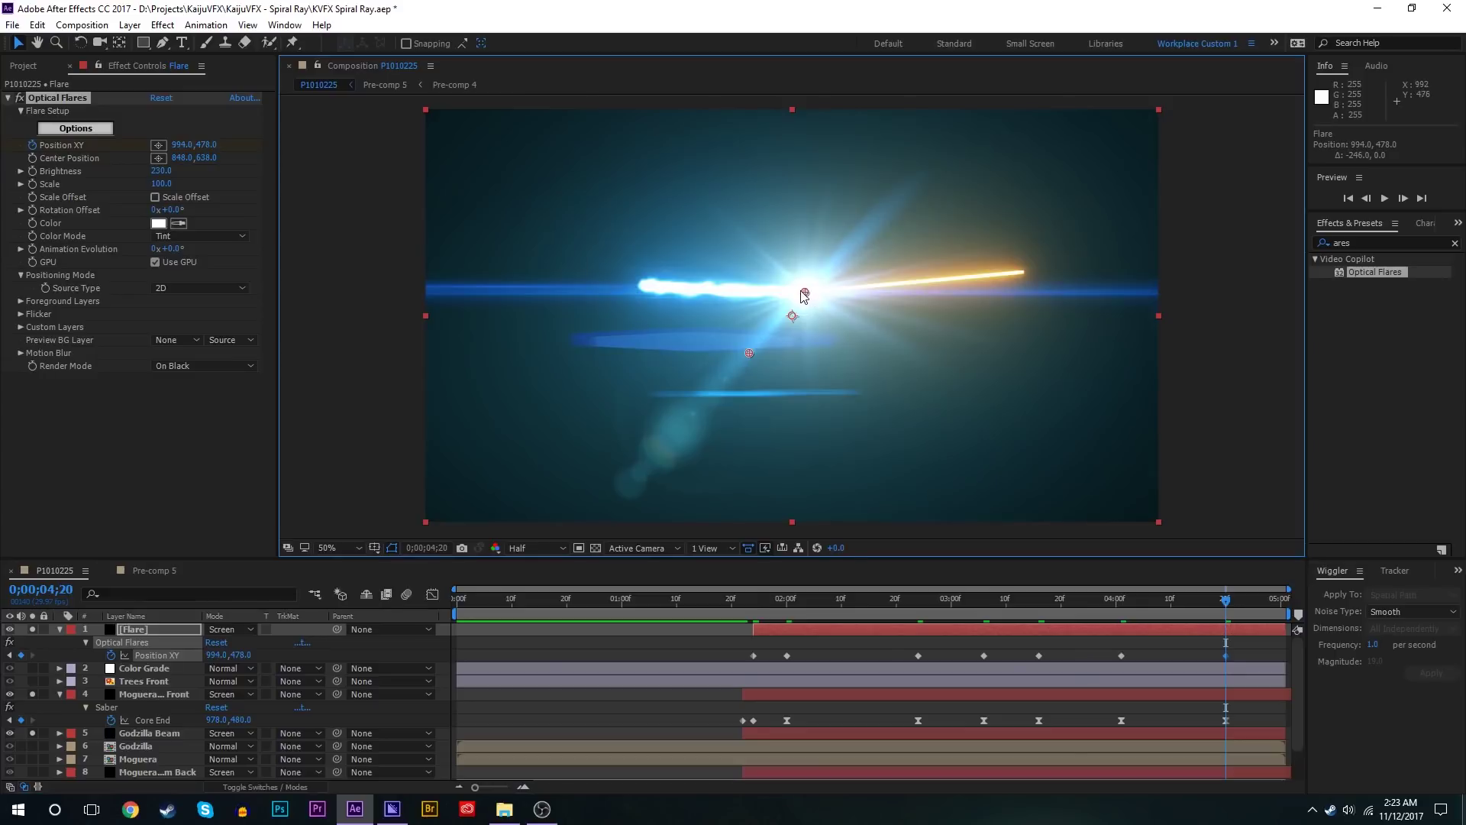
left_click_drag(918, 603, 769, 603)
Step: Raise the flare Brightness to 410 at 1;24 and preview the impact
left_click(772, 630)
left_click(57, 97)
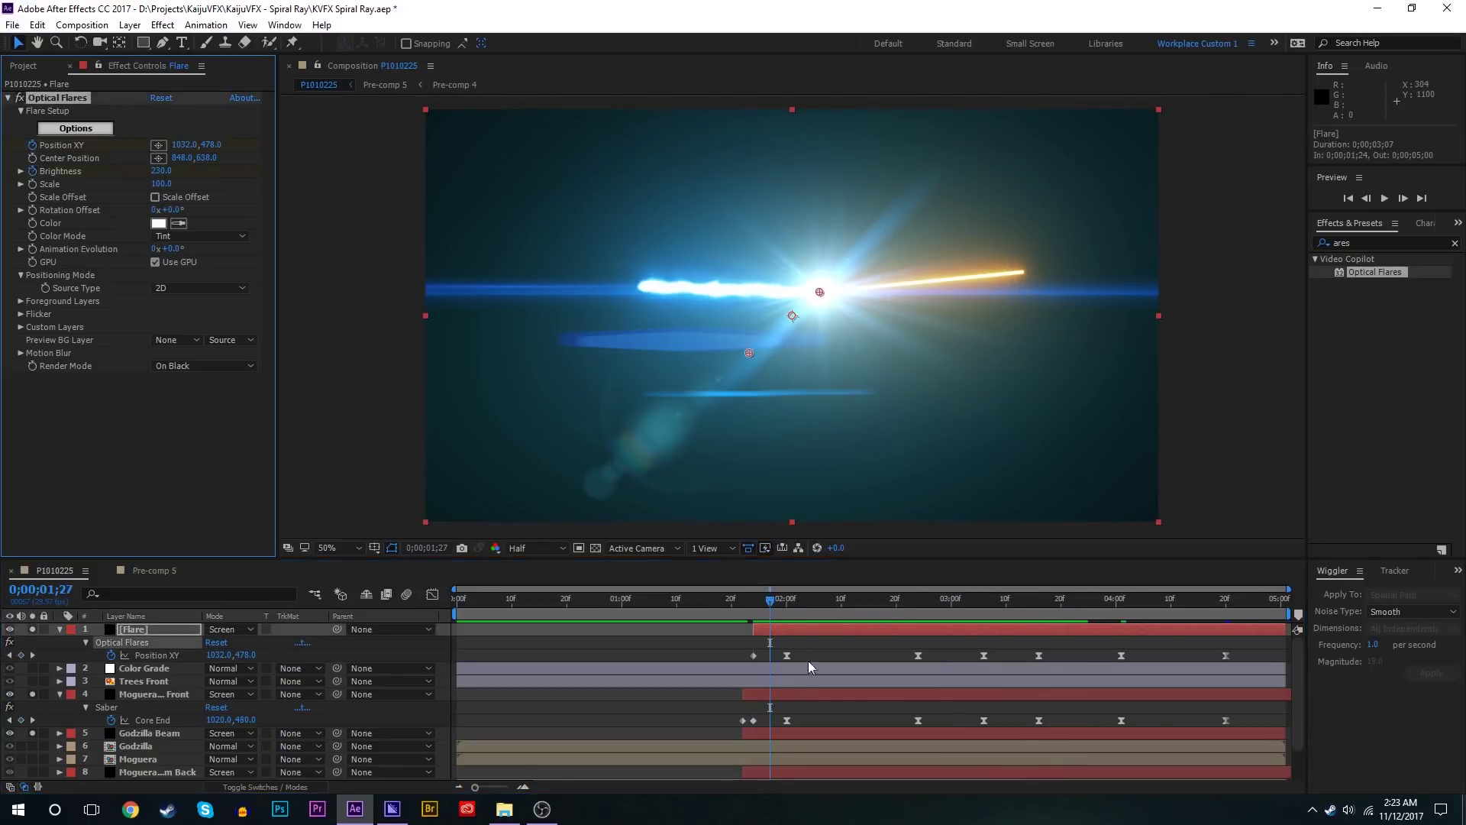
left_click(754, 594)
left_click_drag(161, 171, 174, 172)
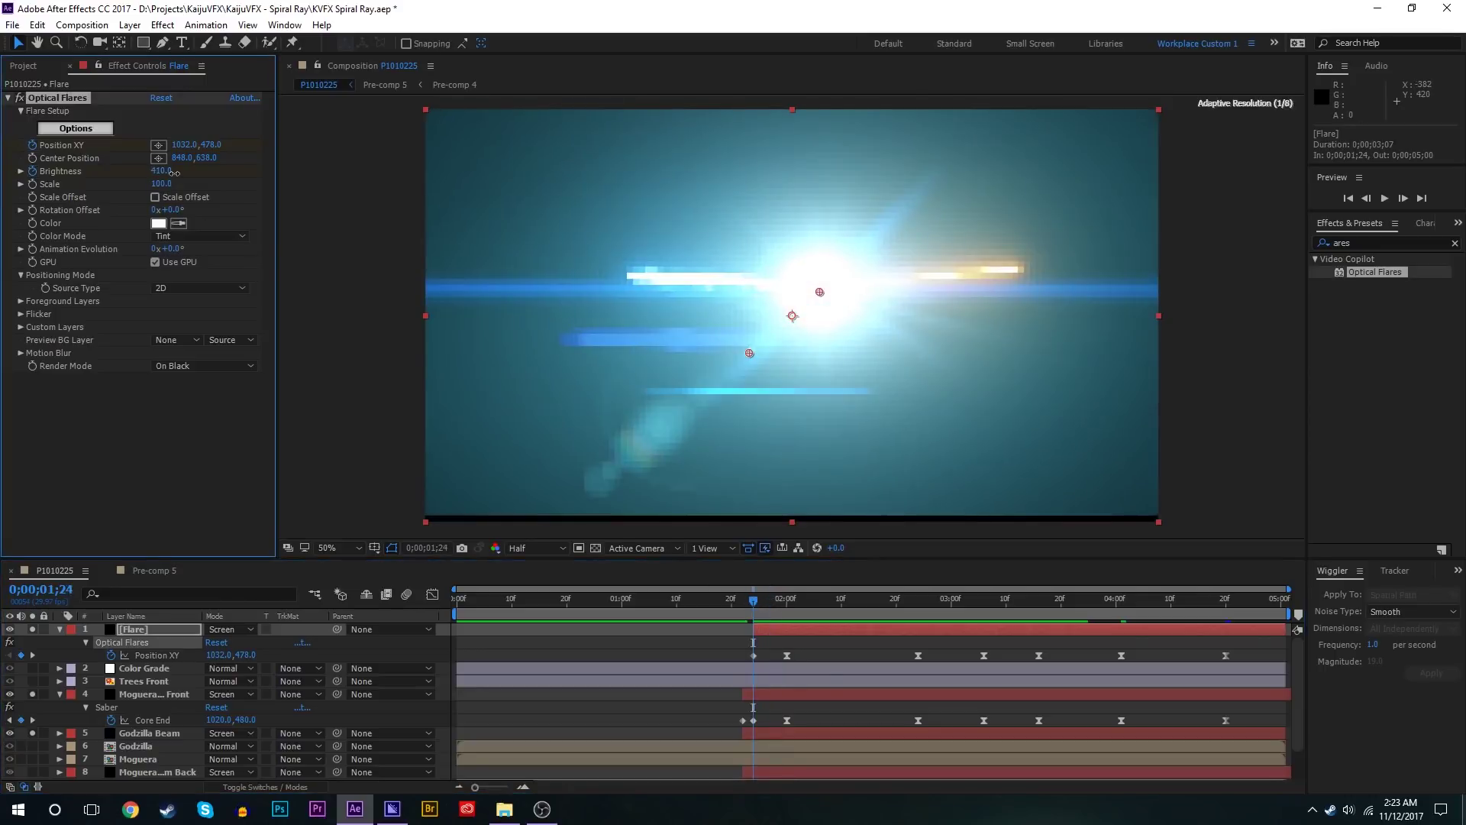
key("space")
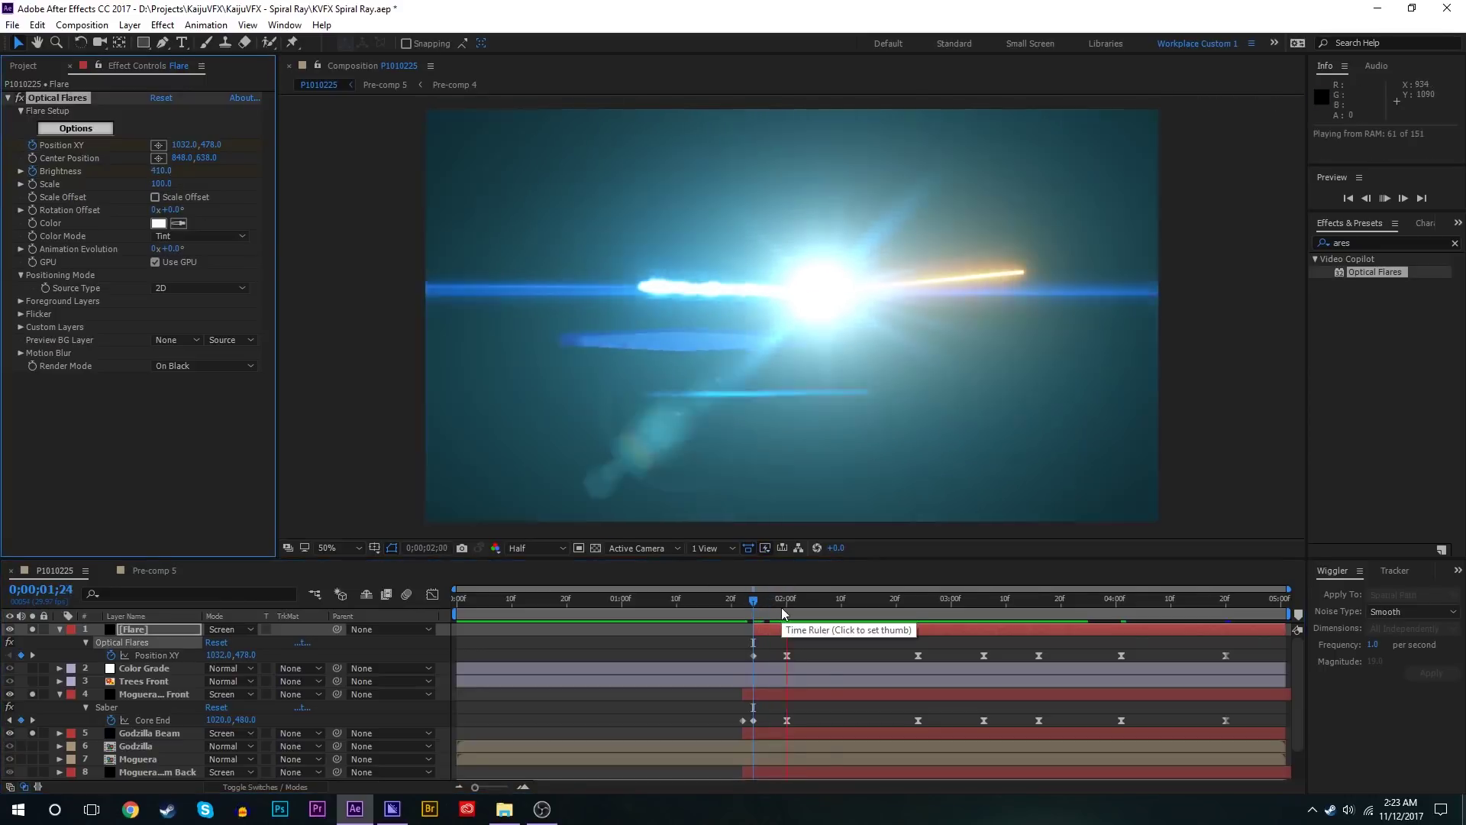
key("space")
Step: Check that Brightness settles back to 230 by 1;27, undoing an accidental stopwatch change
key("u")
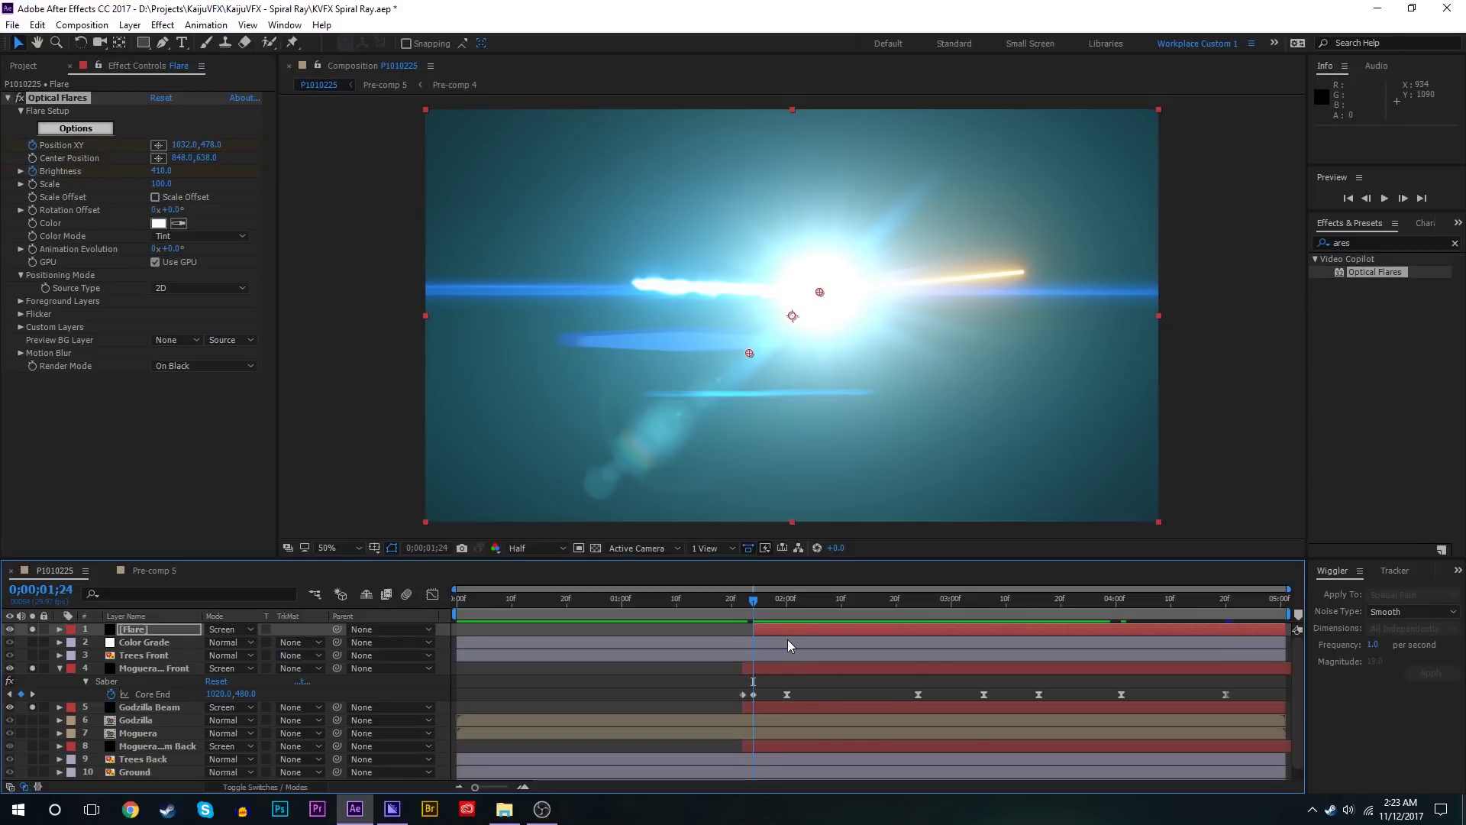
key("u")
left_click(765, 669)
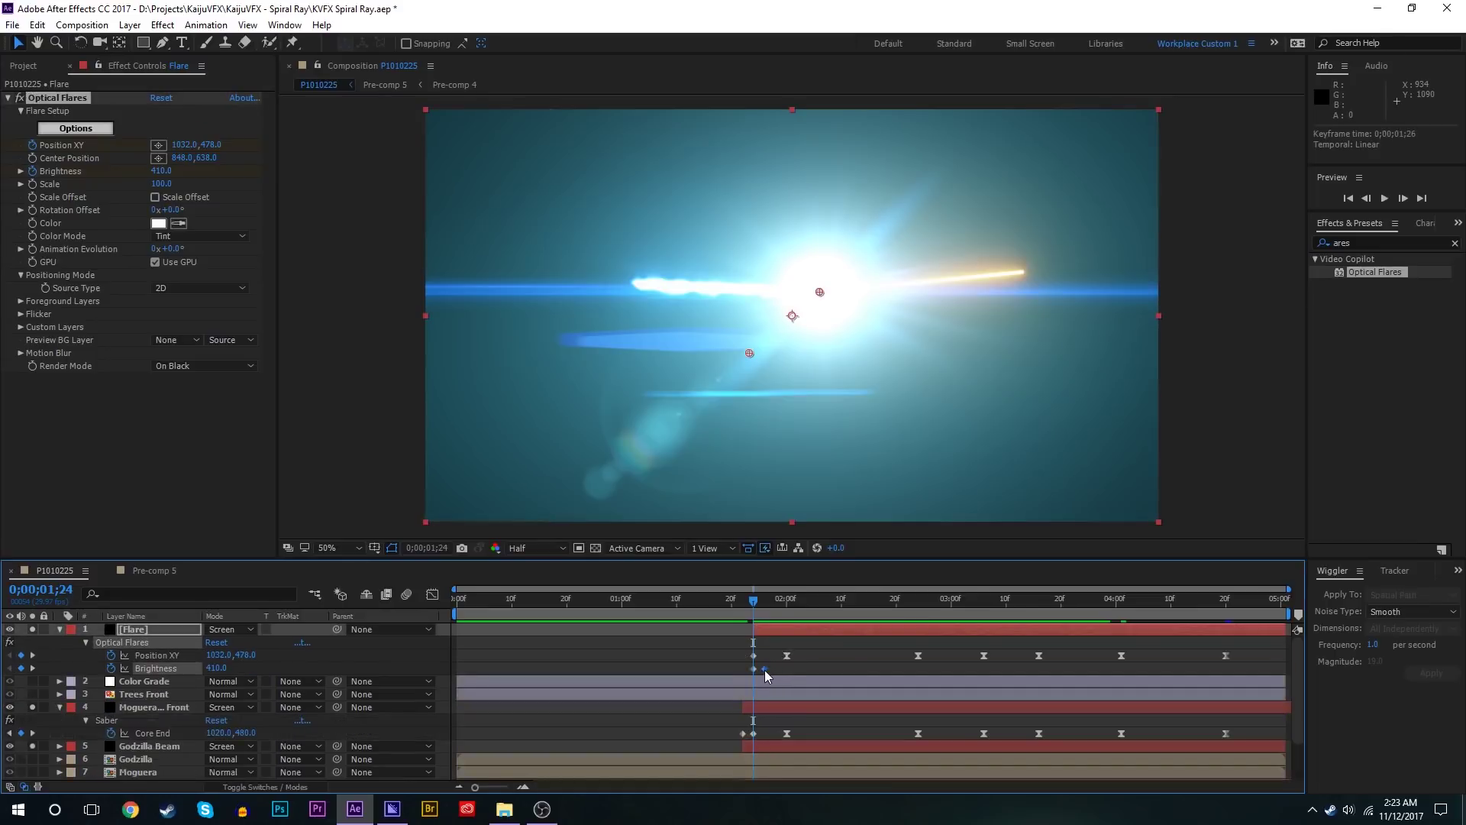
left_click_drag(751, 607, 791, 607)
key("ctrl+z")
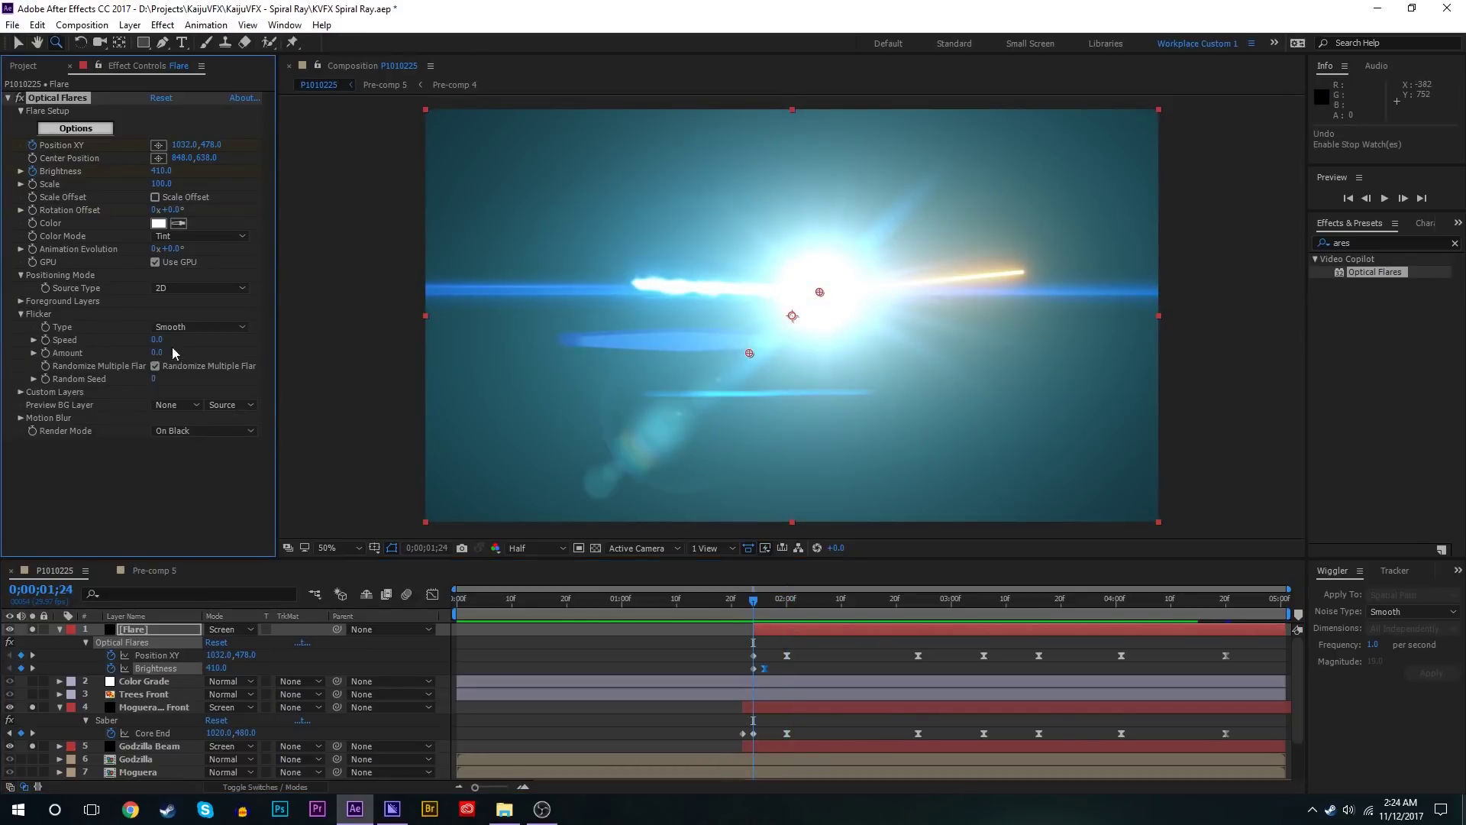
Step: Set the flare's flicker Speed to 95 and Amount to 46, then preview
left_click_drag(157, 339, 270, 331)
left_click_drag(157, 352, 210, 352)
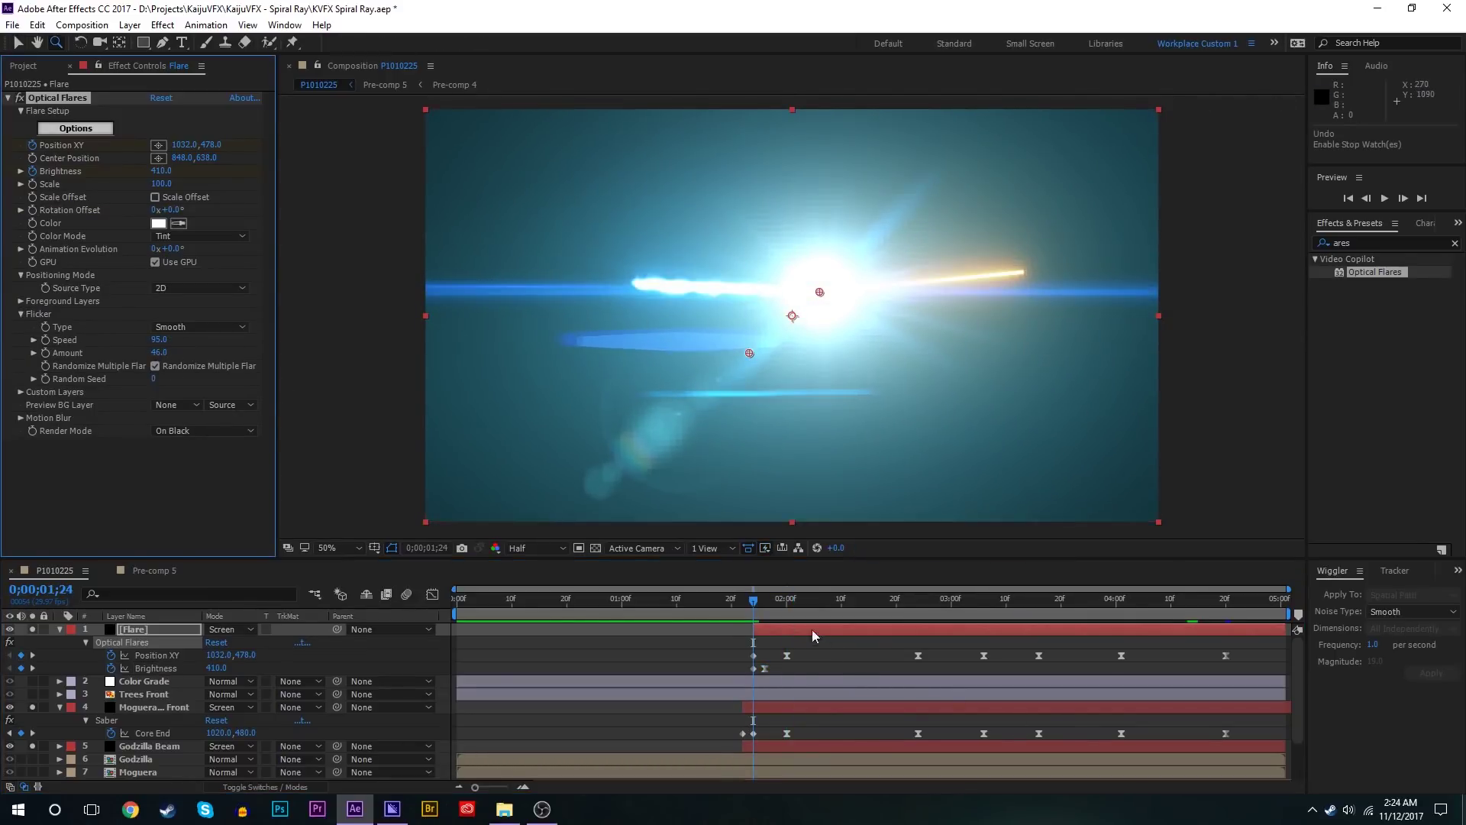
key("space")
key("space")
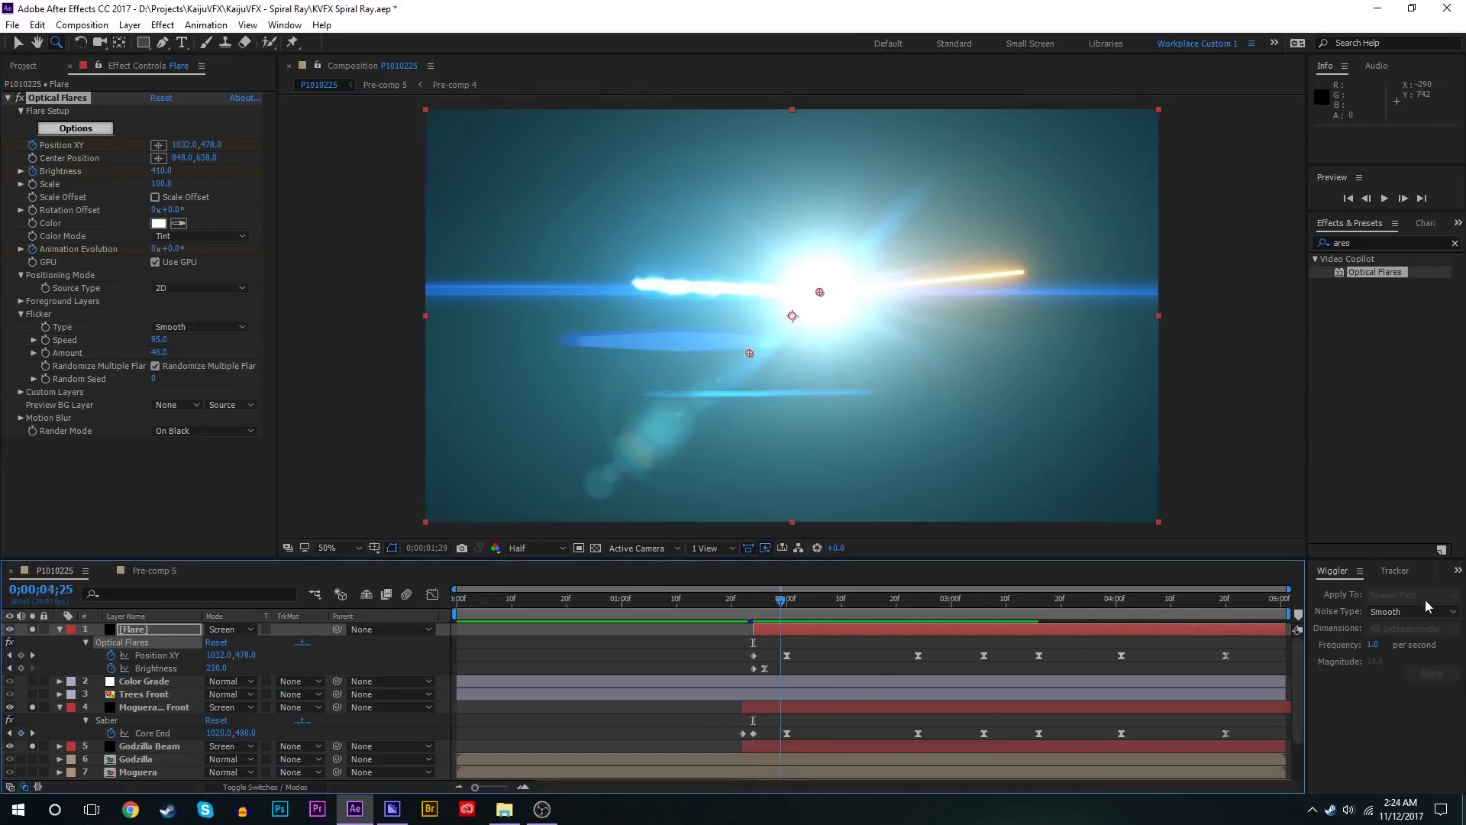
Step: Set Animation Evolution to 5 revolutions at the comp's end and preview the evolving flare
key("End")
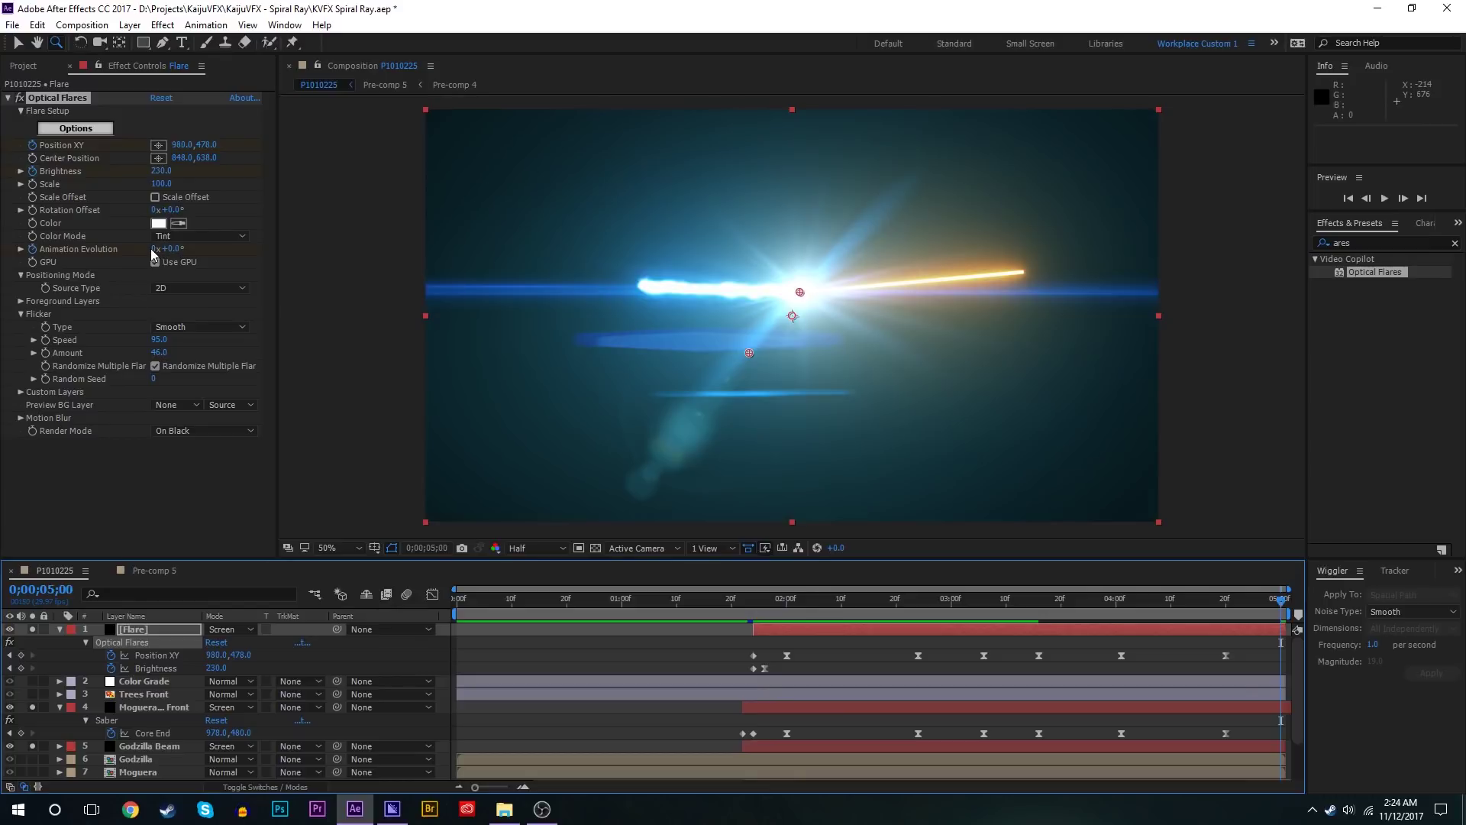
left_click(154, 248)
type("15")
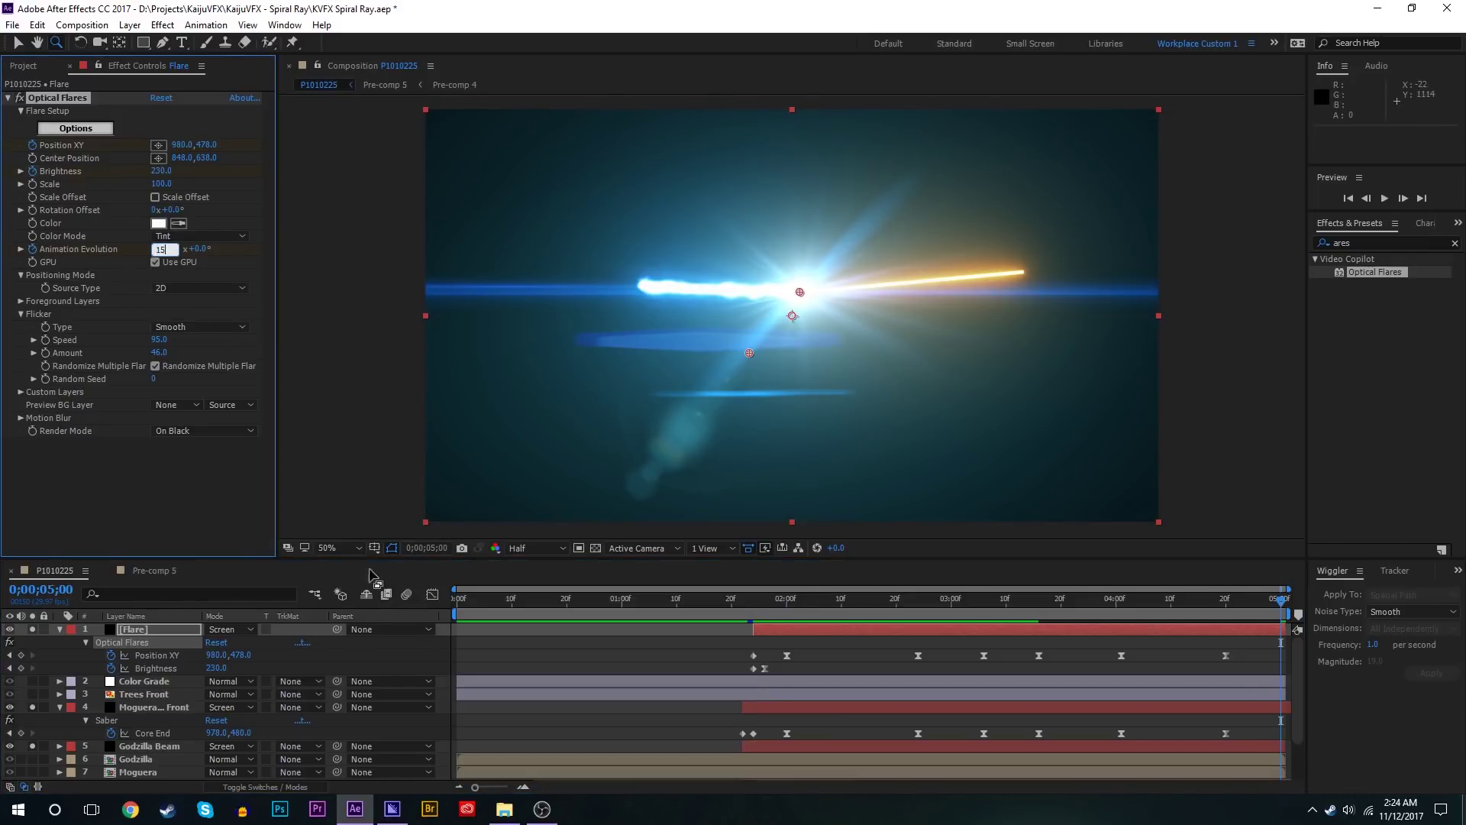
key("Return")
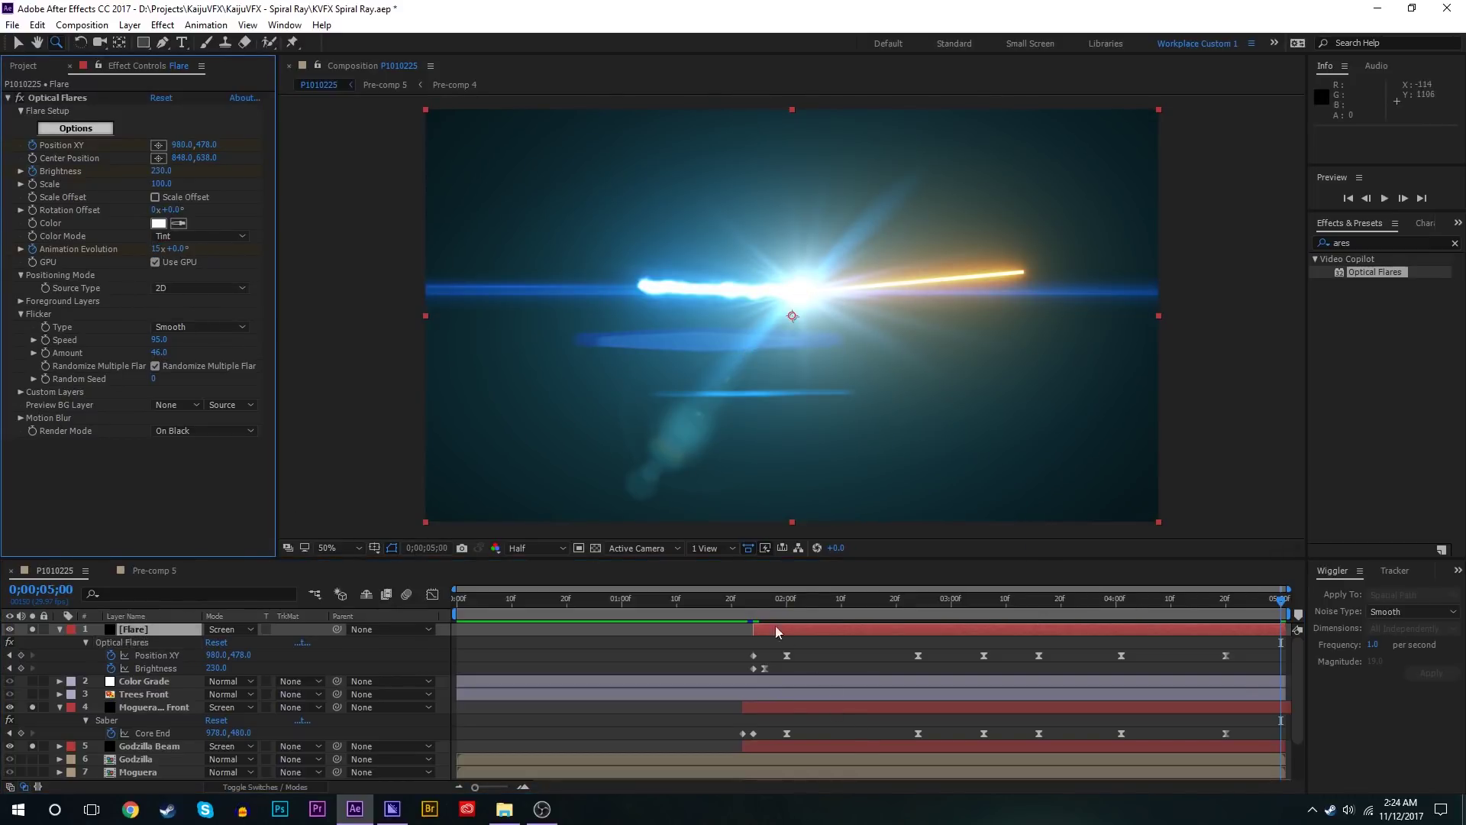
left_click(770, 613)
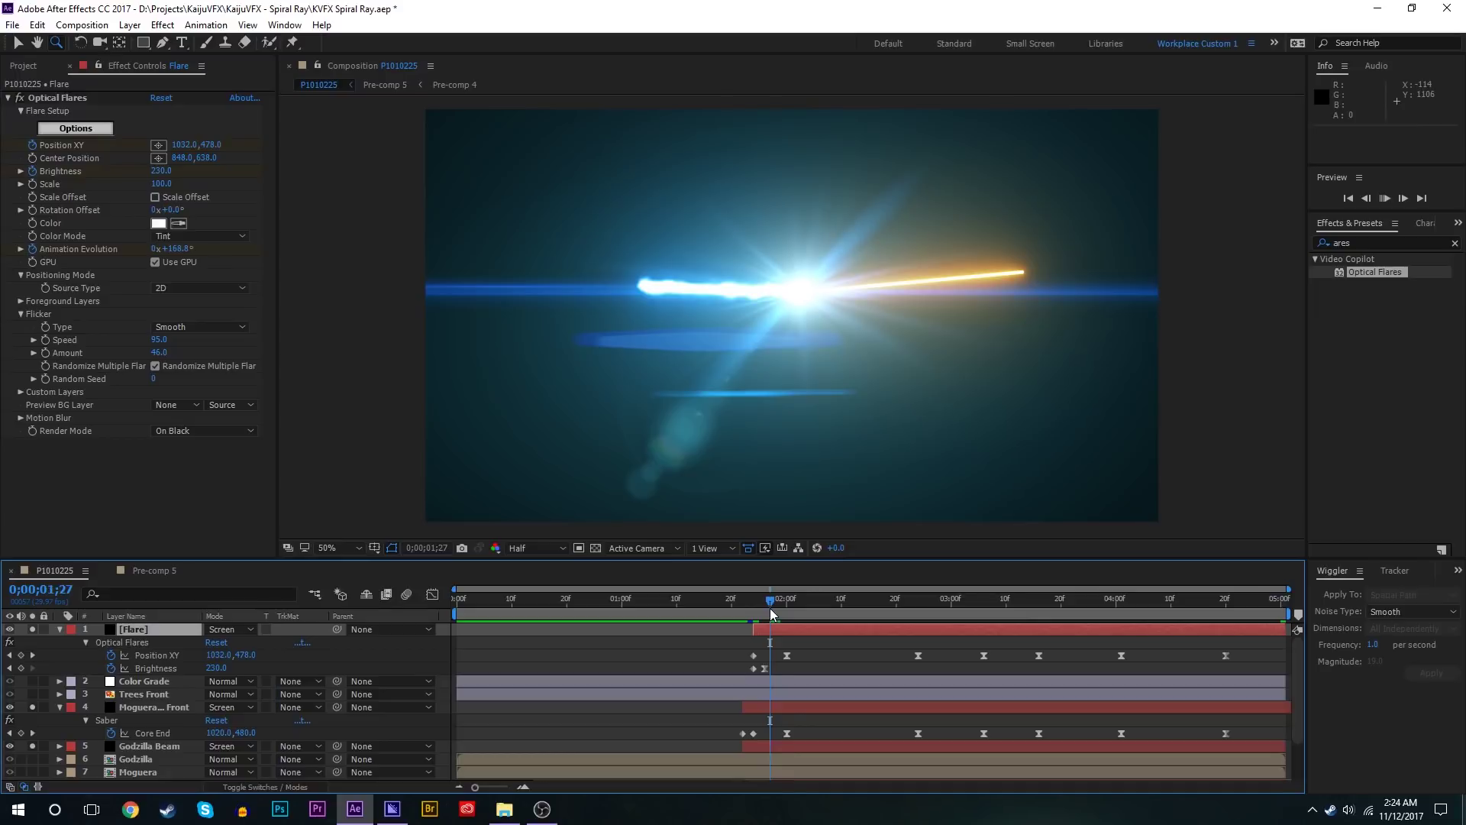
key("space")
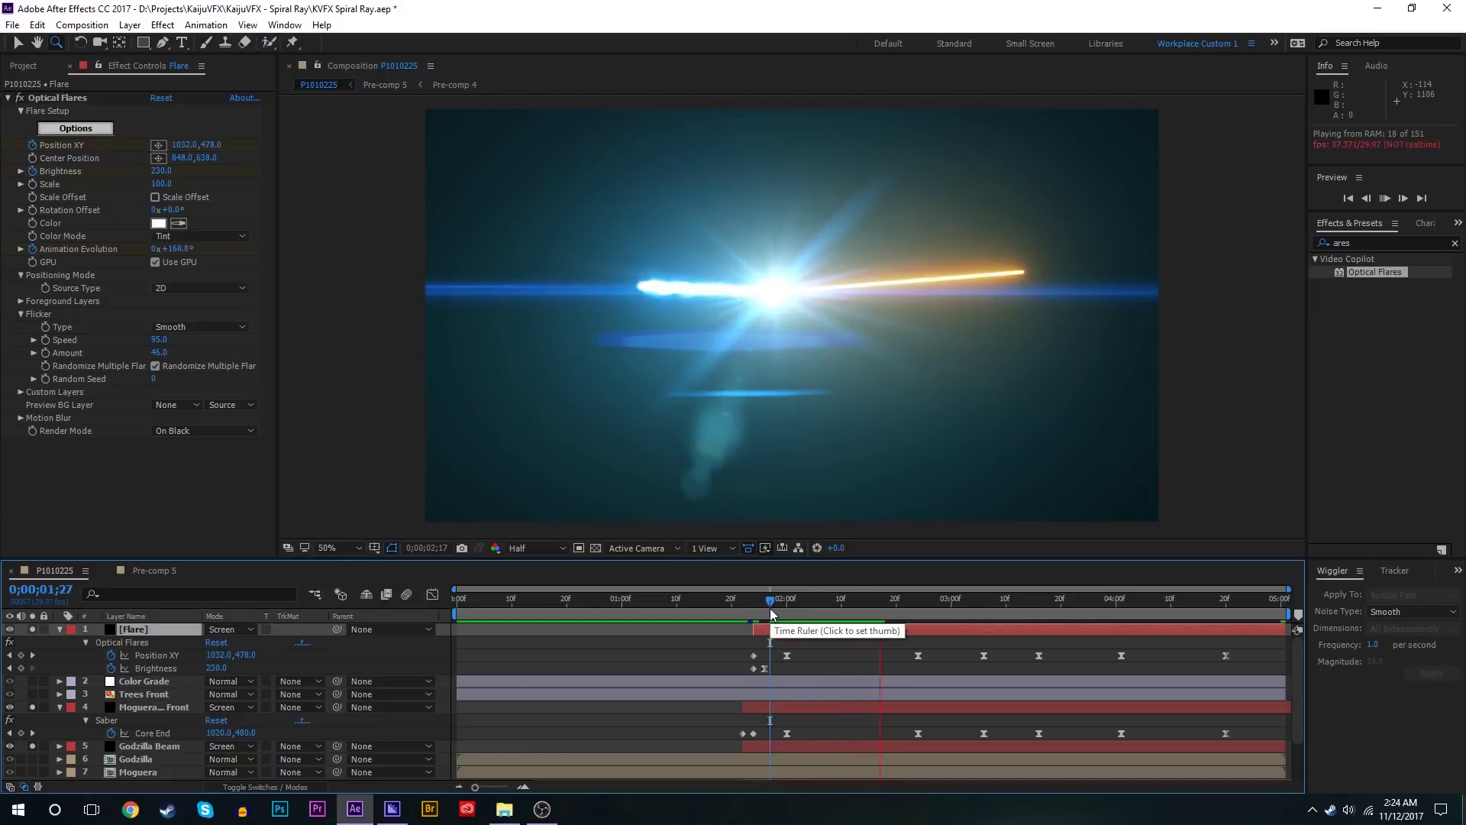
key("space")
key("End")
left_click(158, 249)
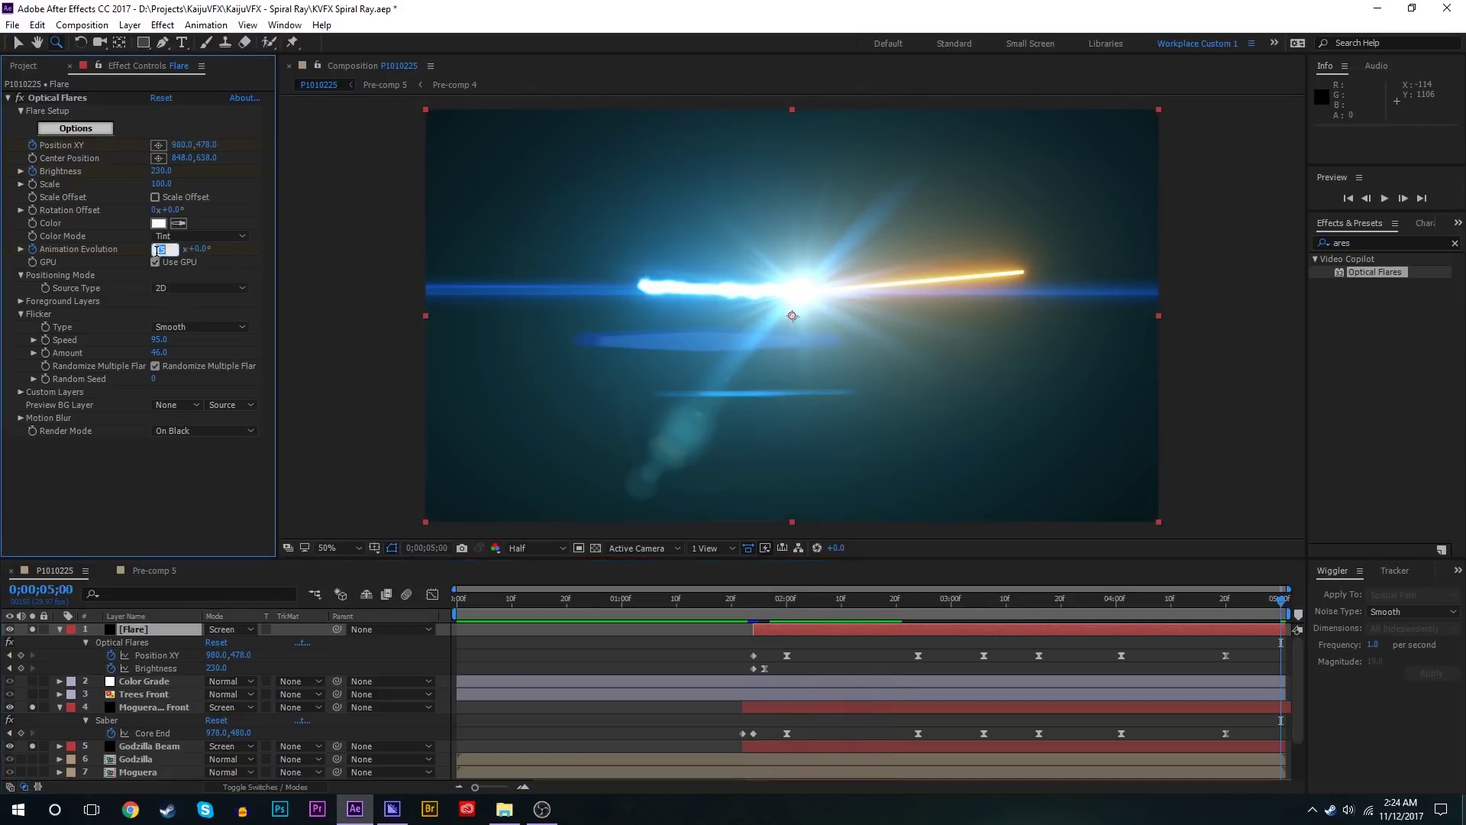
key("Return")
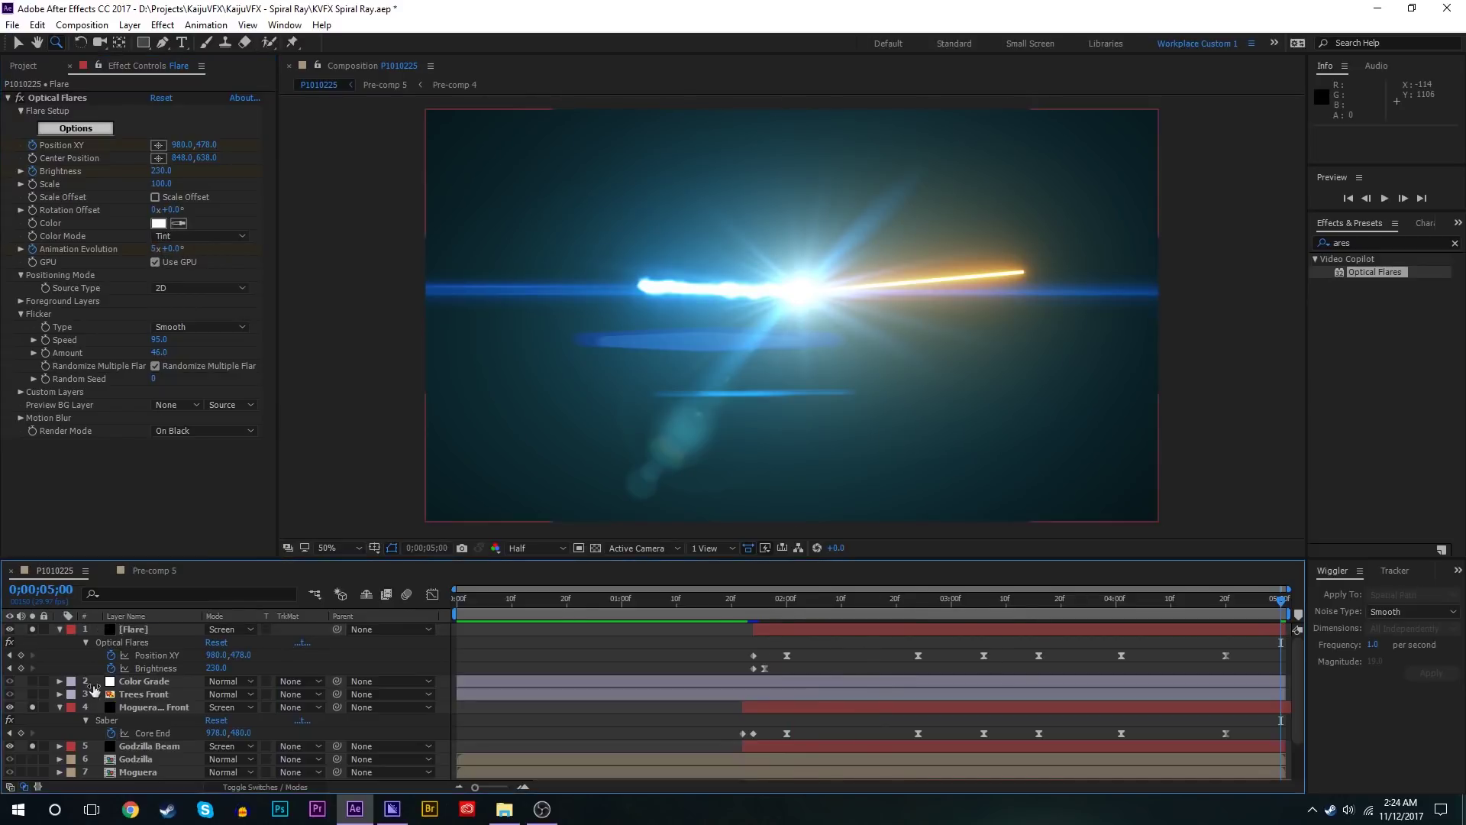
Step: Collapse the flare properties, un-solo all layers, and check the flare around 1;24–2;00
left_click(86, 637)
left_click(71, 629)
left_click(60, 630)
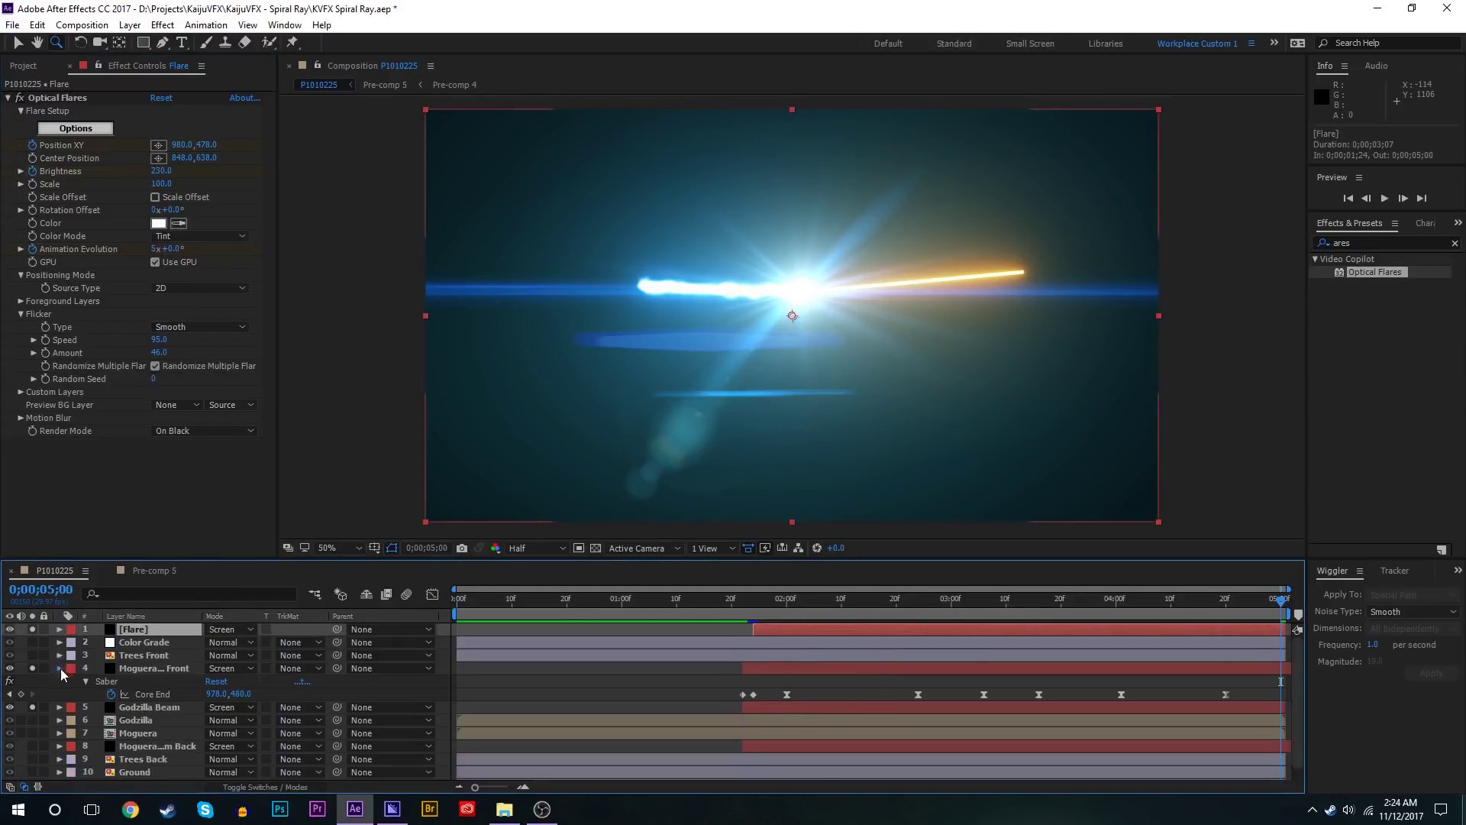
left_click_drag(37, 680, 29, 625)
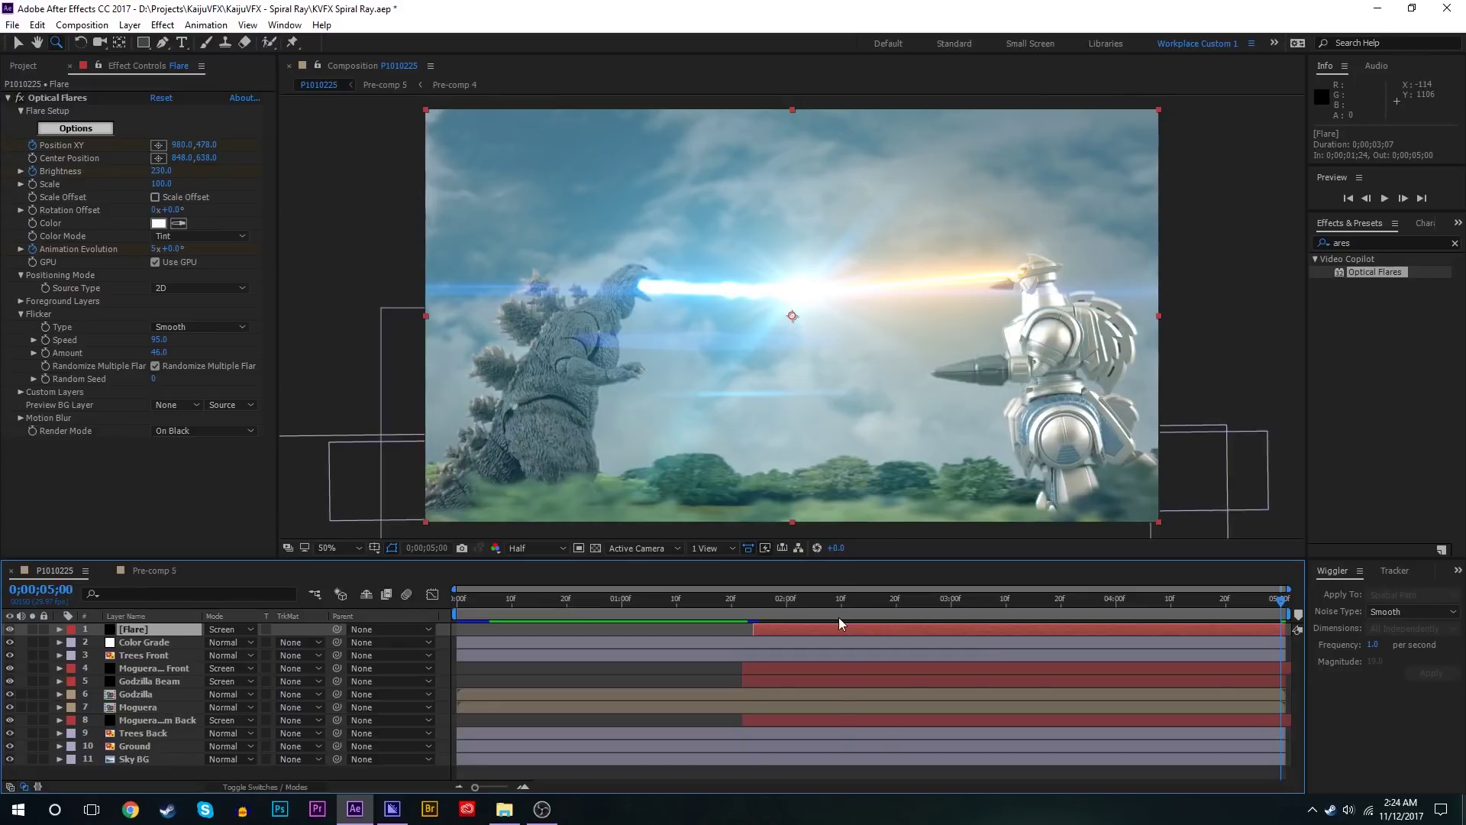
left_click(839, 617)
left_click(732, 617)
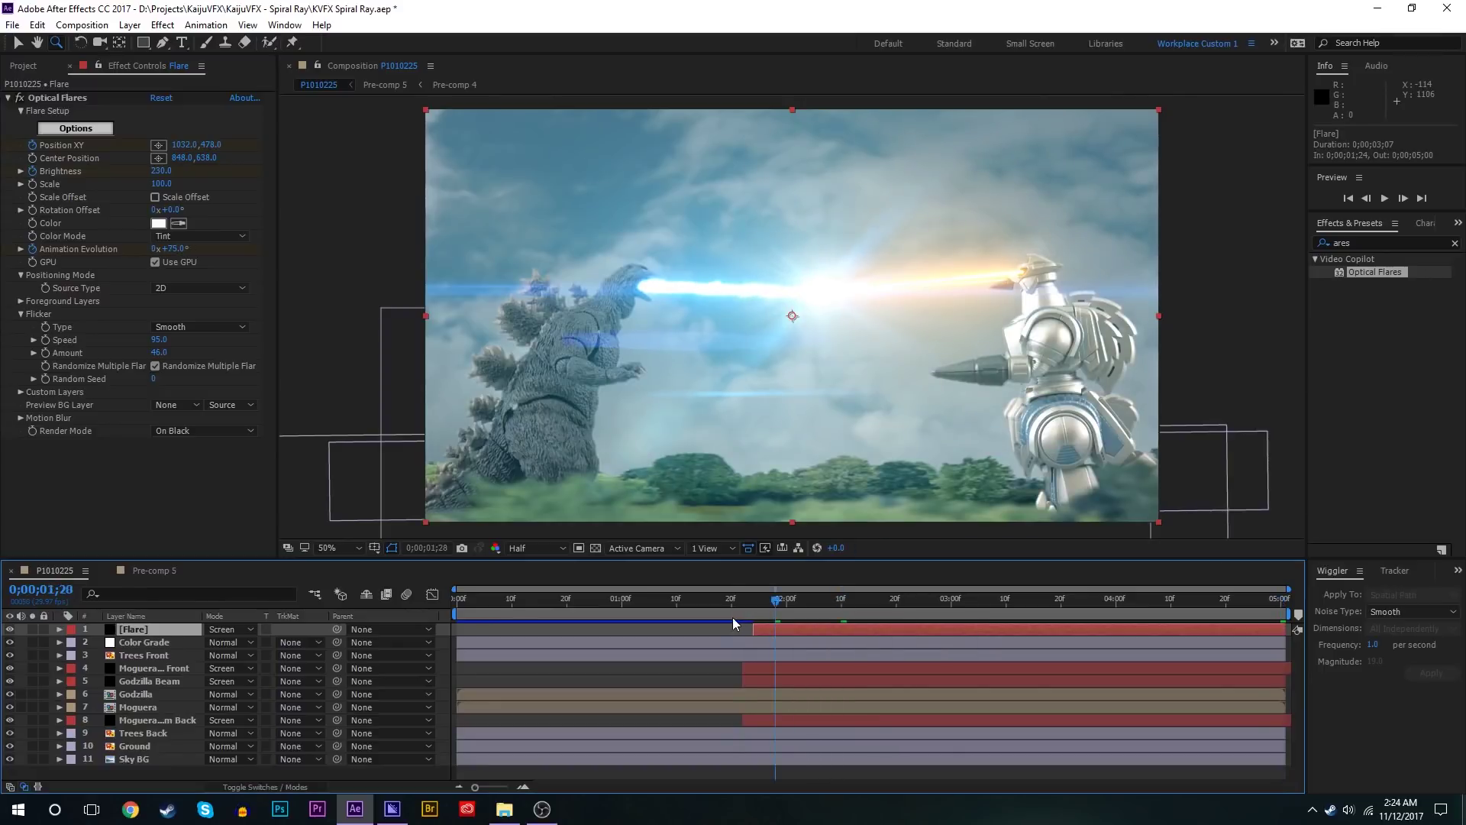
left_click(769, 606)
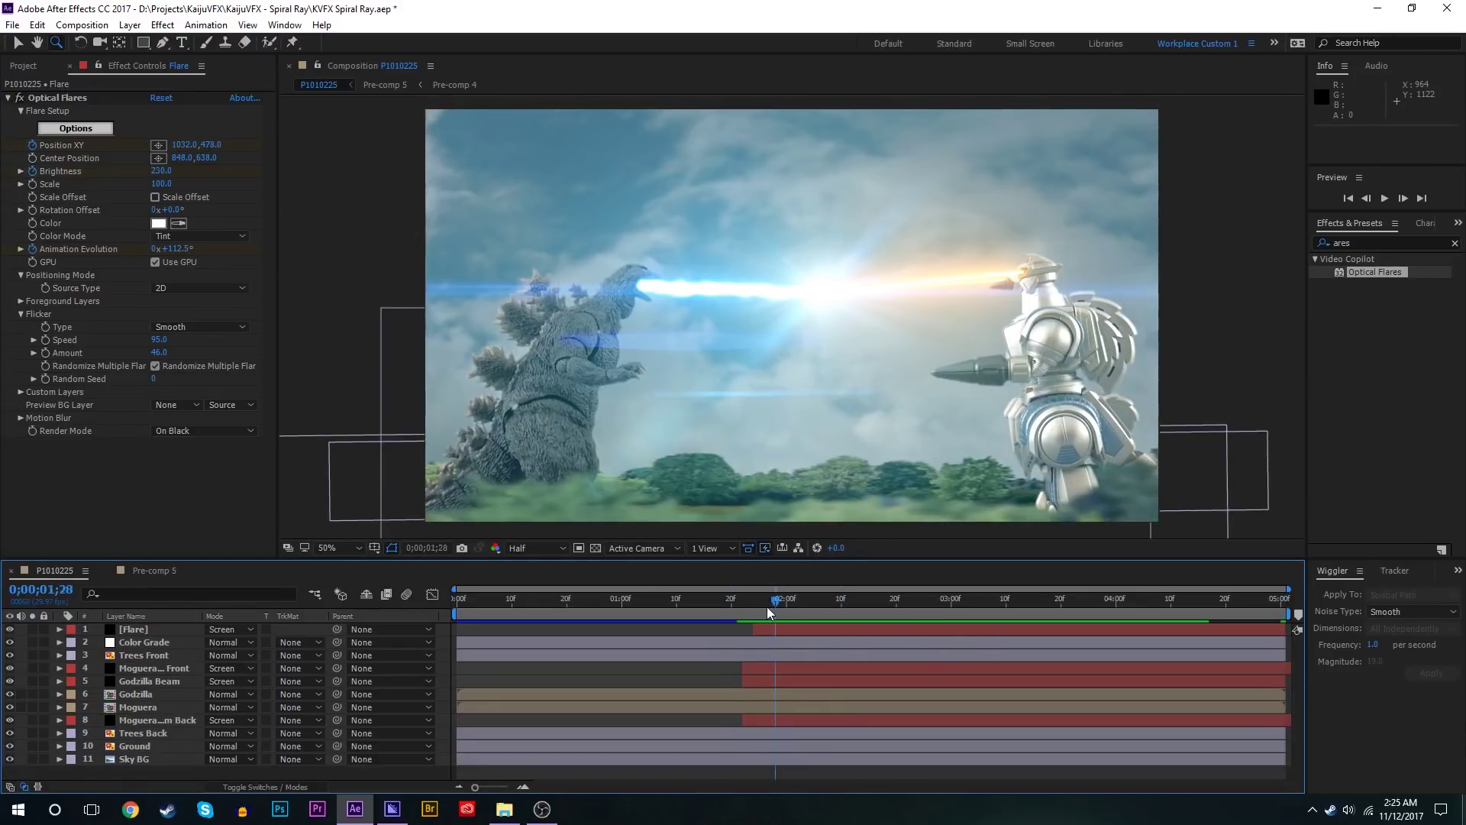
mouse_move(787, 603)
left_mouse_down()
mouse_move(1120, 608)
mouse_move(778, 601)
mouse_move(791, 605)
left_mouse_up()
Step: Add Spark_Hit_6_0216_2K.mov from the Sparks folder, solo it, and trim its start to frame 4
left_click(23, 67)
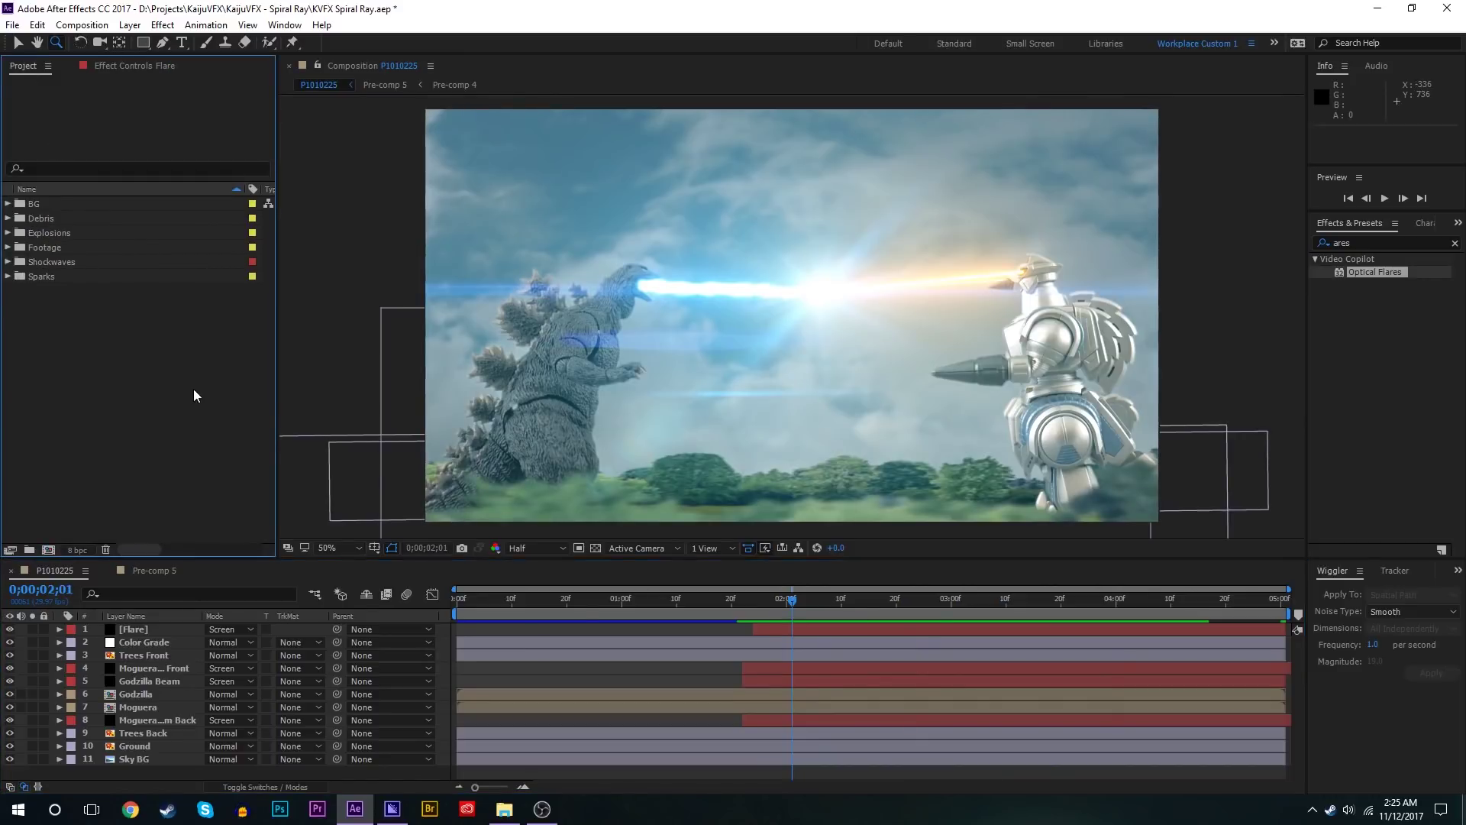
left_click(8, 277)
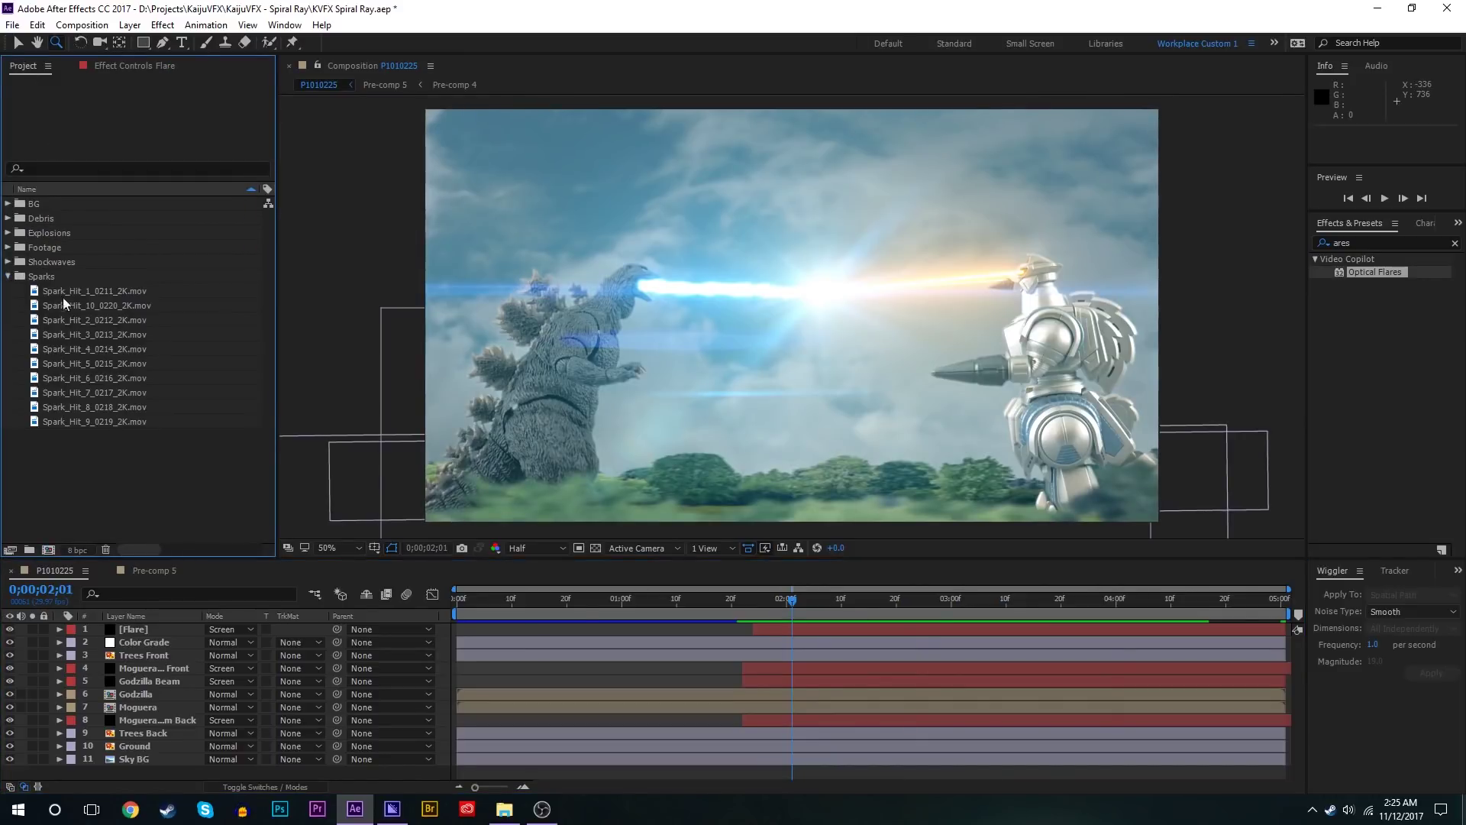
left_click_drag(84, 379, 157, 684)
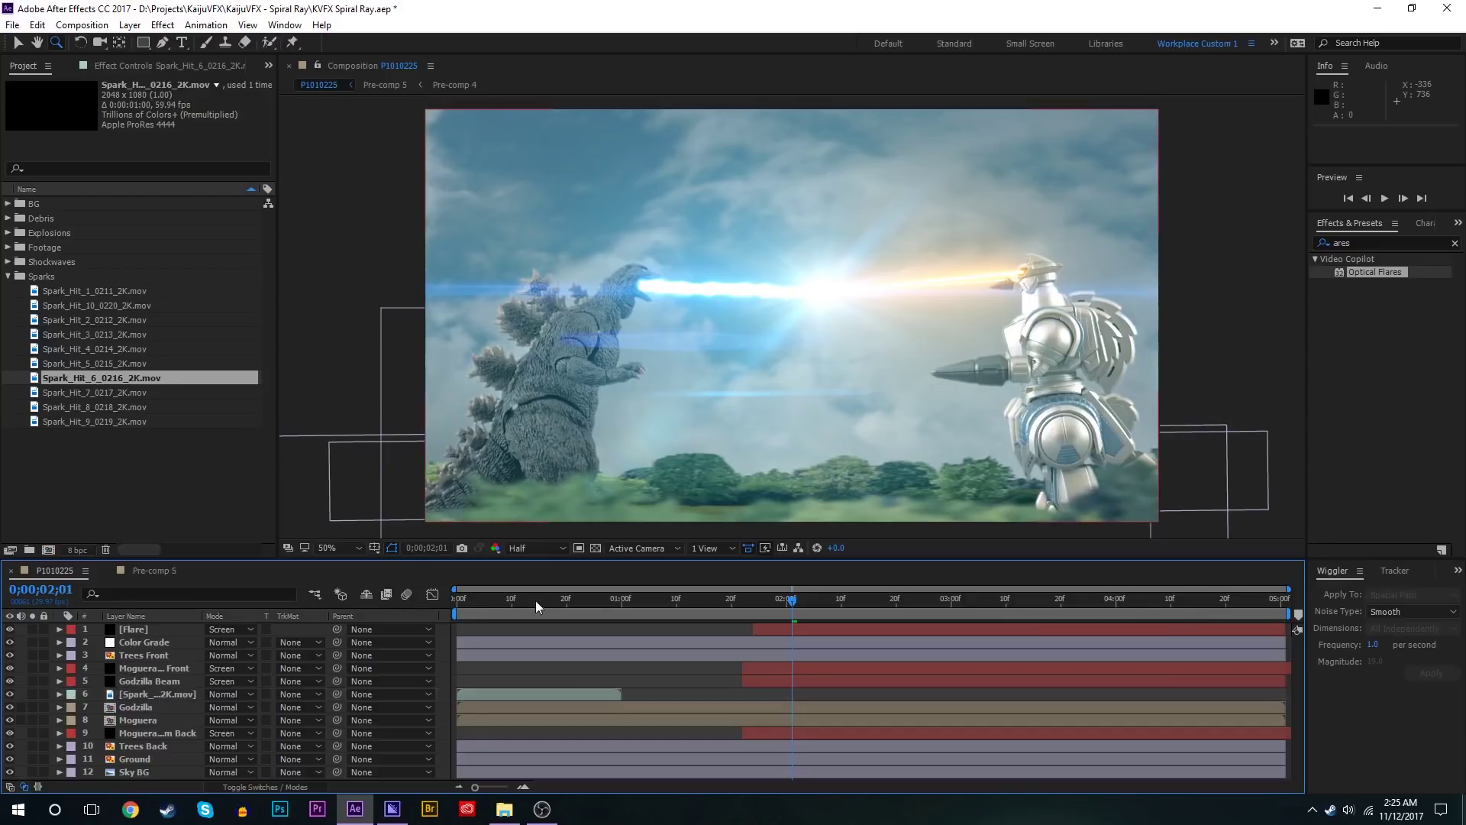
key("Home")
left_click(32, 693)
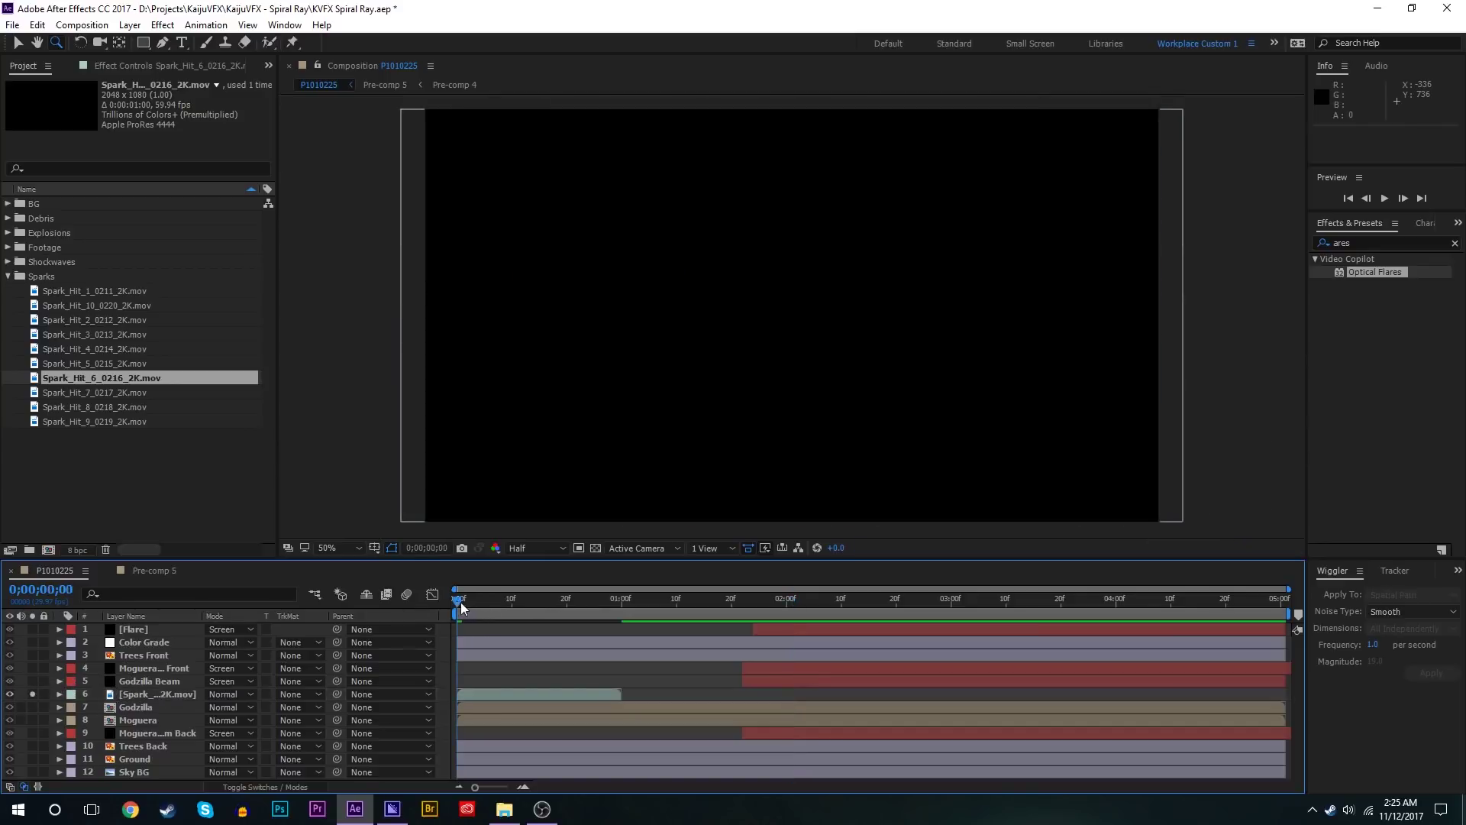
left_click_drag(461, 607, 491, 607)
key("space")
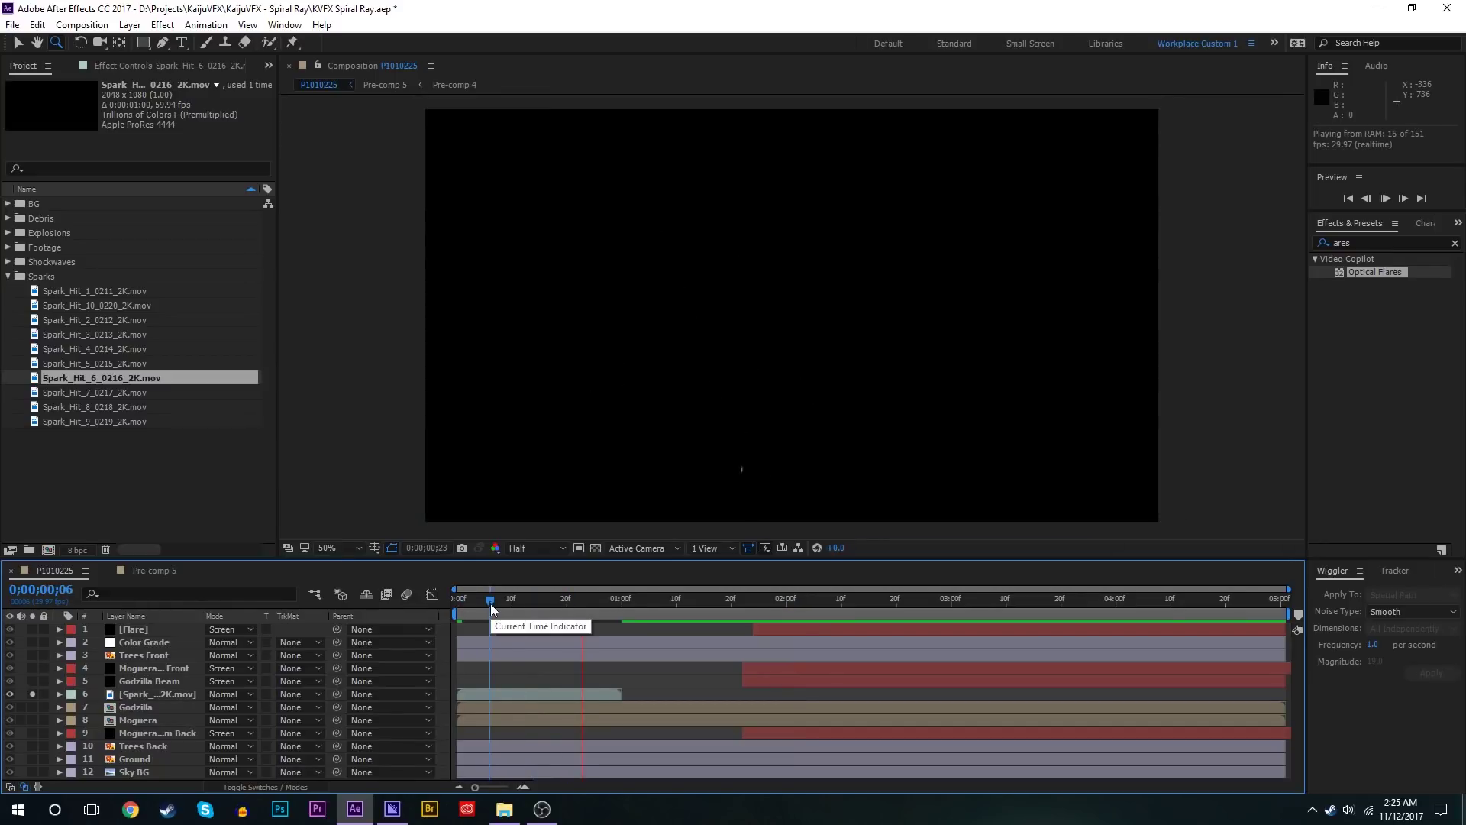
left_click_drag(491, 607, 480, 603)
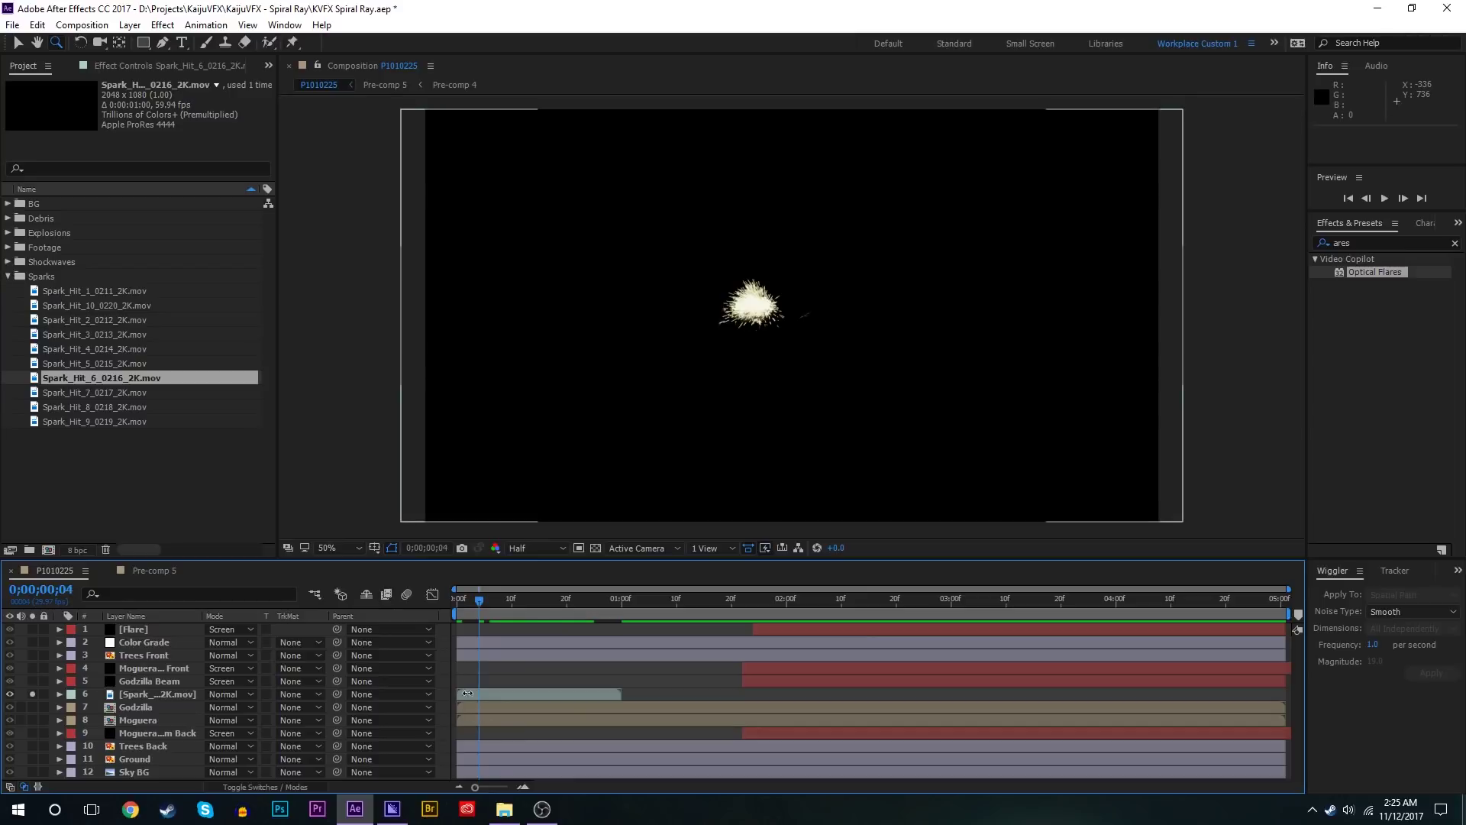
left_click_drag(467, 692, 479, 693)
Step: Time-stretch the spark layer to 200% so it plays at half speed
right_click(490, 697)
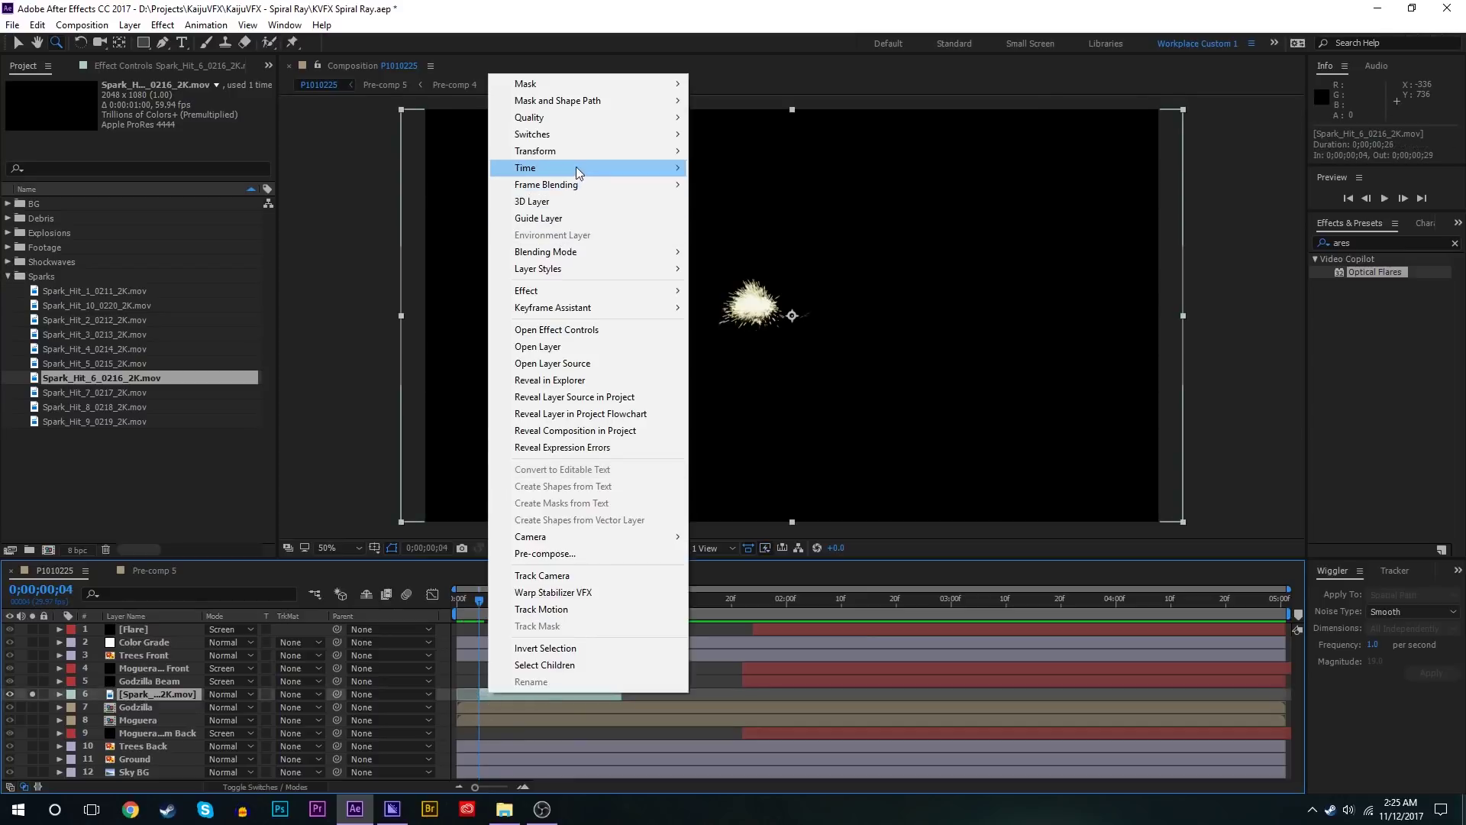
mouse_move(605, 166)
left_click(756, 200)
type("2")
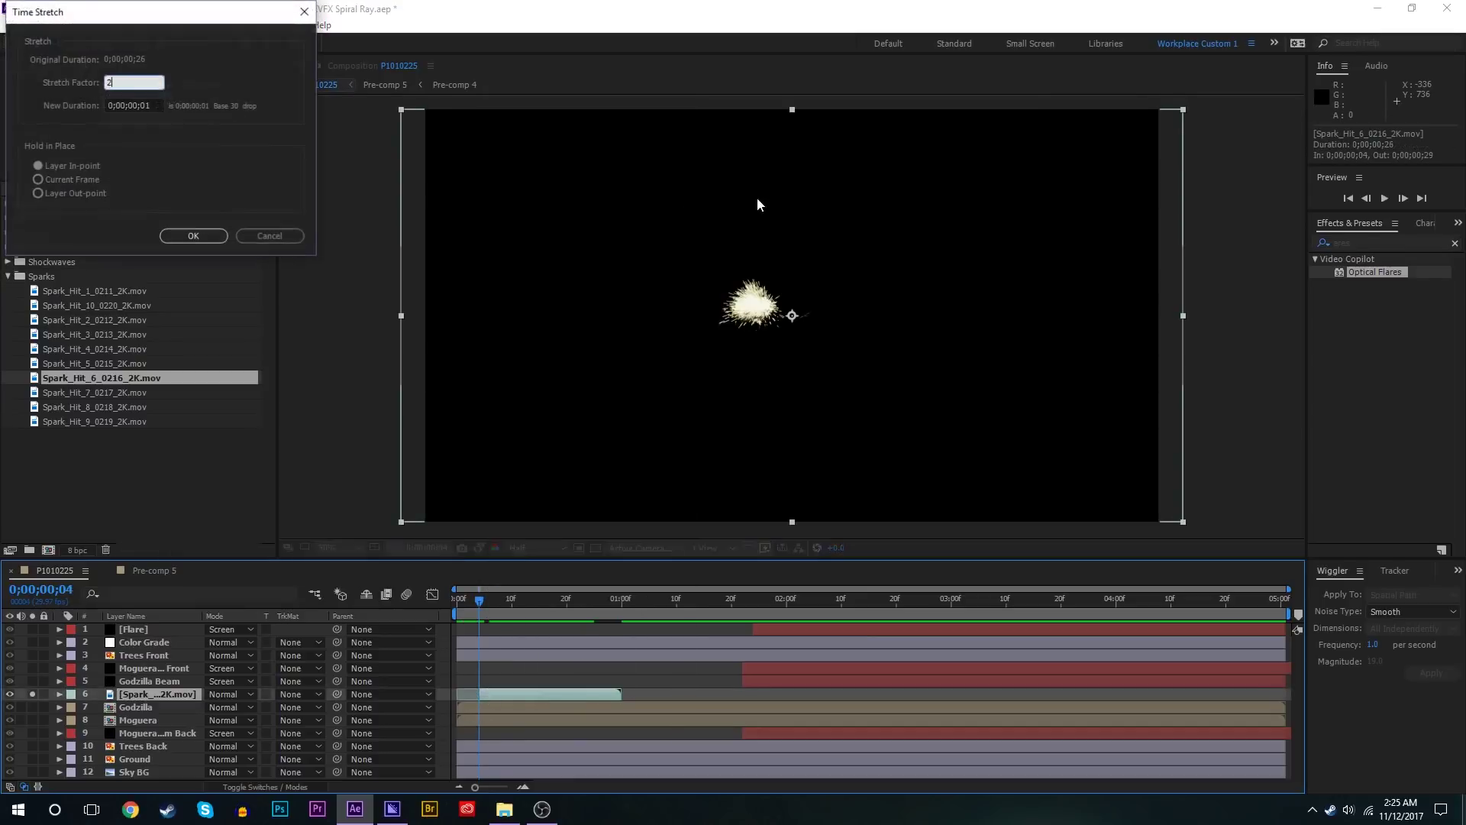
type("00")
key("Return")
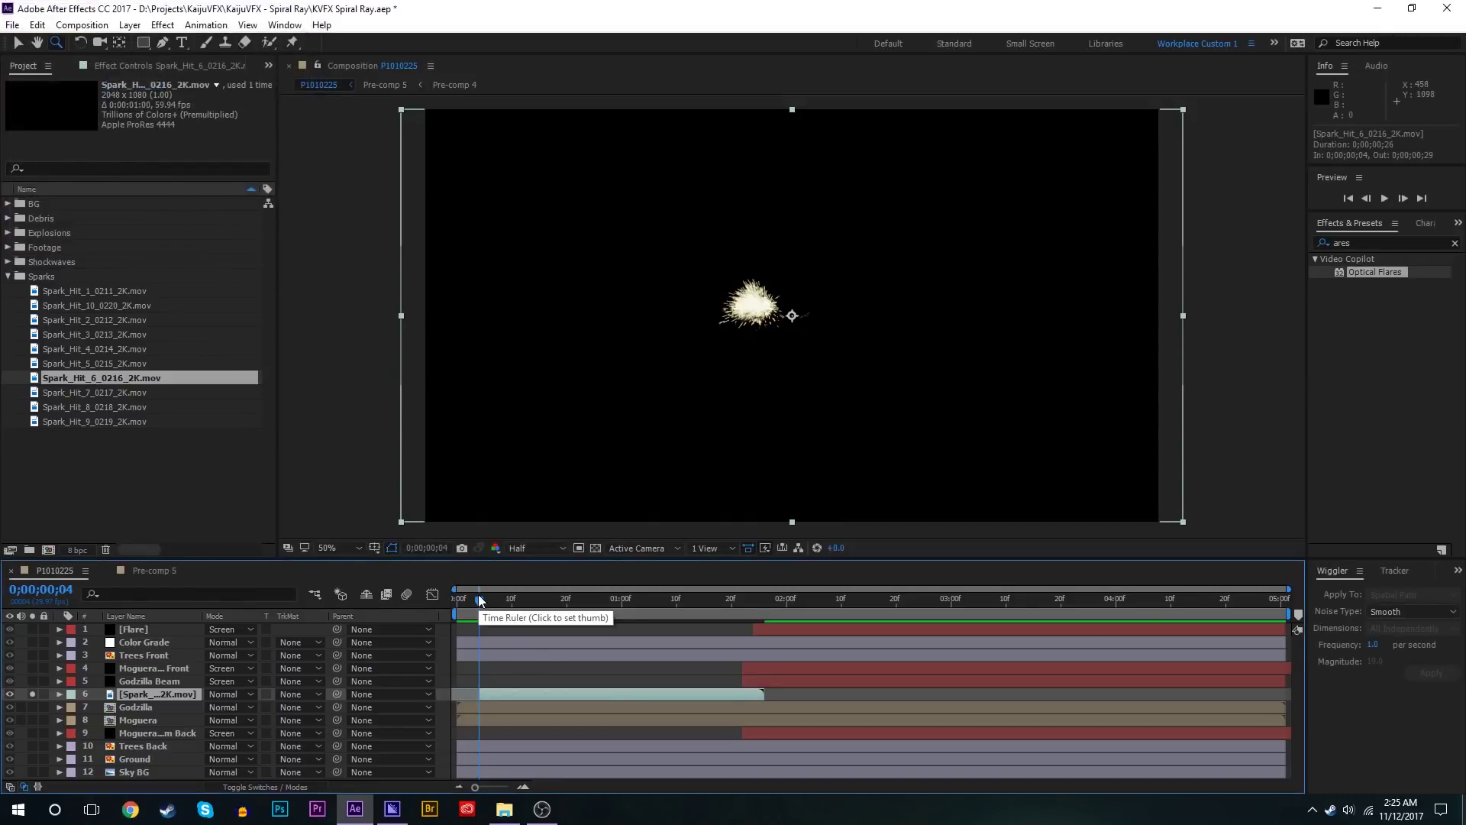
Step: Preview the slowed spark, then slide the Spark_Hit_6 layer to start at 1;24
key("space")
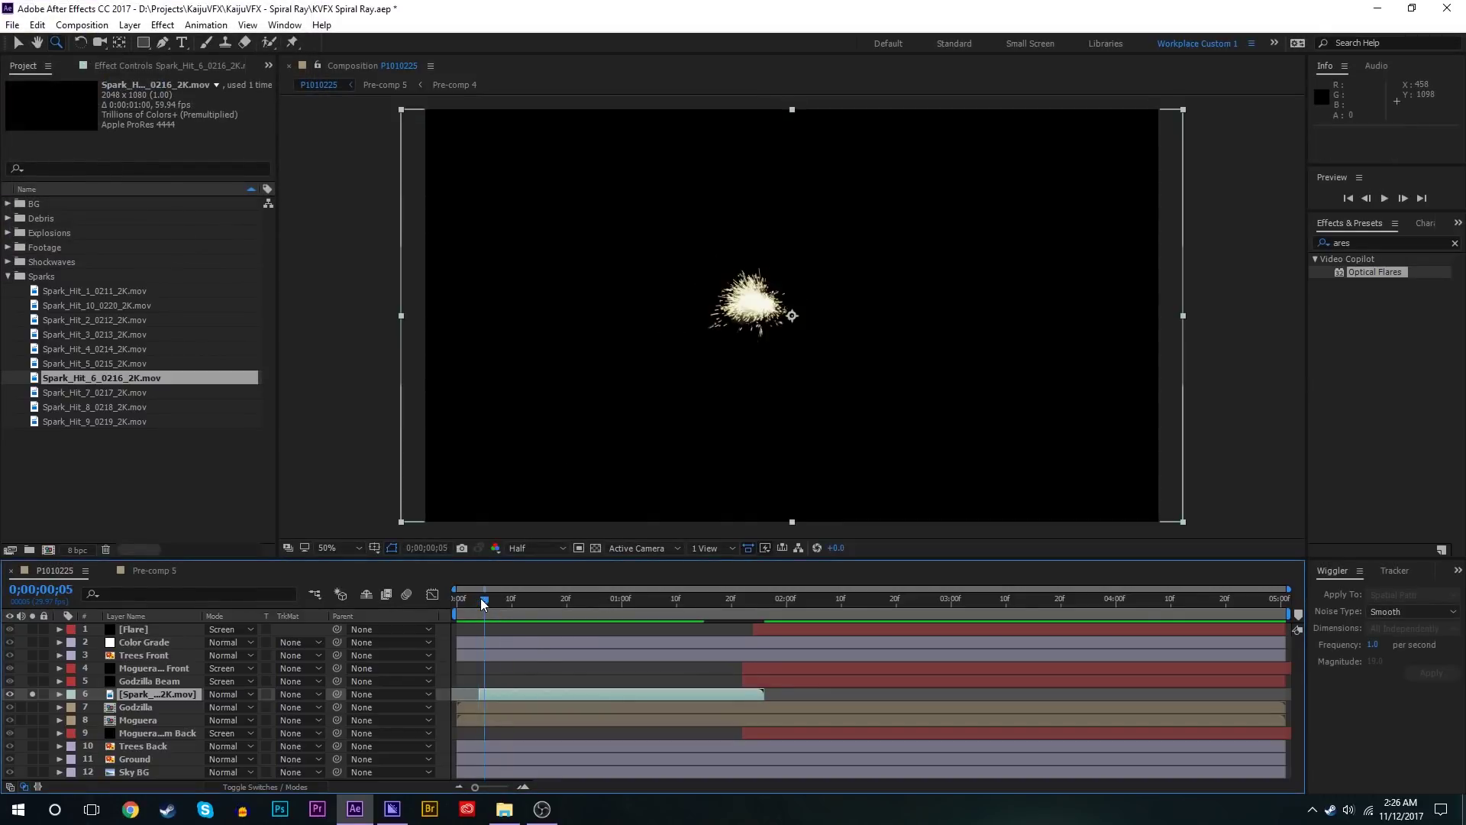
left_click(480, 604)
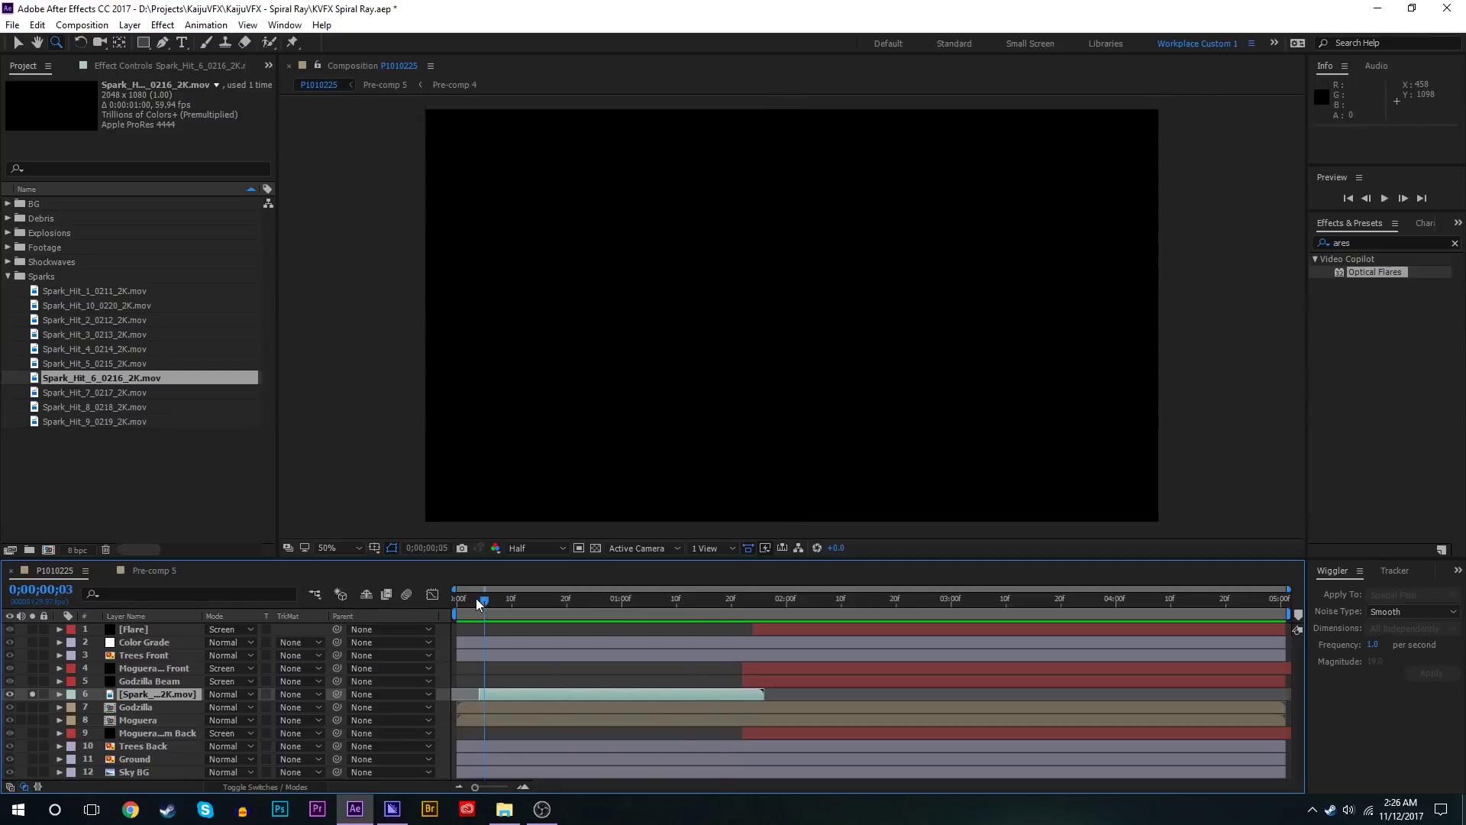
left_click(32, 693)
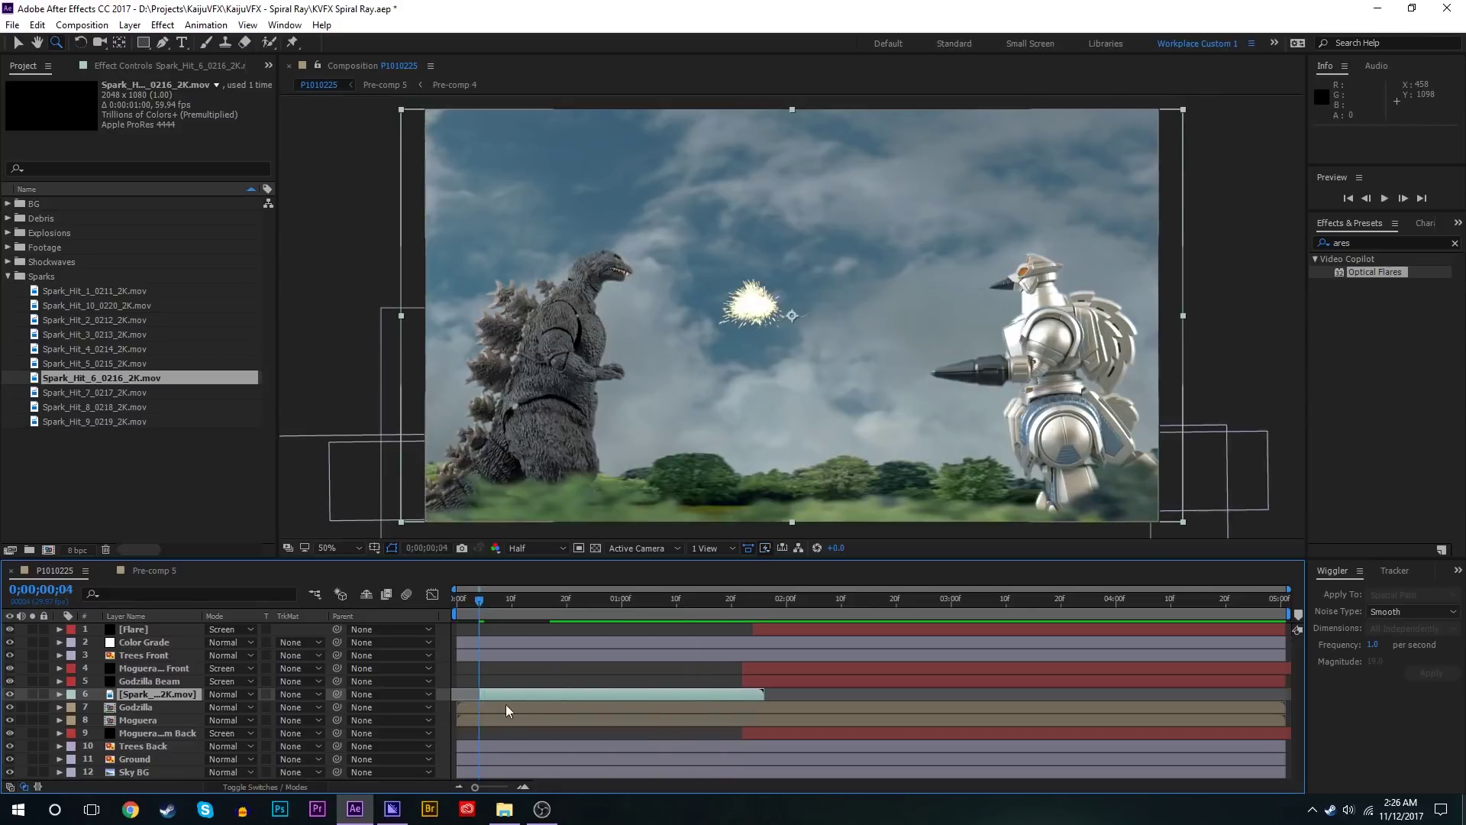
left_click_drag(506, 695, 731, 691)
left_click(742, 602)
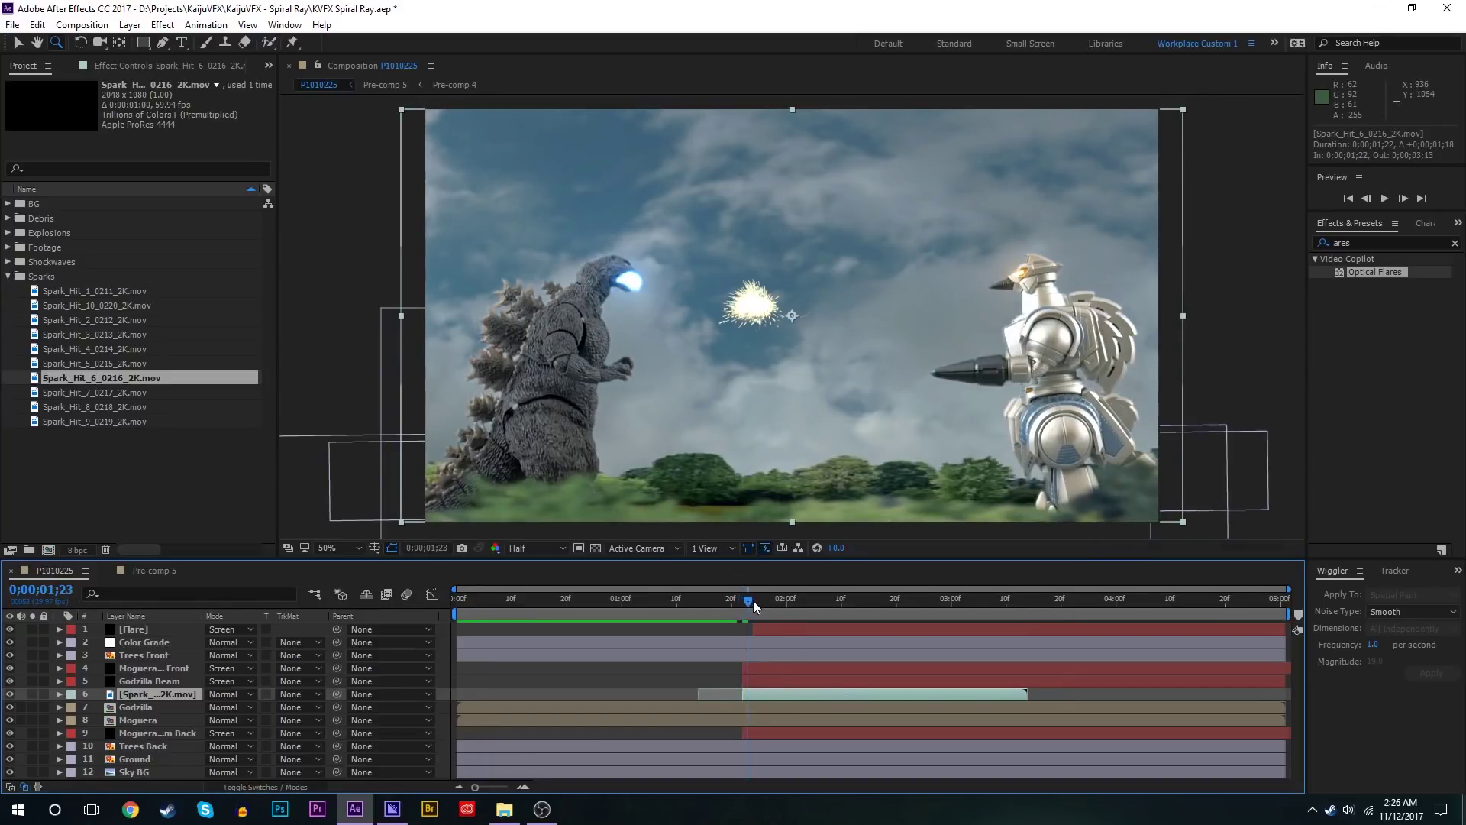
left_click(753, 600)
left_click_drag(750, 698, 758, 697)
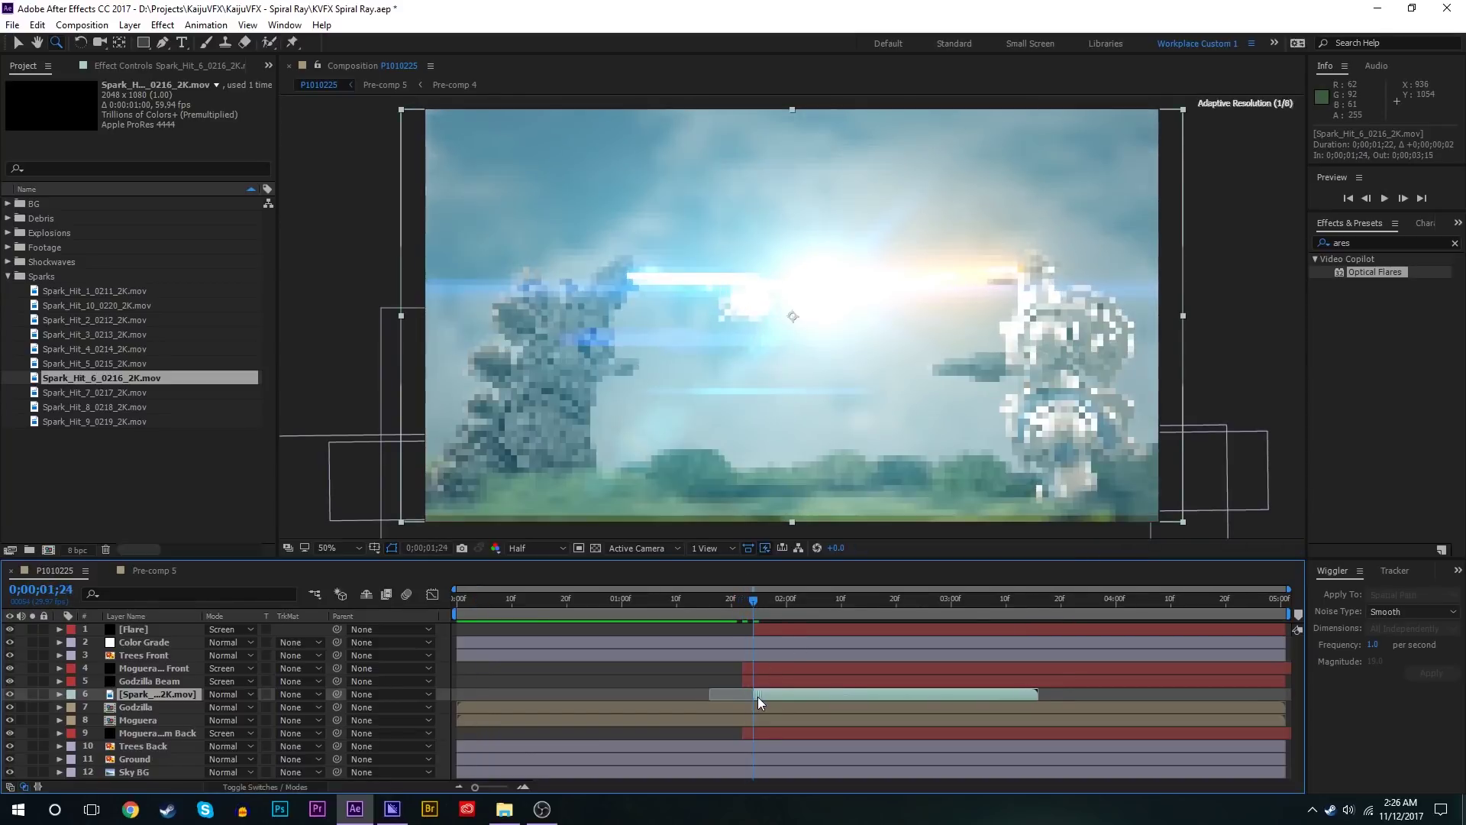
Step: Move the spark up and right onto the beam clash and blend it with Screen
key("v")
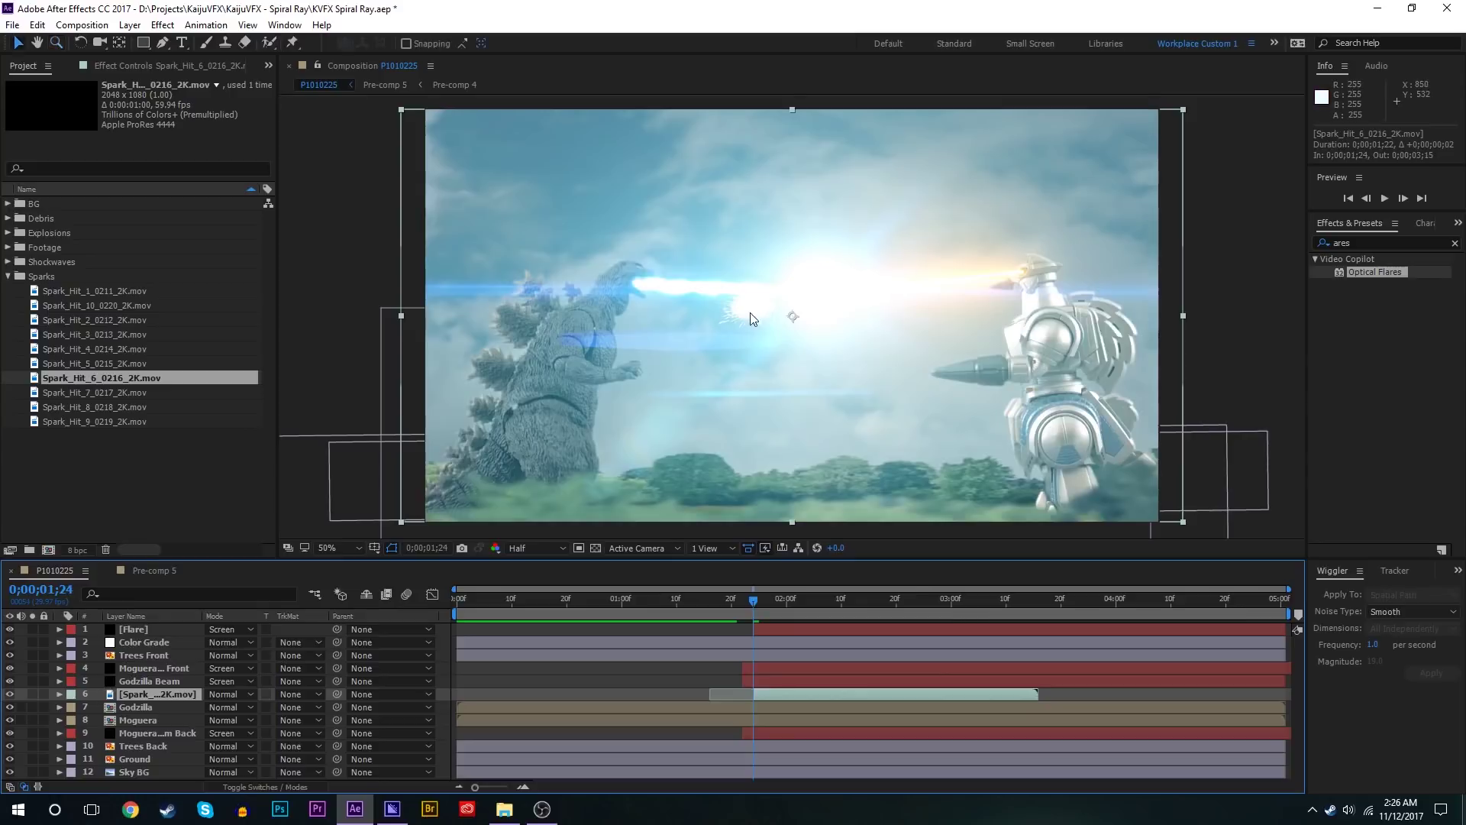
left_click_drag(753, 318, 829, 302)
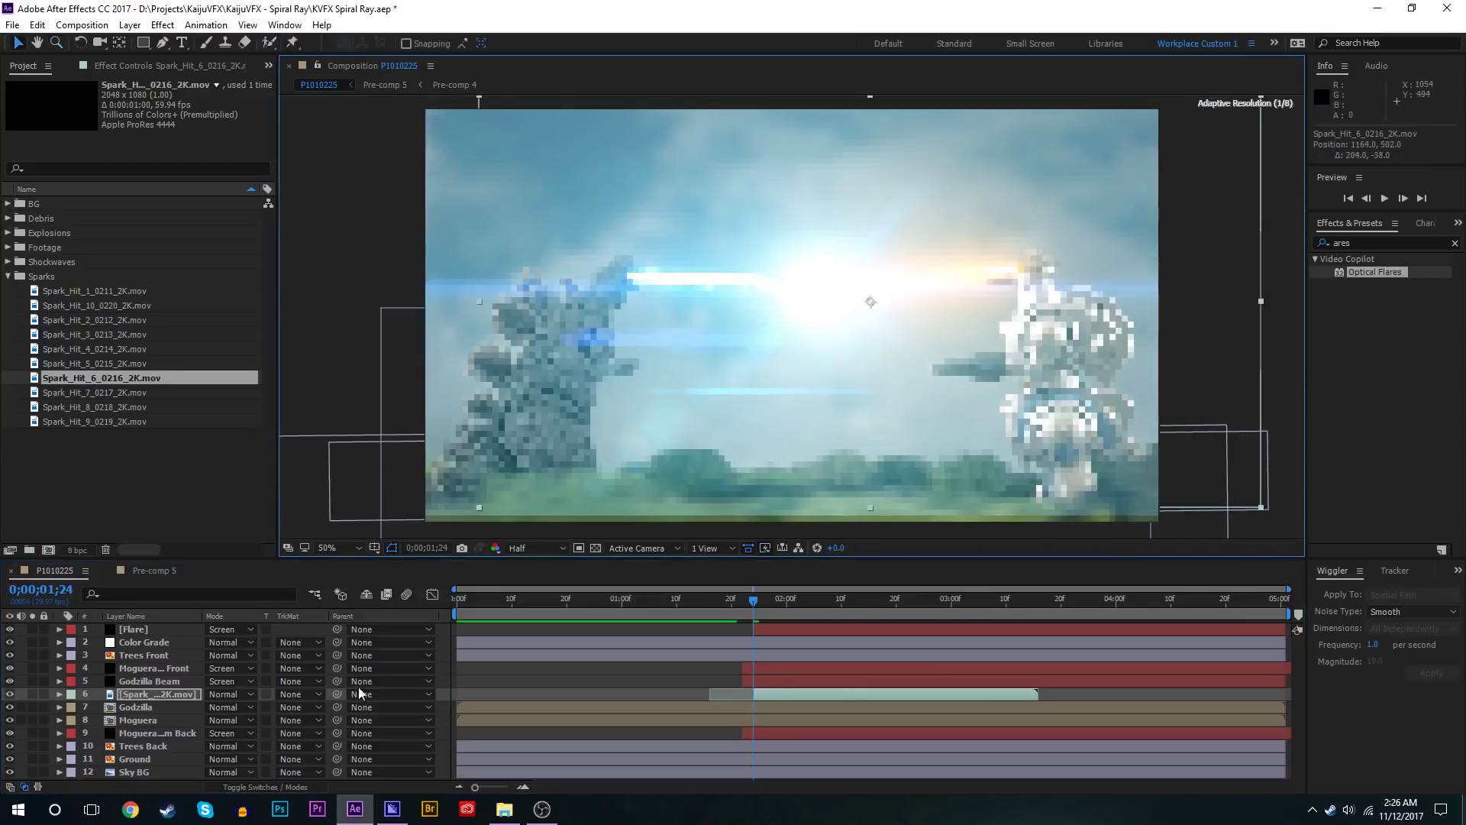
left_click(228, 694)
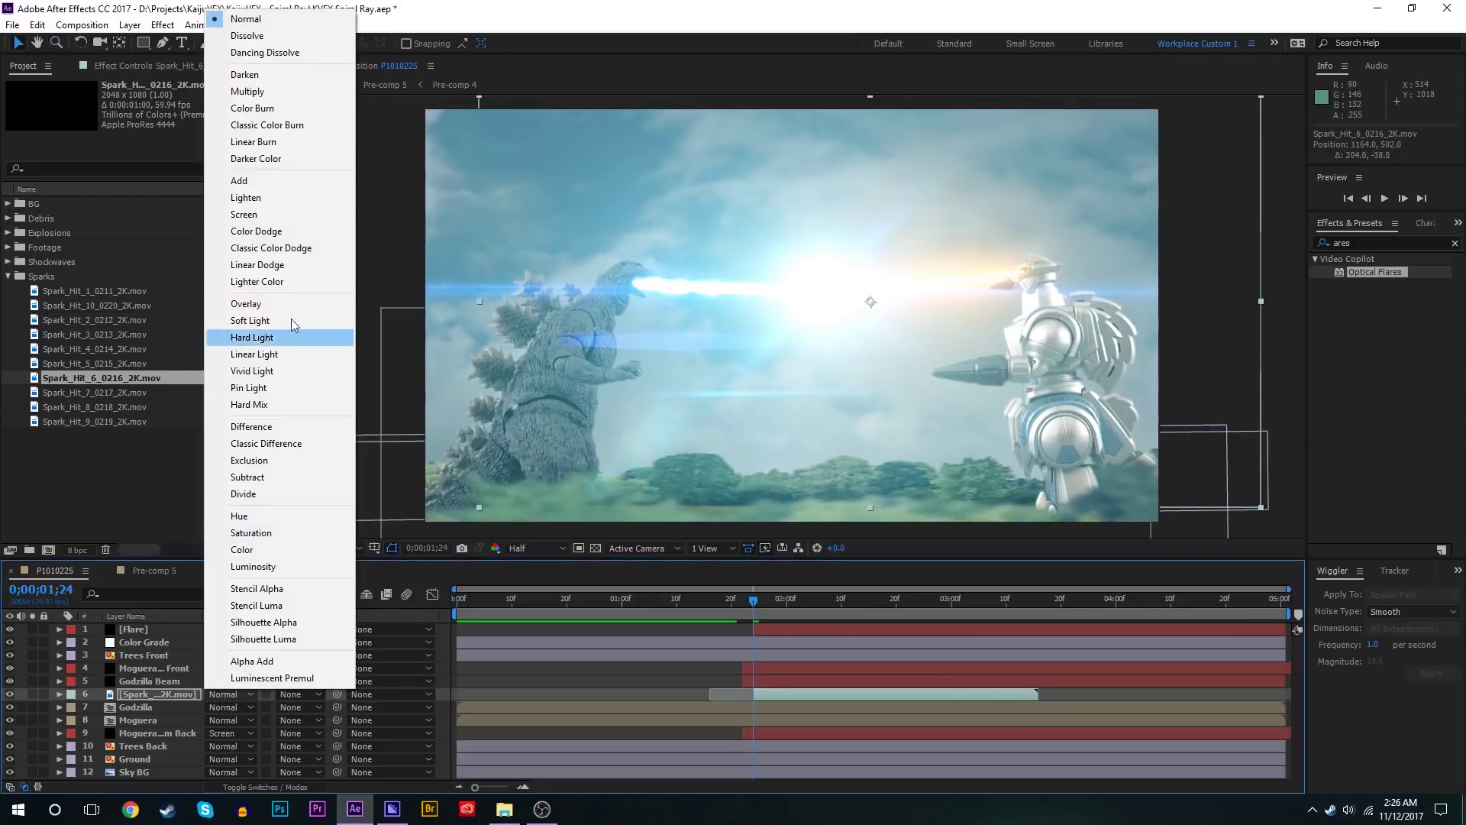
left_click(252, 214)
Step: Apply Glow to the spark layer with a radius of 128 and preview it
left_click(1401, 243)
type("glo")
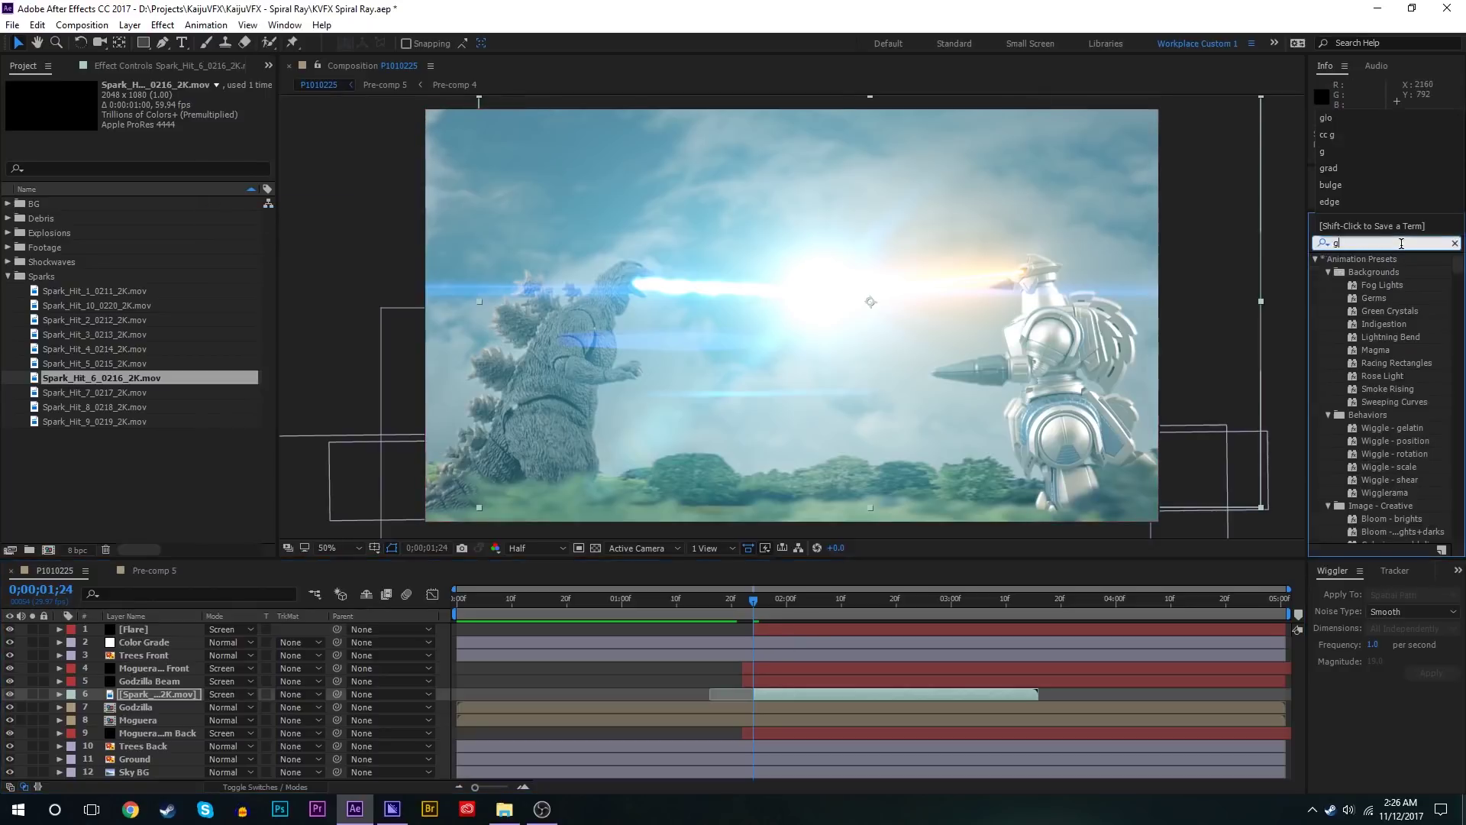
left_click_drag(1372, 428, 168, 90)
left_click(159, 136)
type("128")
key("Return")
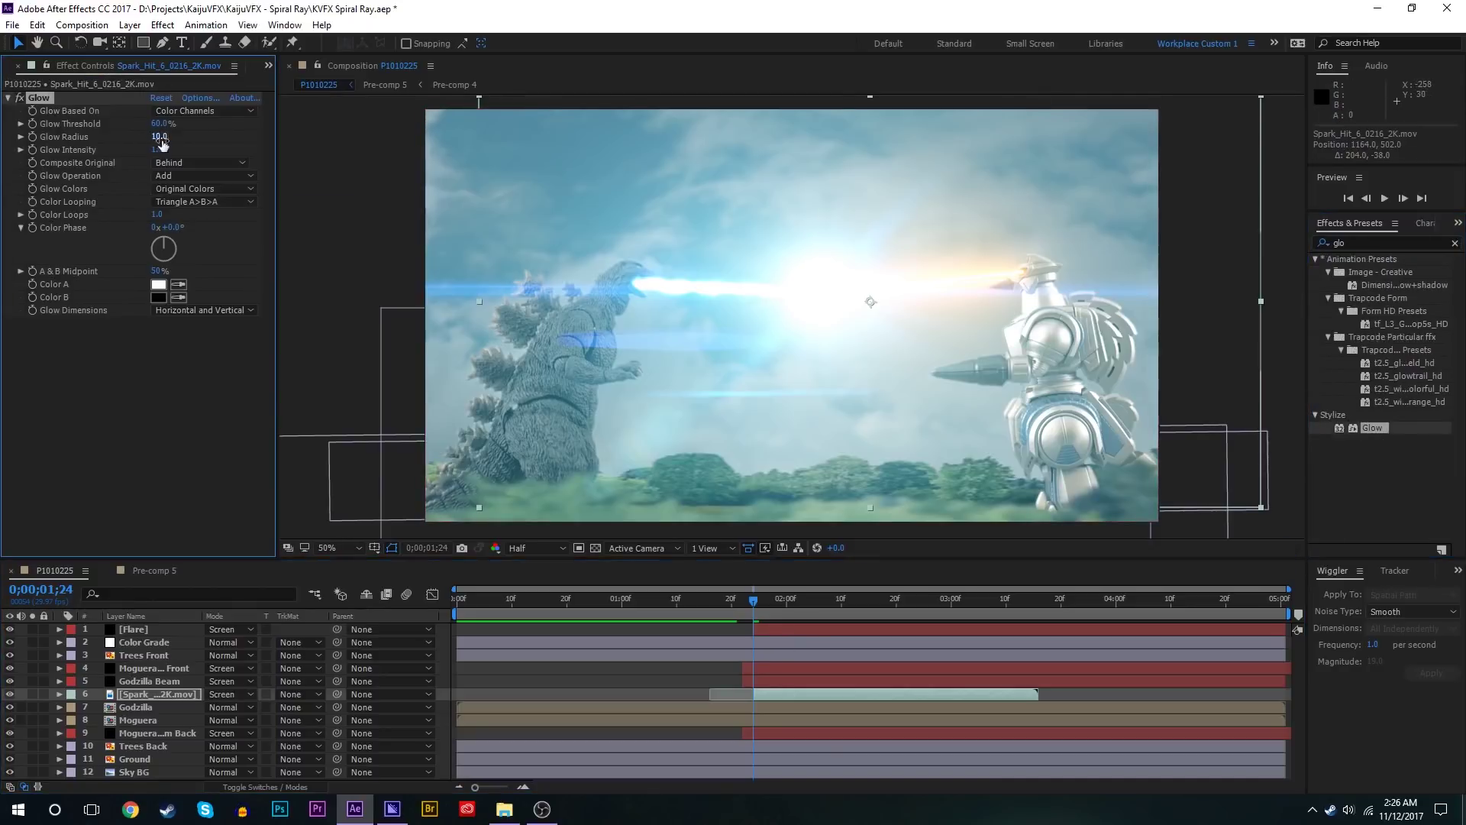
key("space")
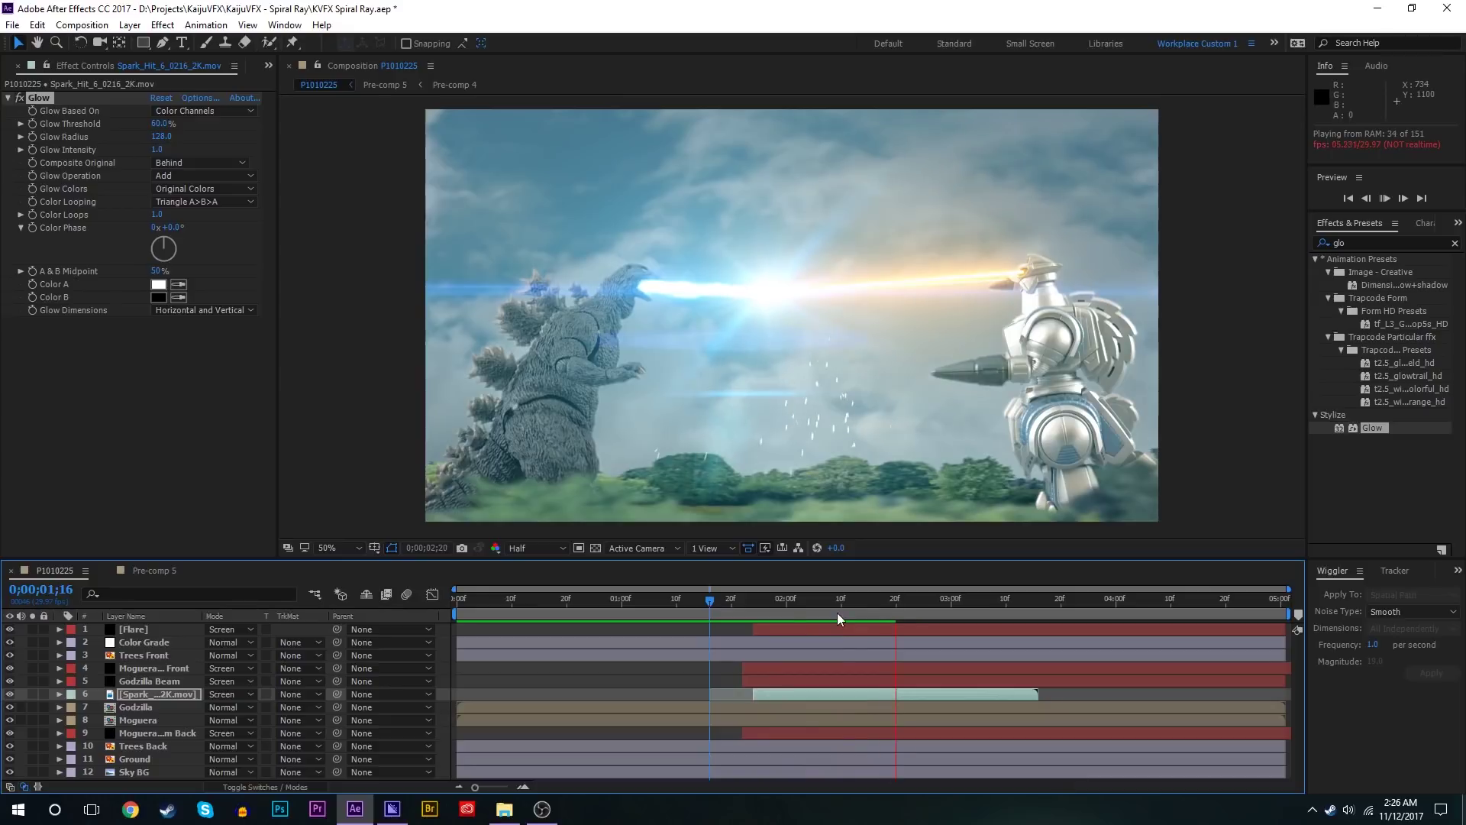
Step: Bring up the project footage list and preview the glowing spark clips in motion
key("space")
key("ctrl+0")
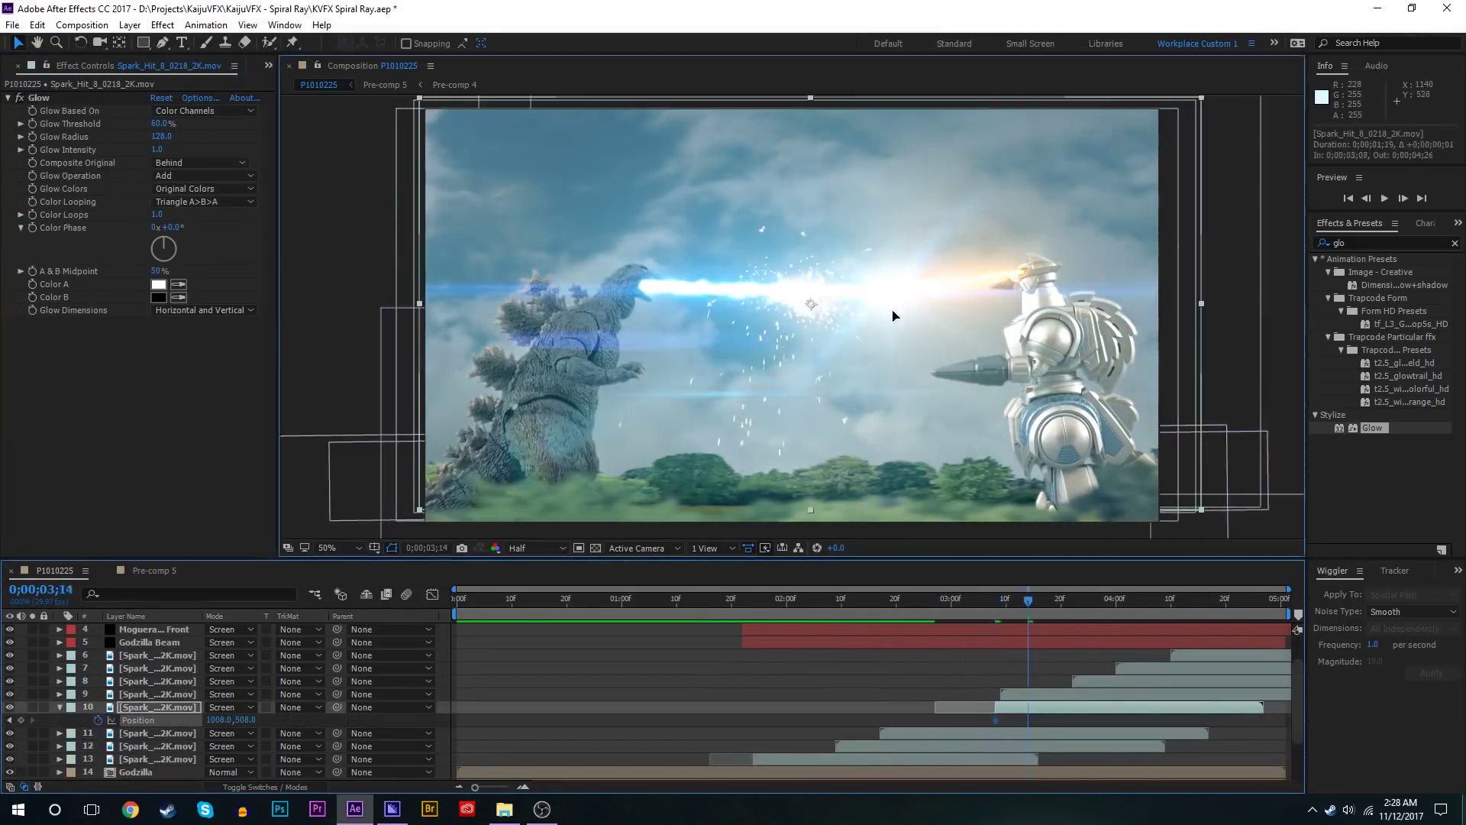
left_click(693, 602)
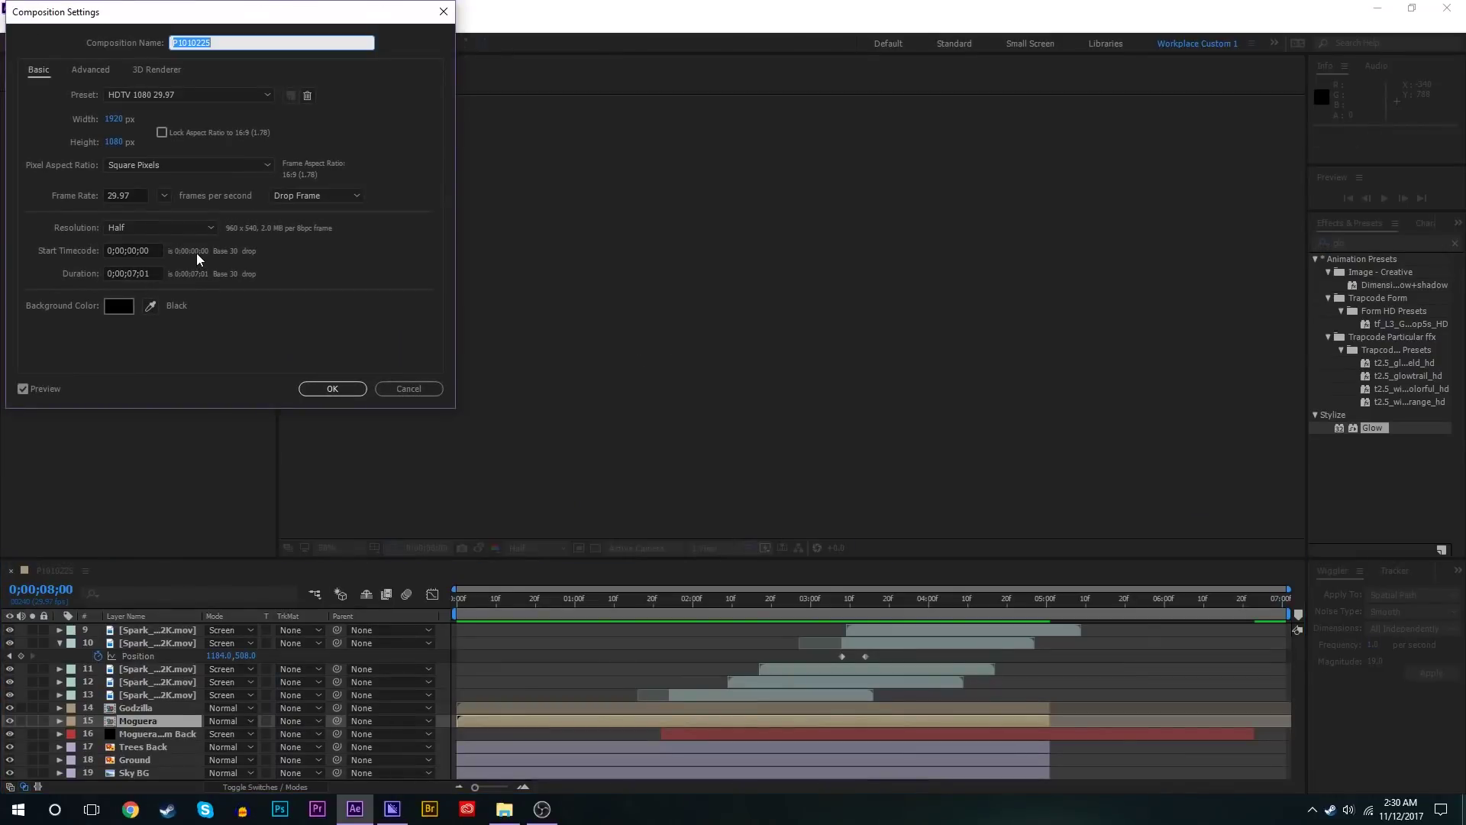
Step: Lengthen the composition duration in Composition Settings and play back the extended clash
key("Tab")
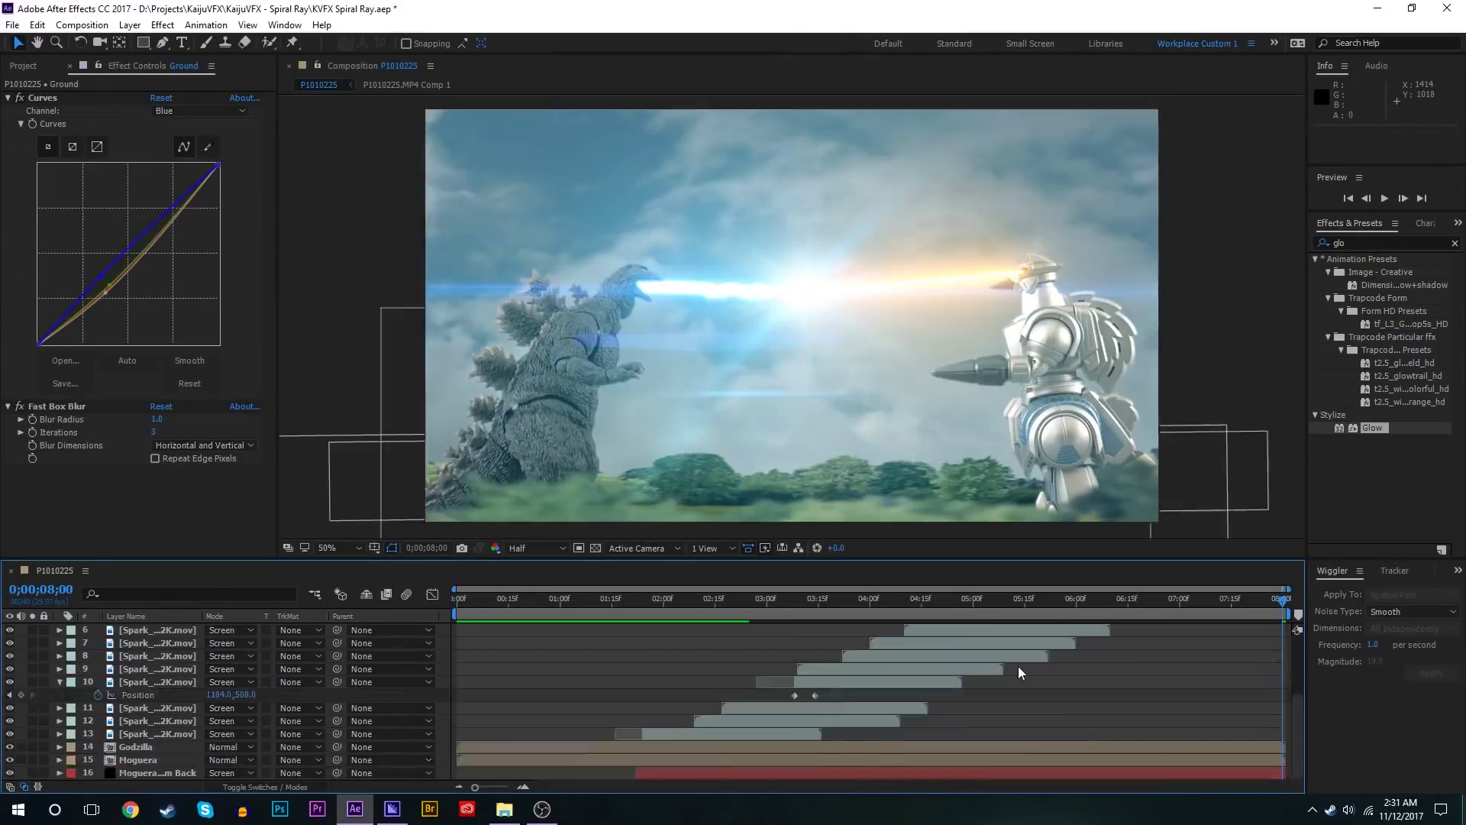
scroll(1019, 672, "up", 3)
key("space")
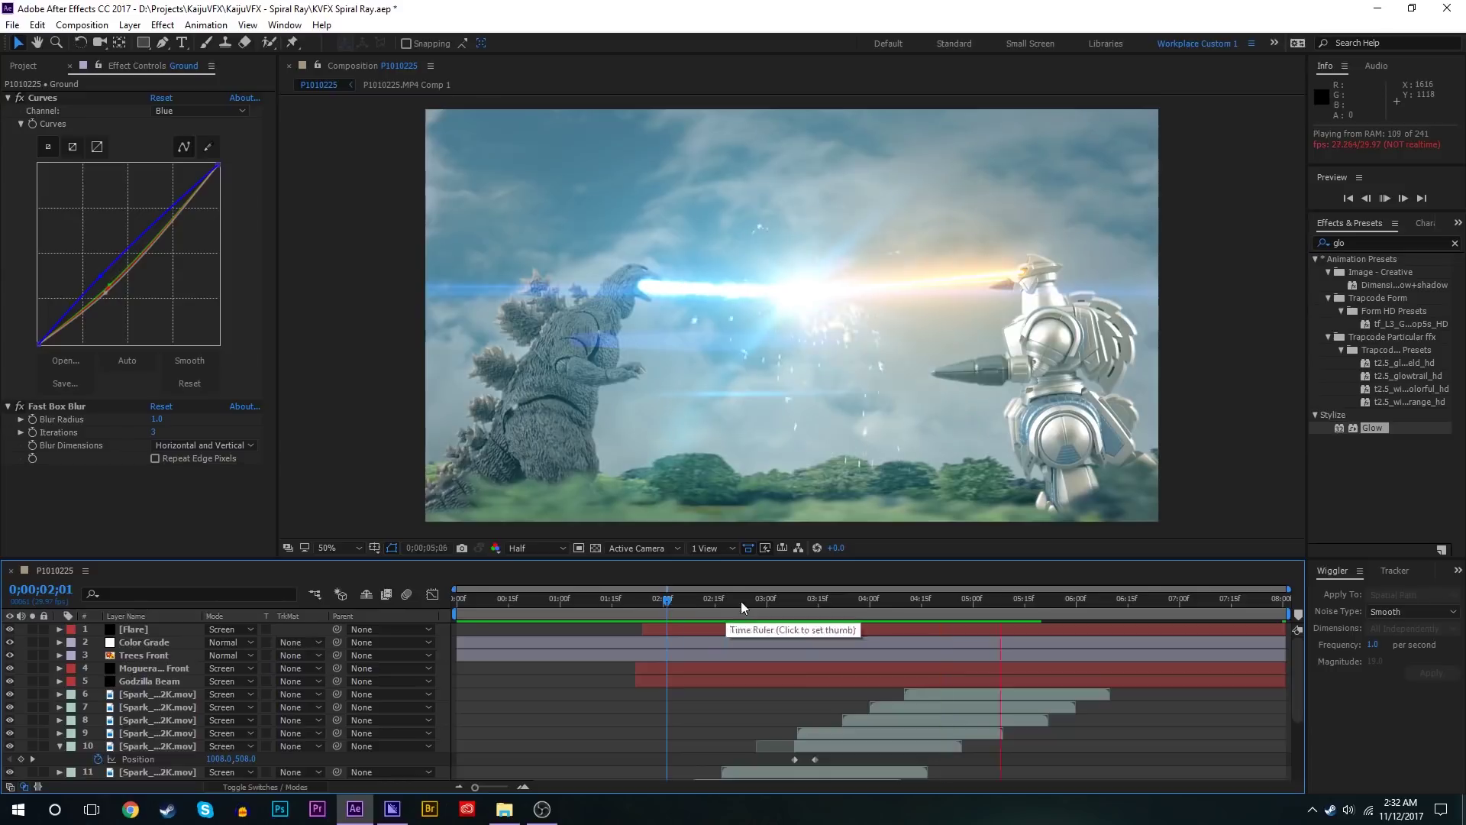
key("space")
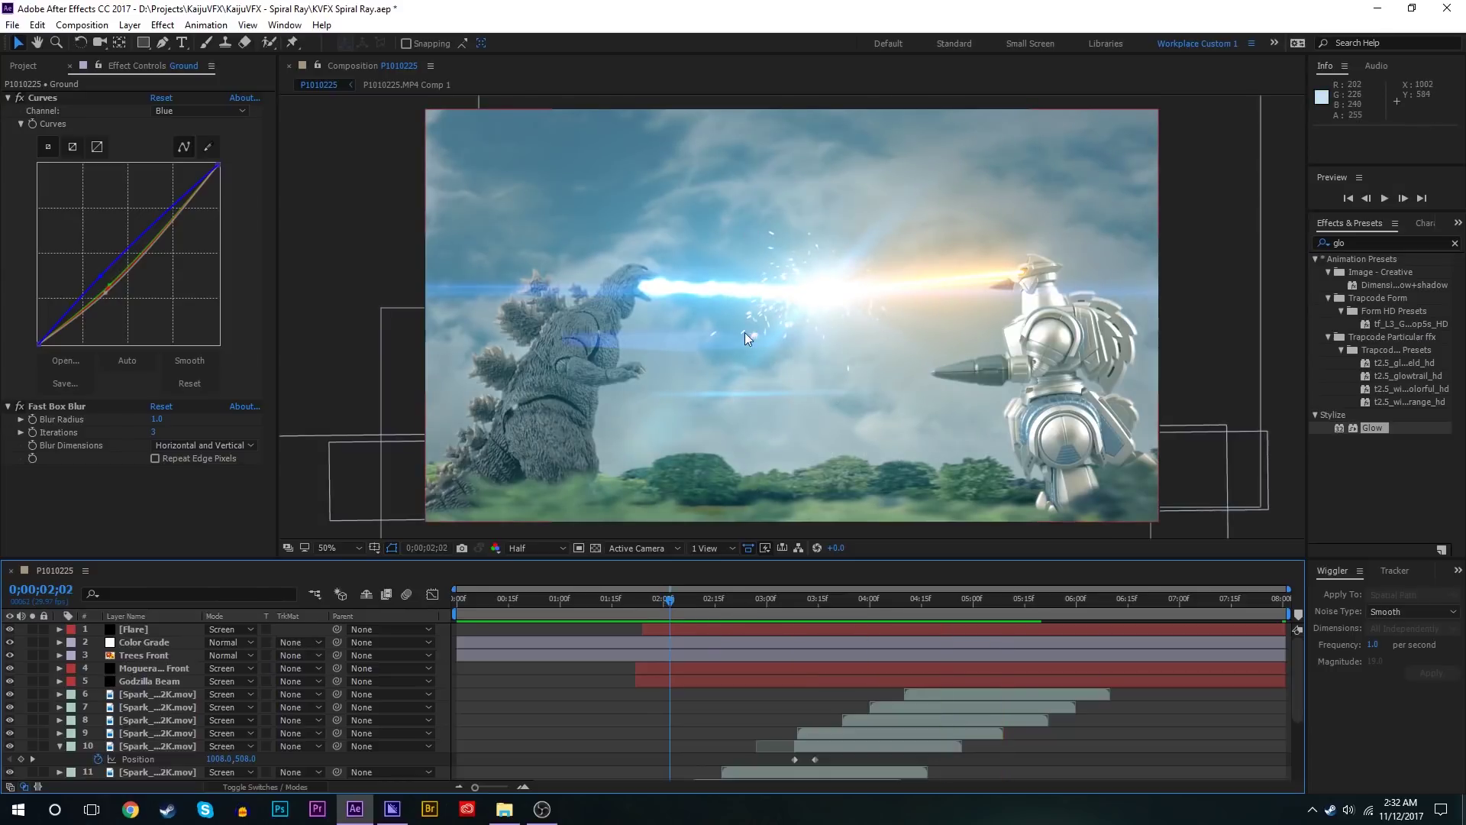
scroll(744, 332, "down", 2)
scroll(816, 356, "up", 2)
scroll(677, 680, "down", 4)
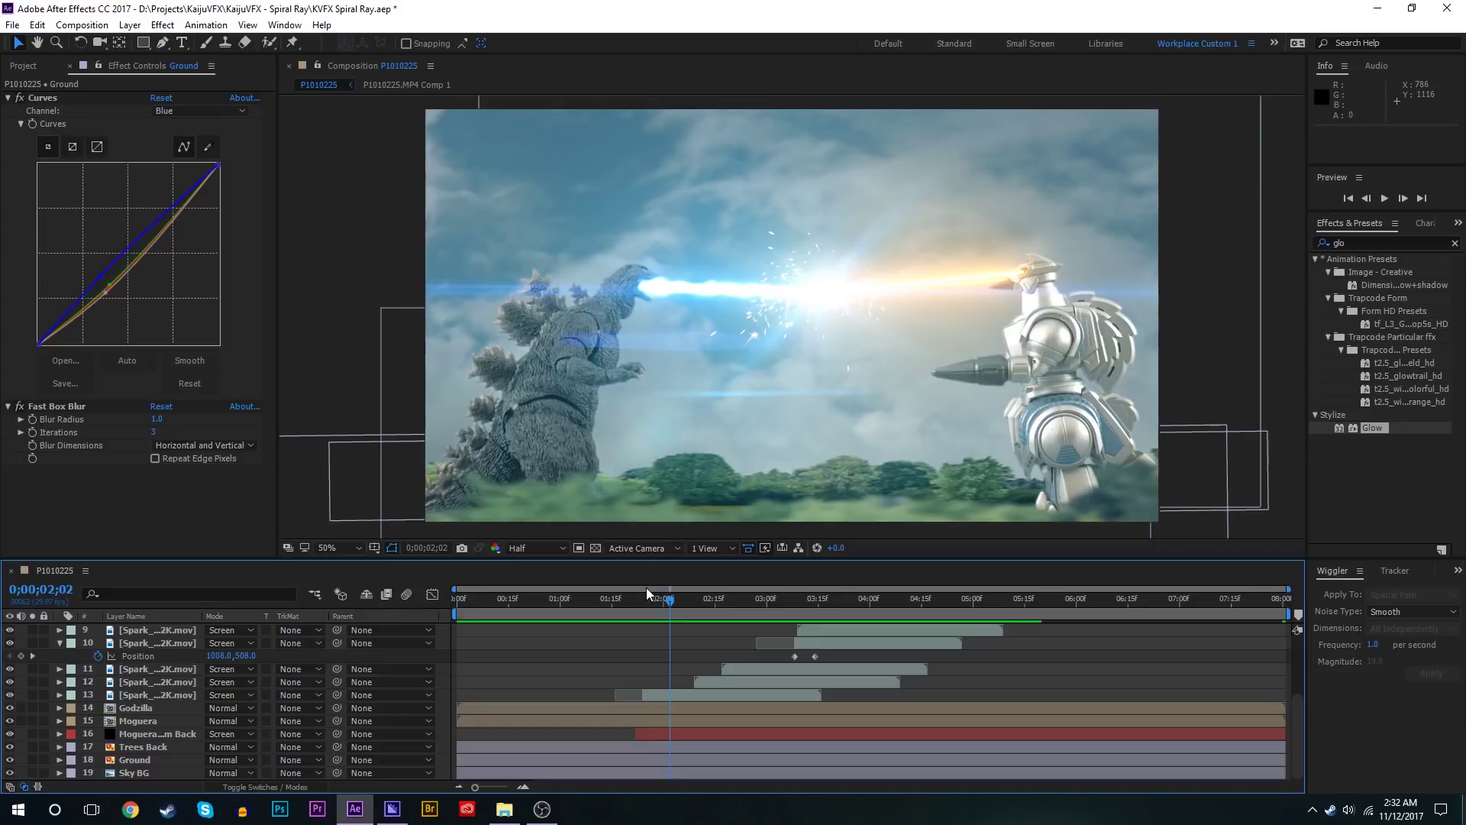
Step: Create a new solid named 'Particles' and move it below Godzilla Beam
key("ctrl+y")
type("Particles")
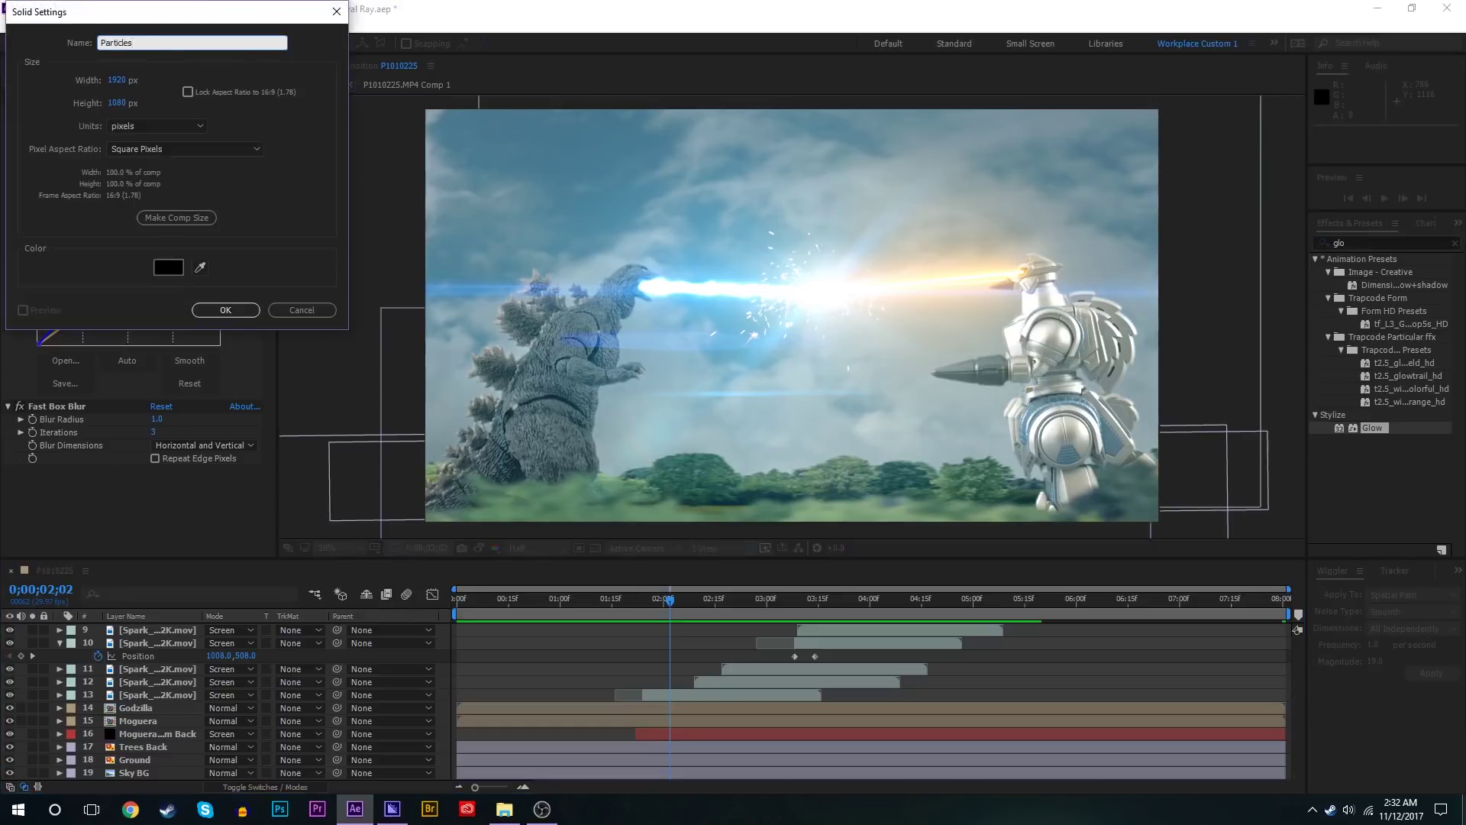
key("Return")
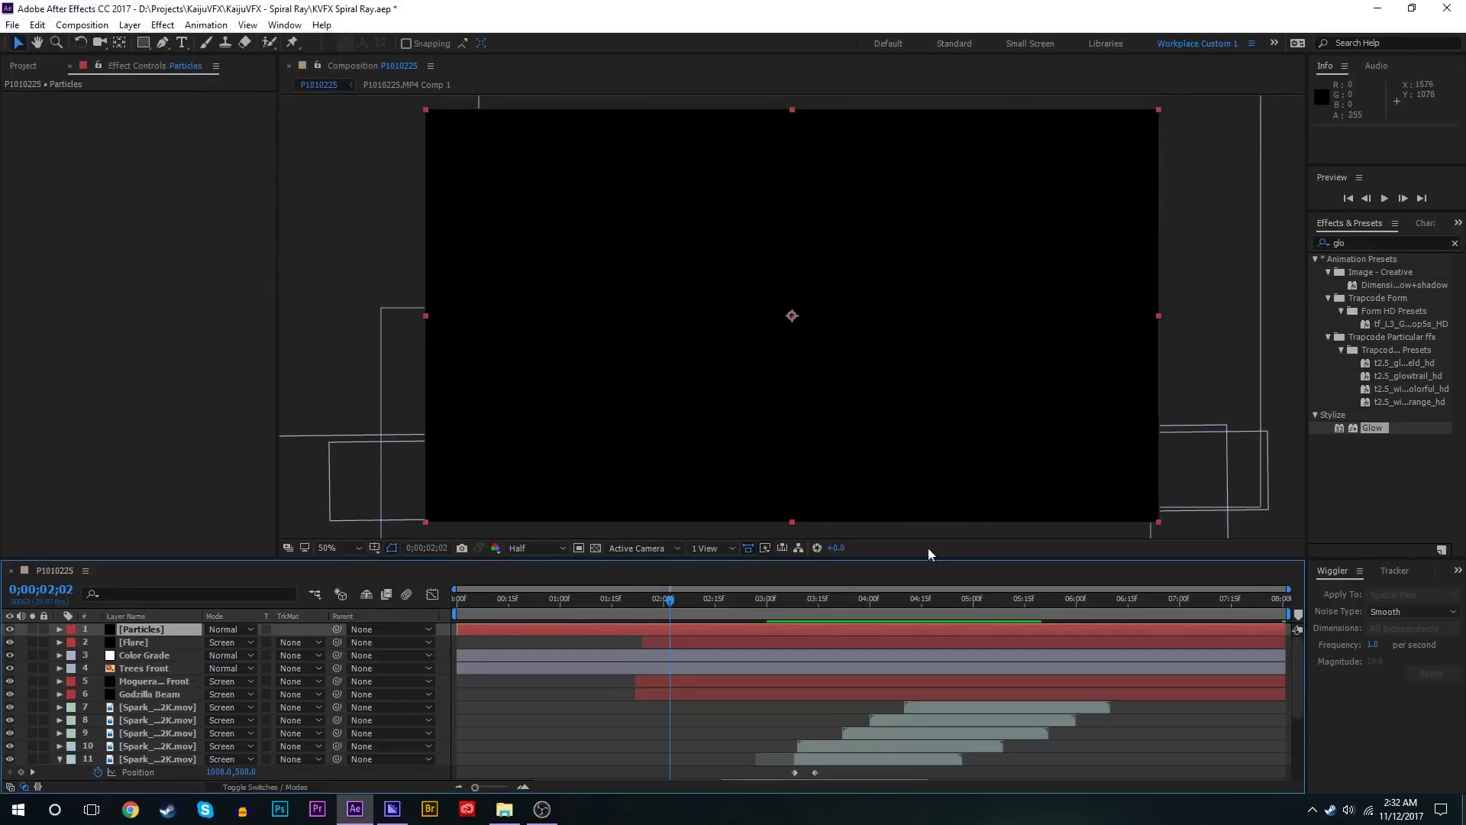
left_click_drag(158, 629, 175, 694)
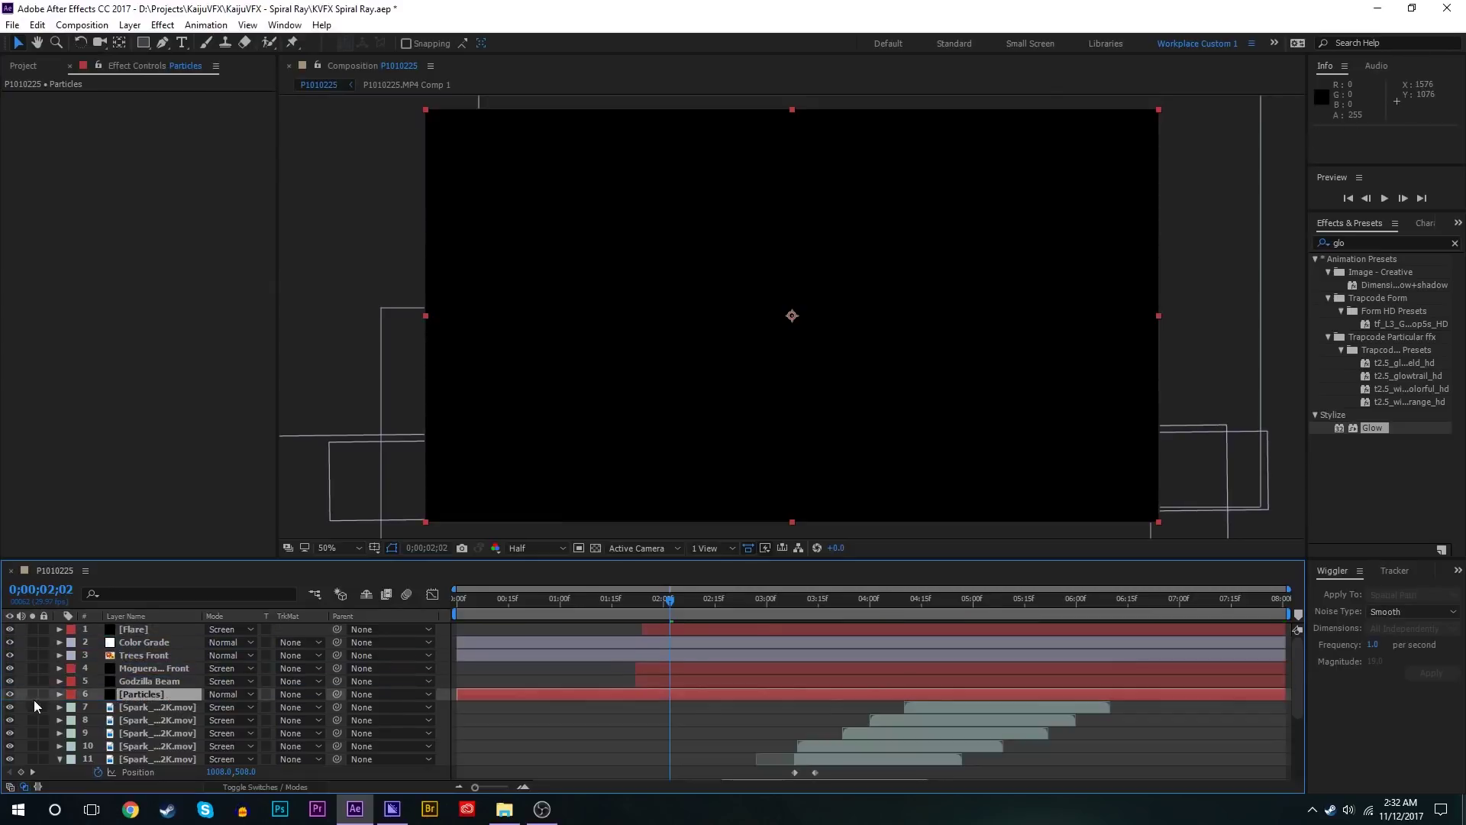
Step: Apply CC Particle World to Particles with the Explosive animation style
double_click(1381, 243)
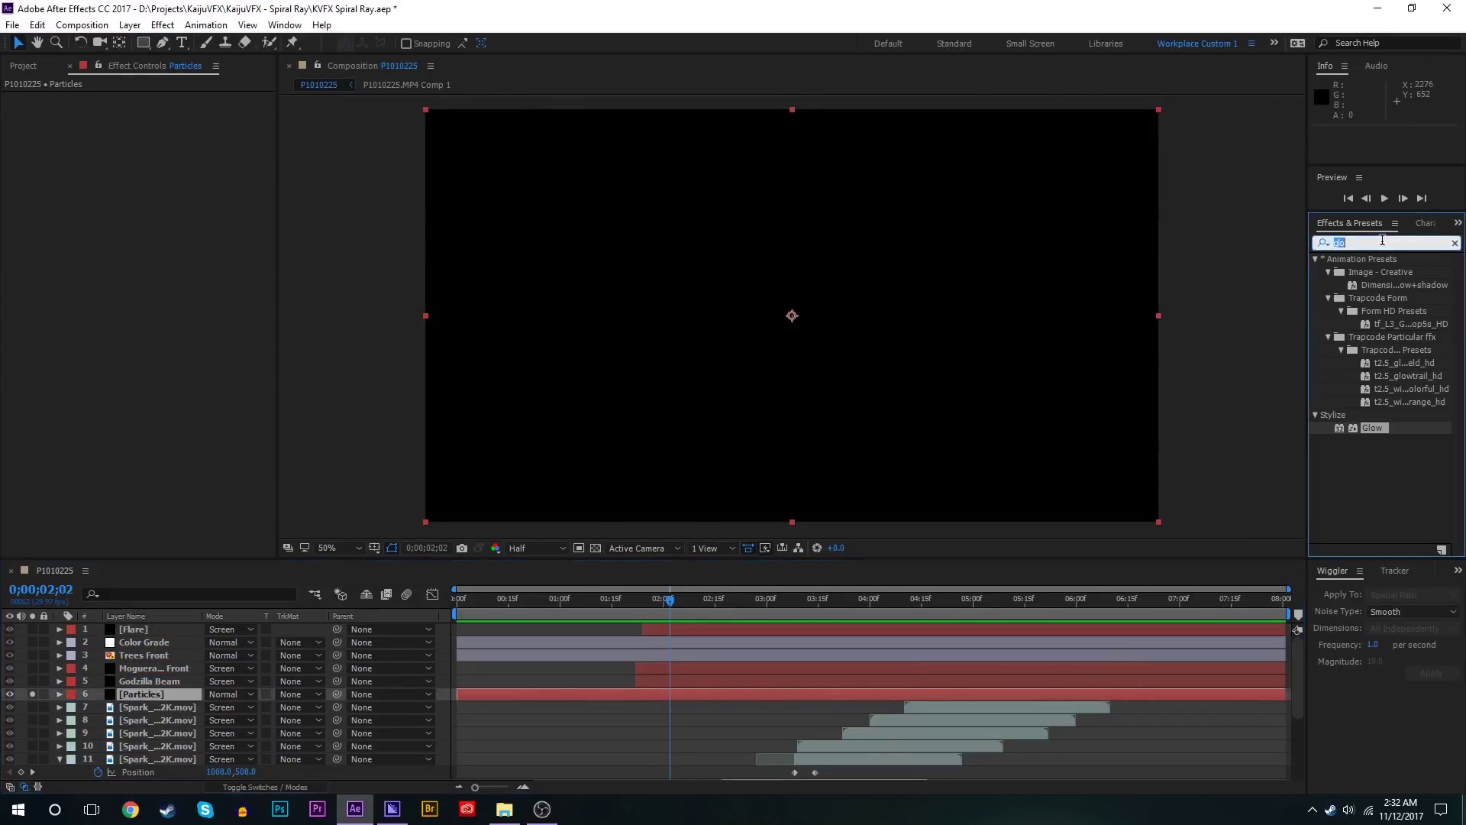
type("art")
left_click_drag(1385, 453, 982, 437)
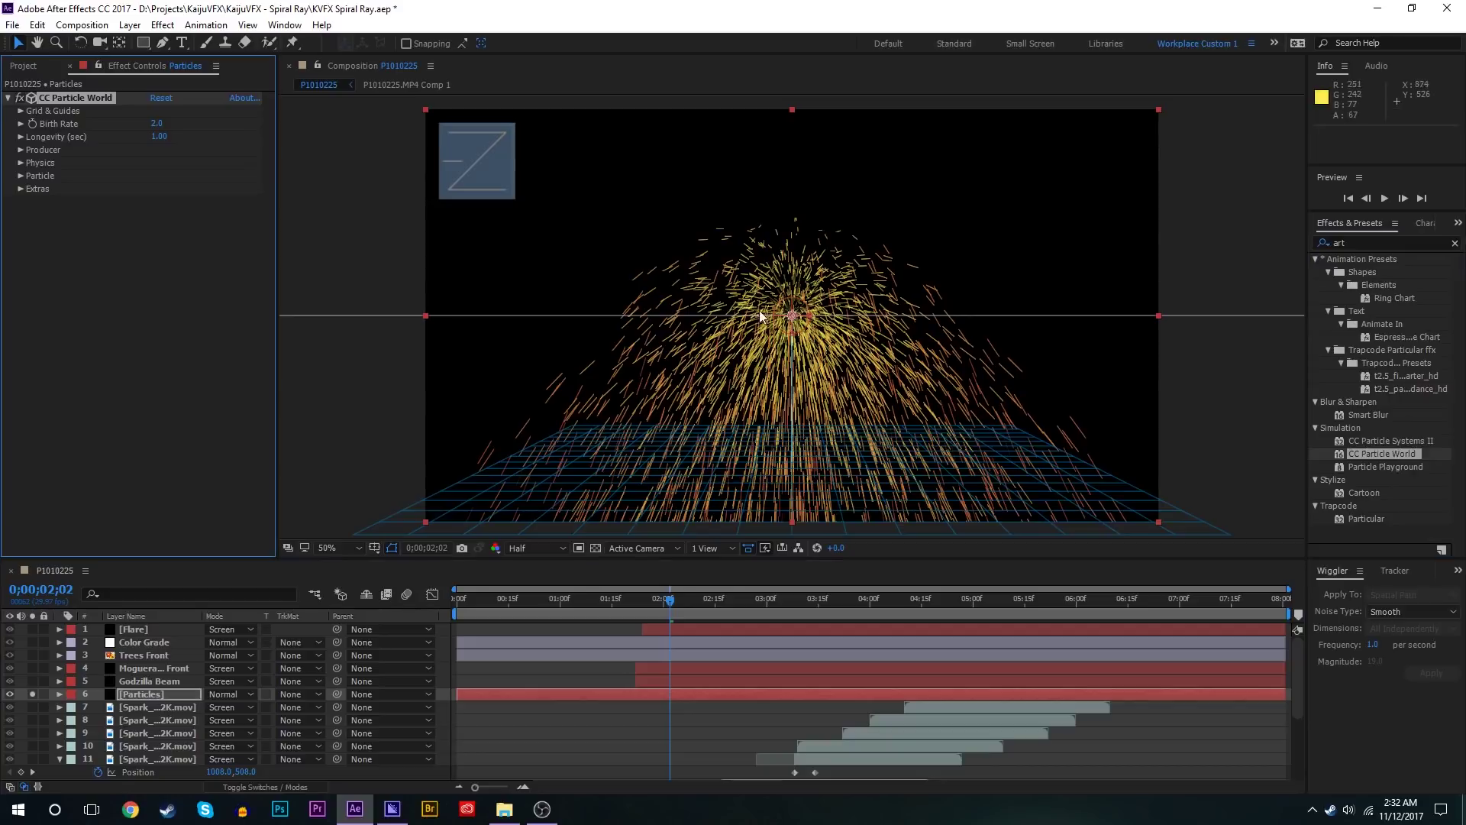
left_click(22, 163)
left_click(182, 175)
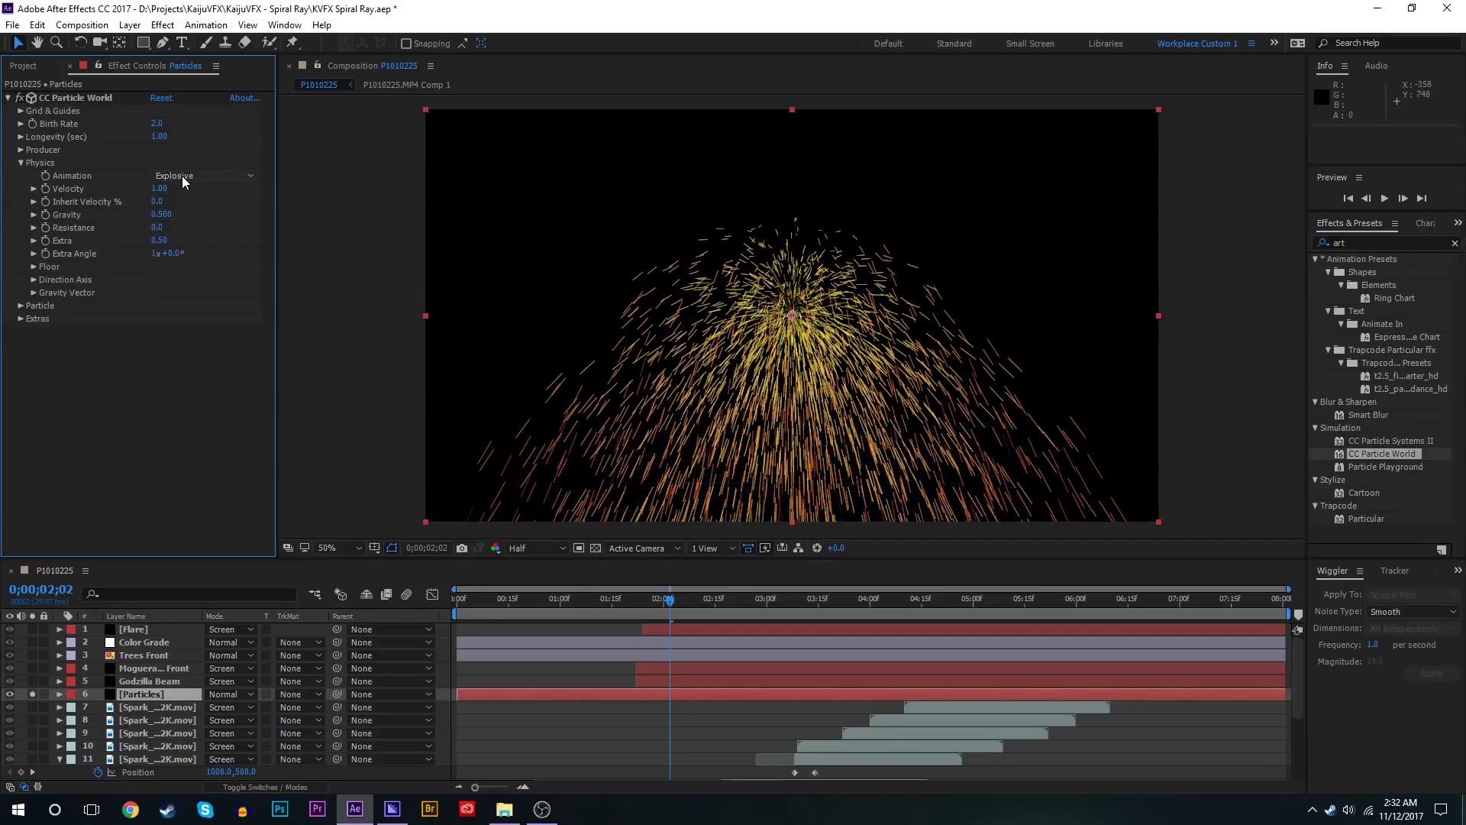
left_click(180, 190)
Step: Set the particle Gravity to 0.090 and hide the layer to check the scene
left_click(161, 215)
type("0")
key("Return")
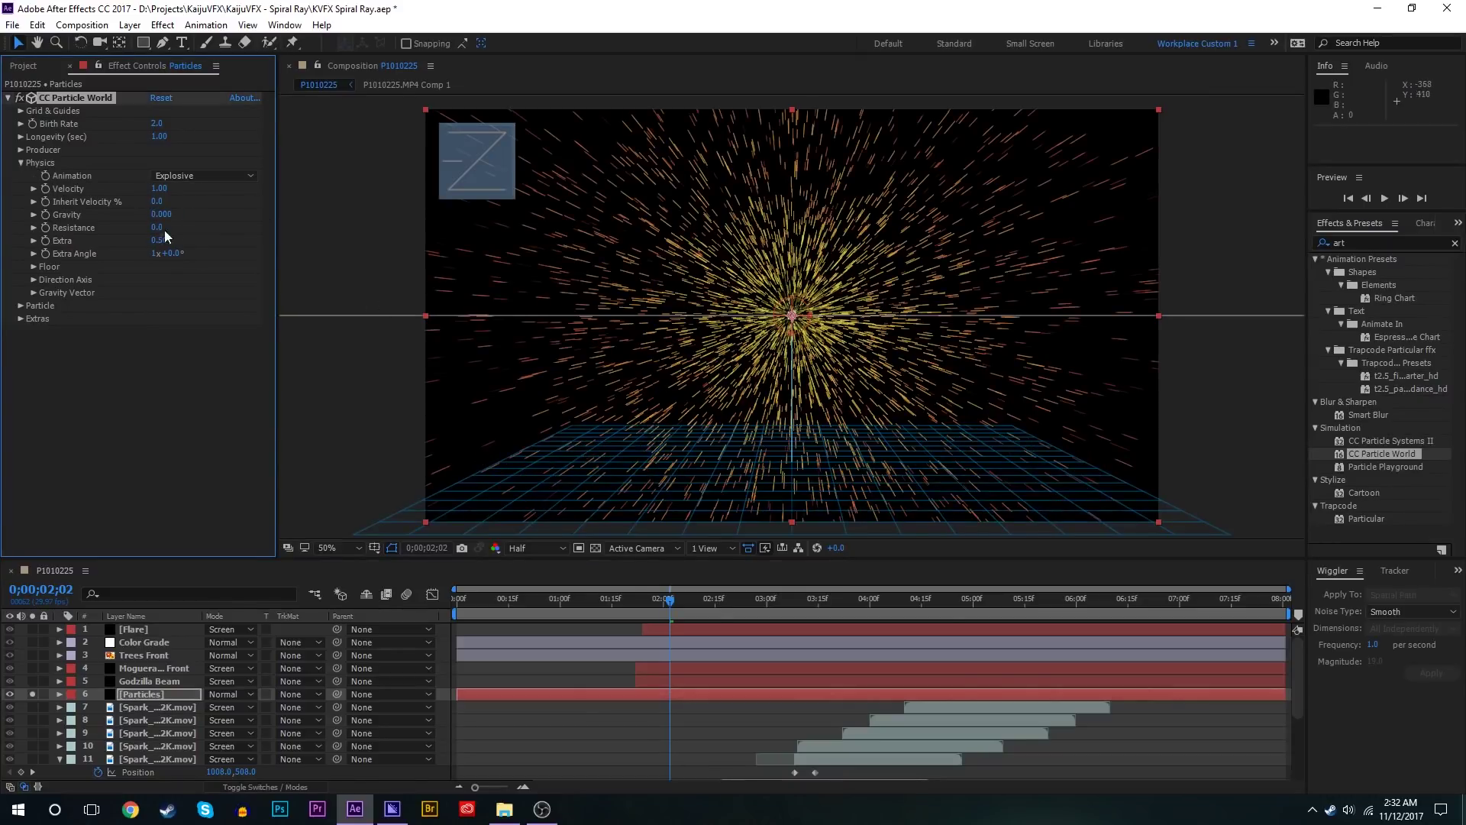
left_click_drag(171, 219, 176, 215)
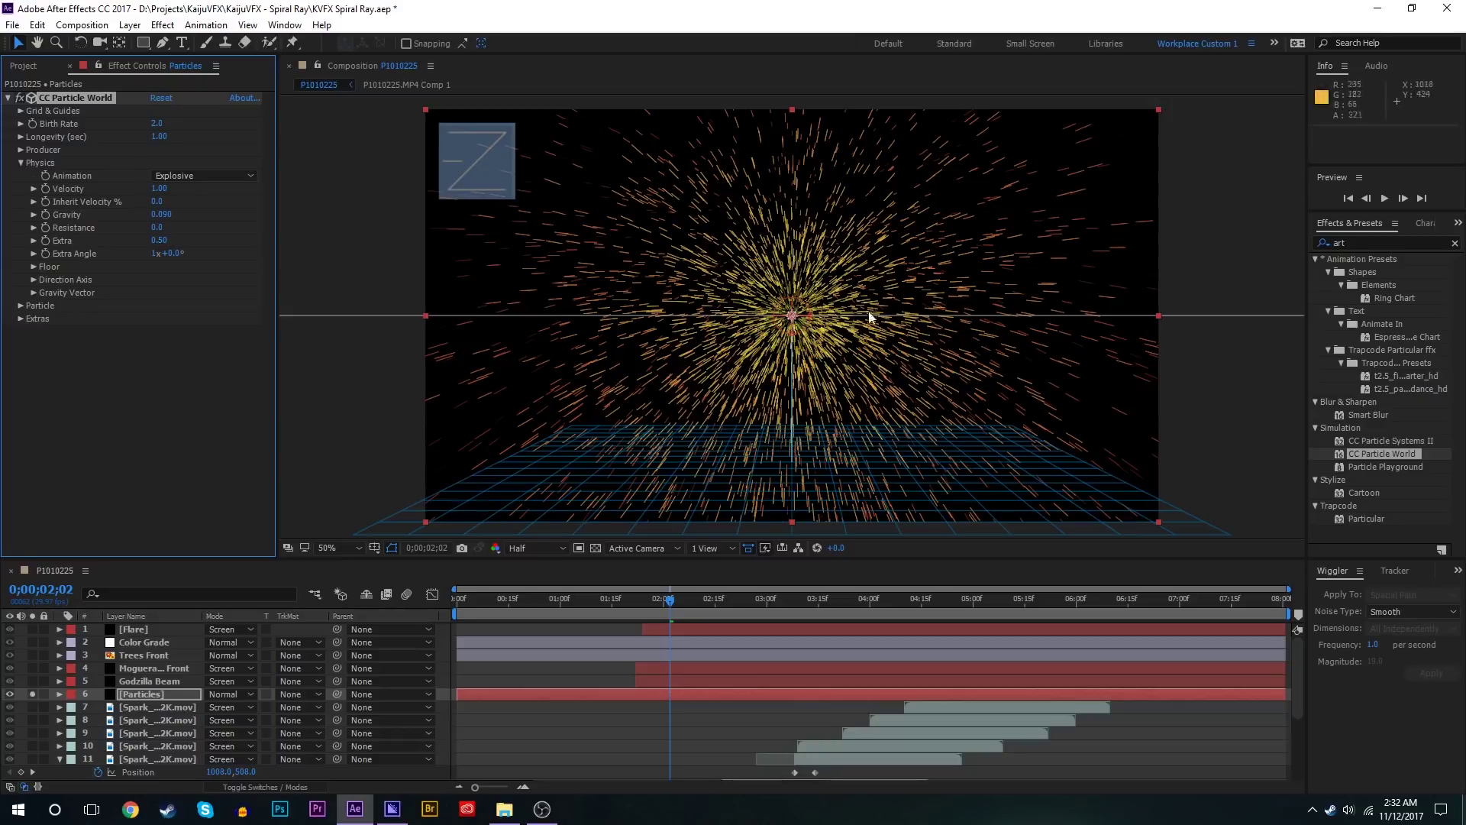
left_click(10, 694)
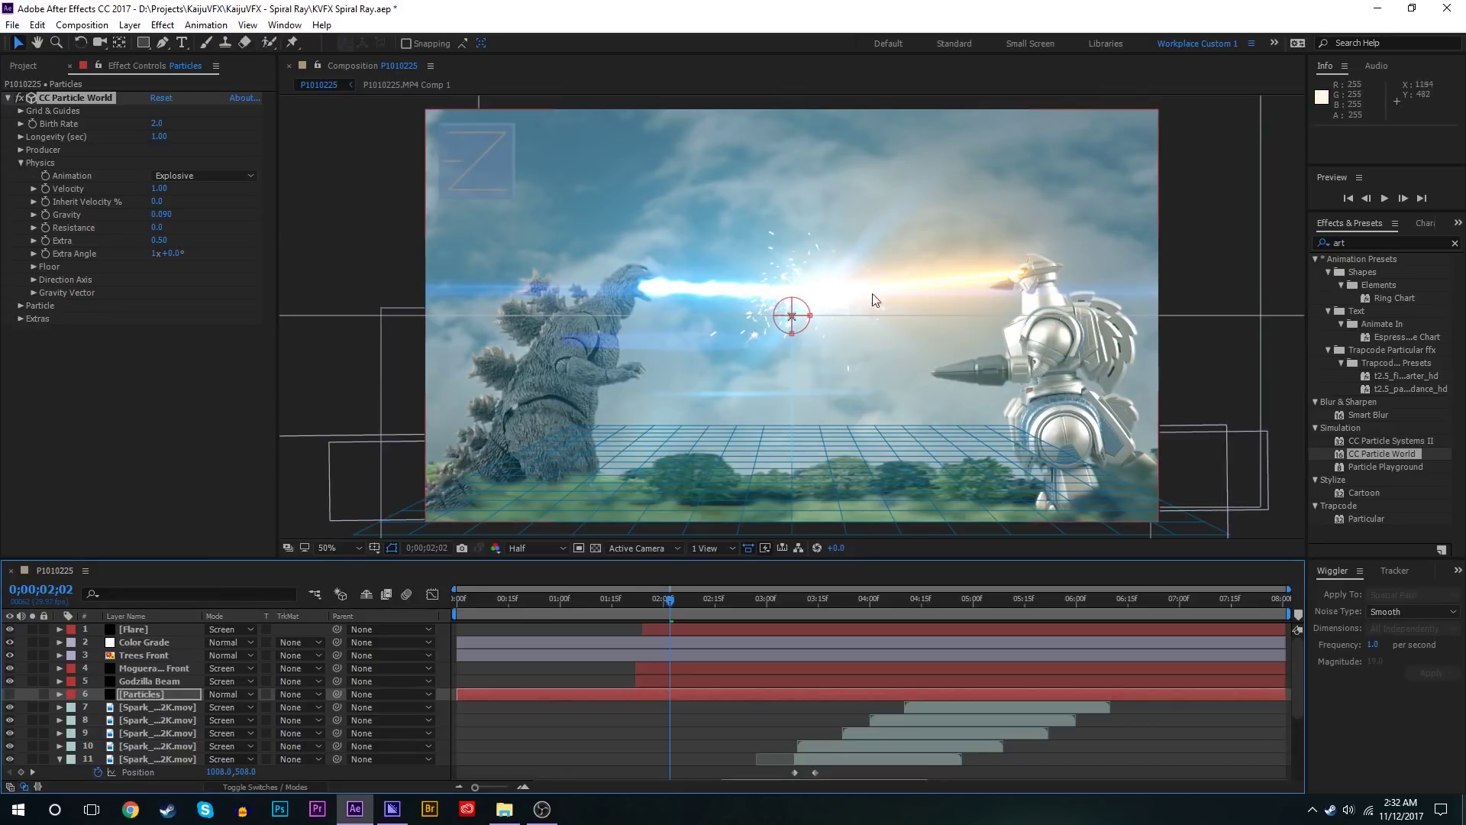
Step: Start the Particles layer at 01;20 and move its emitter up and right onto the clash
left_click(10, 694)
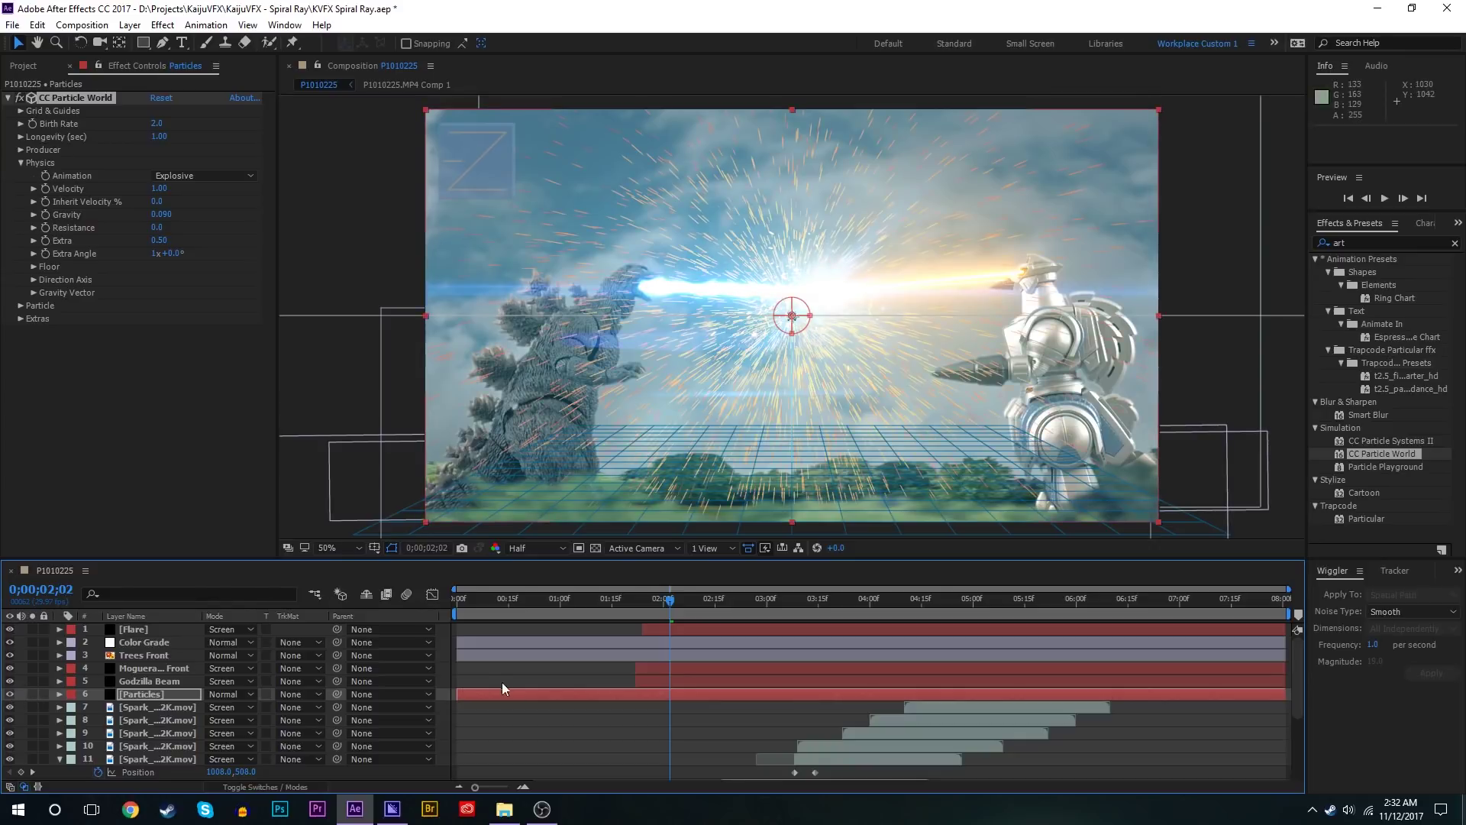
left_click_drag(502, 691, 656, 690)
left_click(639, 599)
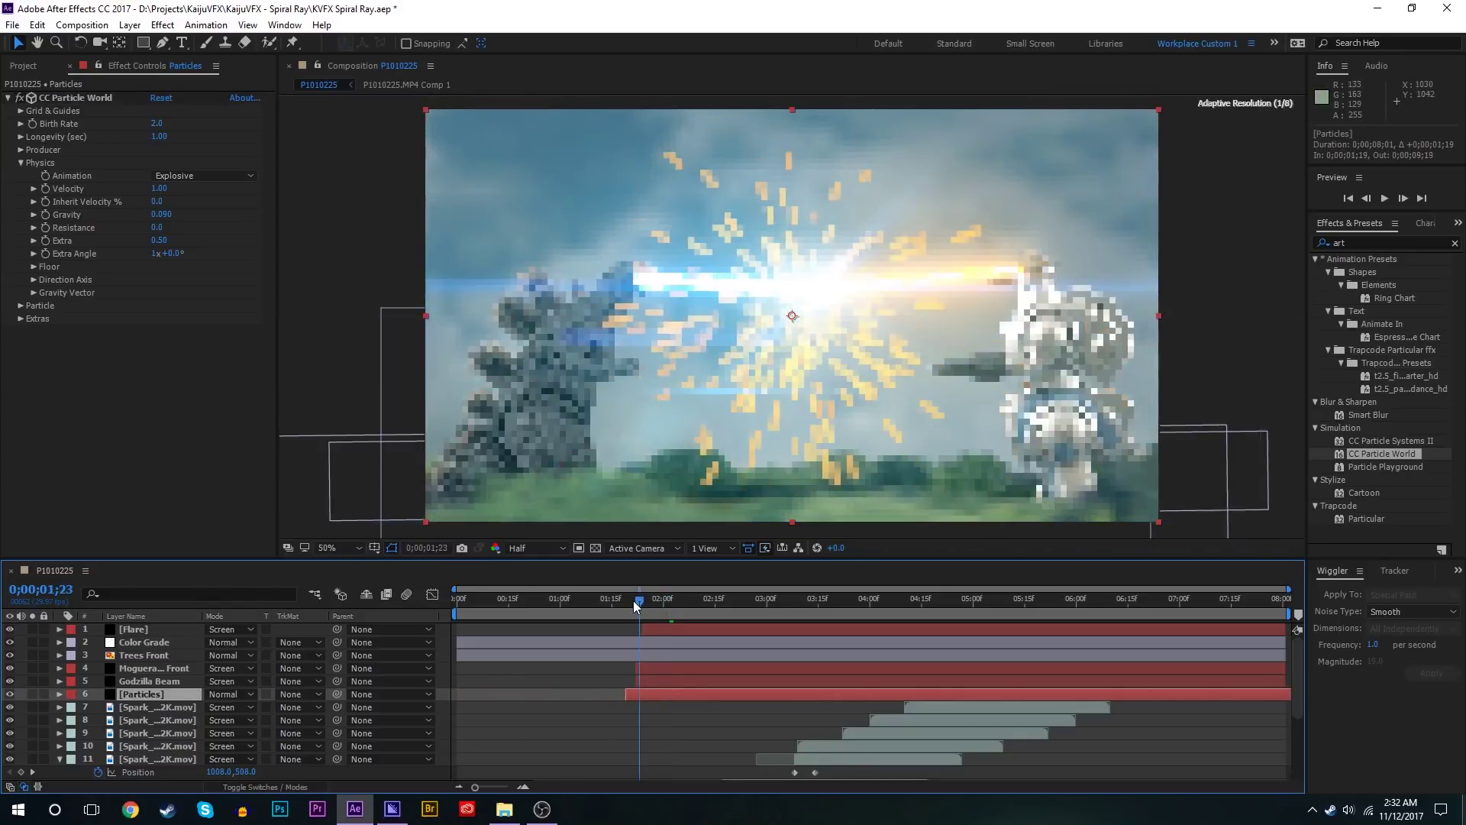
key("Page_Down")
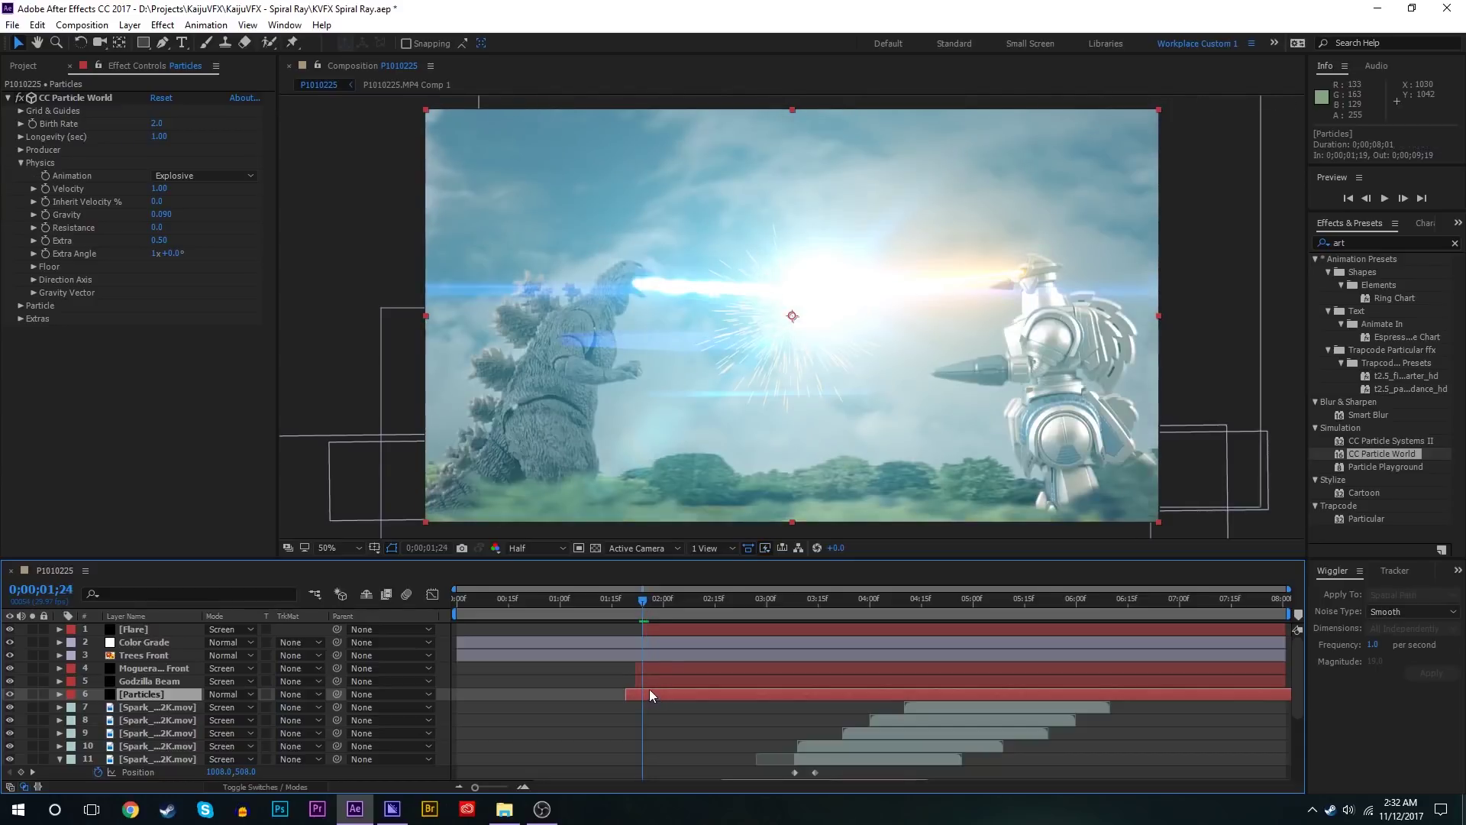
left_click_drag(648, 691, 651, 690)
left_click(67, 98)
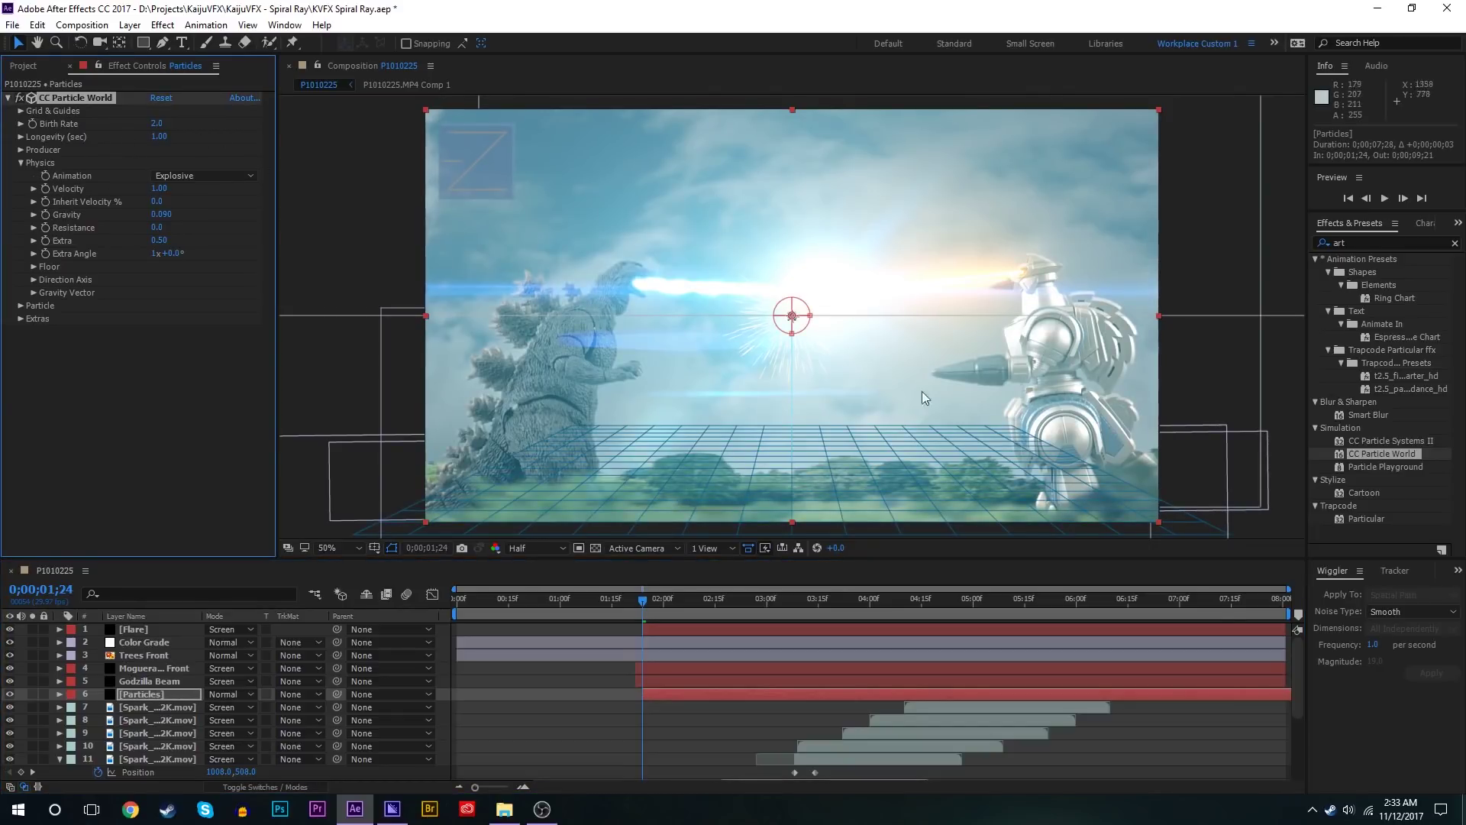
left_click_drag(792, 315, 827, 292)
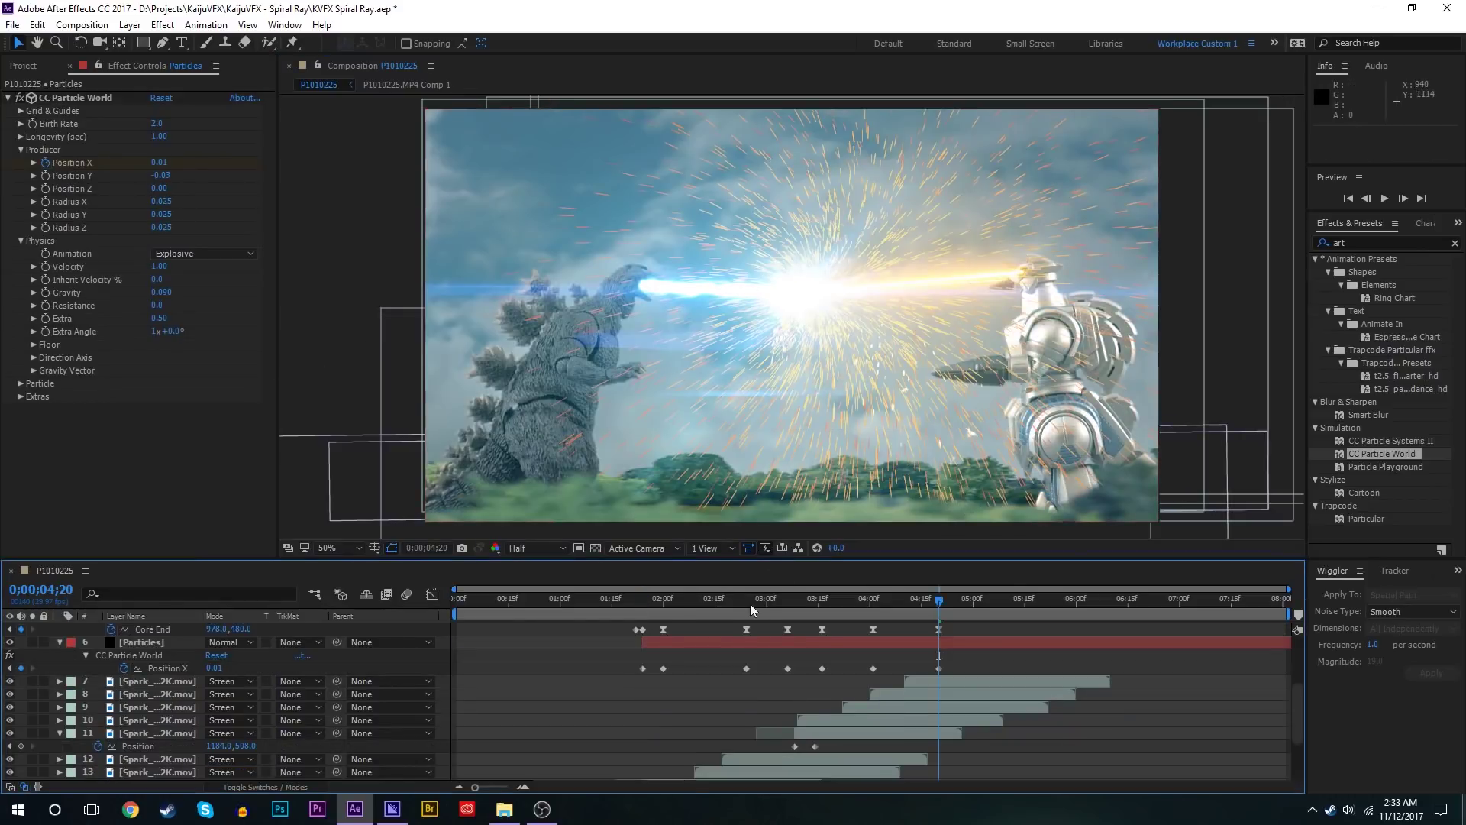
Step: Raise particle Velocity to 1.51 and tweak Longevity, trying 0.78 before lengthening it slightly
key("j")
key("j")
key("j")
key("j")
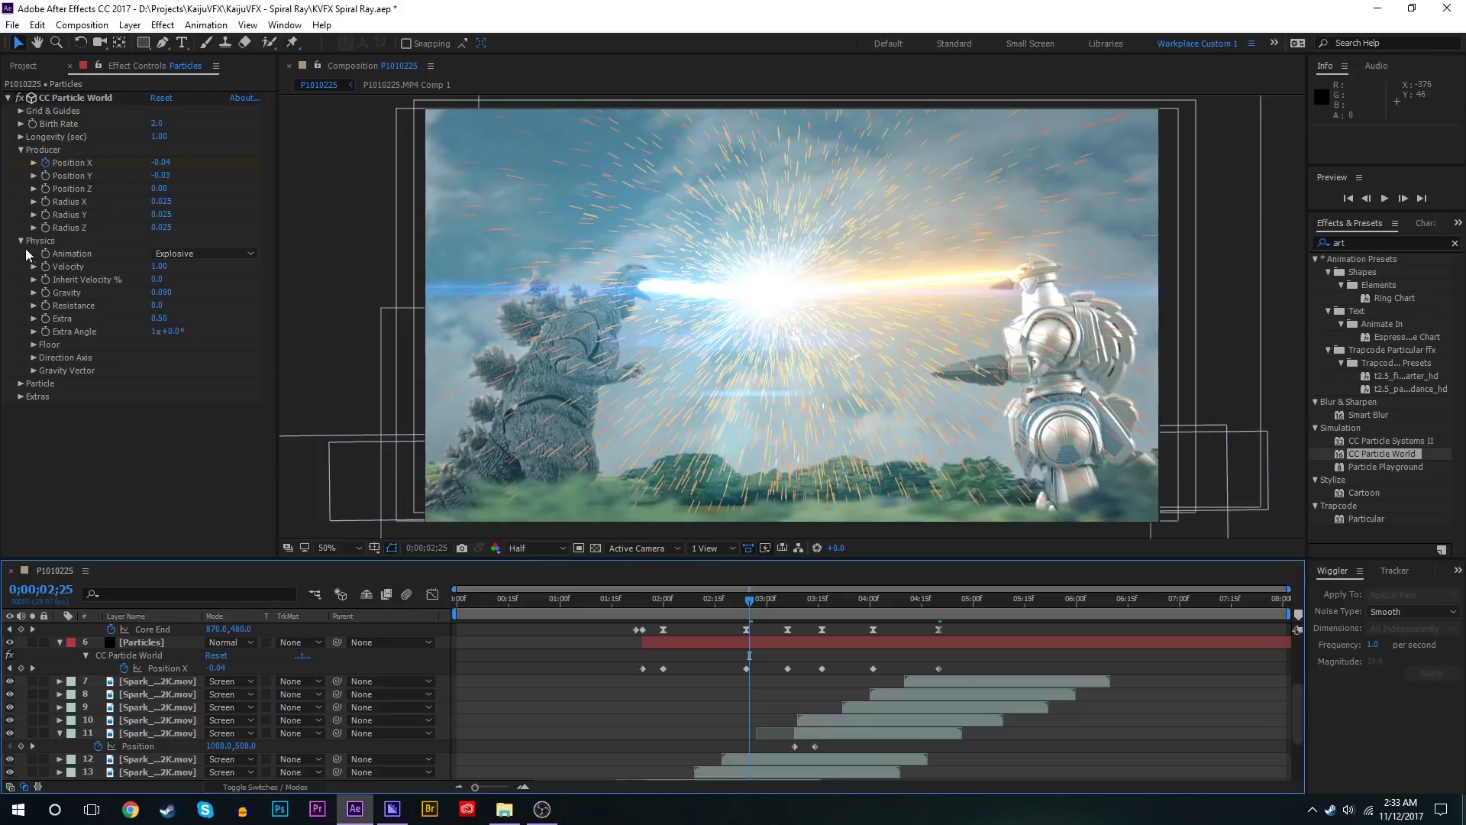
left_click(20, 383)
scroll(187, 366, "down", 1)
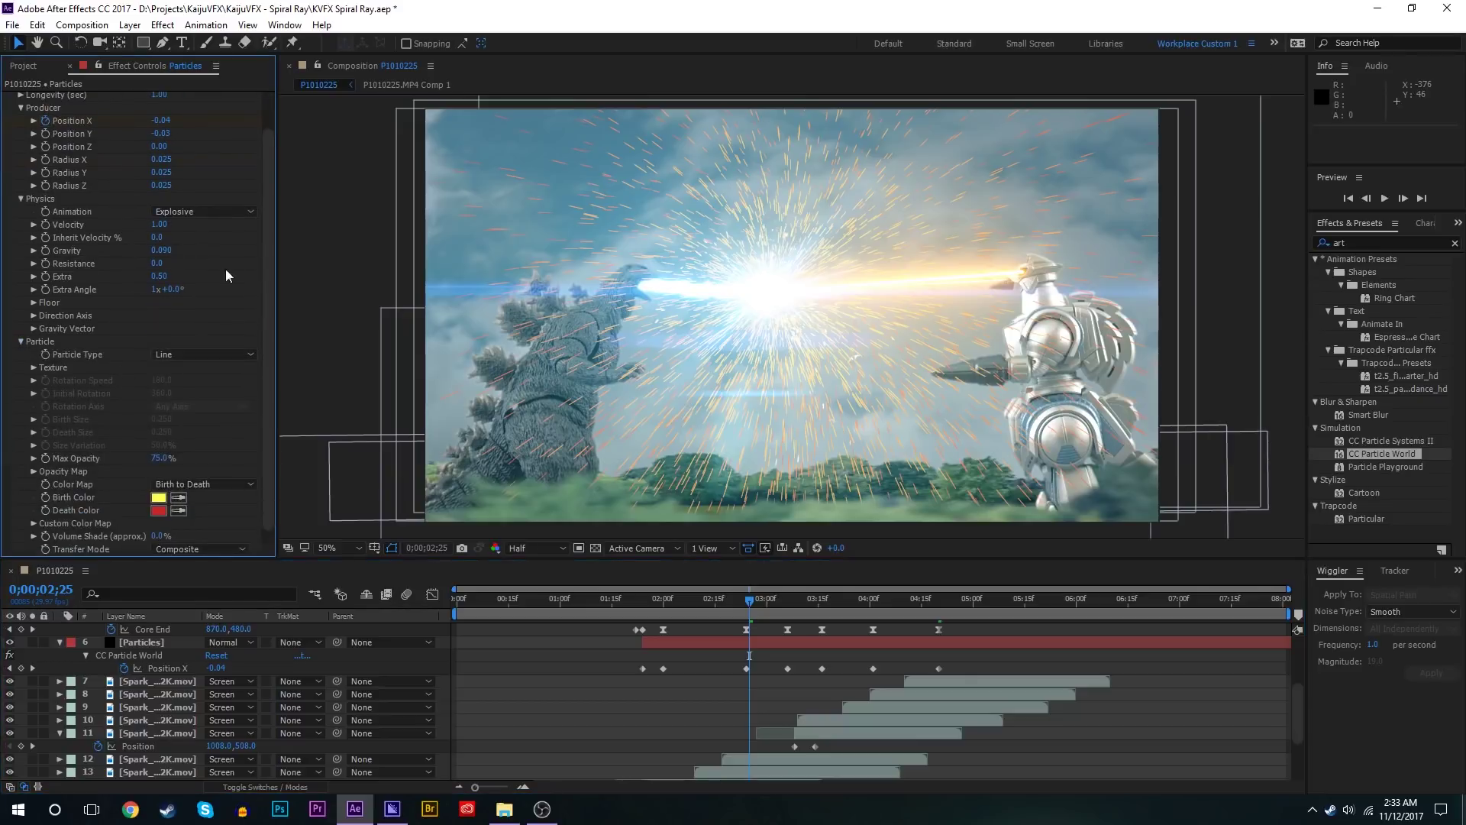
left_click_drag(158, 224, 176, 222)
scroll(174, 140, "up", 1)
mouse_move(158, 137)
left_mouse_down()
mouse_move(126, 138)
mouse_move(142, 137)
left_mouse_up()
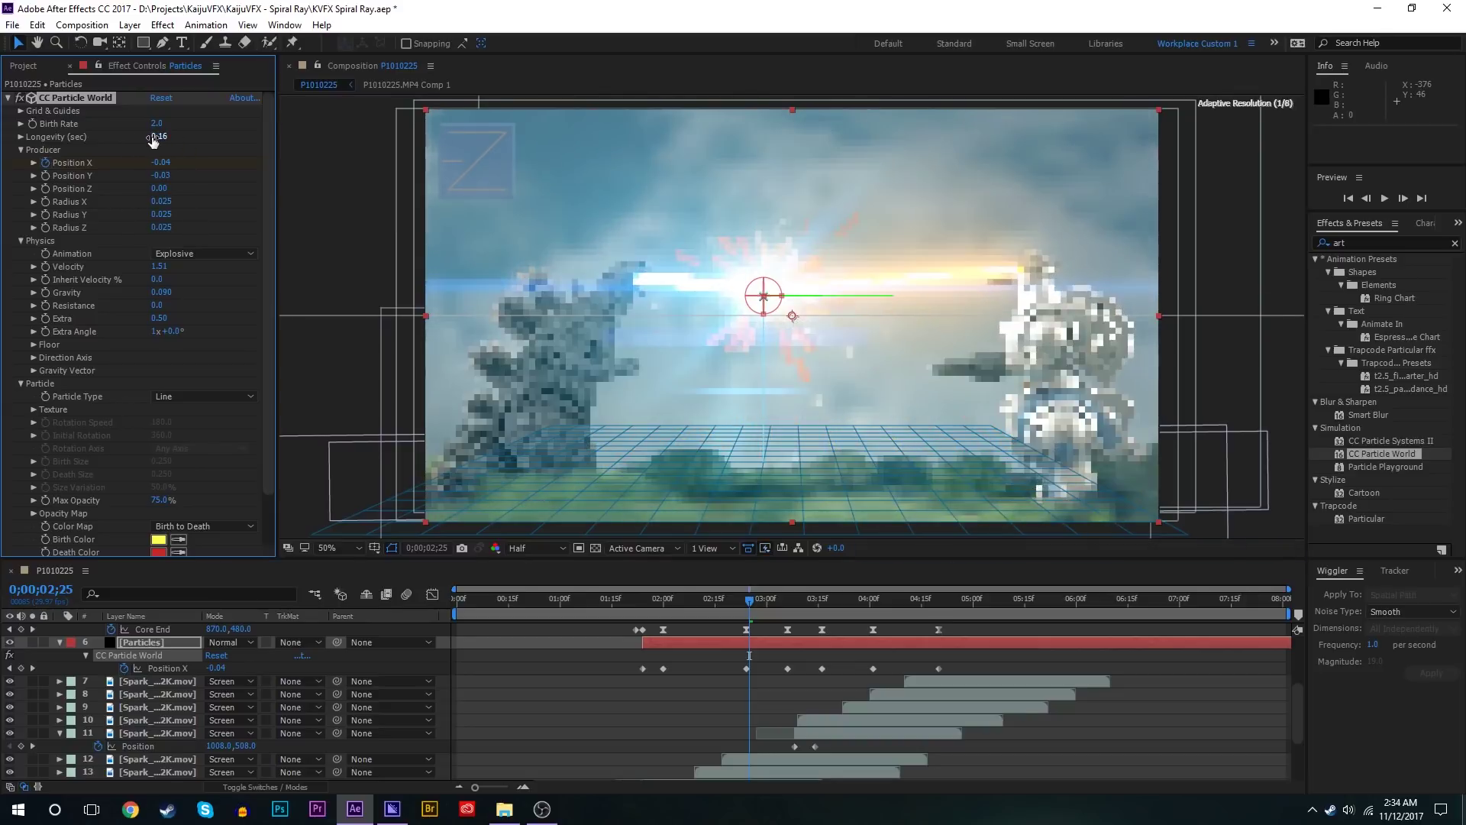
left_click_drag(158, 135, 162, 137)
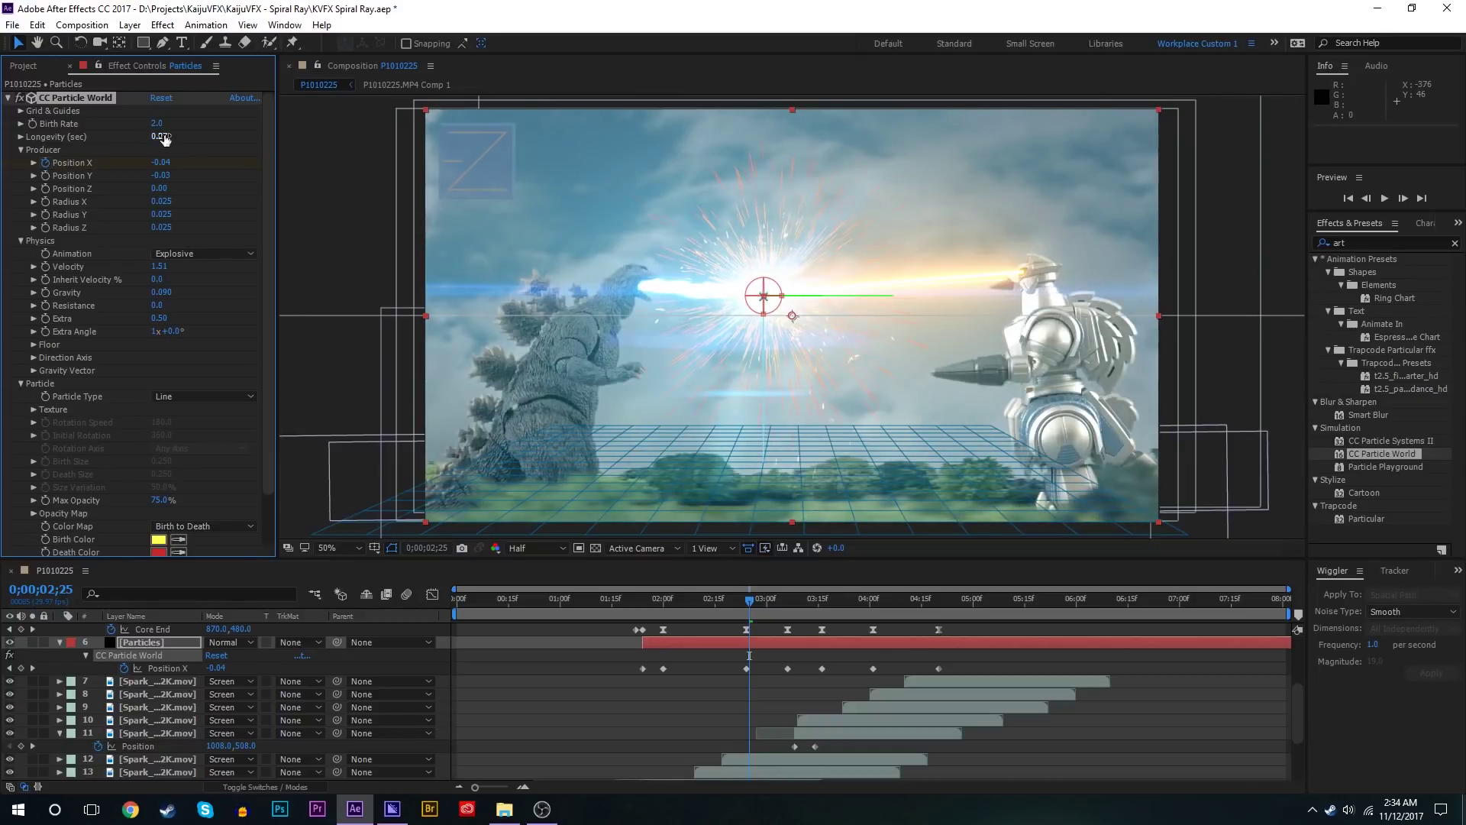
scroll(179, 163, "down", 2)
Step: Set the particle blending mode to additive, leaving the colour map unchanged
left_click(205, 471)
key("Escape")
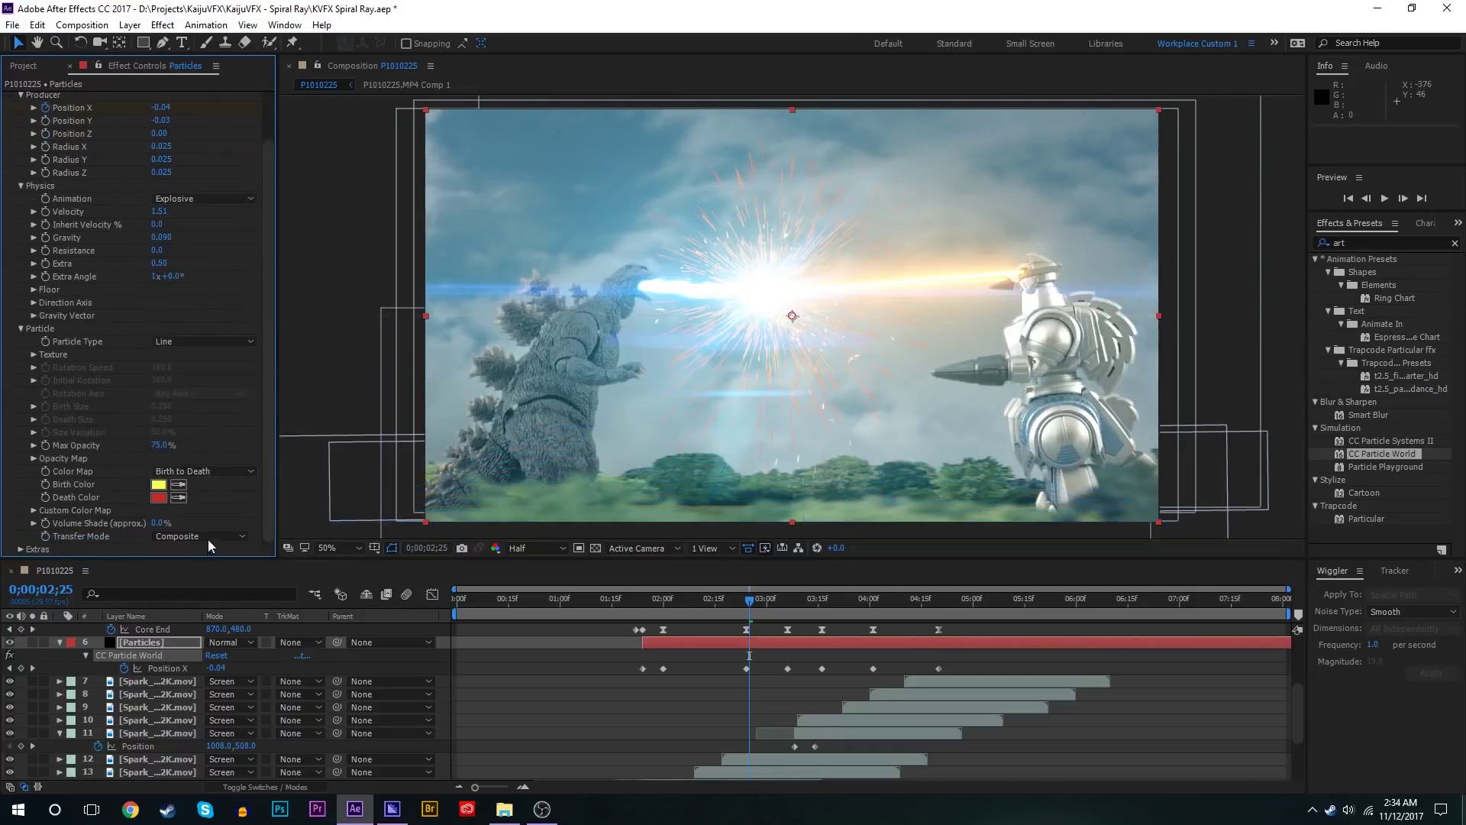
left_click(208, 537)
left_click(210, 586)
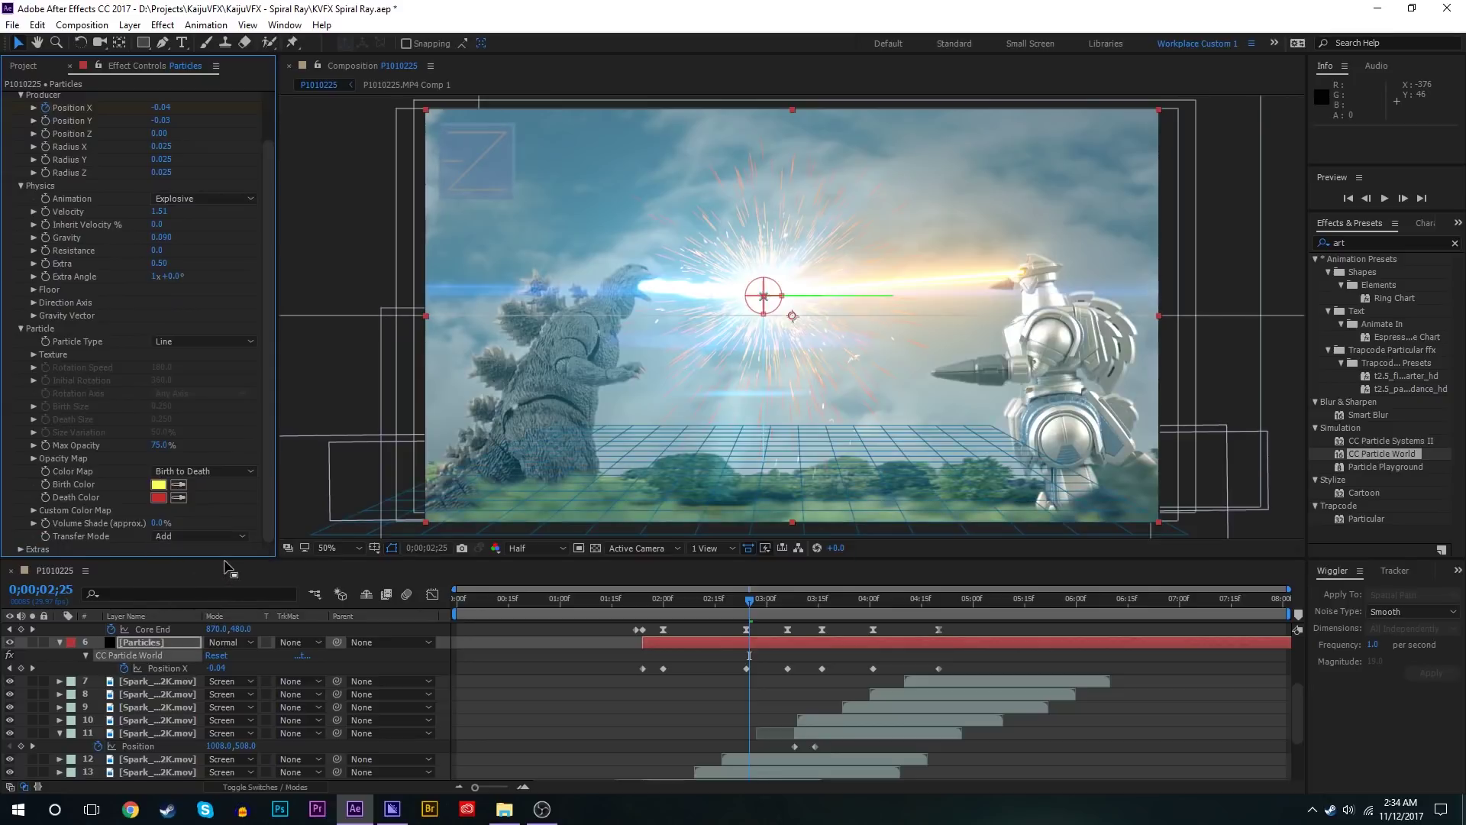
Step: Make the particle birth colour cyan and the death colour yellow
left_click(159, 486)
left_click(234, 136)
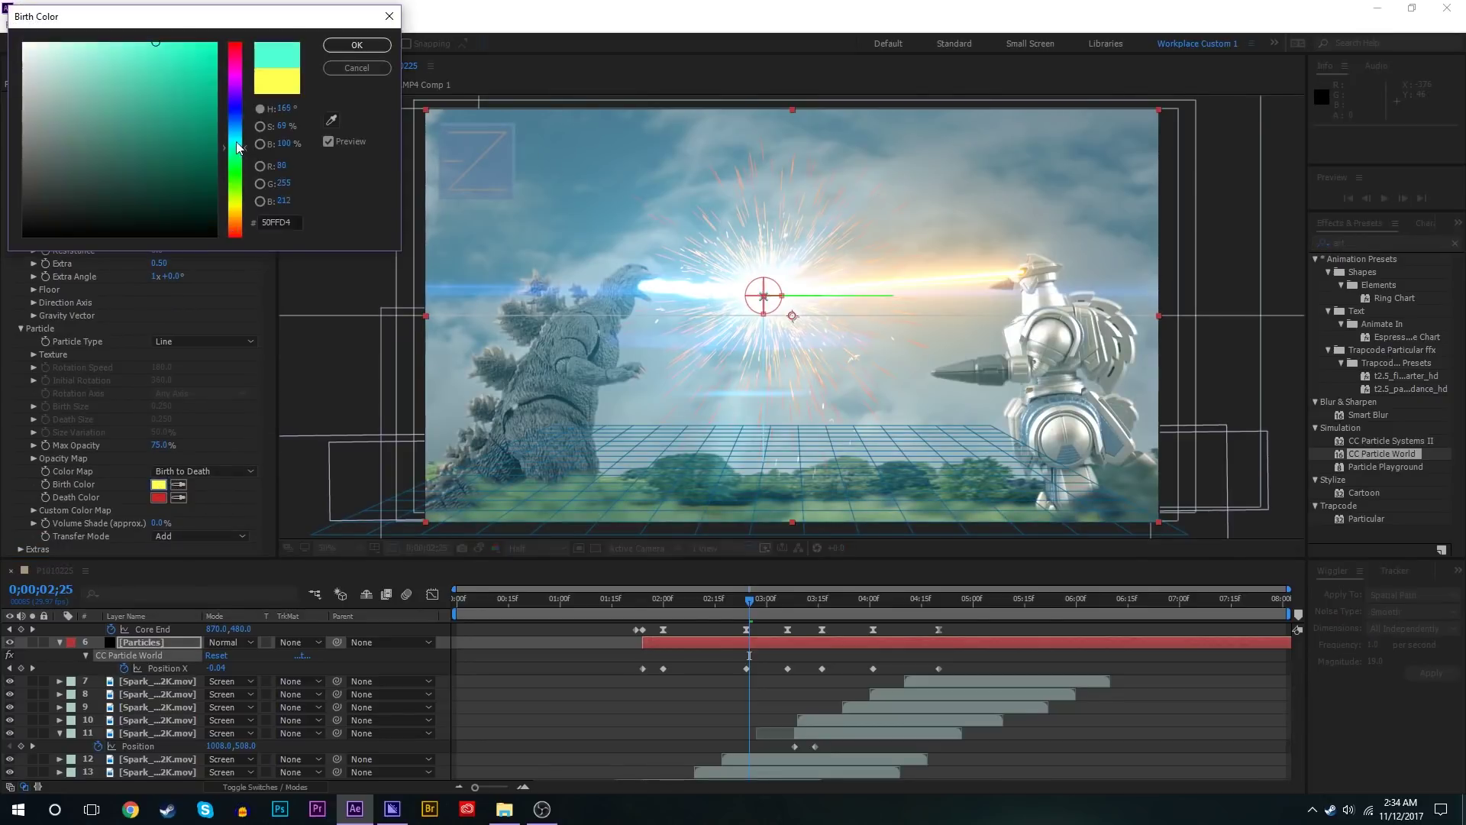
left_click(156, 42)
left_click(336, 47)
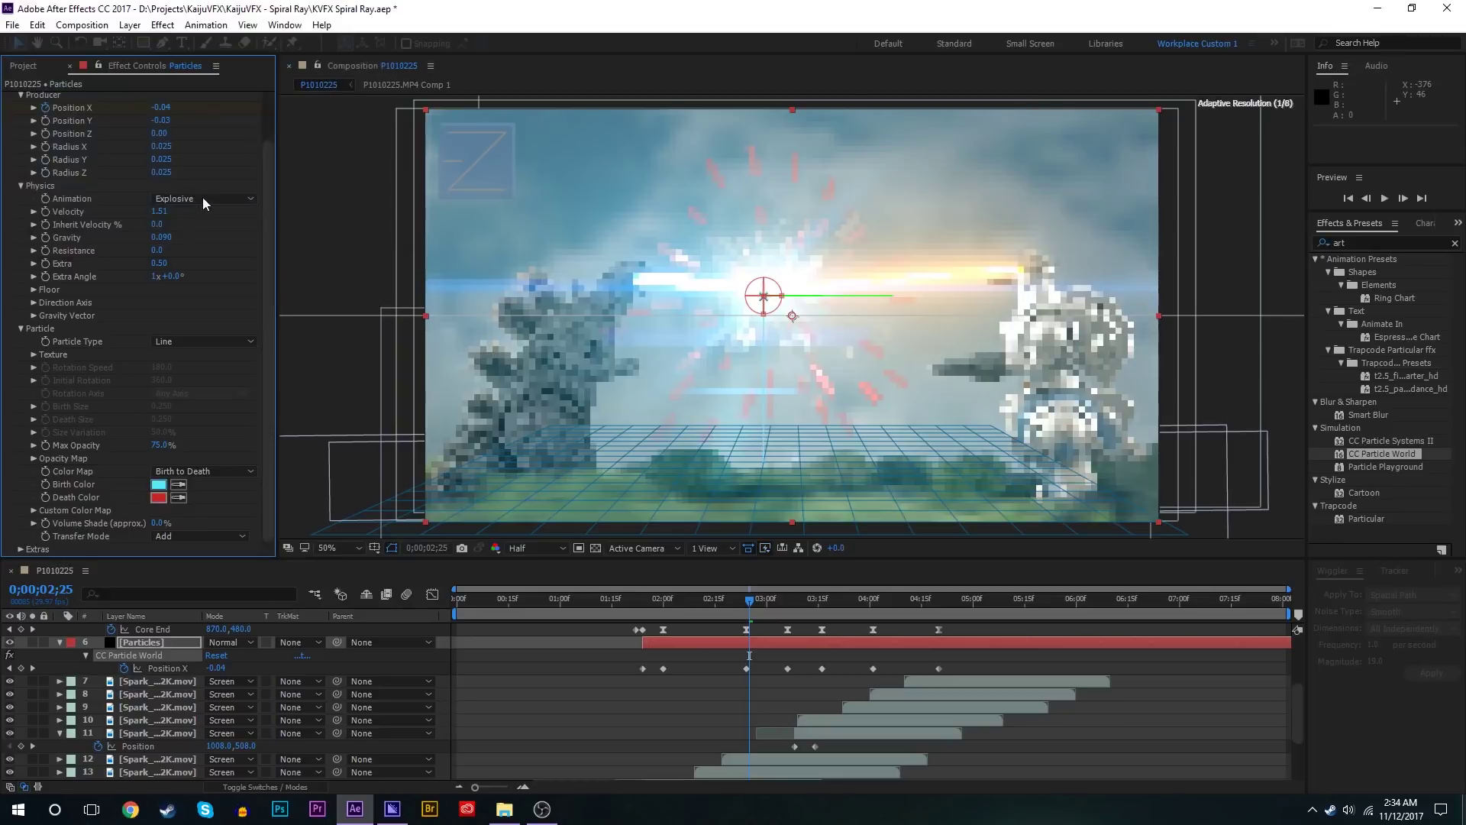
left_click(158, 497)
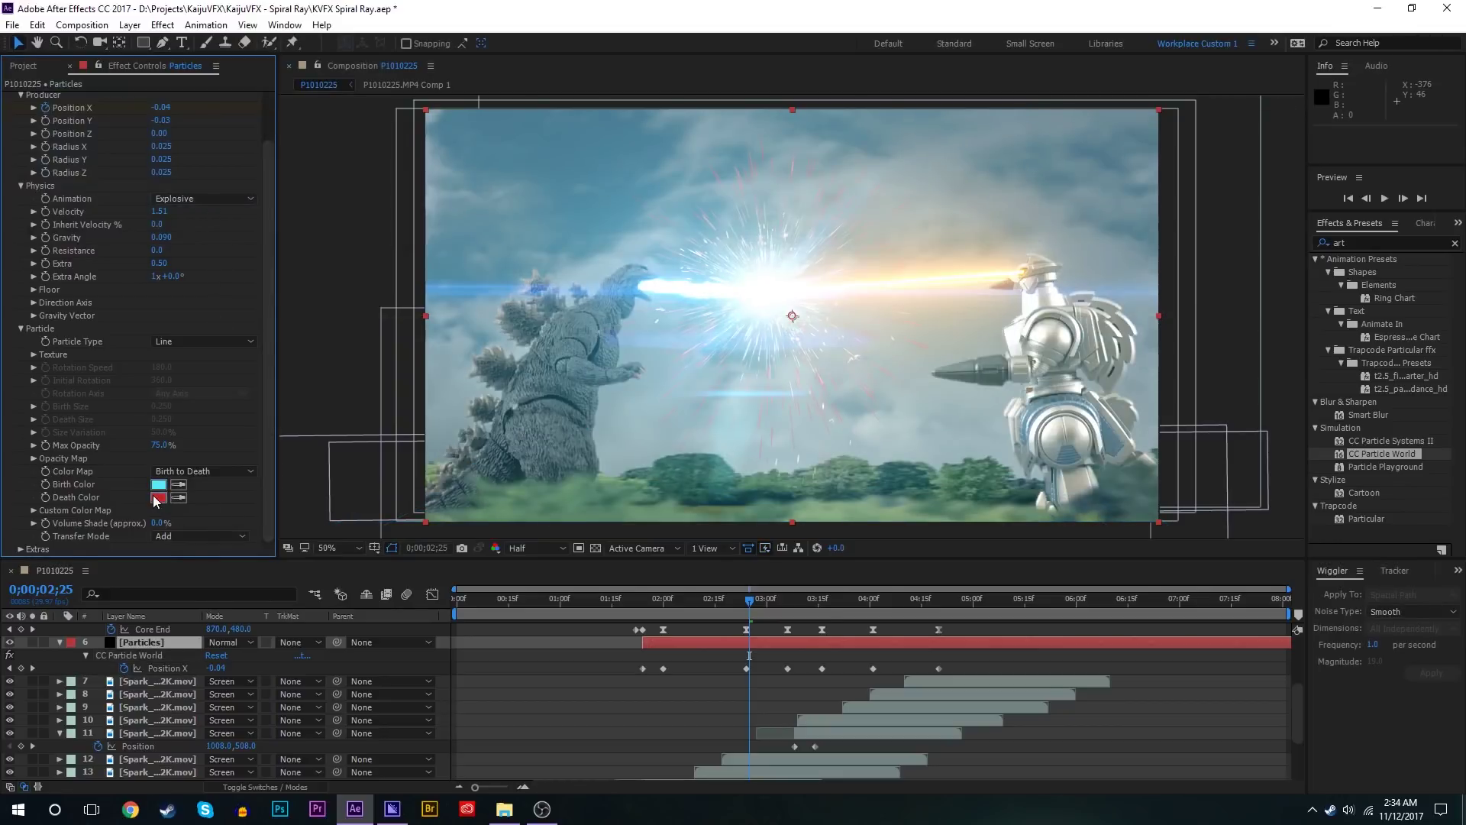
left_click(236, 218)
left_click_drag(236, 222, 236, 209)
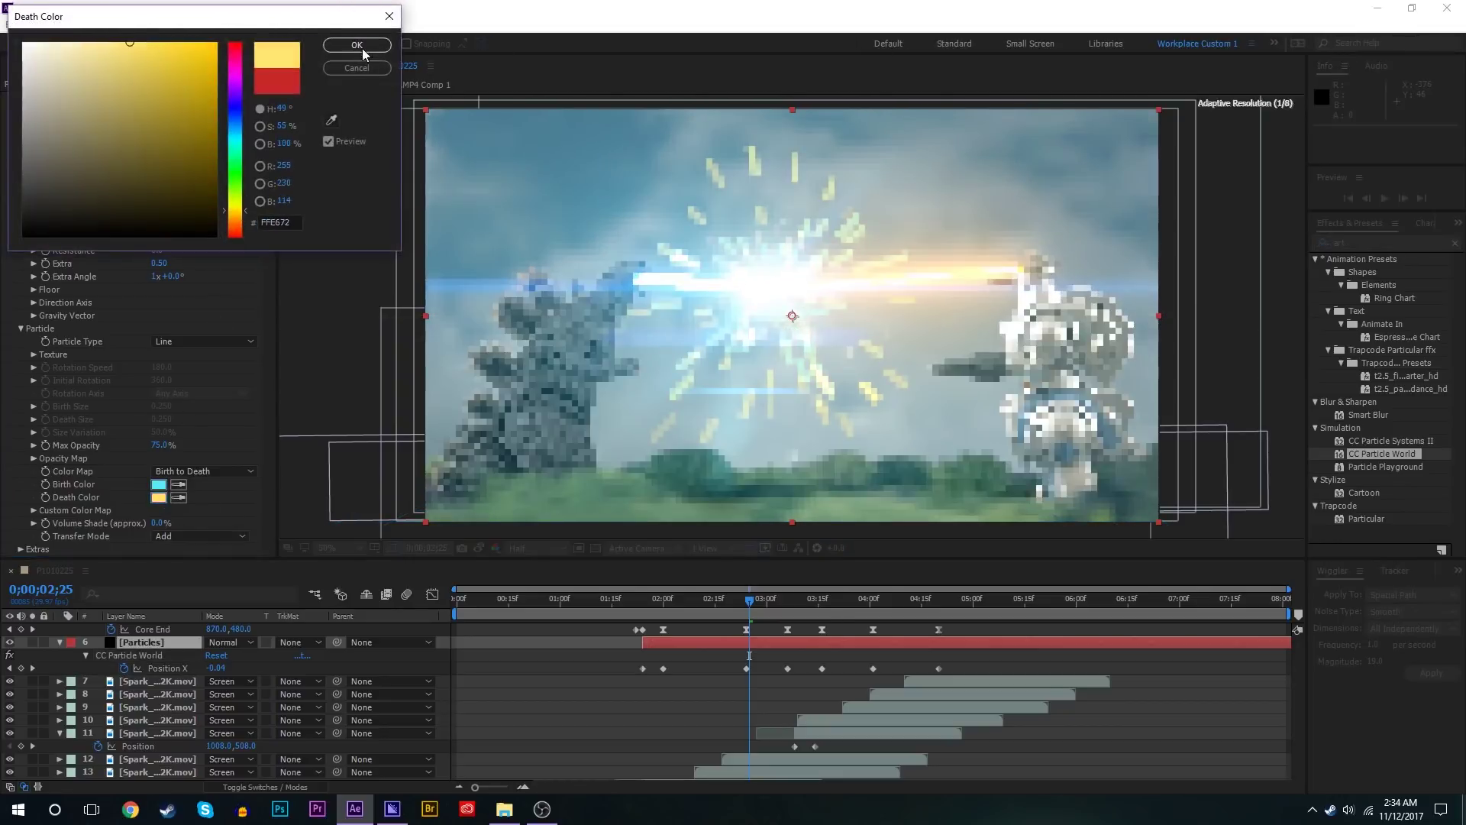
left_click(356, 45)
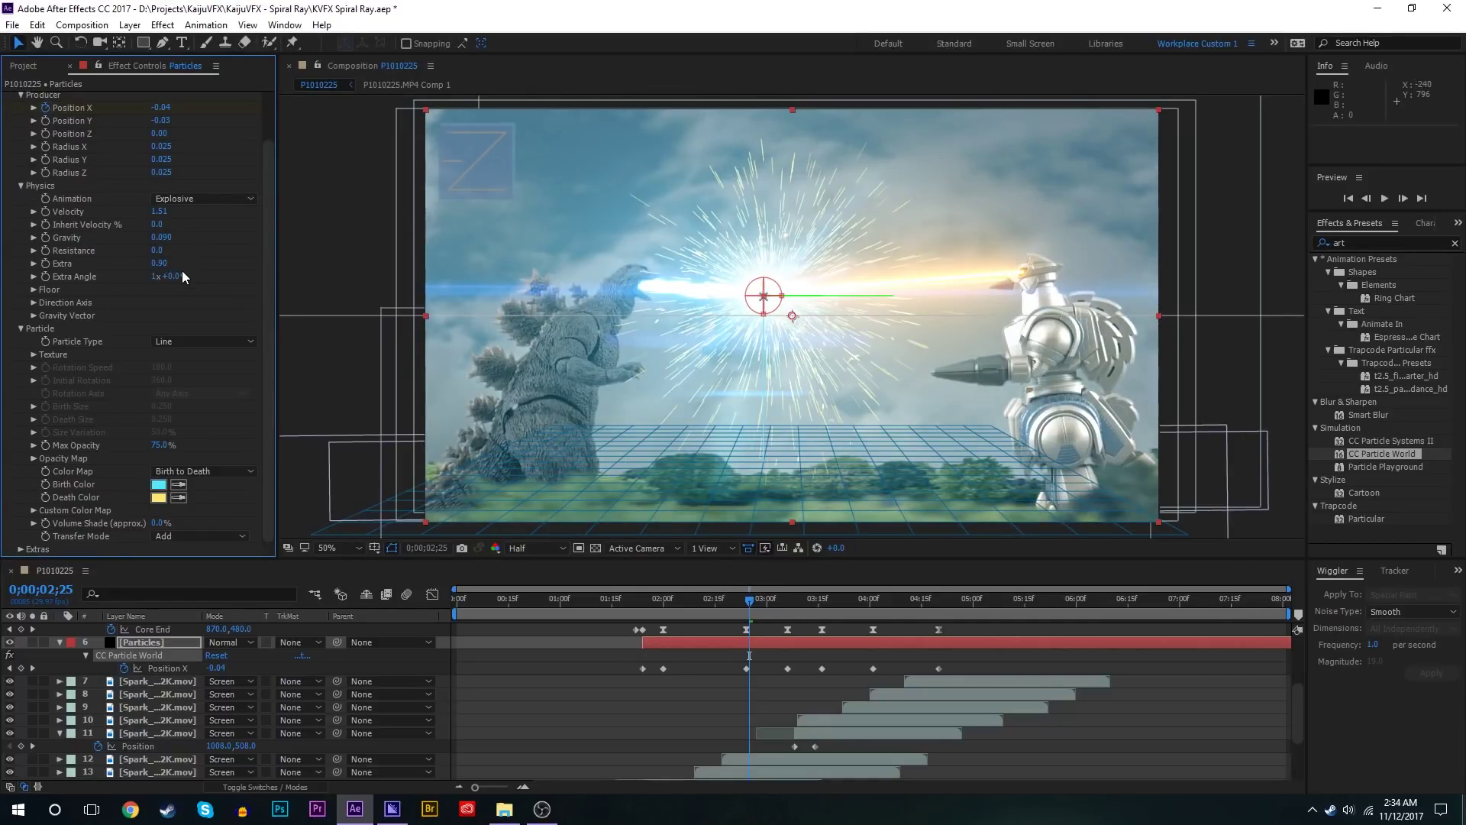
Step: Undo the Extra change and widen the Extra Angle to 1x+50.0°
key("ctrl+z")
left_click_drag(181, 277, 207, 278)
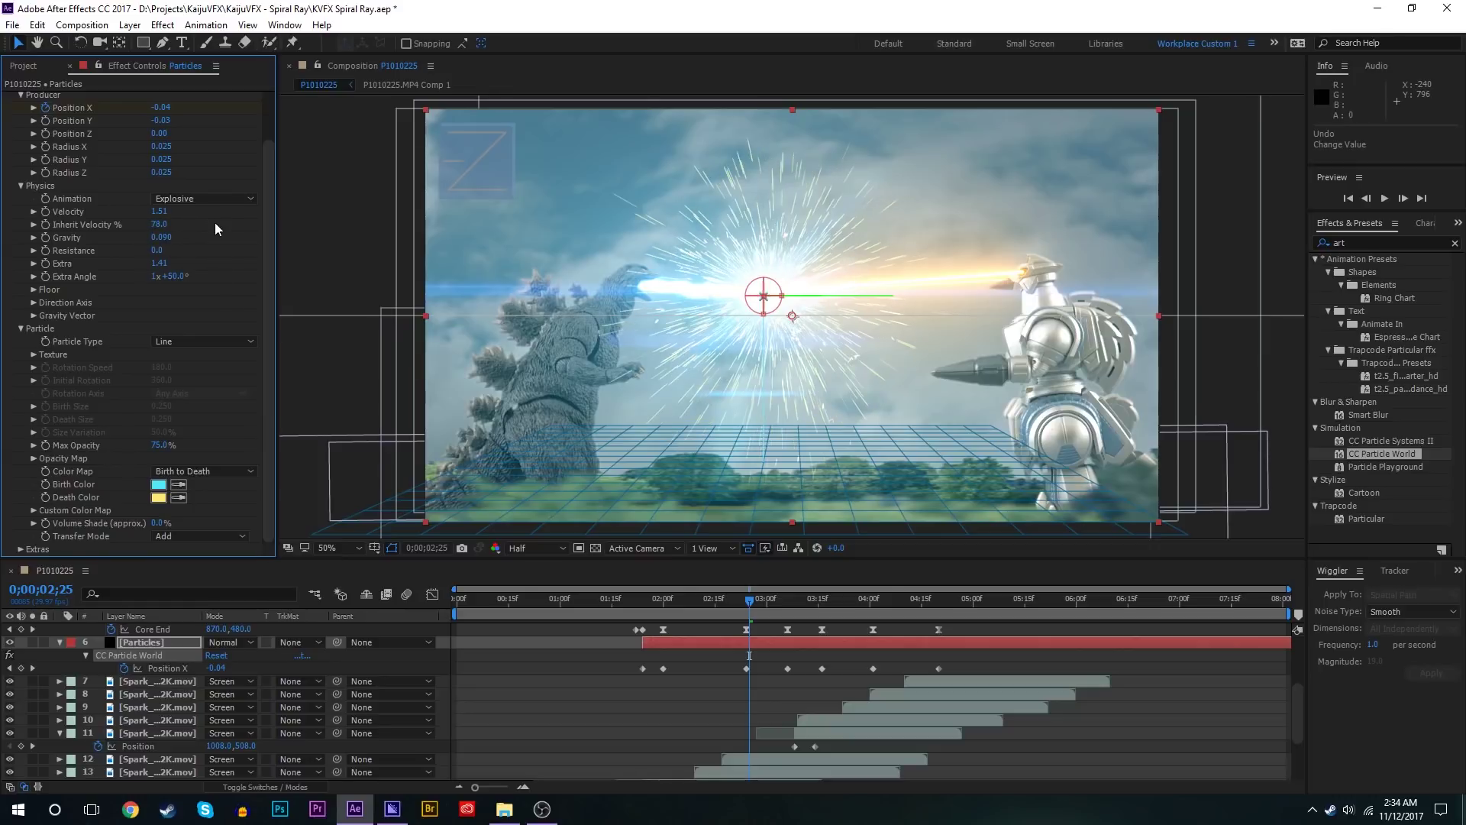
scroll(149, 133, "up", 2)
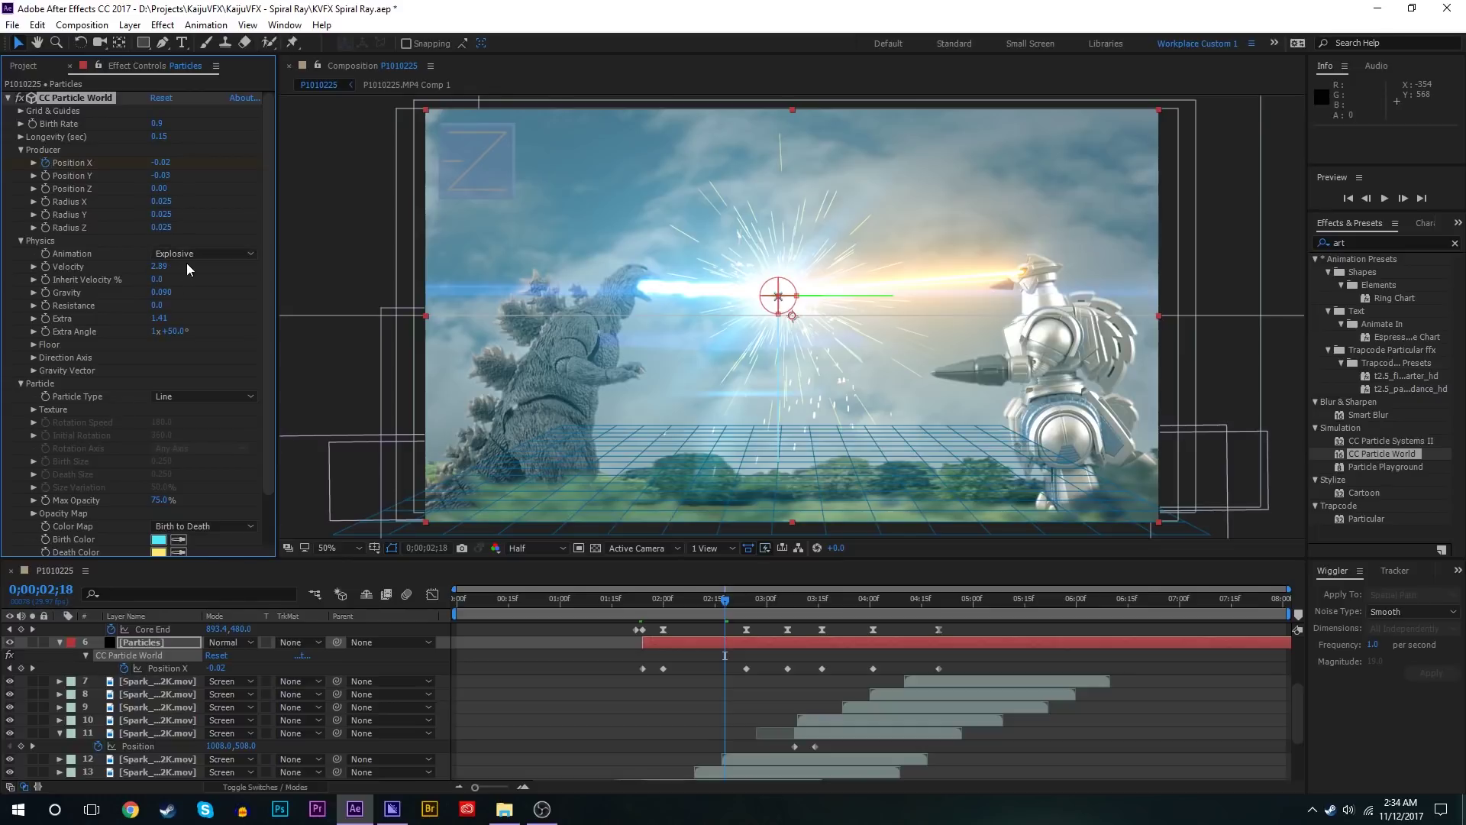
Step: Turn on motion blur for the Particles layer
key("ctrl+z")
left_click(1325, 243)
left_click(174, 636)
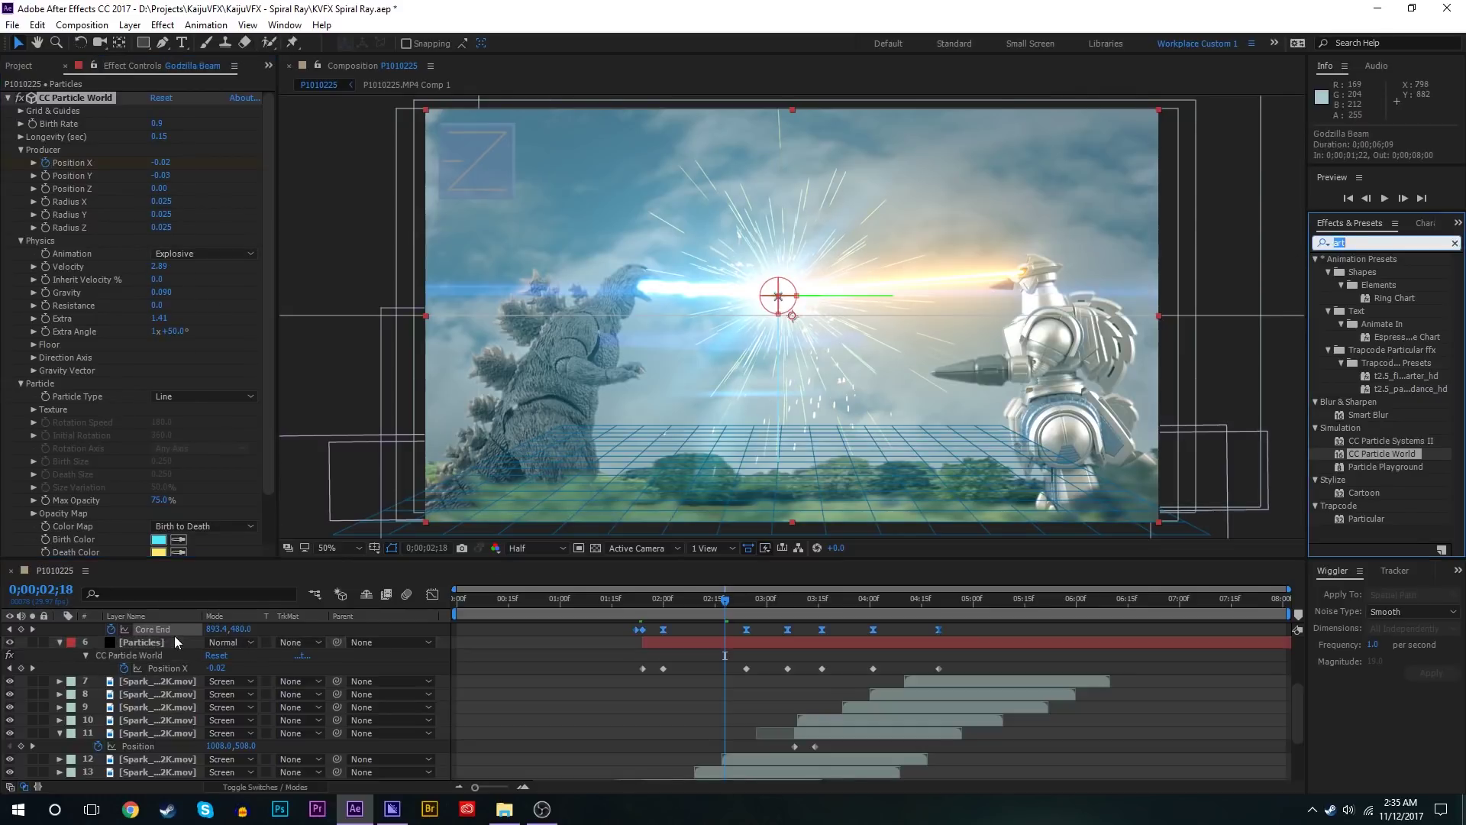
left_click(174, 642)
key("F4")
left_click(268, 642)
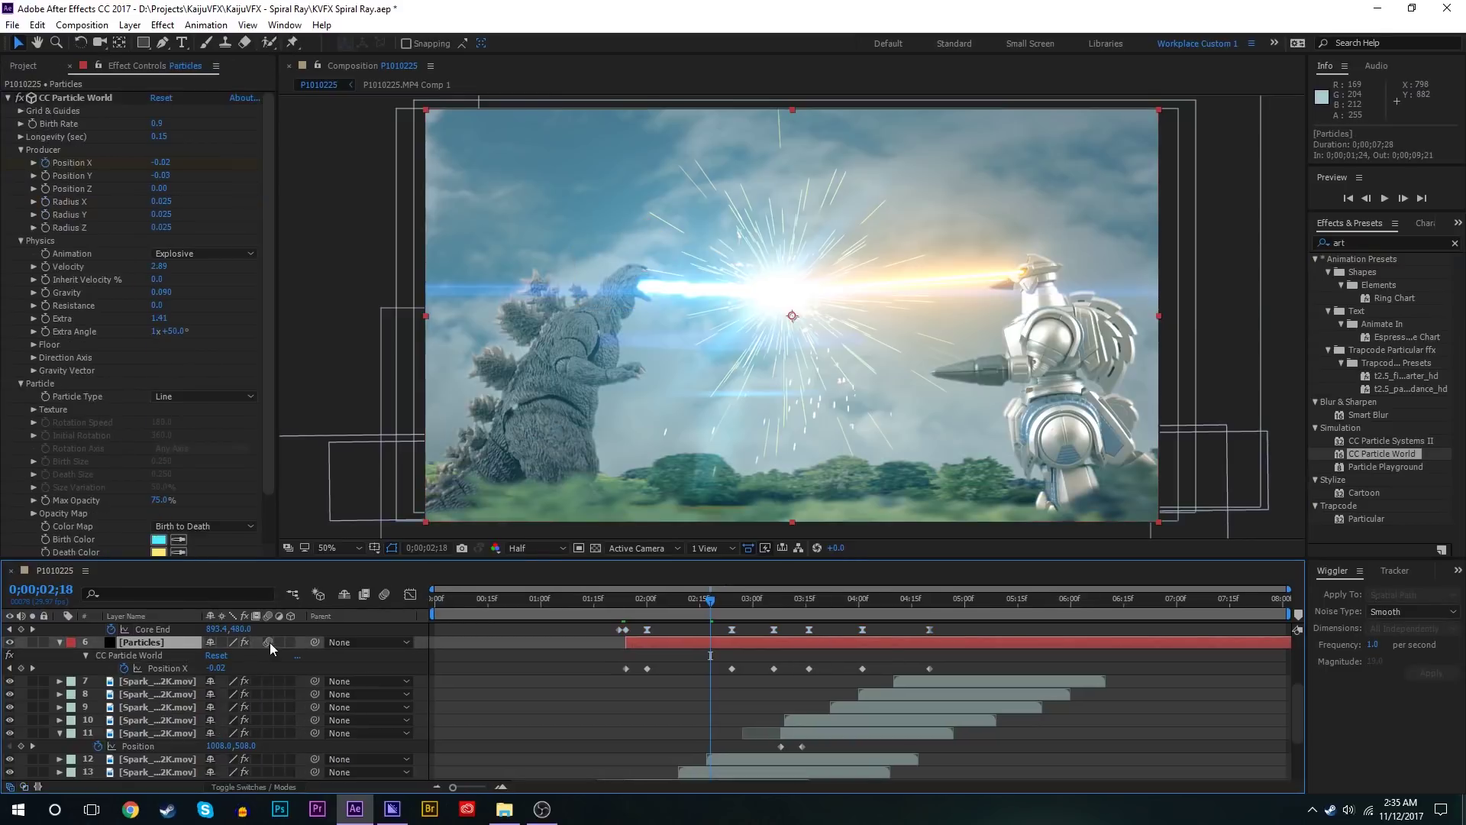
Step: Add CC Vector Blur to the Particles layer
left_click(1367, 243)
type("vec")
left_click_drag(1369, 270, 170, 489)
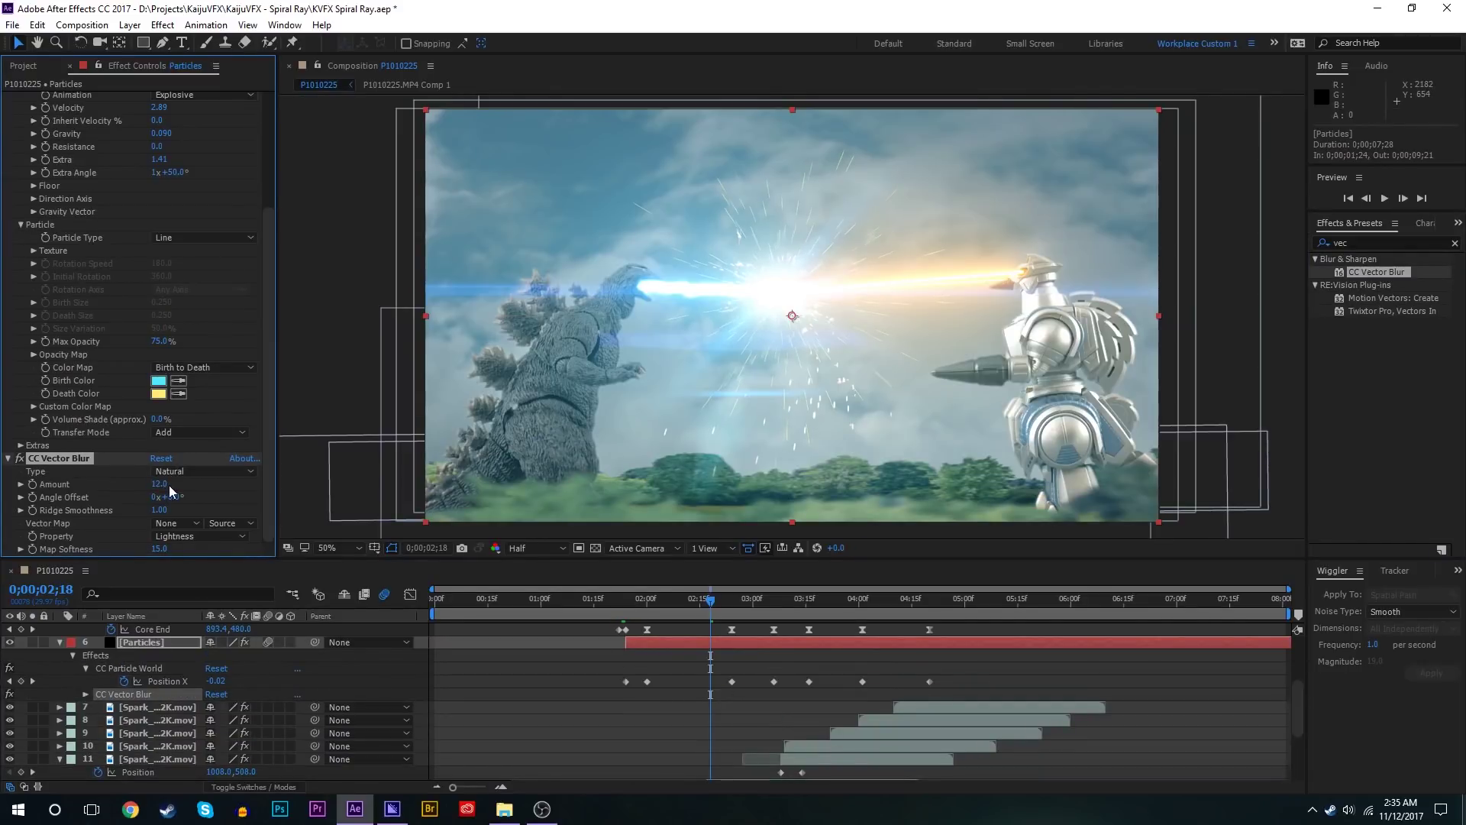
scroll(170, 271, "up", 4)
left_click(164, 126)
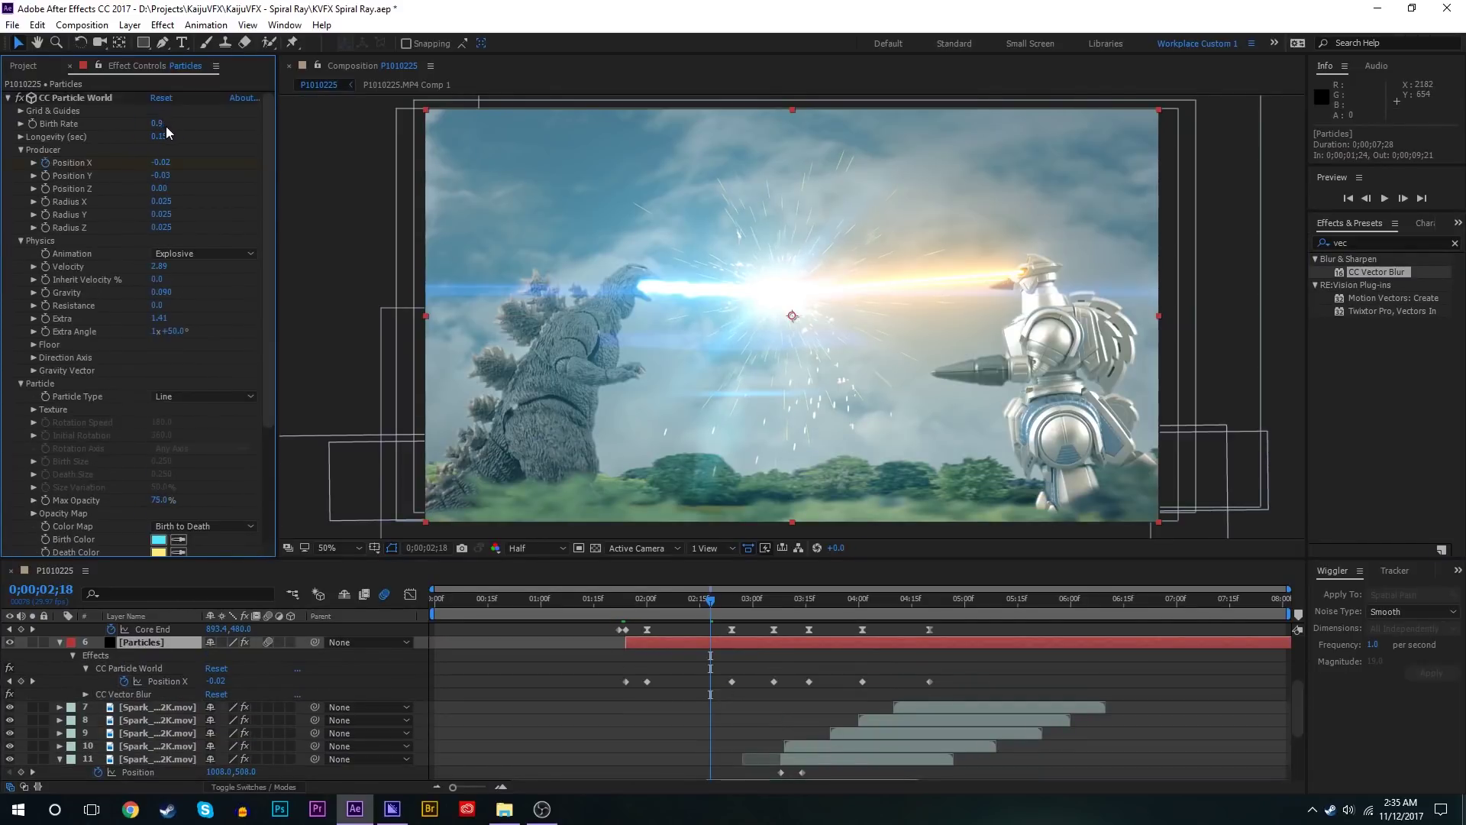
left_click(796, 689)
Step: Apply Glow to the Particles layer with a Glow Radius of 109
left_click(1362, 238)
type("glo")
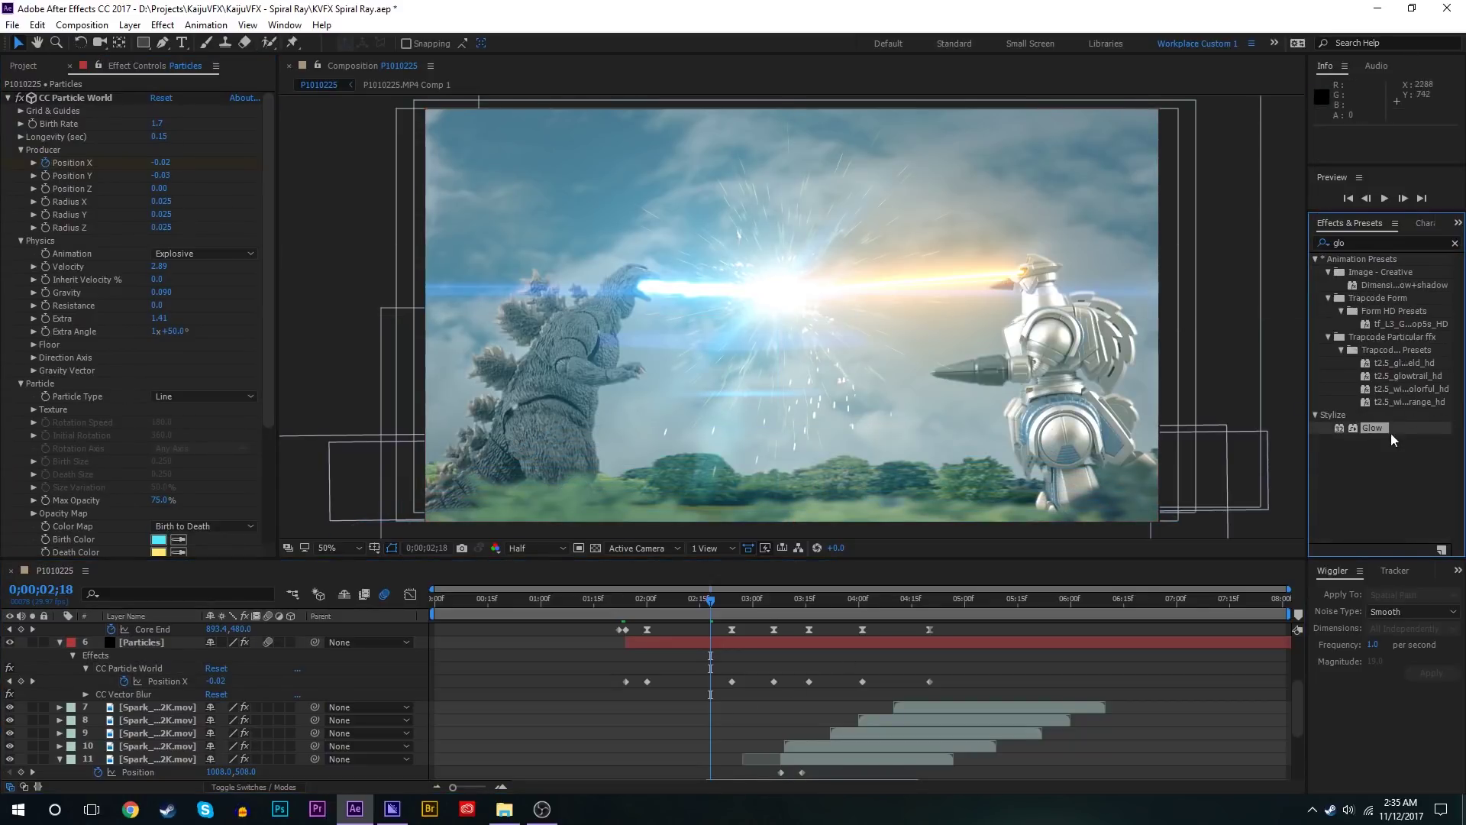
left_click(706, 646)
double_click(1372, 428)
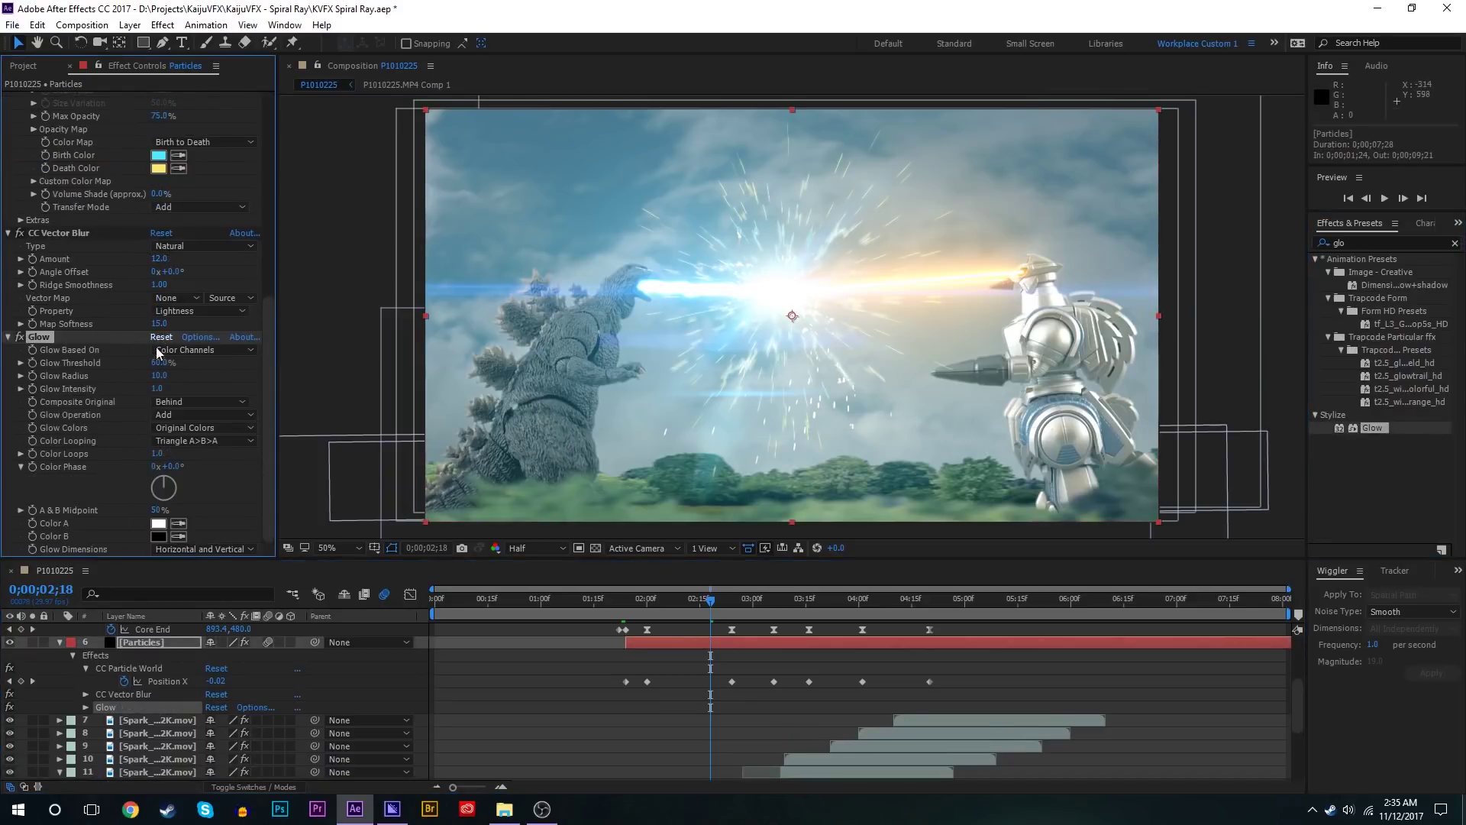
left_click_drag(159, 375, 234, 377)
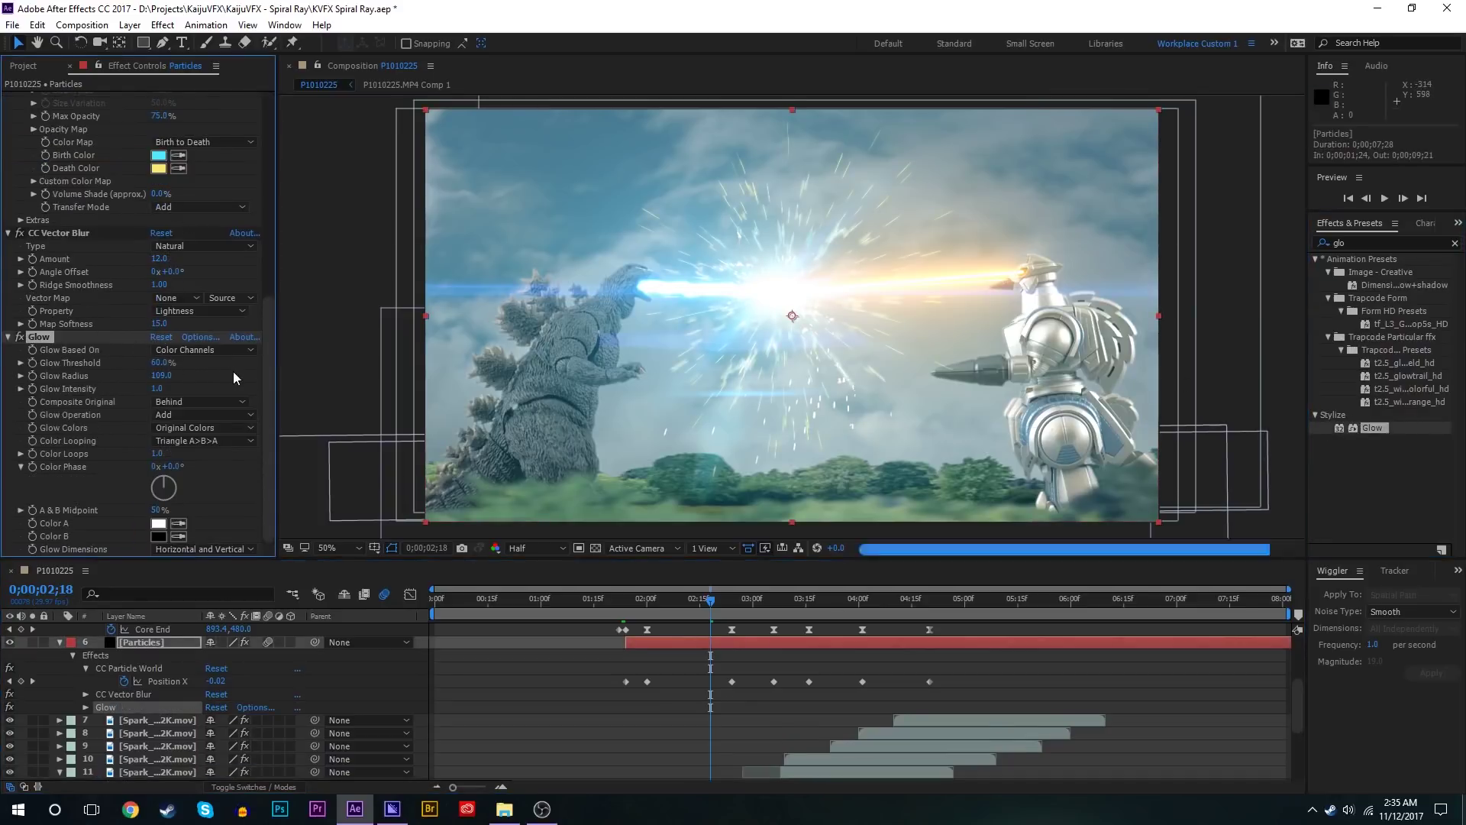
Step: Set the Particles layer's blend mode to Screen
left_click(180, 643)
key("F4")
left_click(229, 643)
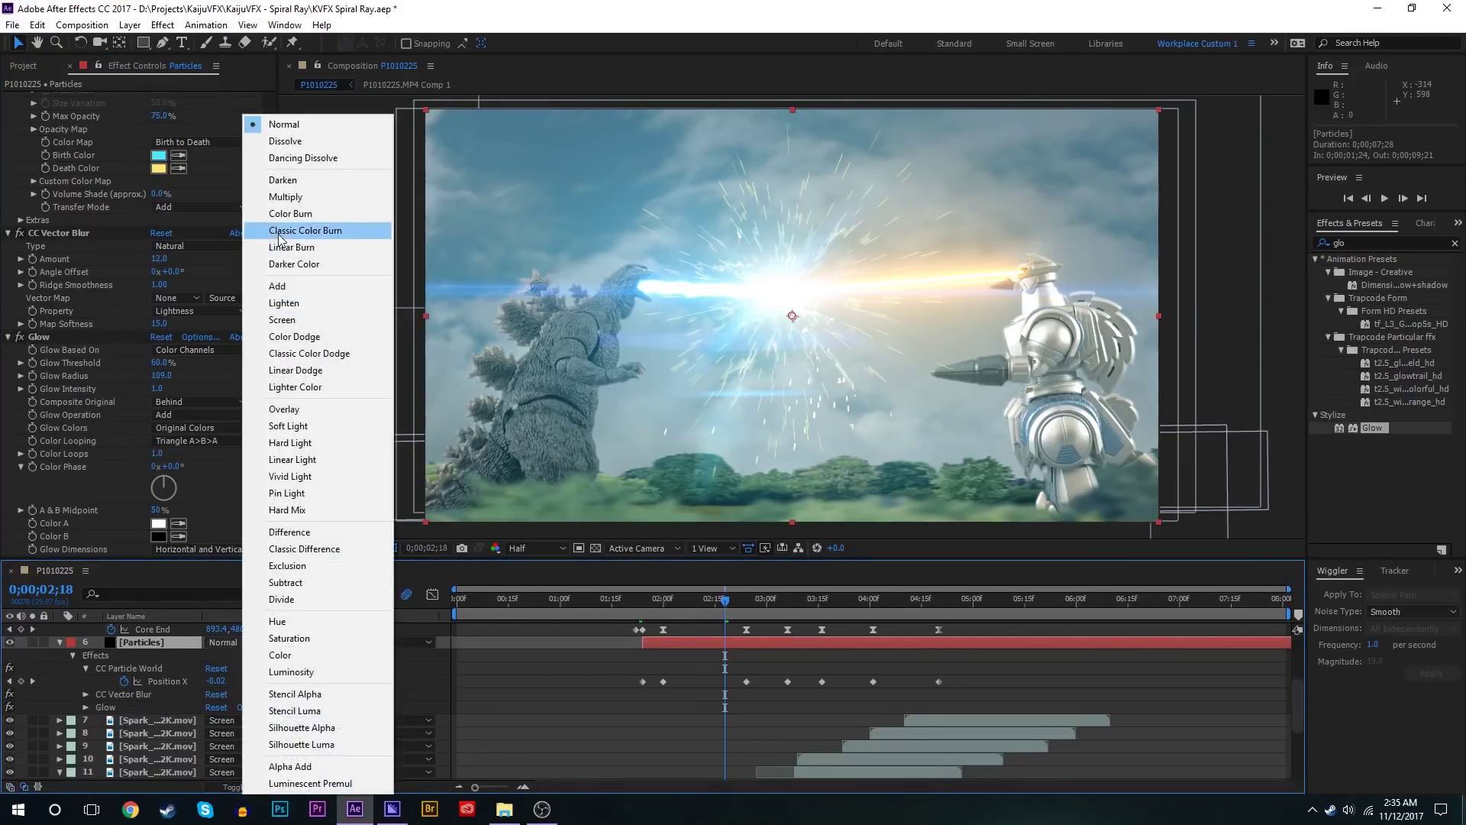
left_click(288, 329)
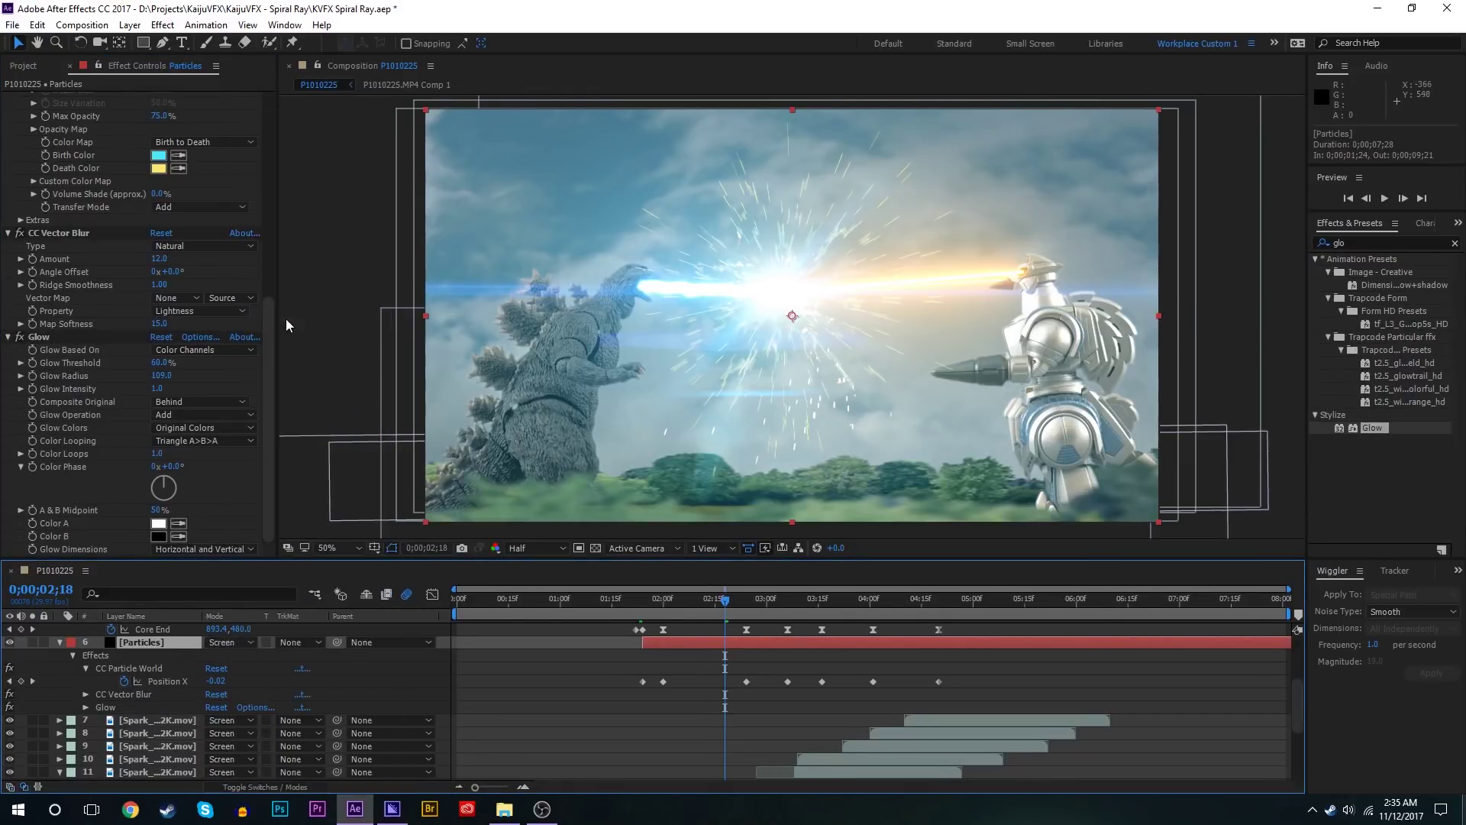
Step: Preview the beam clash from just before the beams fire, then scrub ahead to 4;23 and 5;10
left_click(635, 601)
key("space")
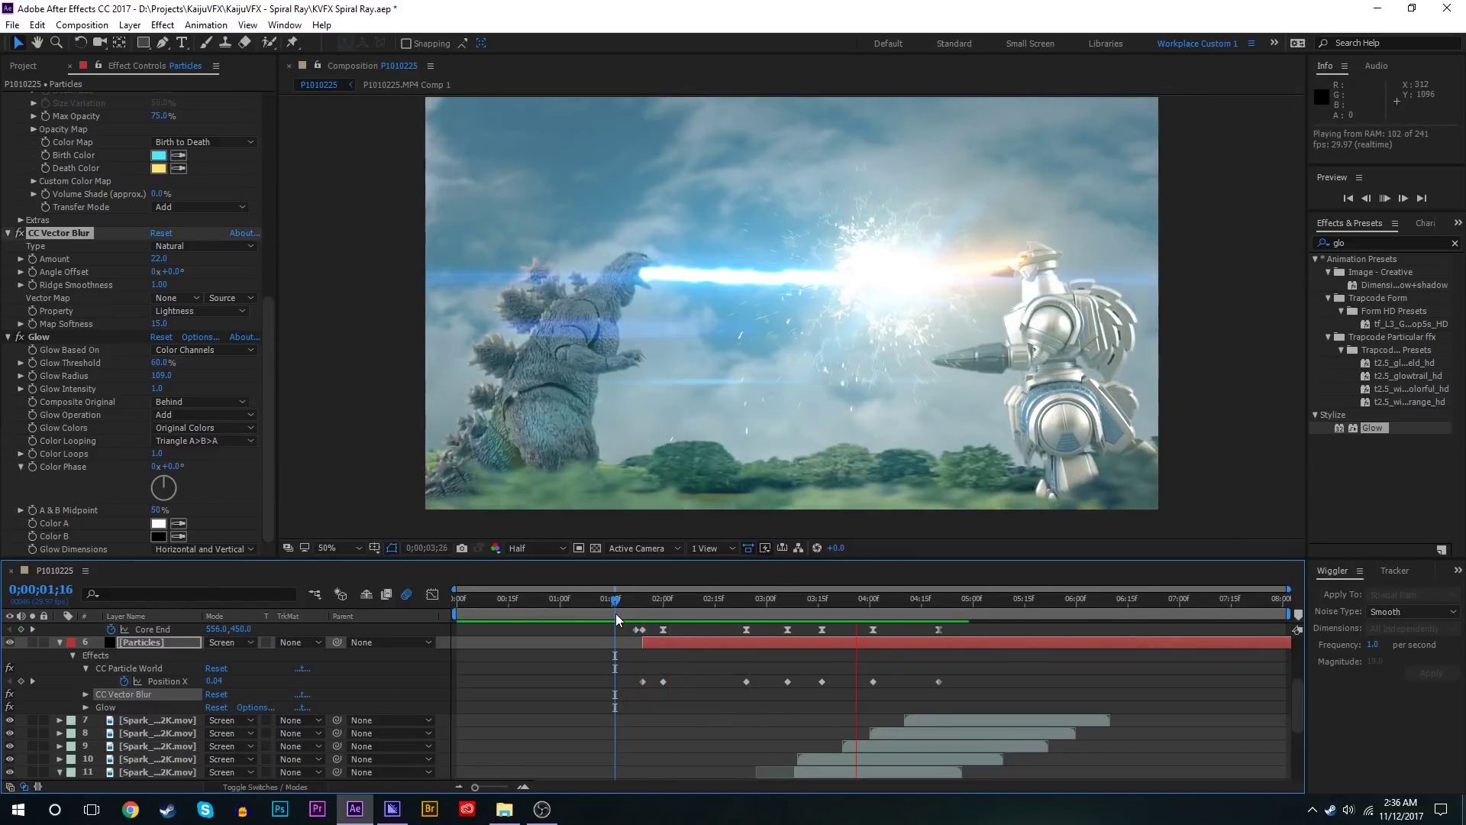
key("space")
left_click_drag(718, 617, 948, 610)
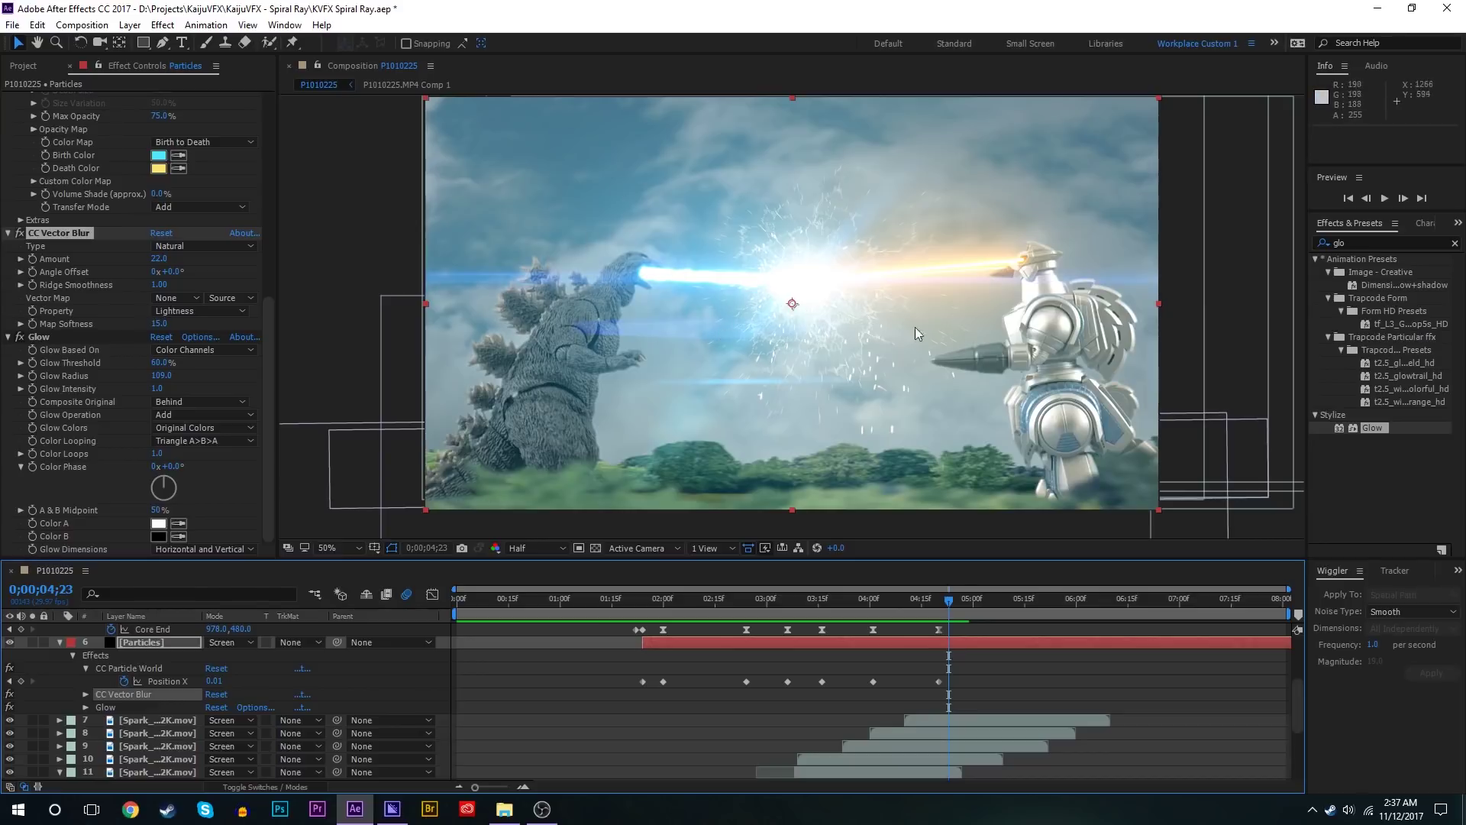
left_click_drag(949, 600, 1010, 601)
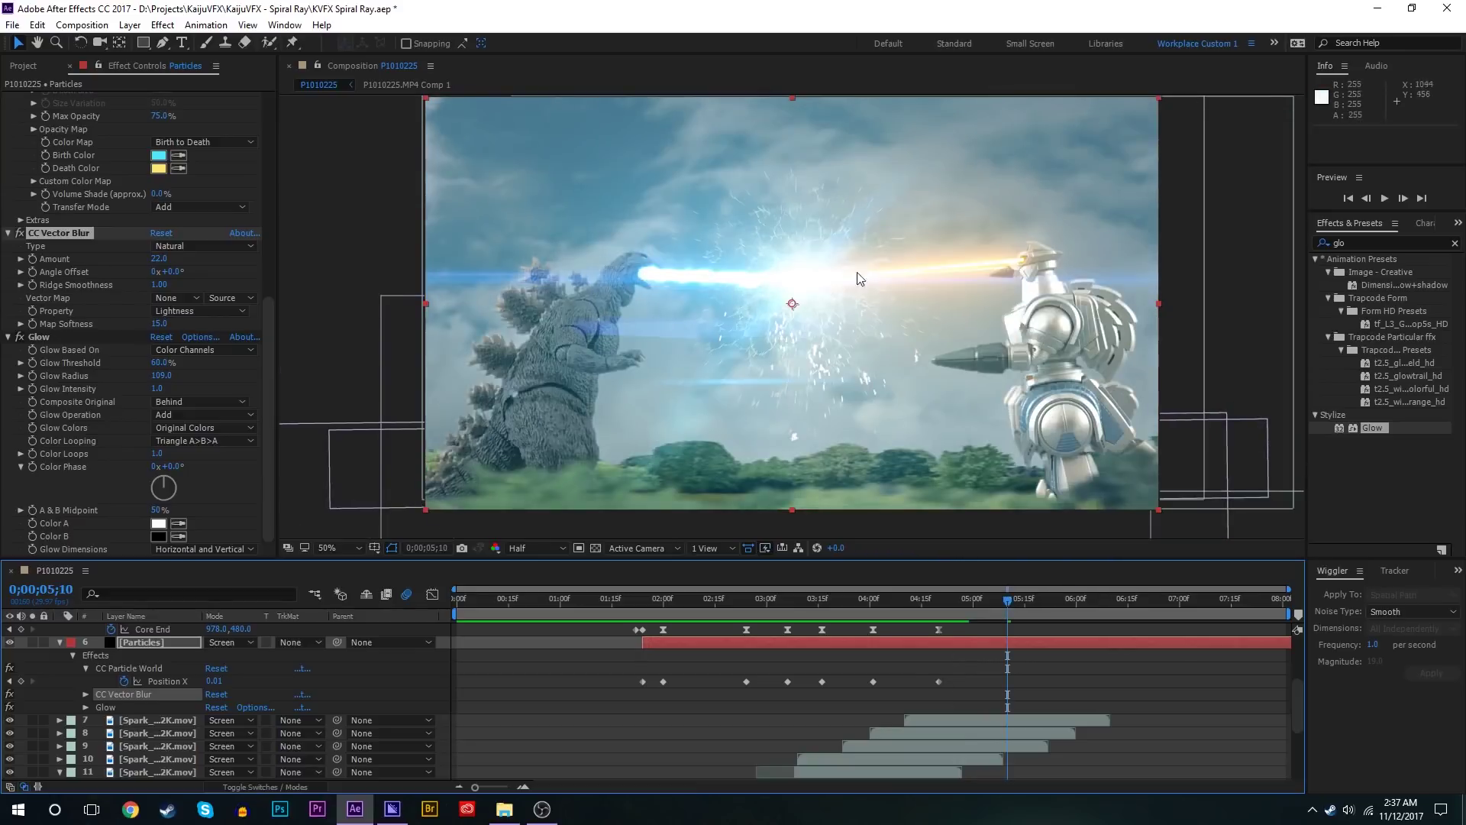
Step: Reveal the Saber Core Start and Core End properties on the Moguera beam
left_click(42, 67)
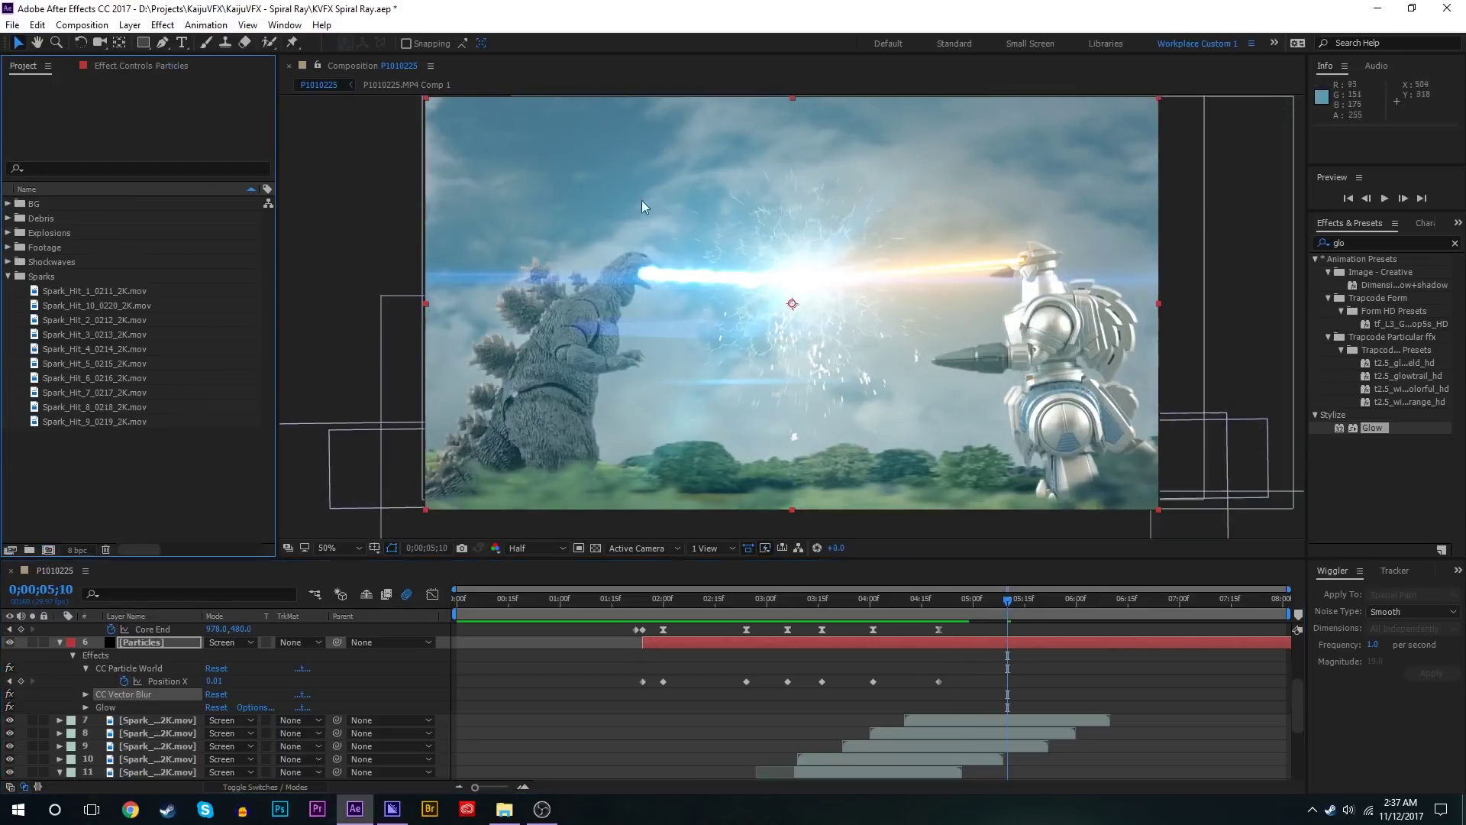
left_click(976, 658)
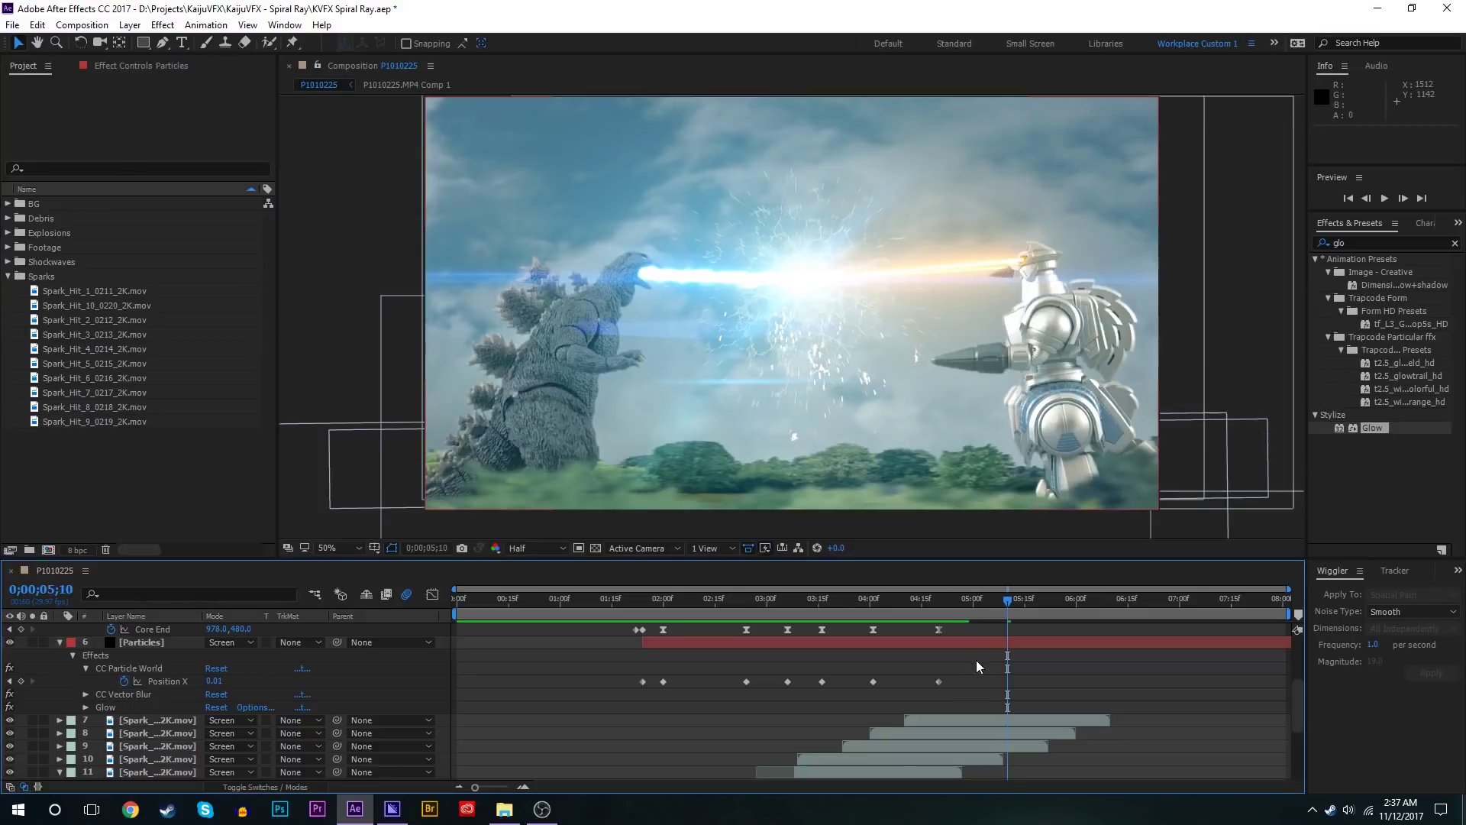
scroll(976, 660, "up", 2)
scroll(987, 652, "up", 3)
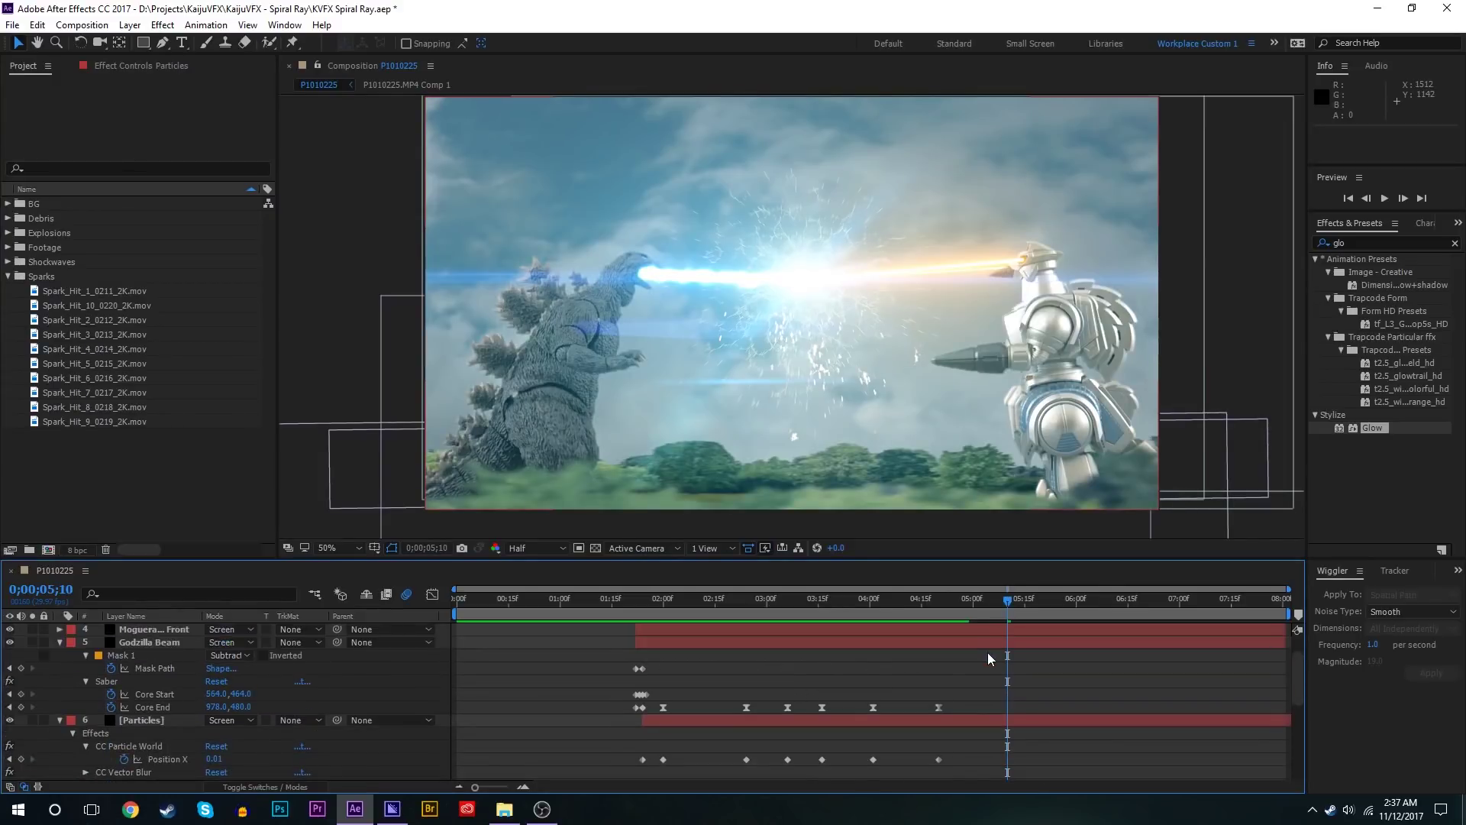
key("ctrl+z")
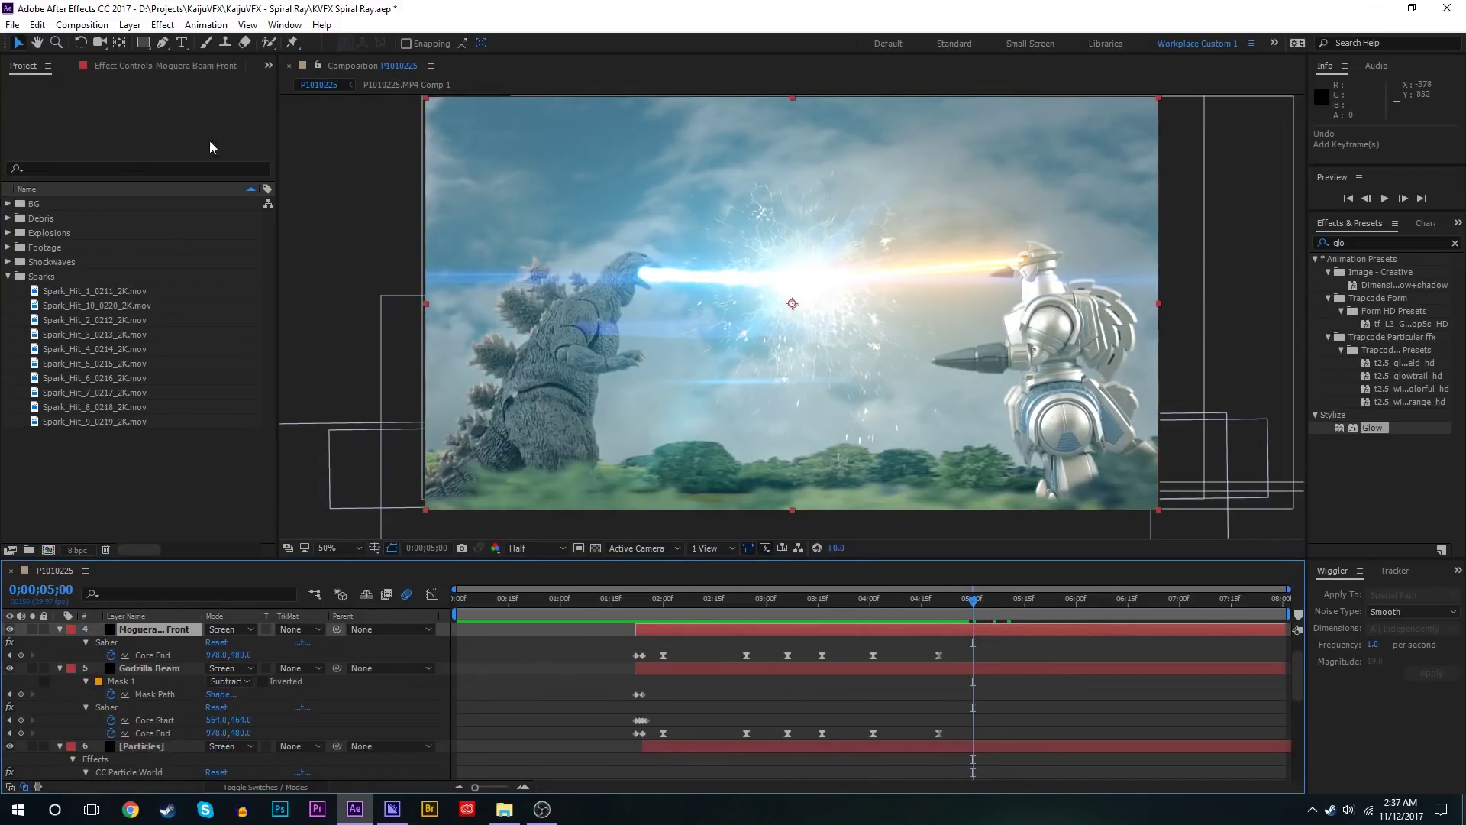
left_click(123, 65)
left_click(41, 202)
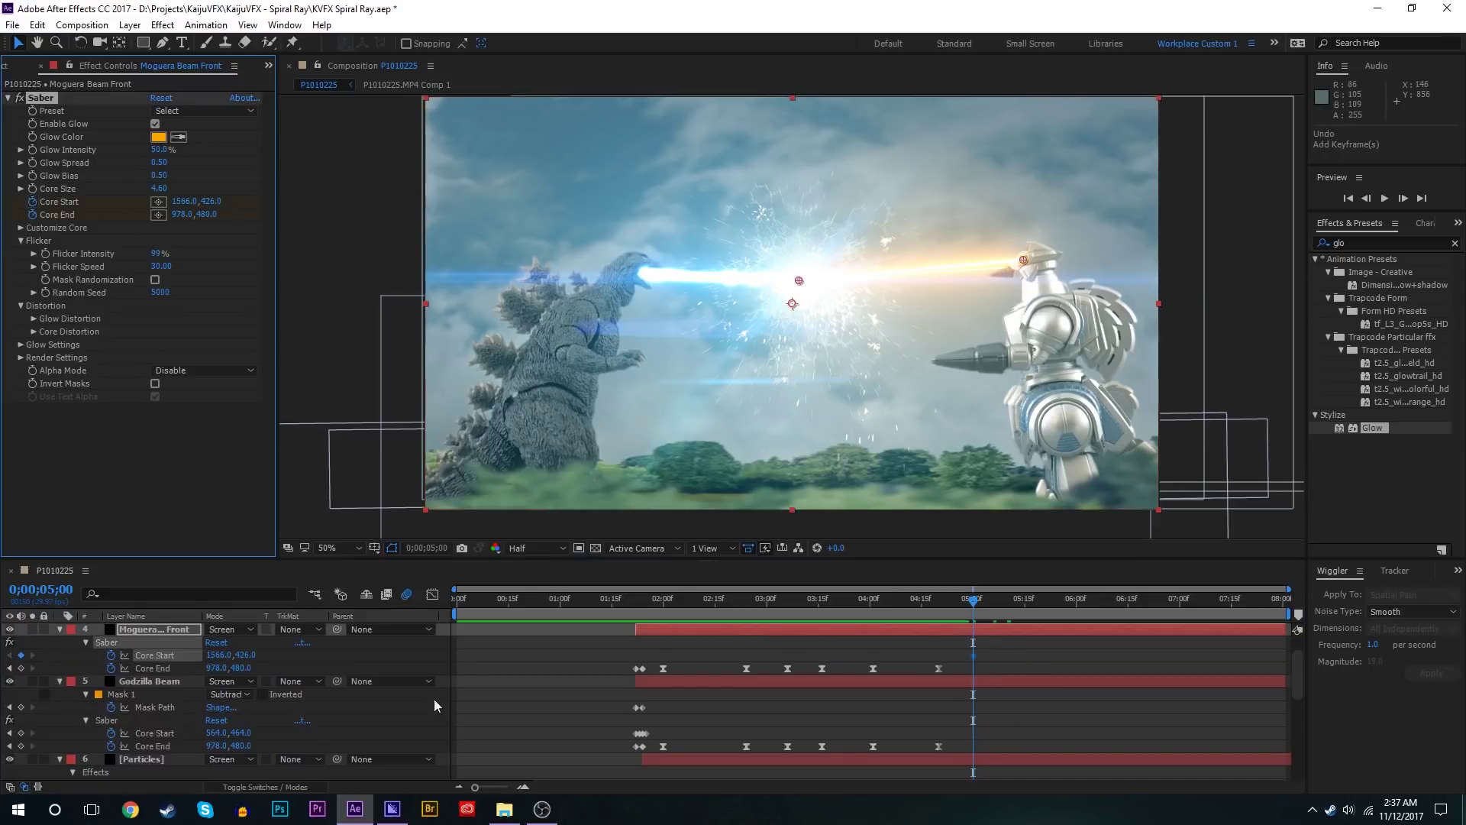
Step: Keyframe Core Start and Core End on both beams at 5;00
left_click(21, 733)
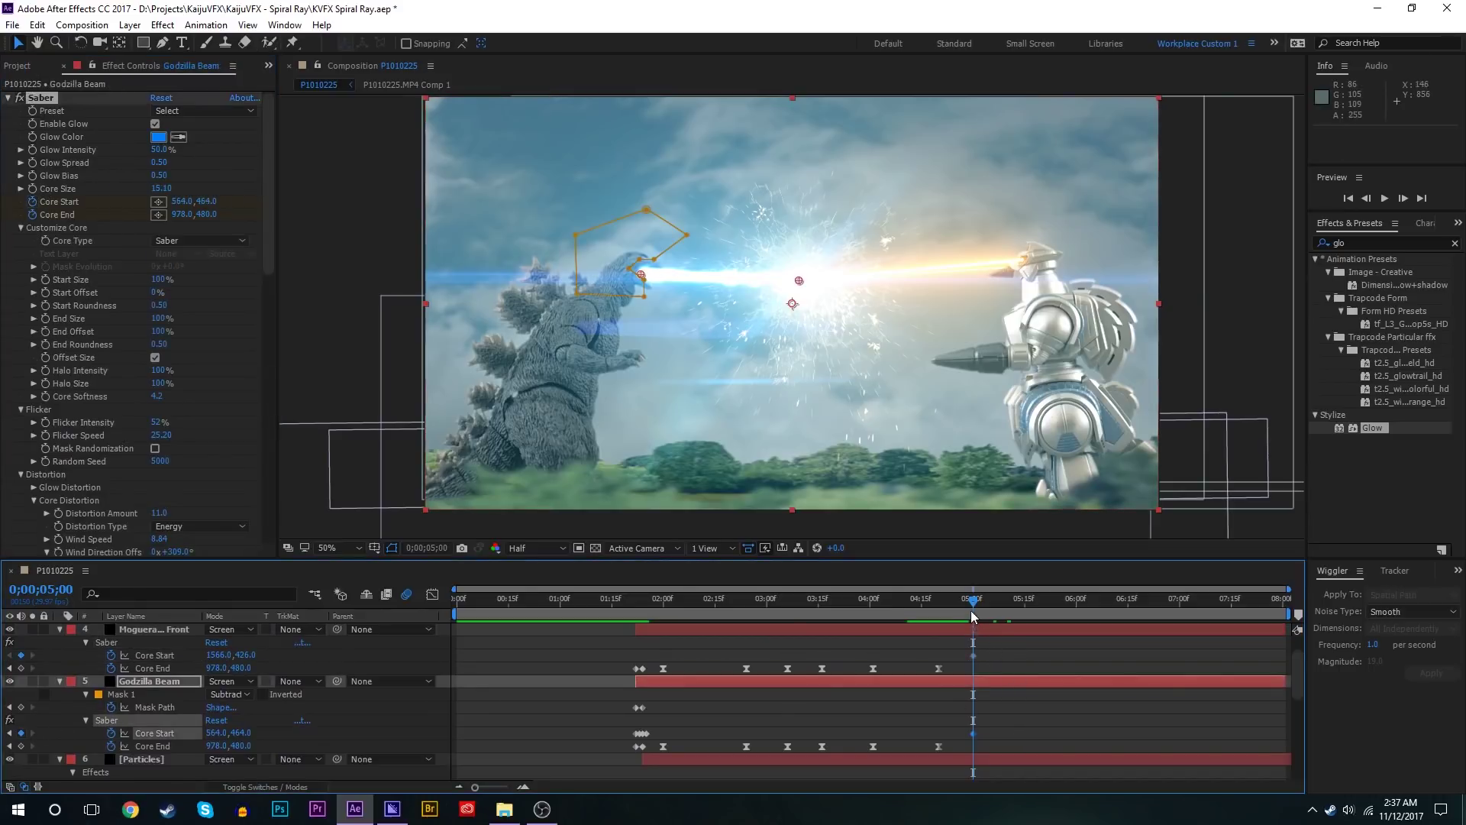
left_click(21, 668)
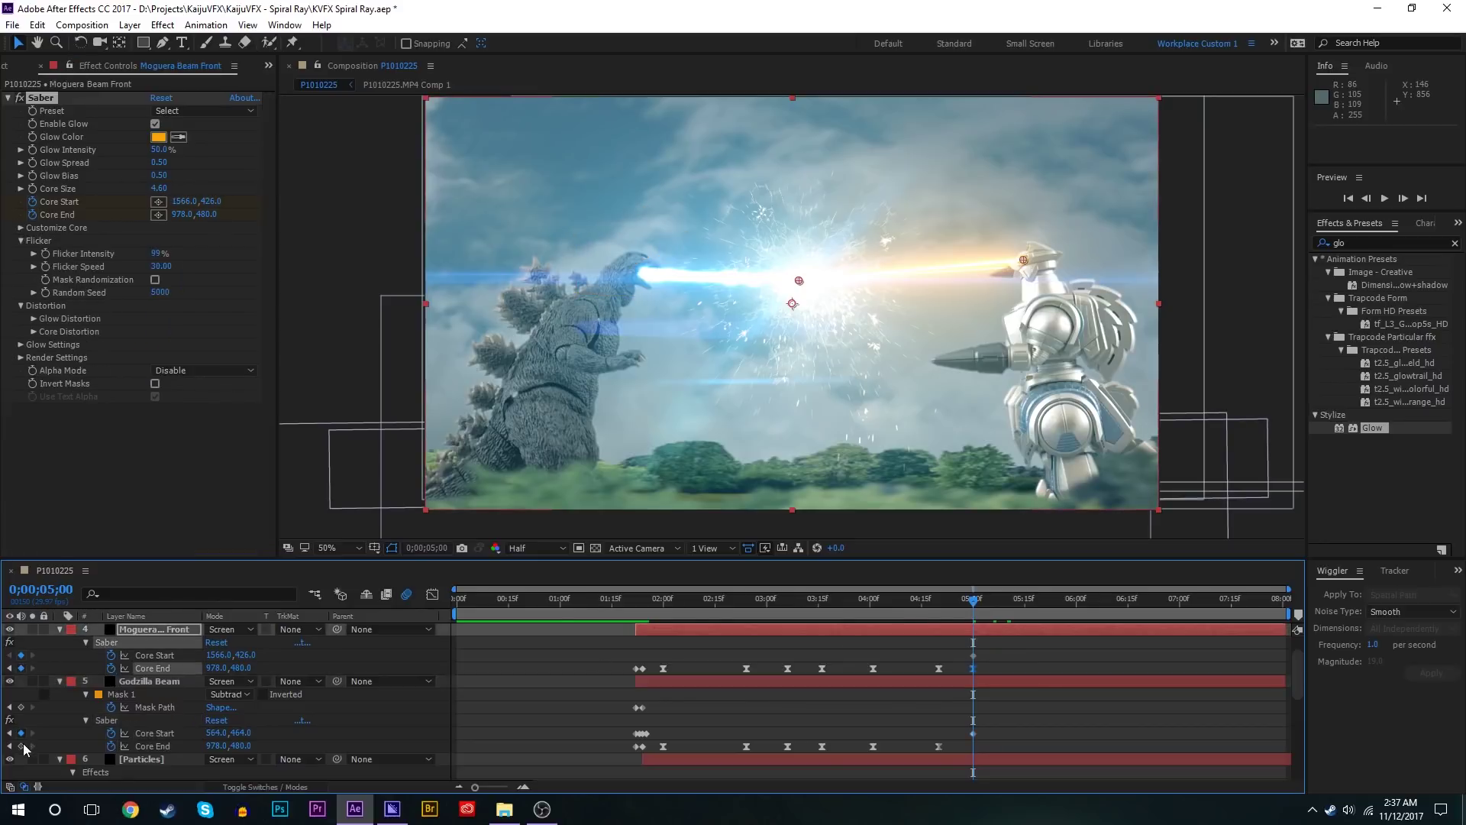
left_click(22, 746)
left_click_drag(973, 603, 988, 606)
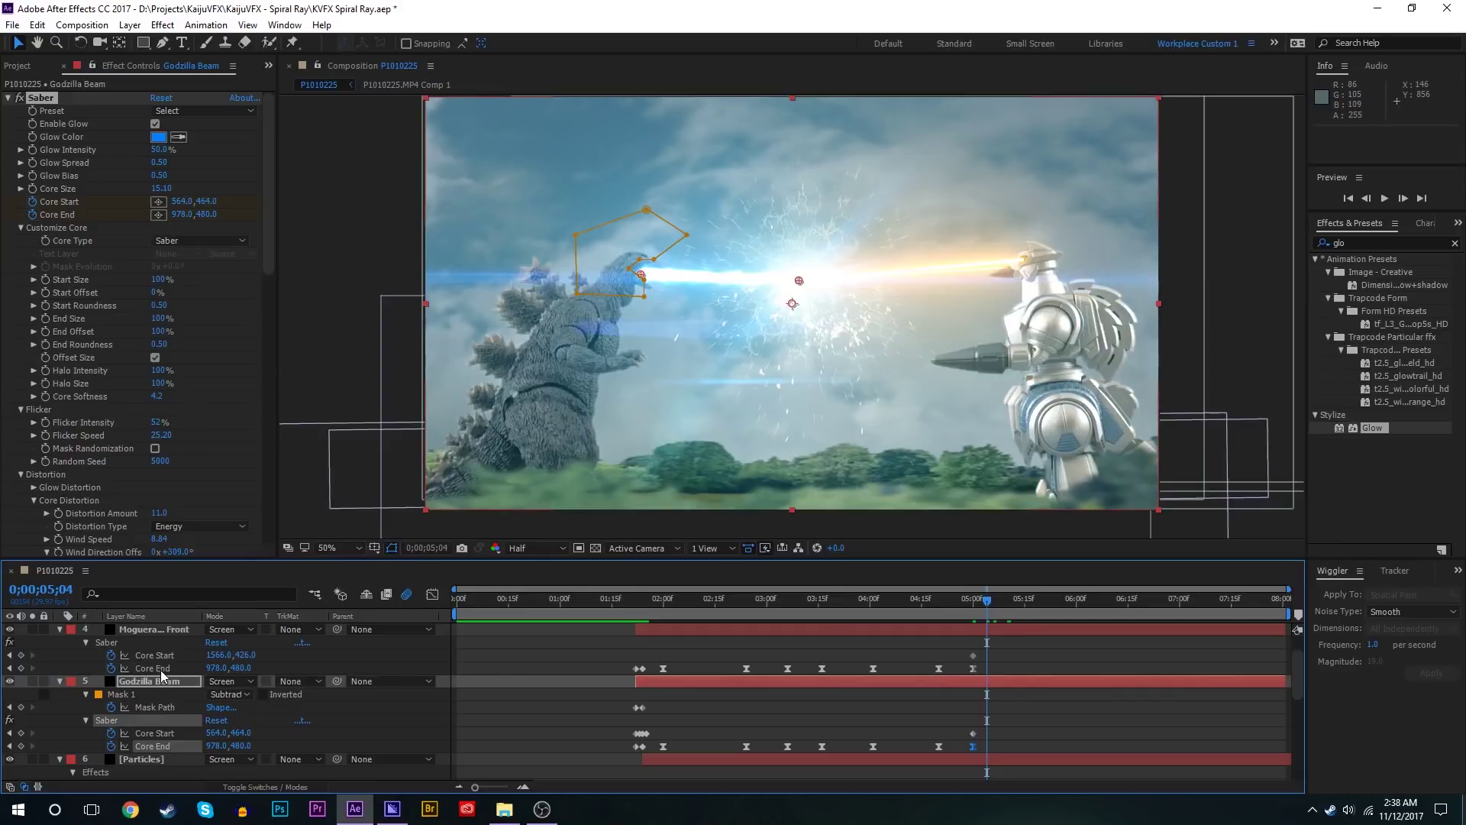
Step: A few frames later, set the Moguera beam's Core Start to 978,480
left_click(216, 655)
key("Return")
left_click(241, 656)
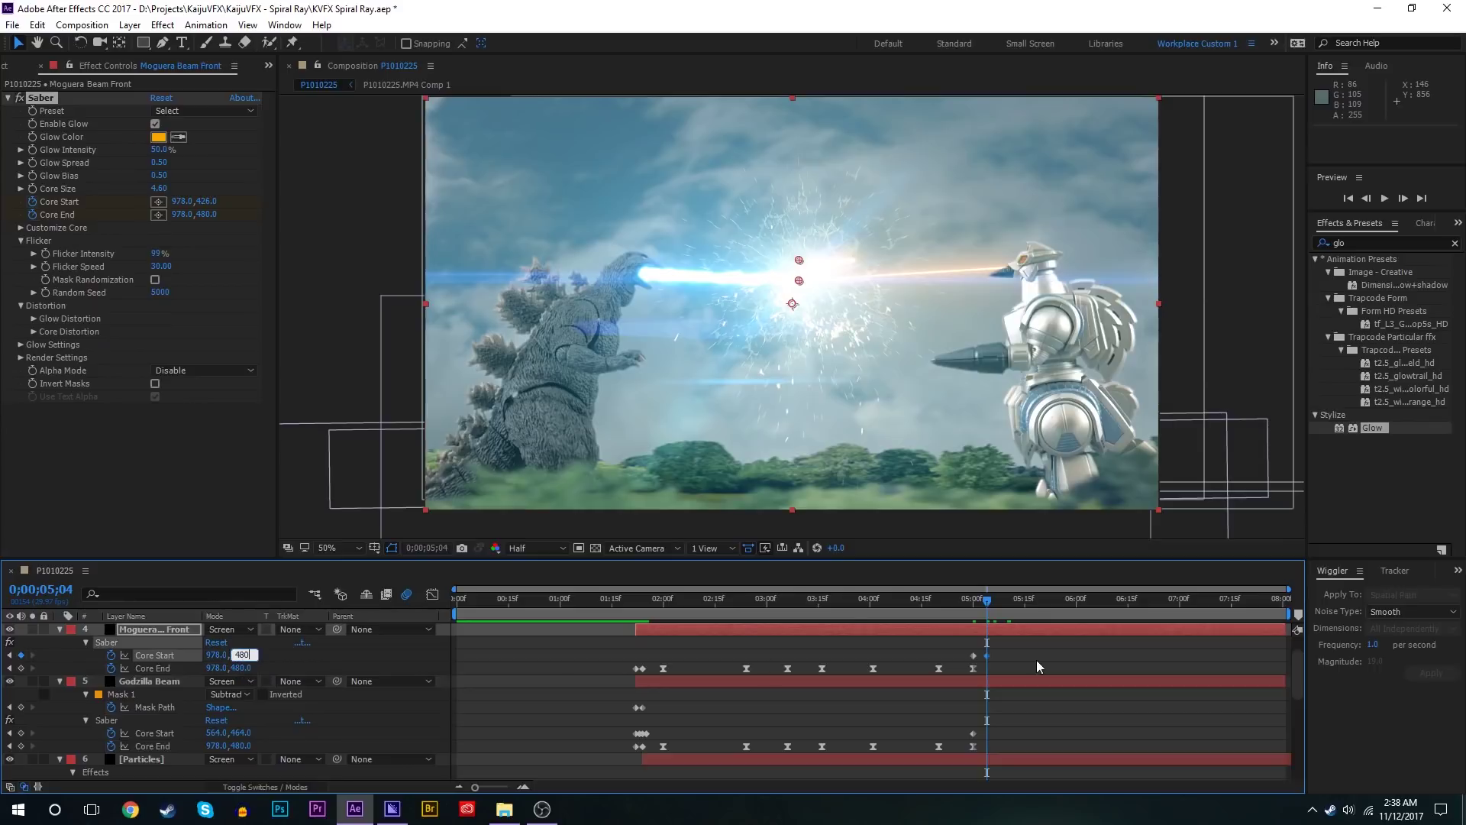
key("Return")
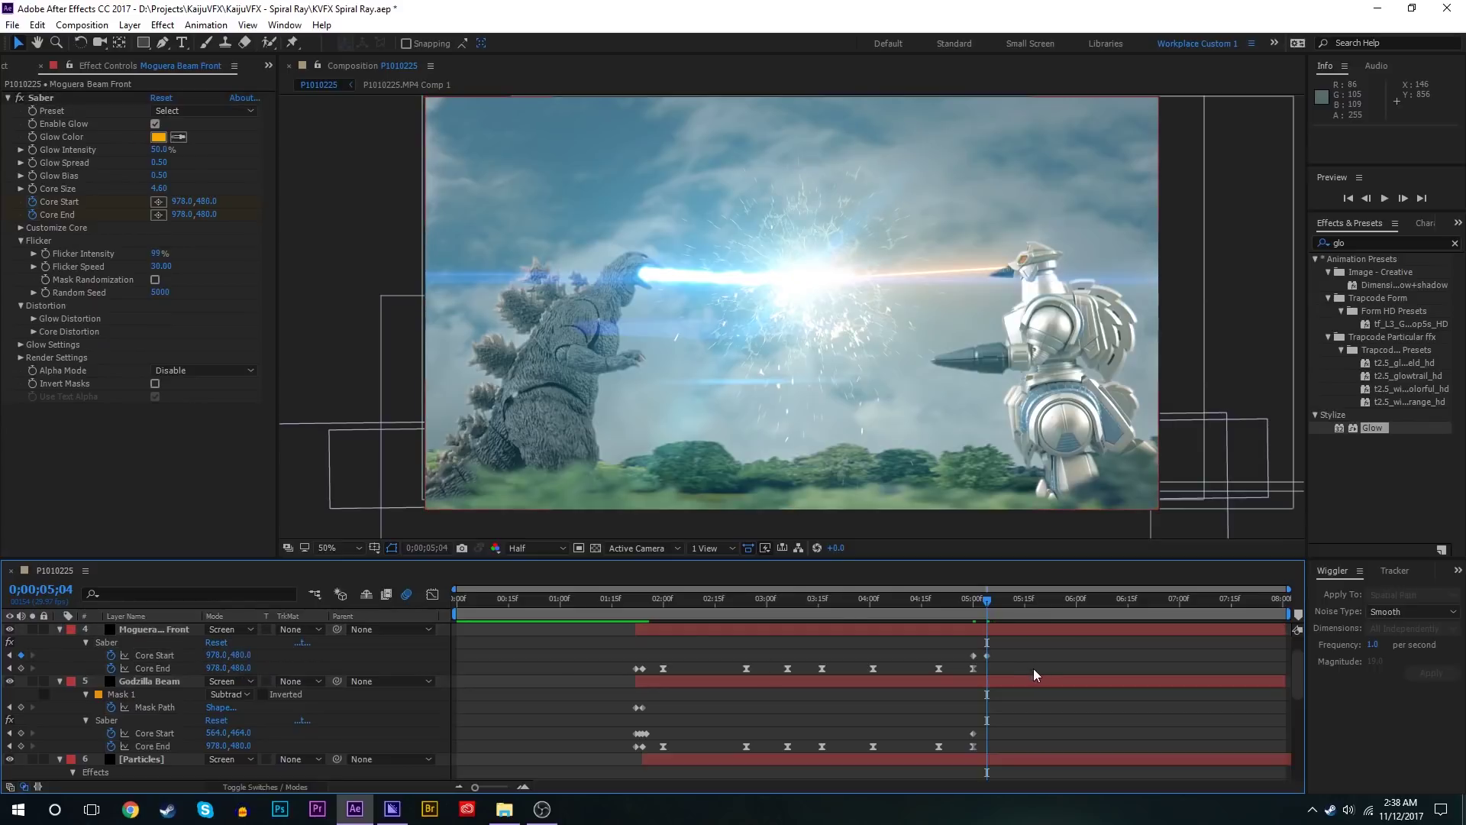
Step: Paste the 978,480 Core Start keyframe onto Godzilla Beam, then return to 5;00
left_click(974, 668)
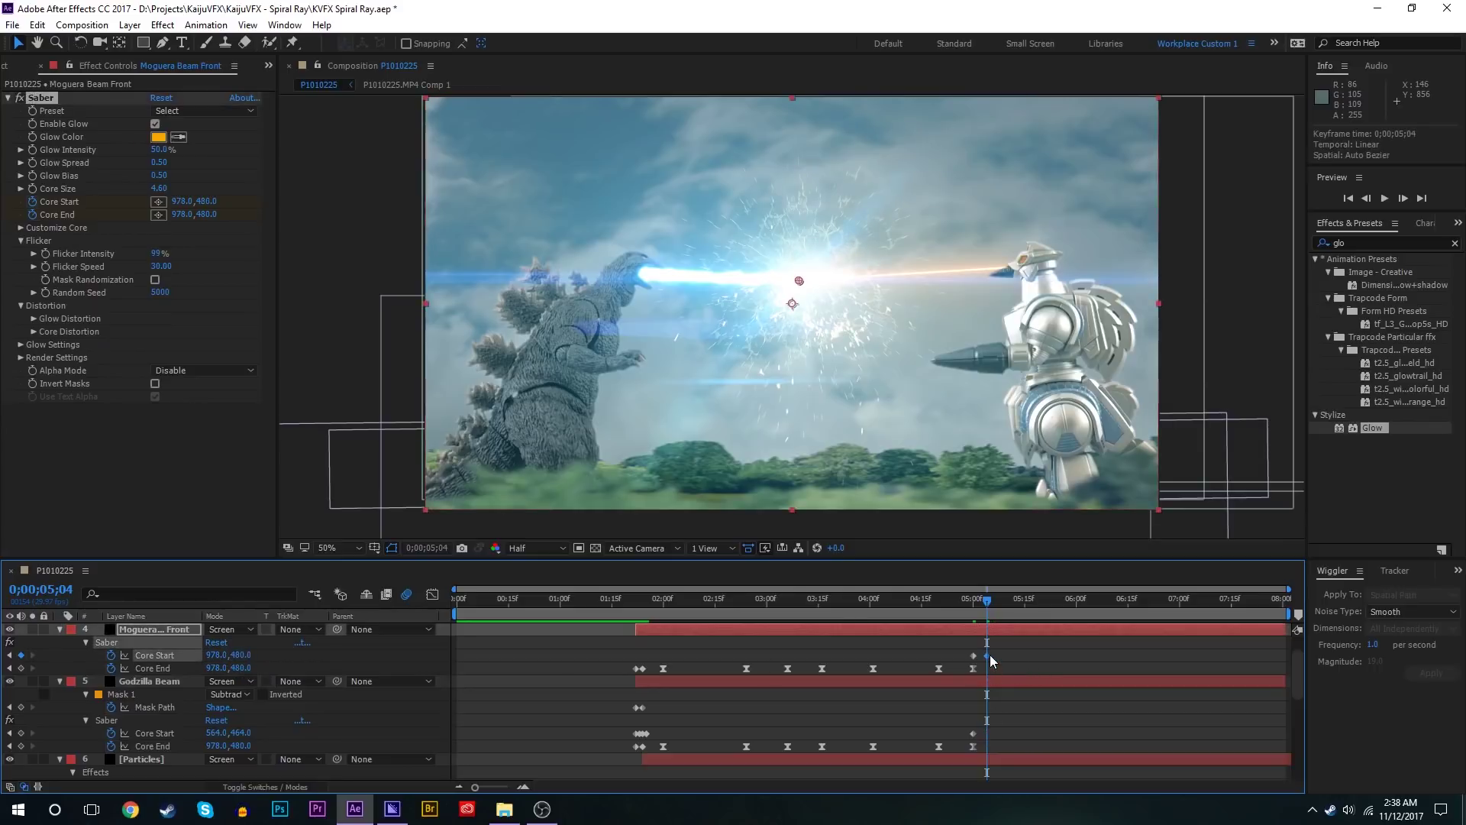
left_click(973, 734)
key("ctrl+v")
scroll(1014, 730, "down", 3)
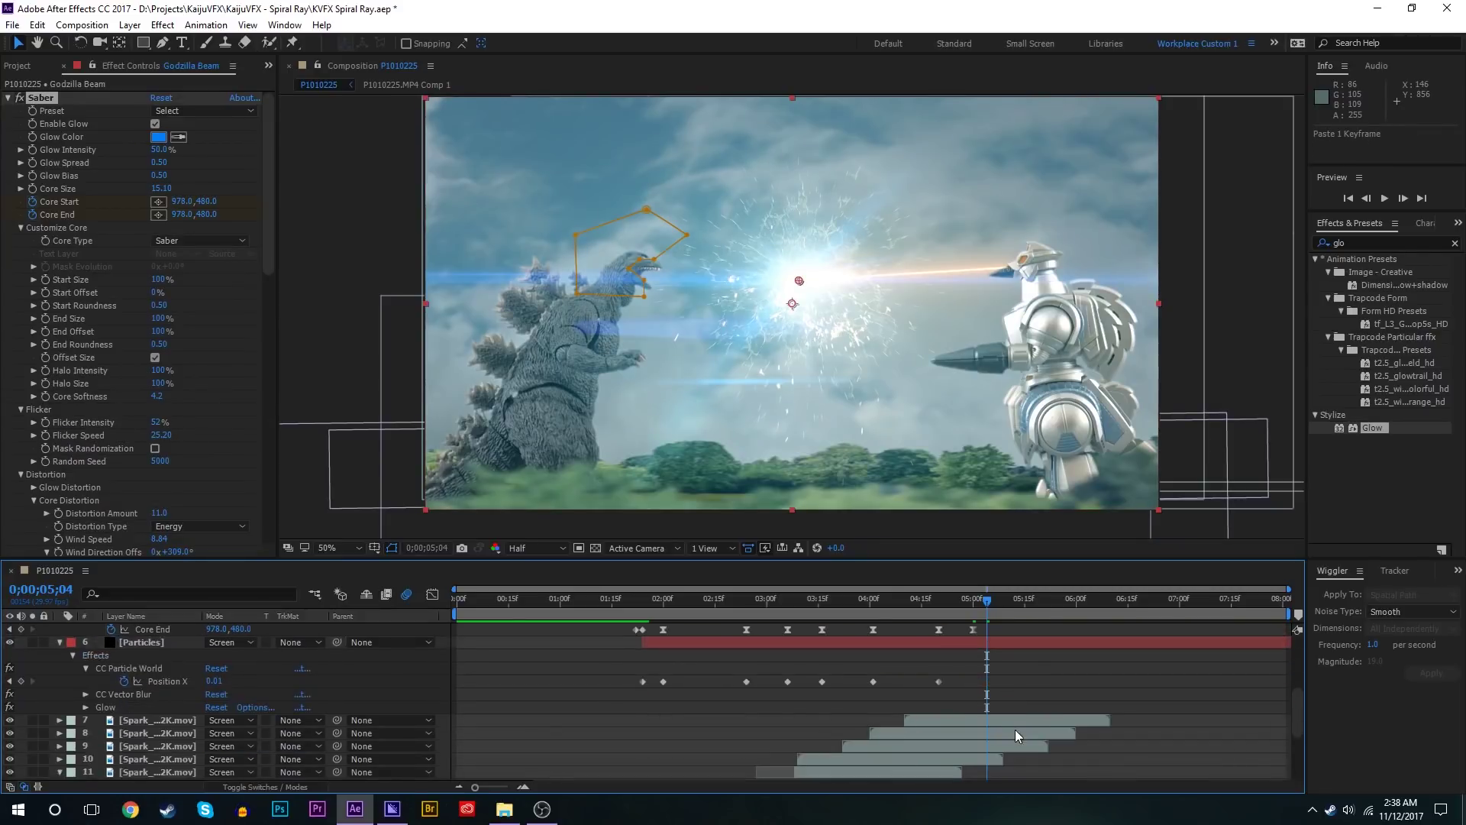
left_click(970, 646)
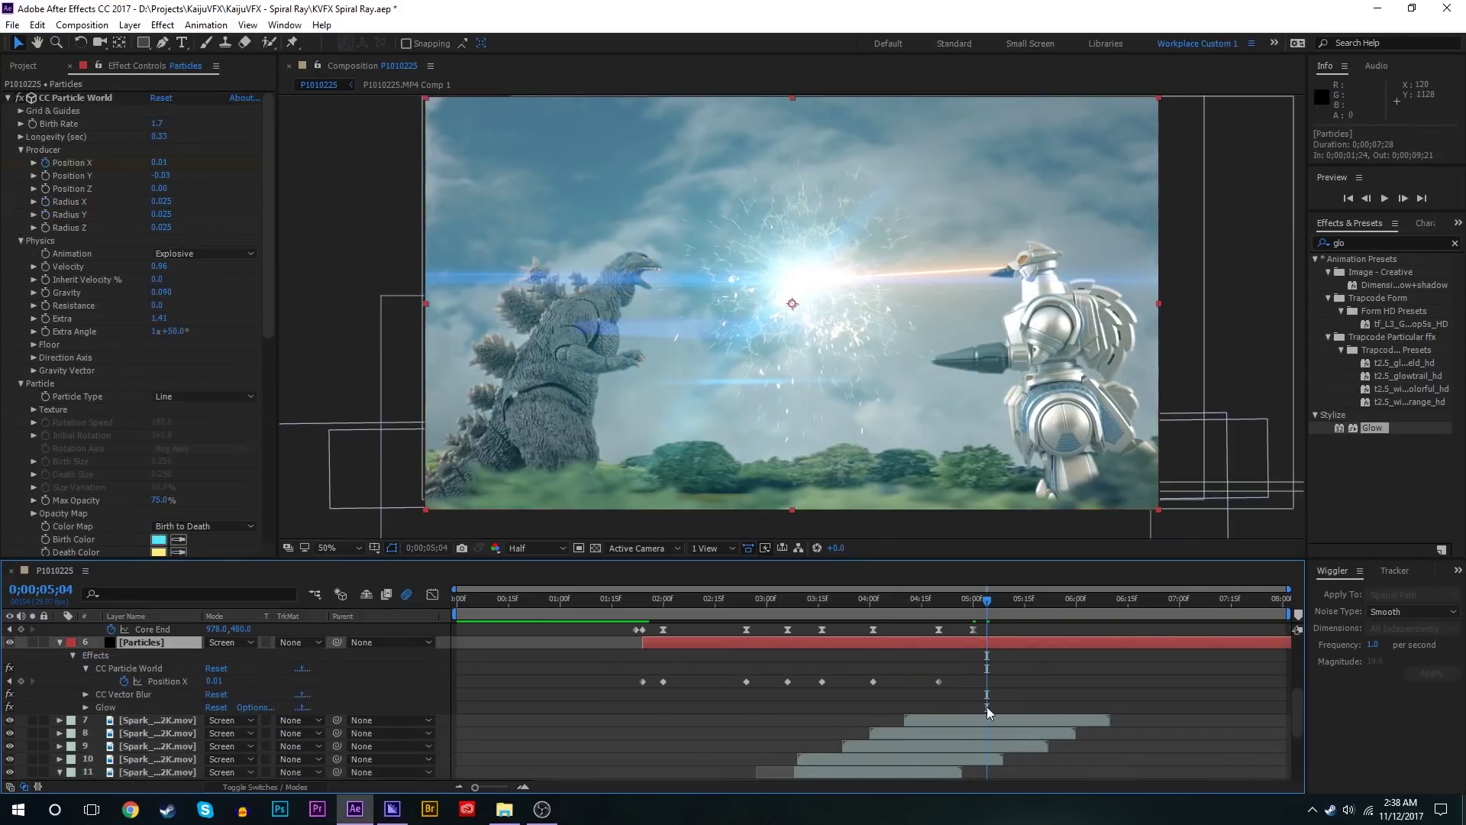
scroll(986, 707, "down", 5)
left_click(959, 727)
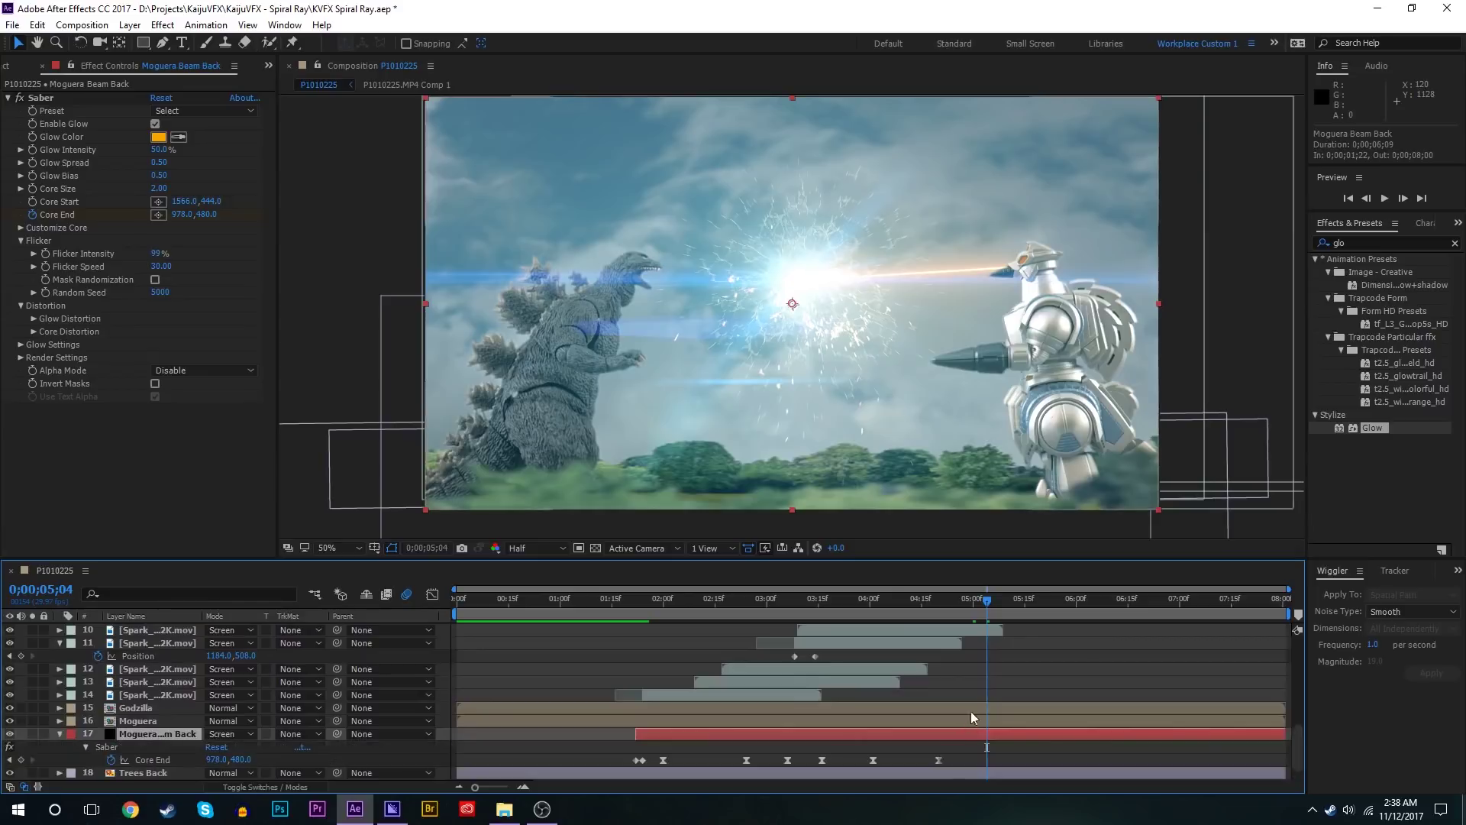
scroll(969, 621, "up", 5)
left_click(976, 605)
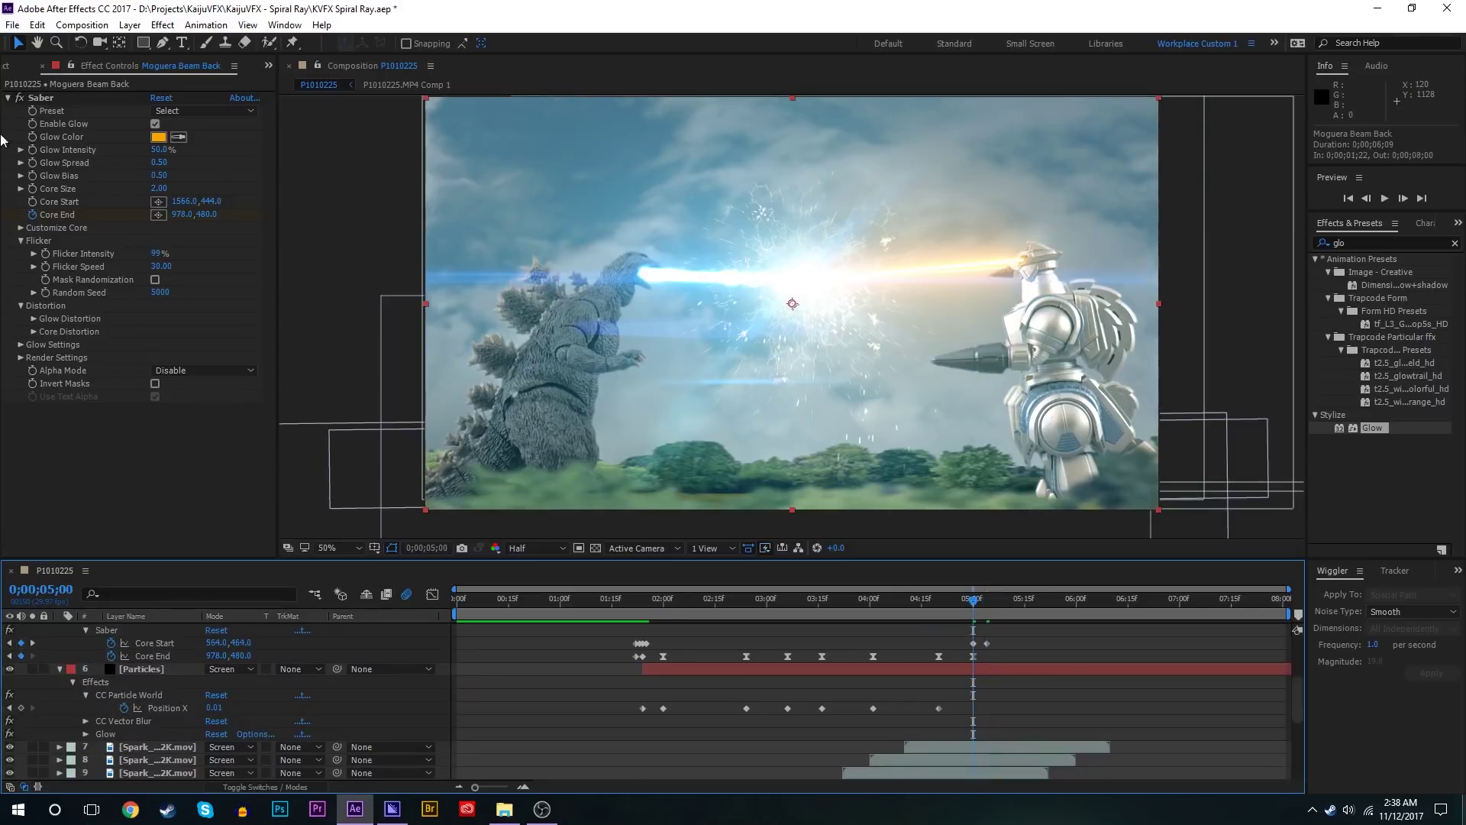
scroll(971, 612, "down", 5)
scroll(987, 678, "up", 5)
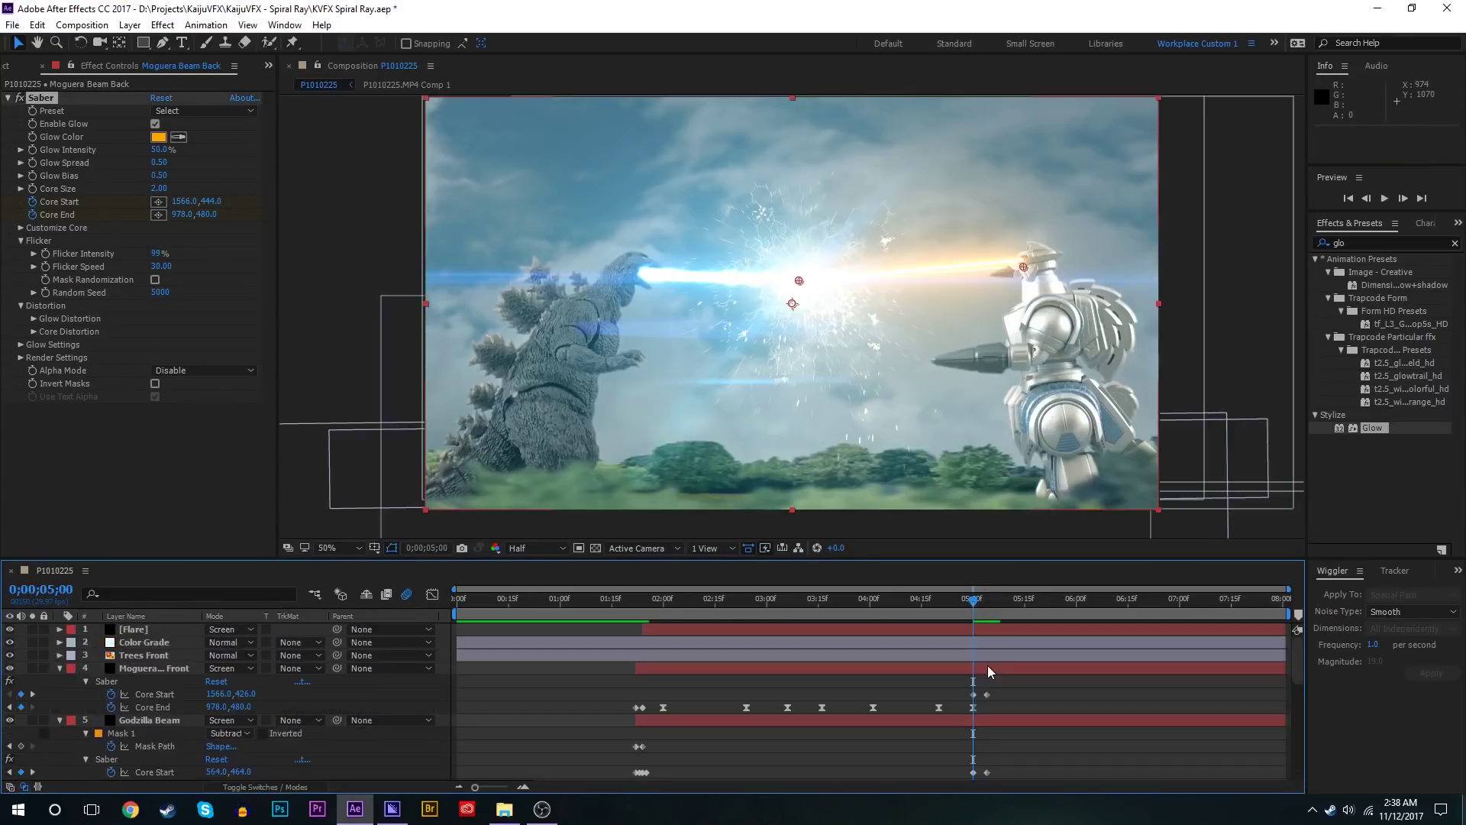
Step: Set the CC Particle World Birth Rate to 0 at frame 05;04 and preview the clash
left_click(984, 631)
scroll(992, 689, "down", 2)
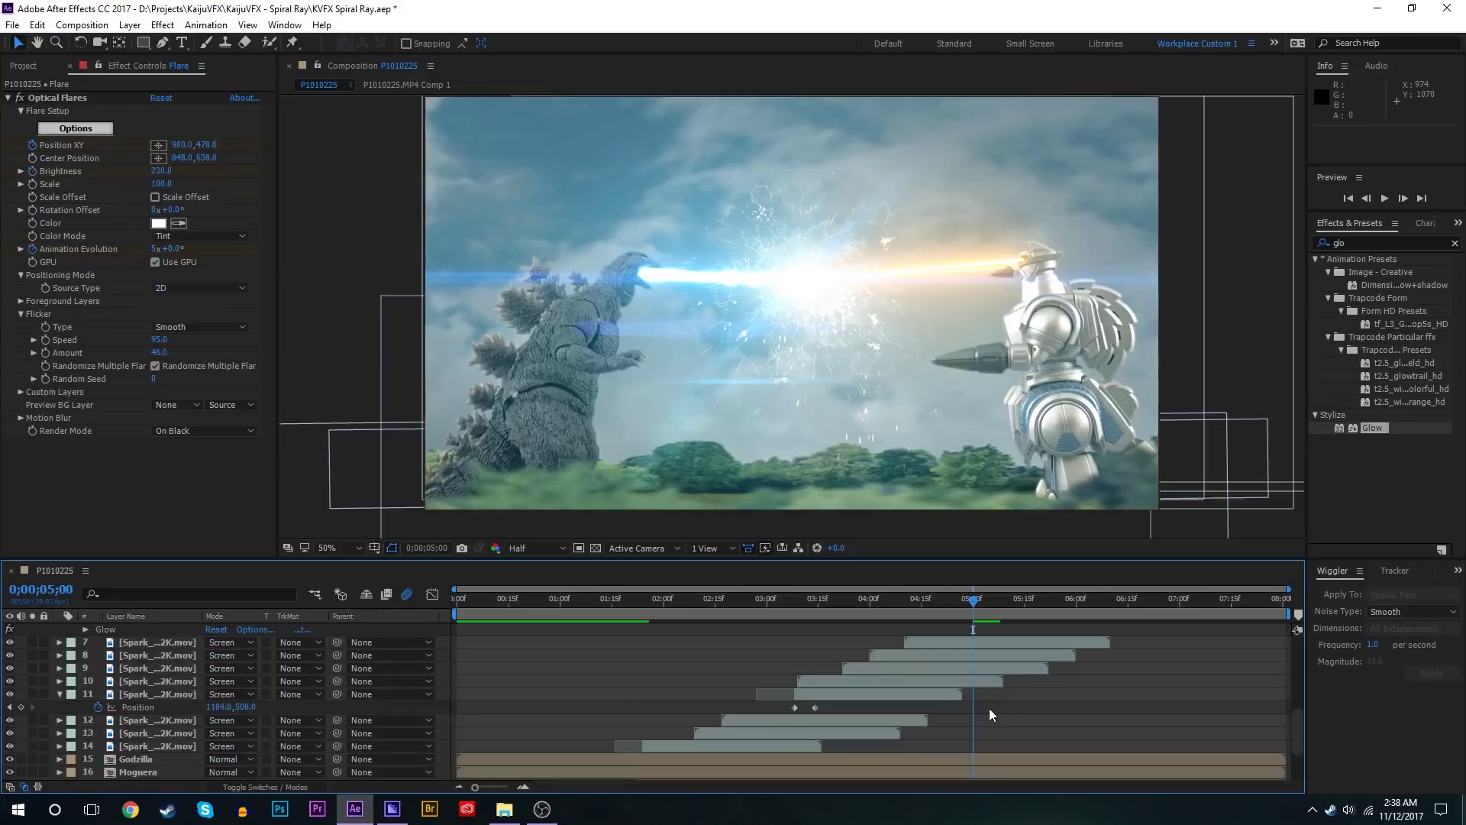
left_click(979, 720)
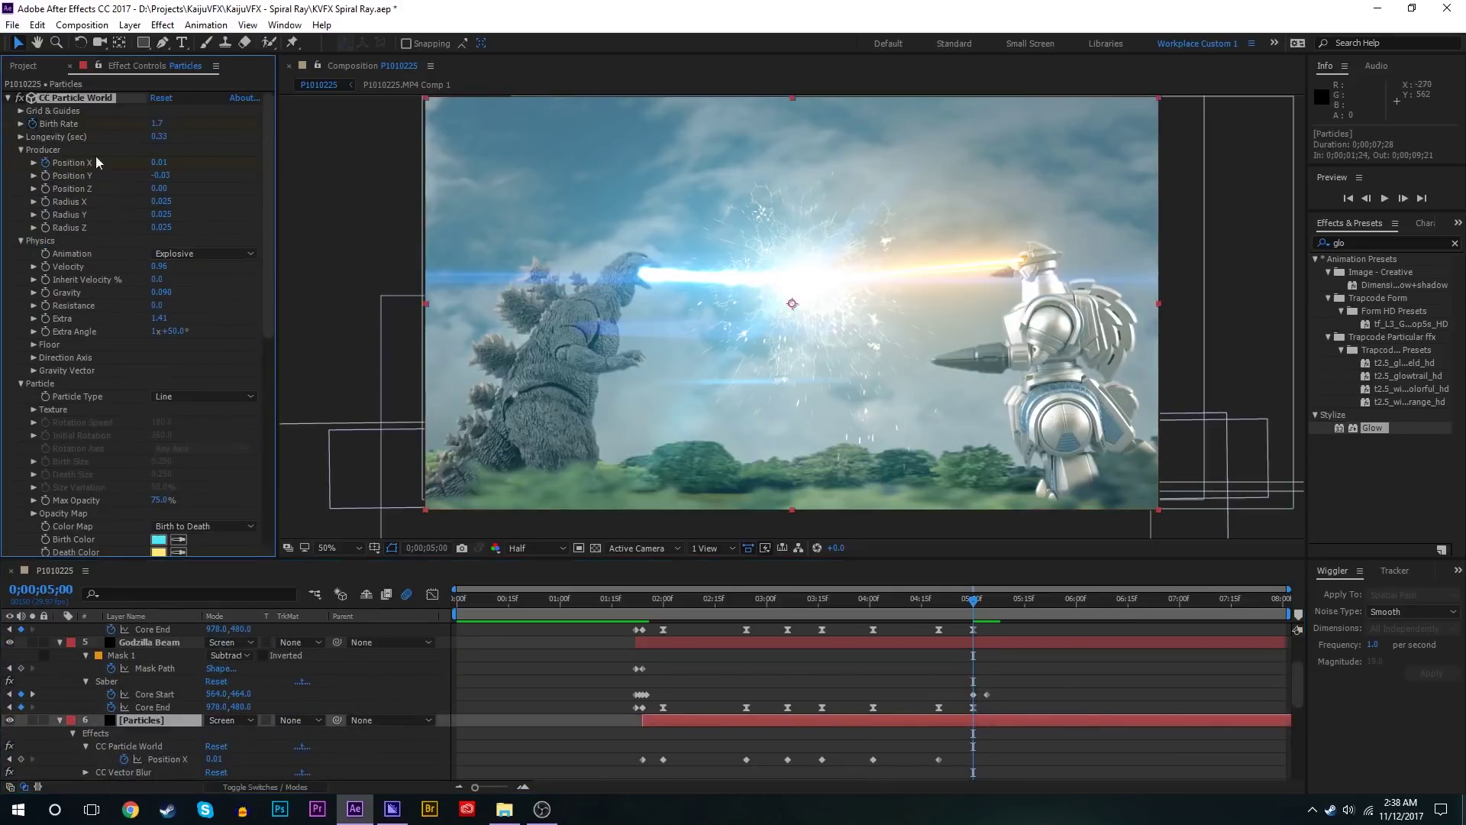
left_click(73, 98)
left_click(985, 609)
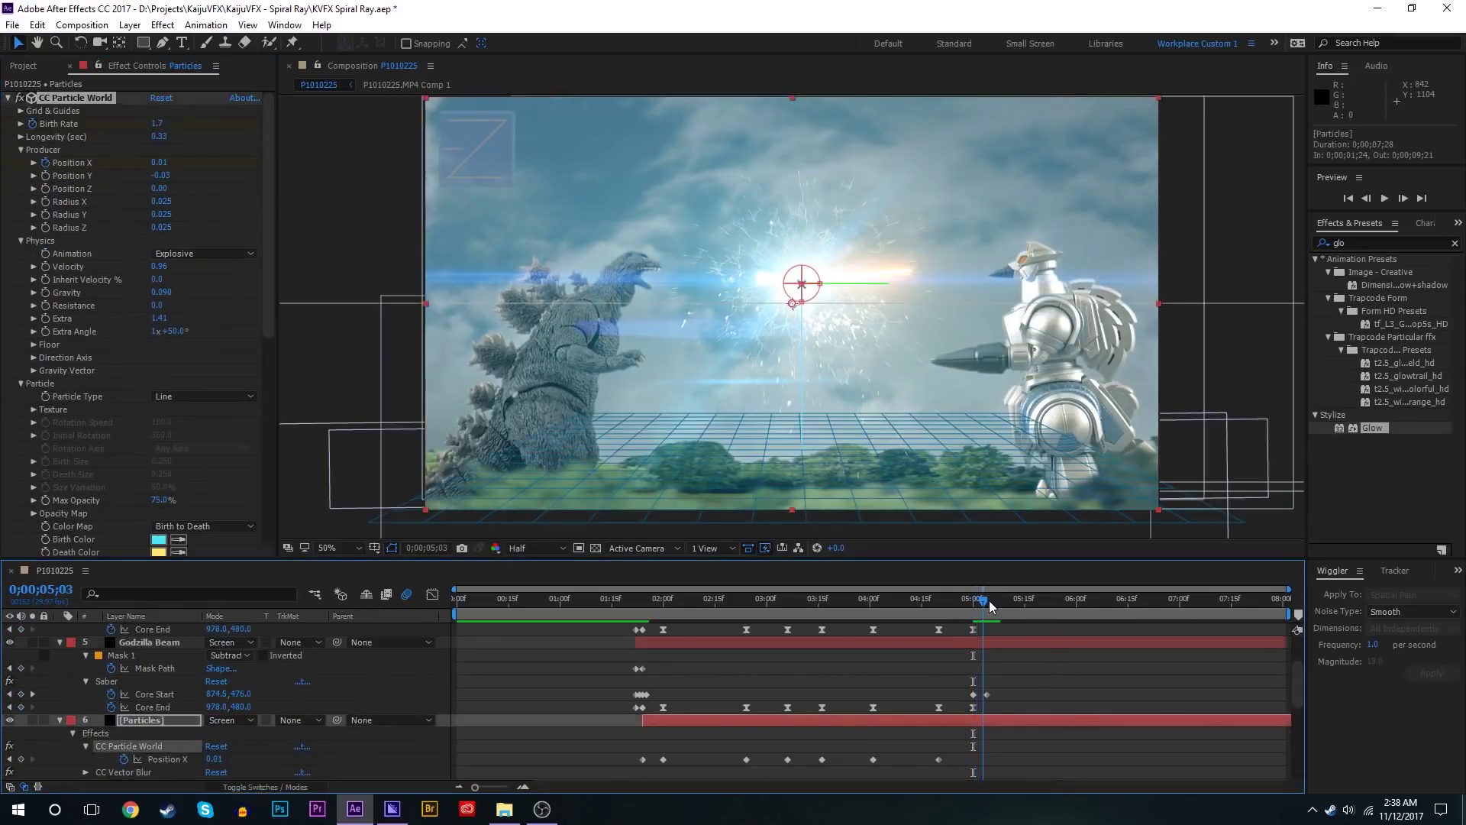
key("Page_Down")
left_click(159, 124)
type("0")
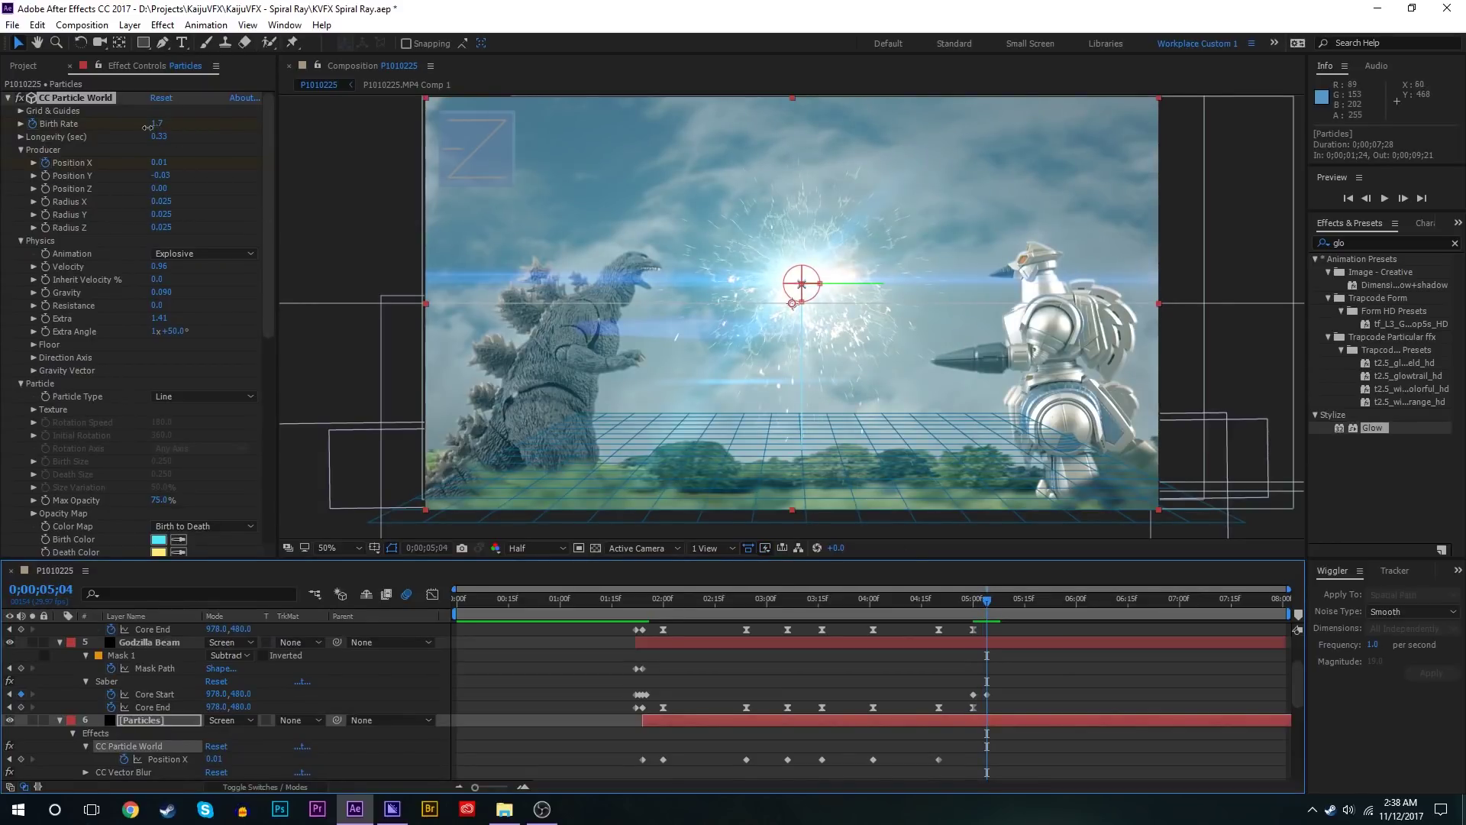
key("Return")
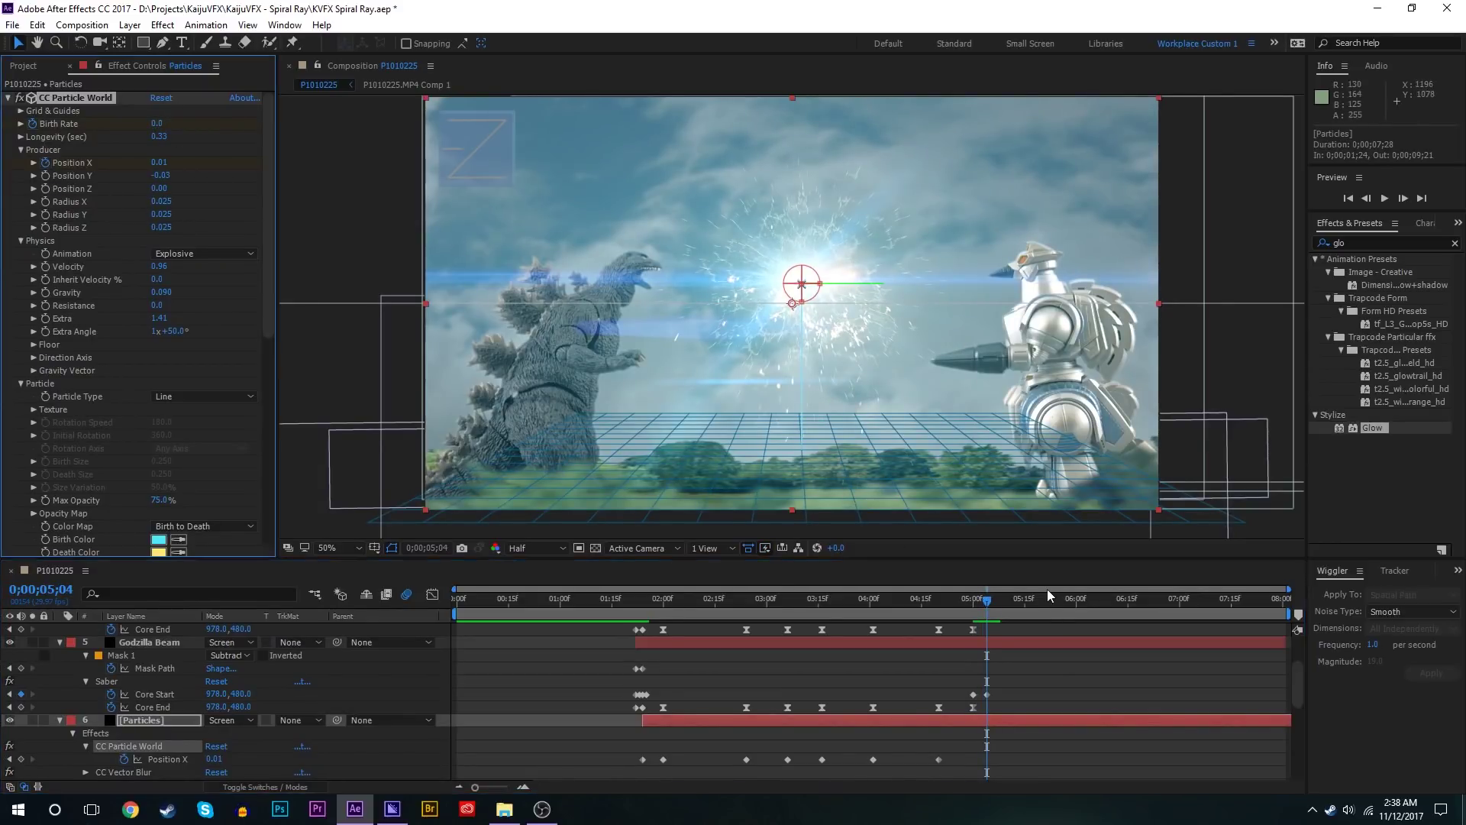
key("space")
left_click(981, 600)
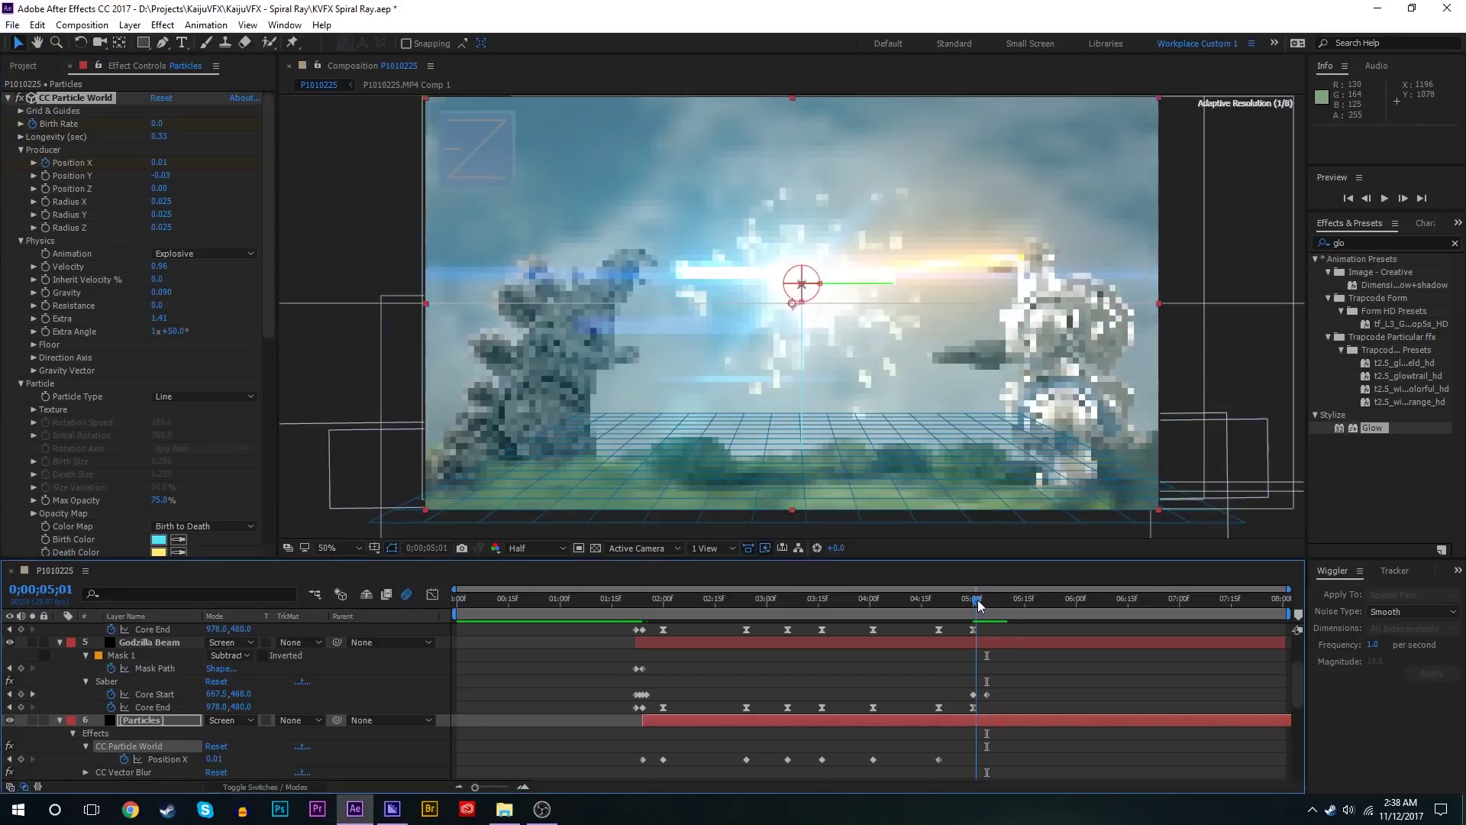
Step: Keyframe the flare Brightness at 05;02 and fade it to 0 one frame after 05;04
left_click(610, 428)
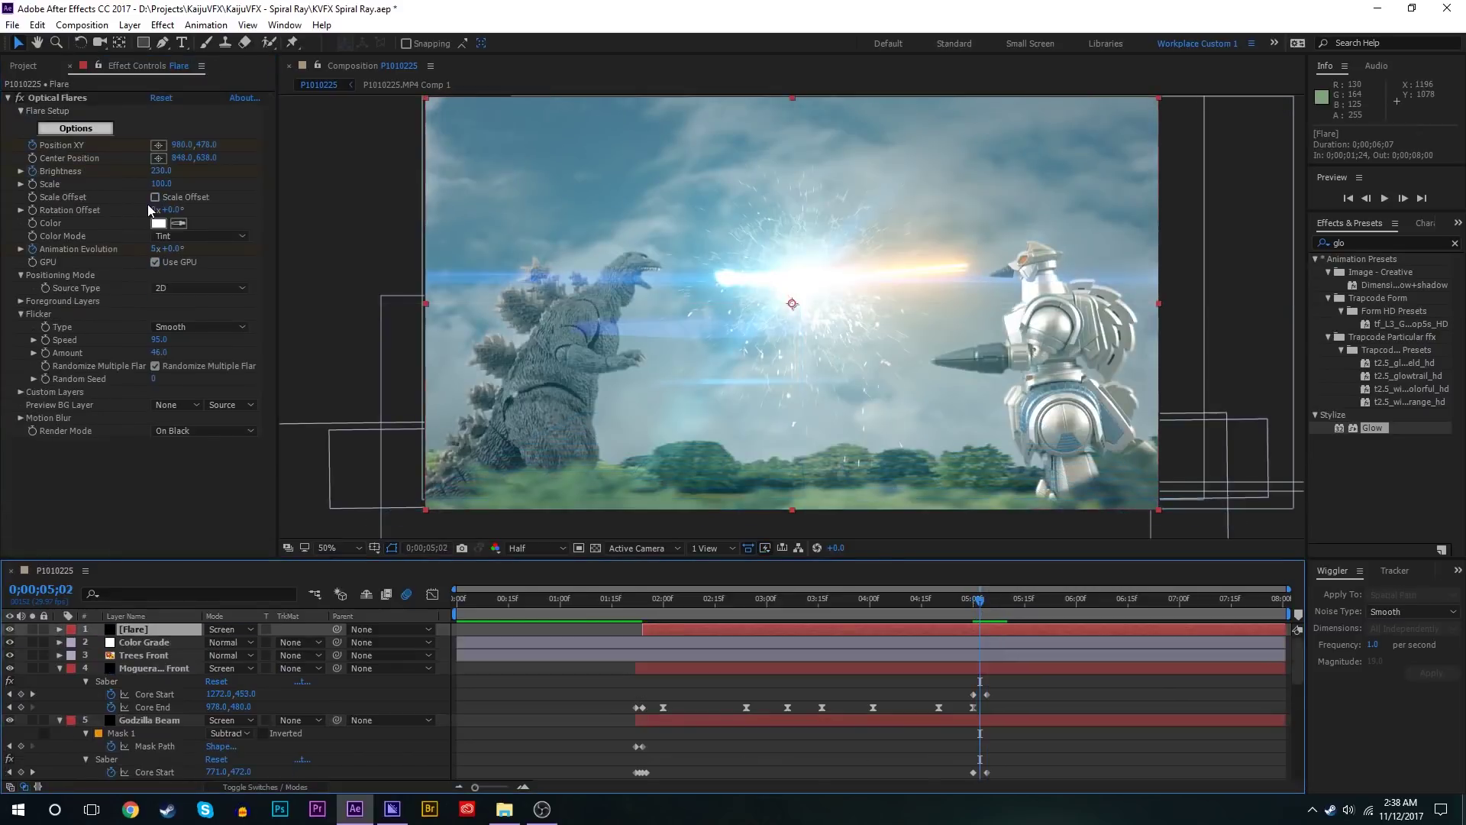
key("u")
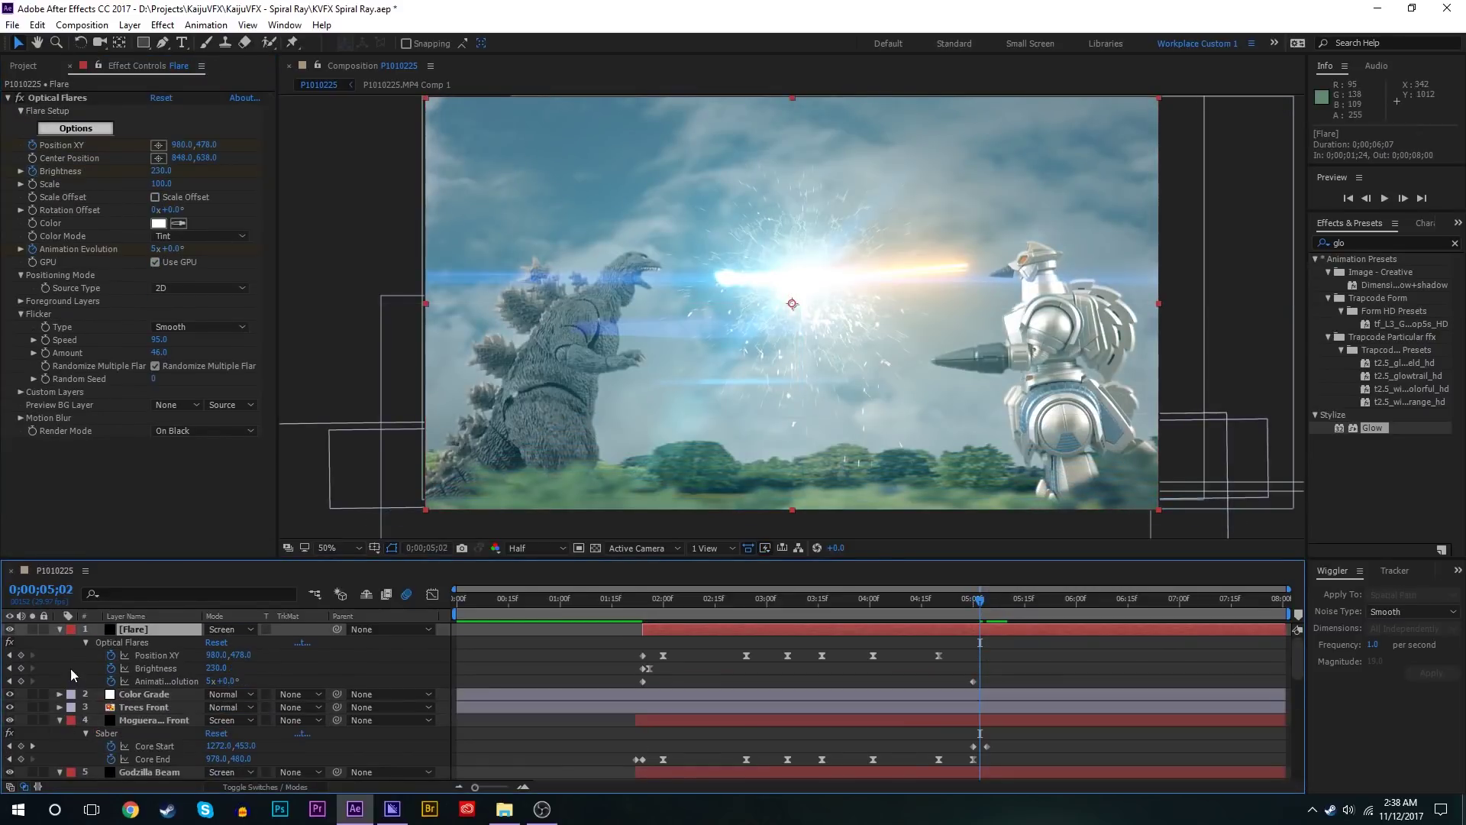
left_click(20, 667)
left_click(986, 608)
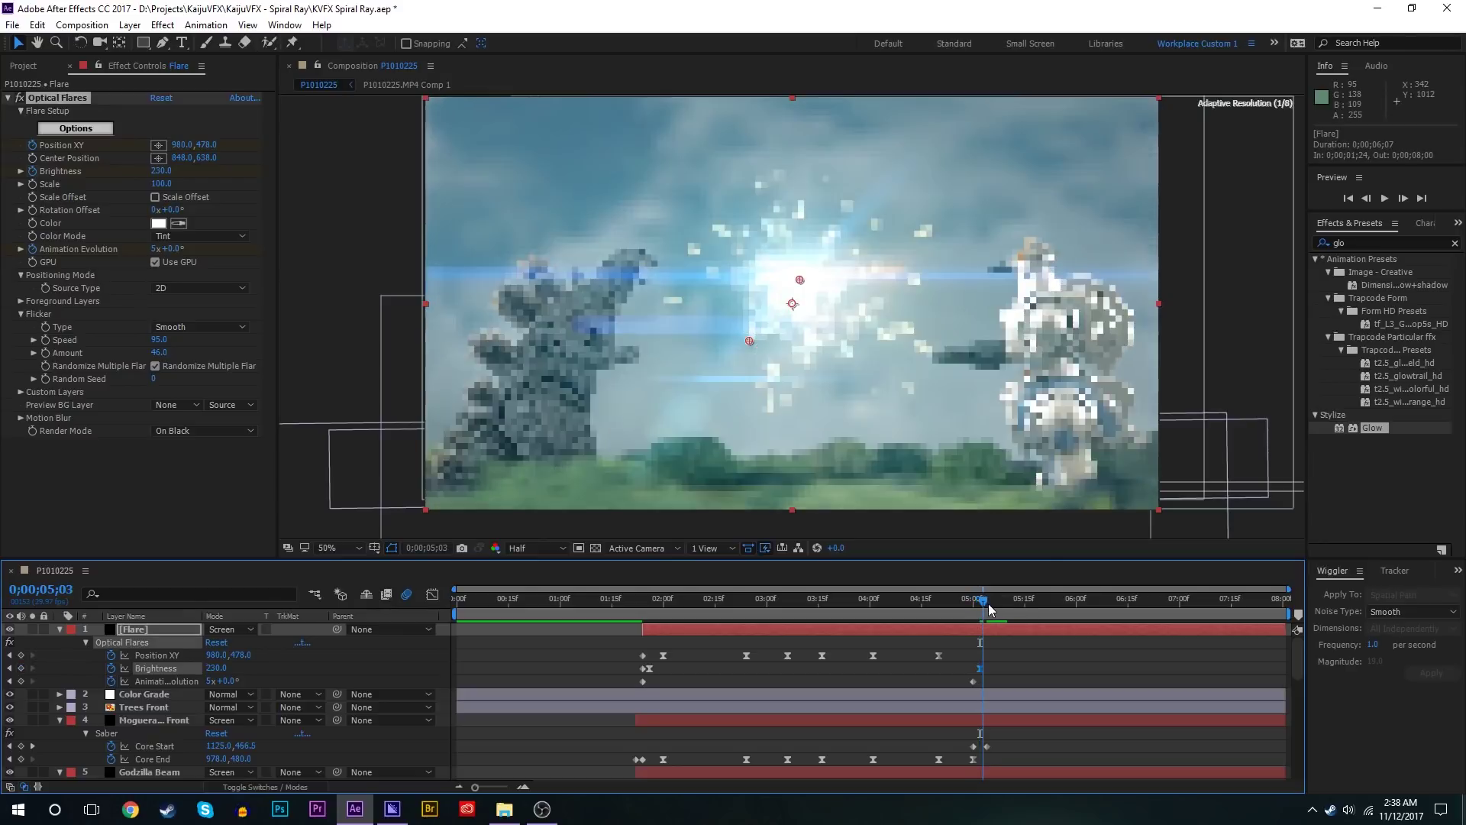
left_click_drag(212, 667, 51, 671)
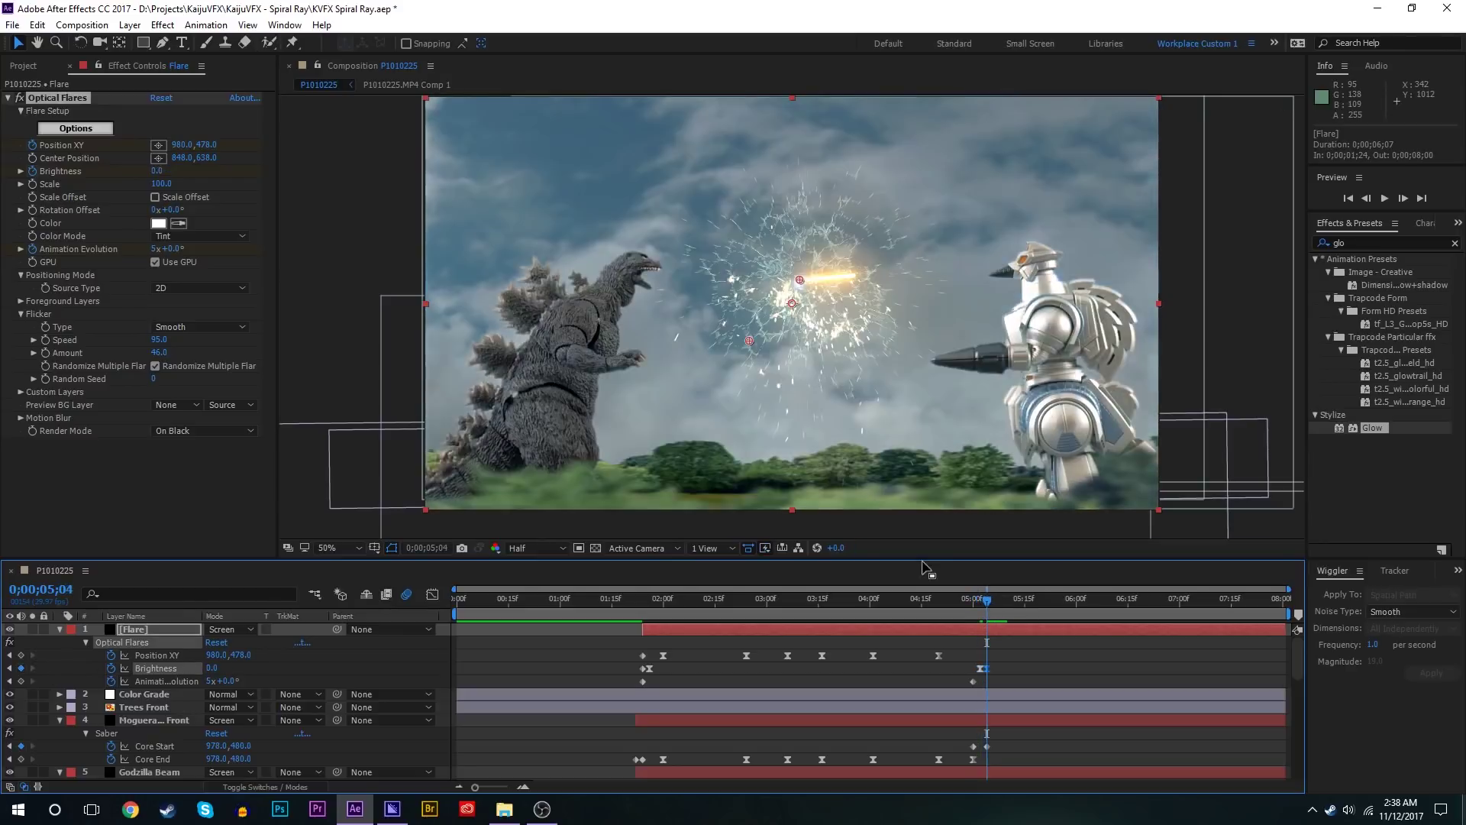
left_click_drag(990, 668, 995, 668)
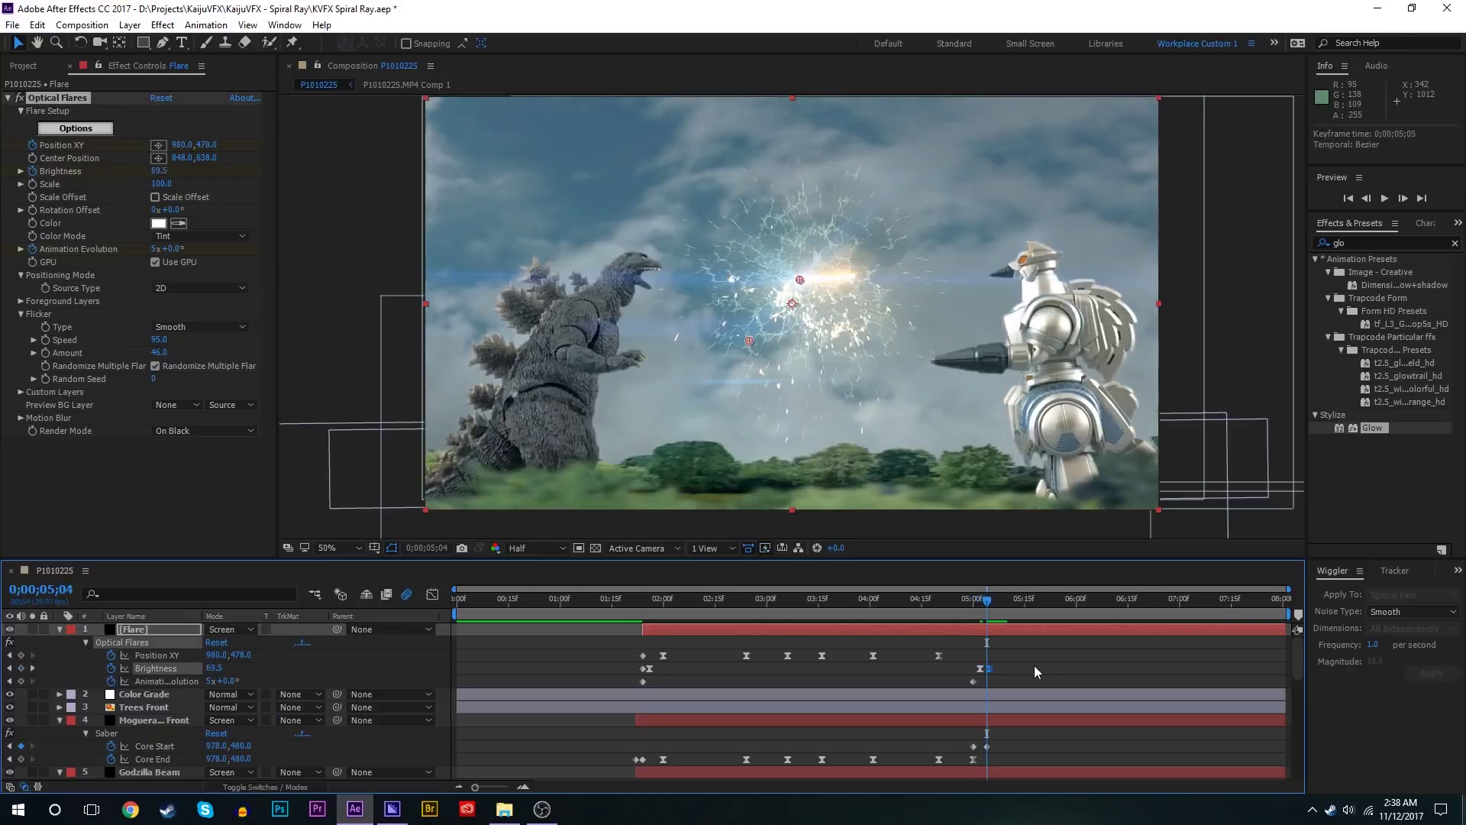
key("space")
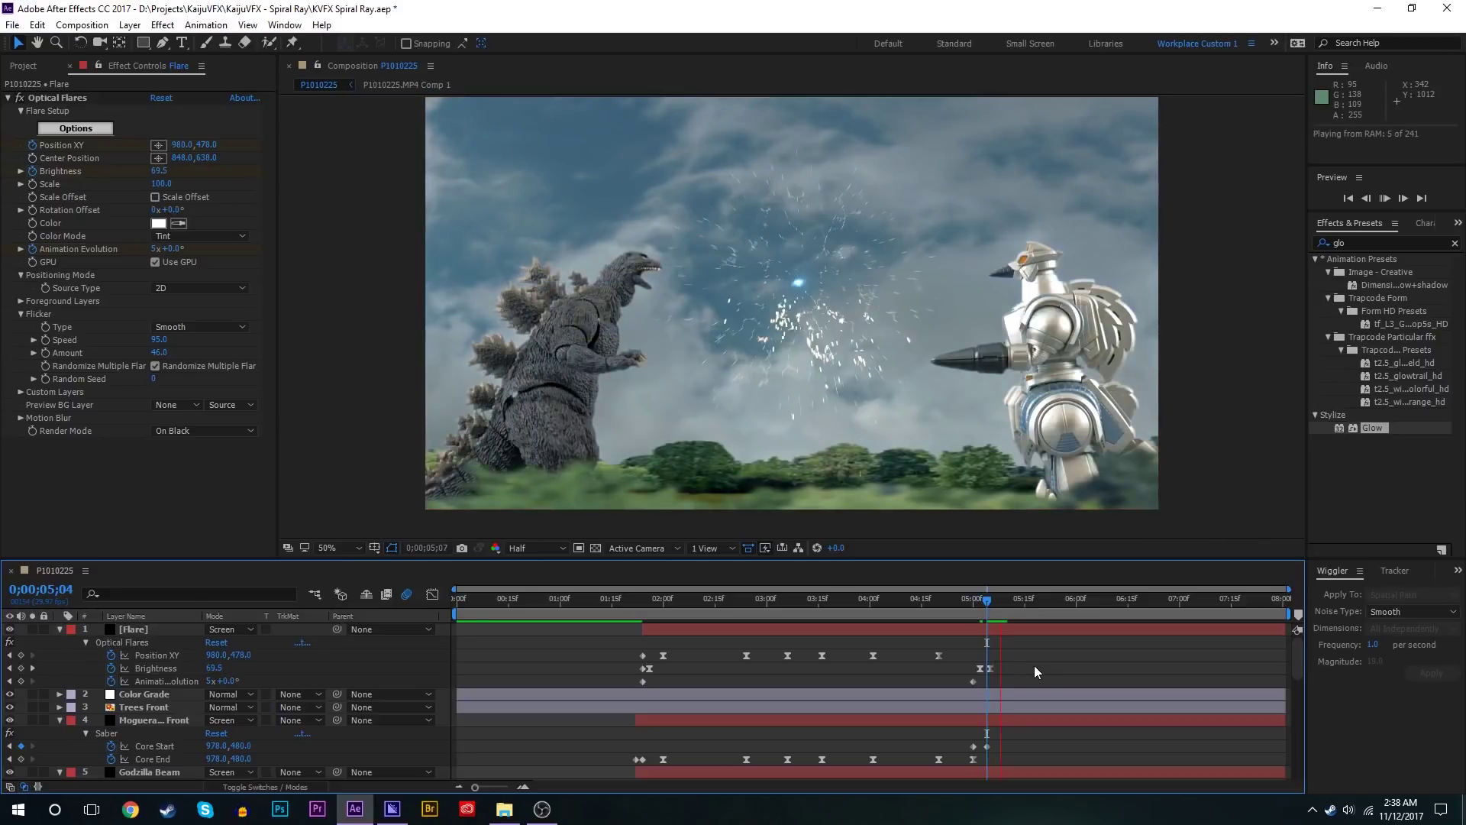
key("space")
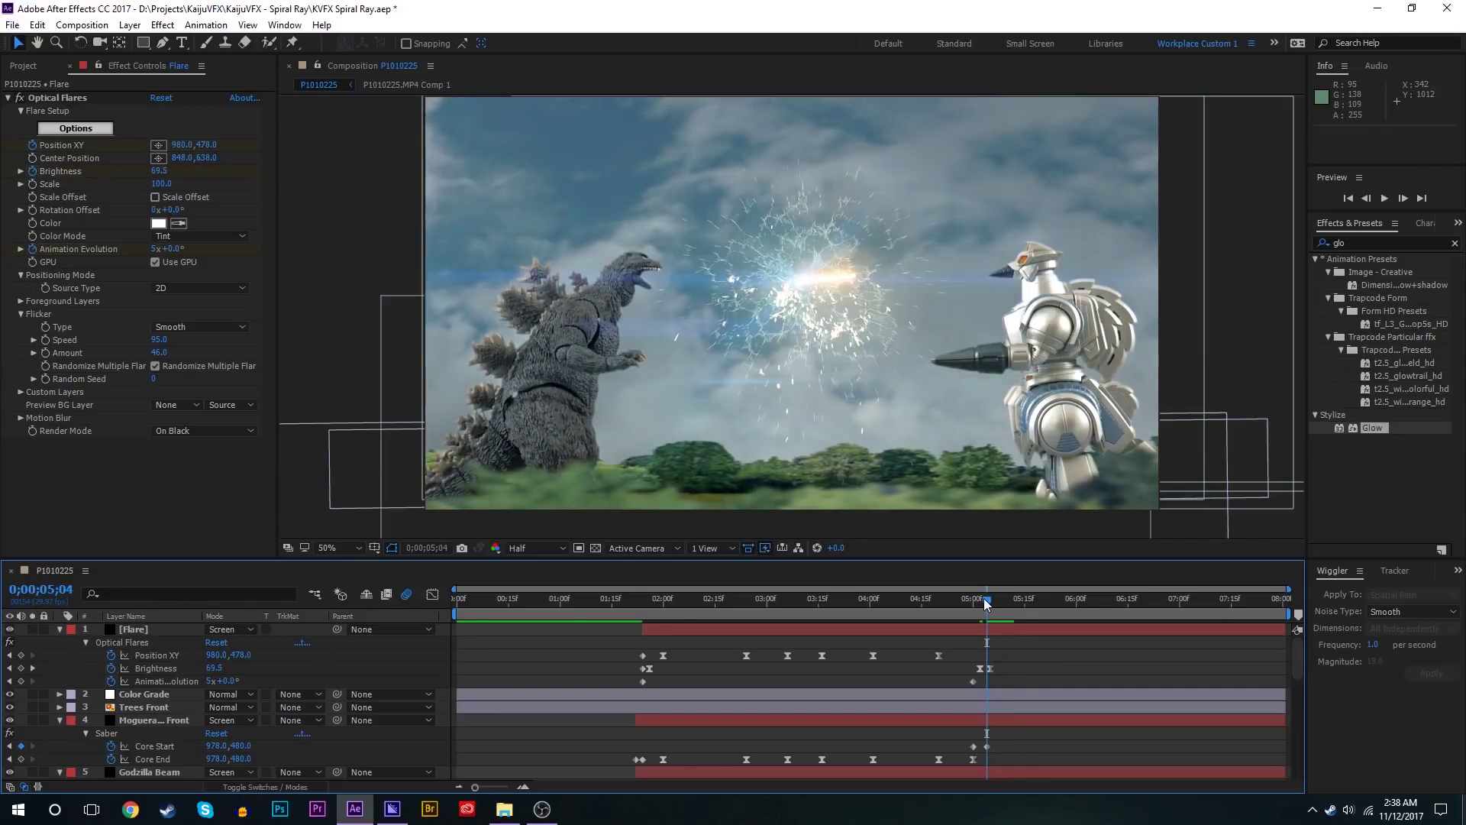
left_click_drag(986, 603, 986, 603)
Step: Trim the Moguera Beam Front and other beam layers to end at 05;04, then preview
scroll(1007, 695, "down", 3)
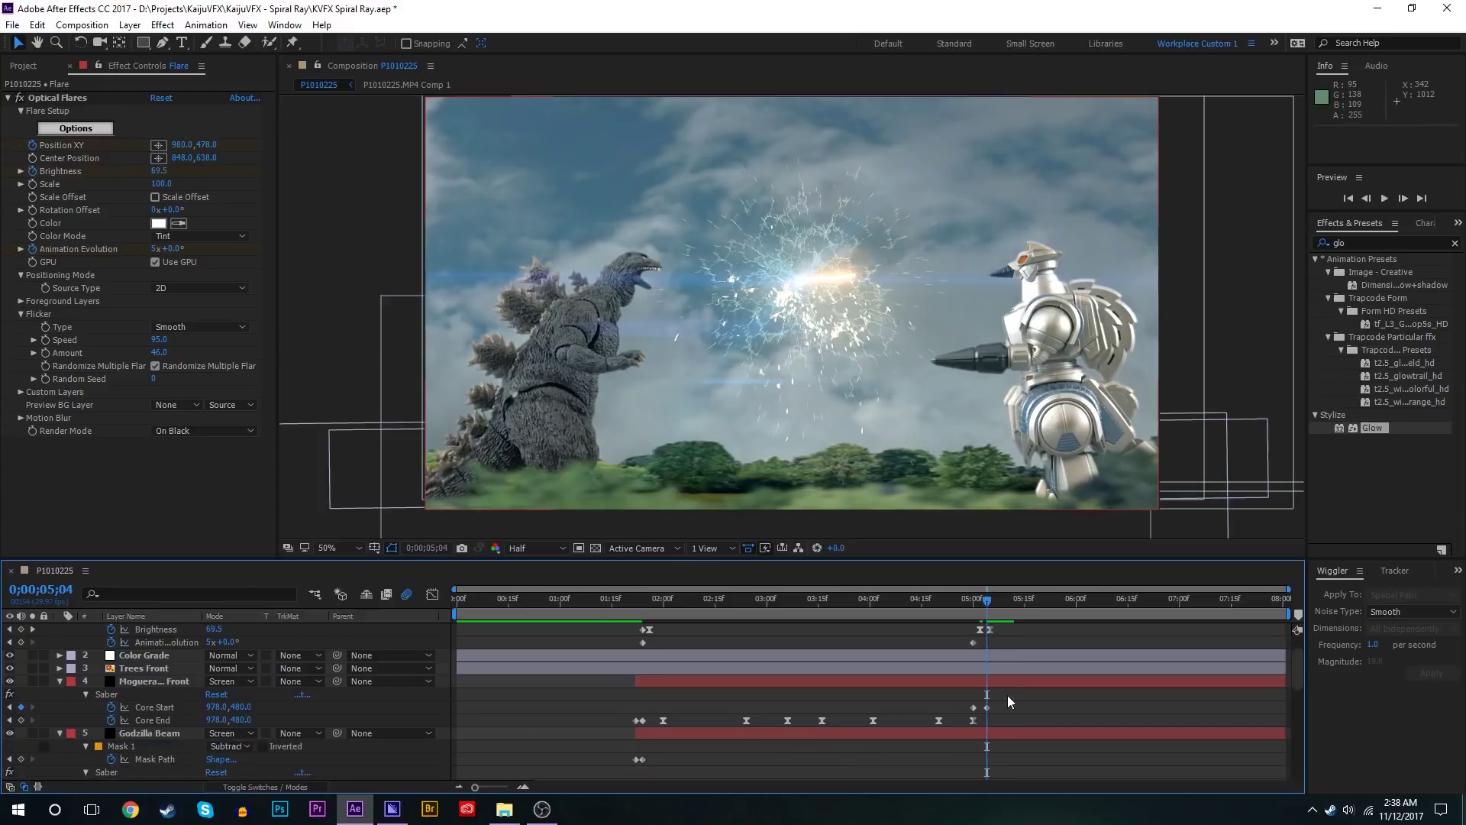
left_click(1002, 689)
scroll(997, 693, "down", 3)
left_click(997, 658, "shift")
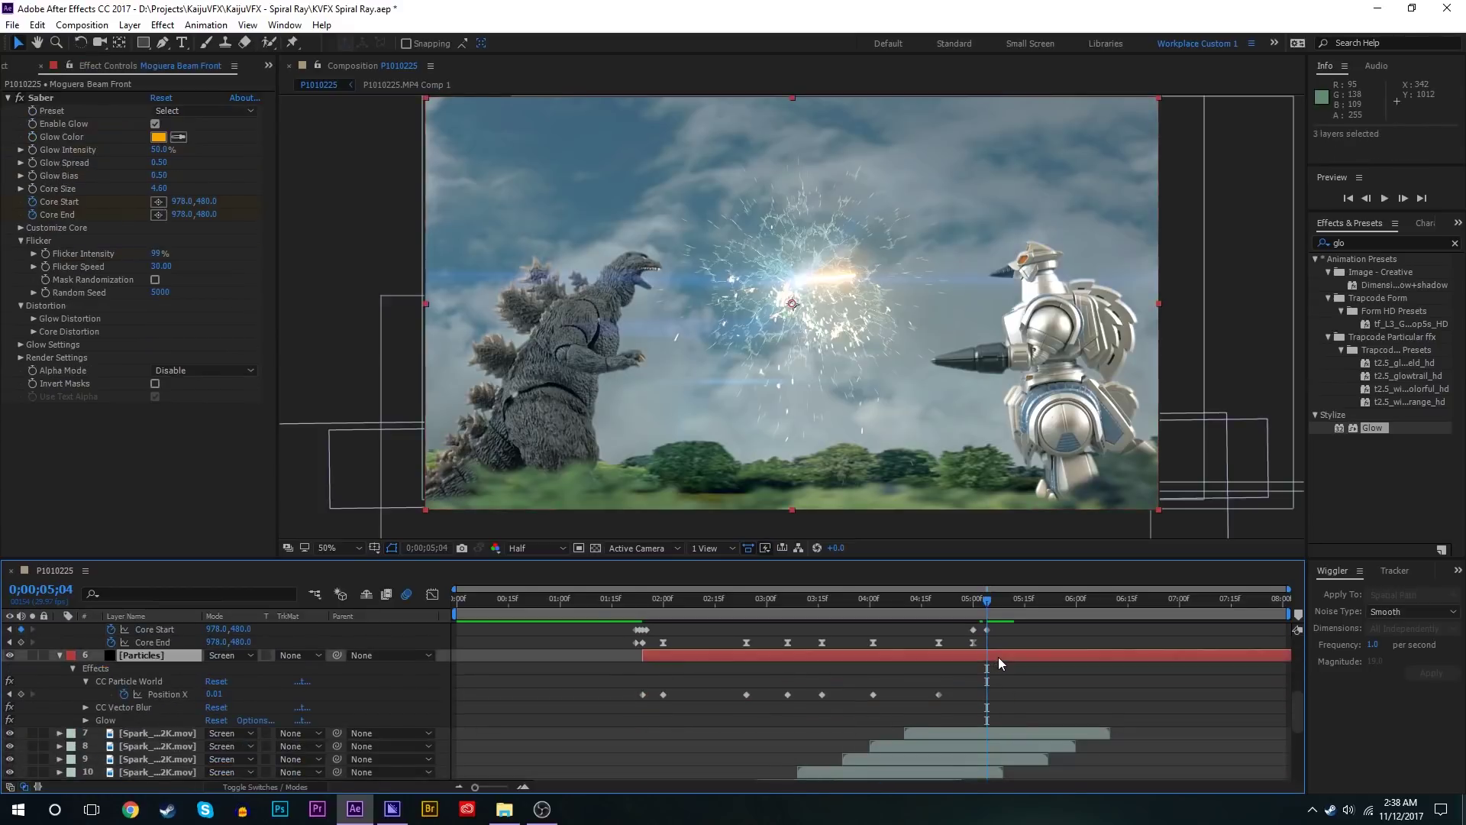
scroll(1001, 688, "up", 3)
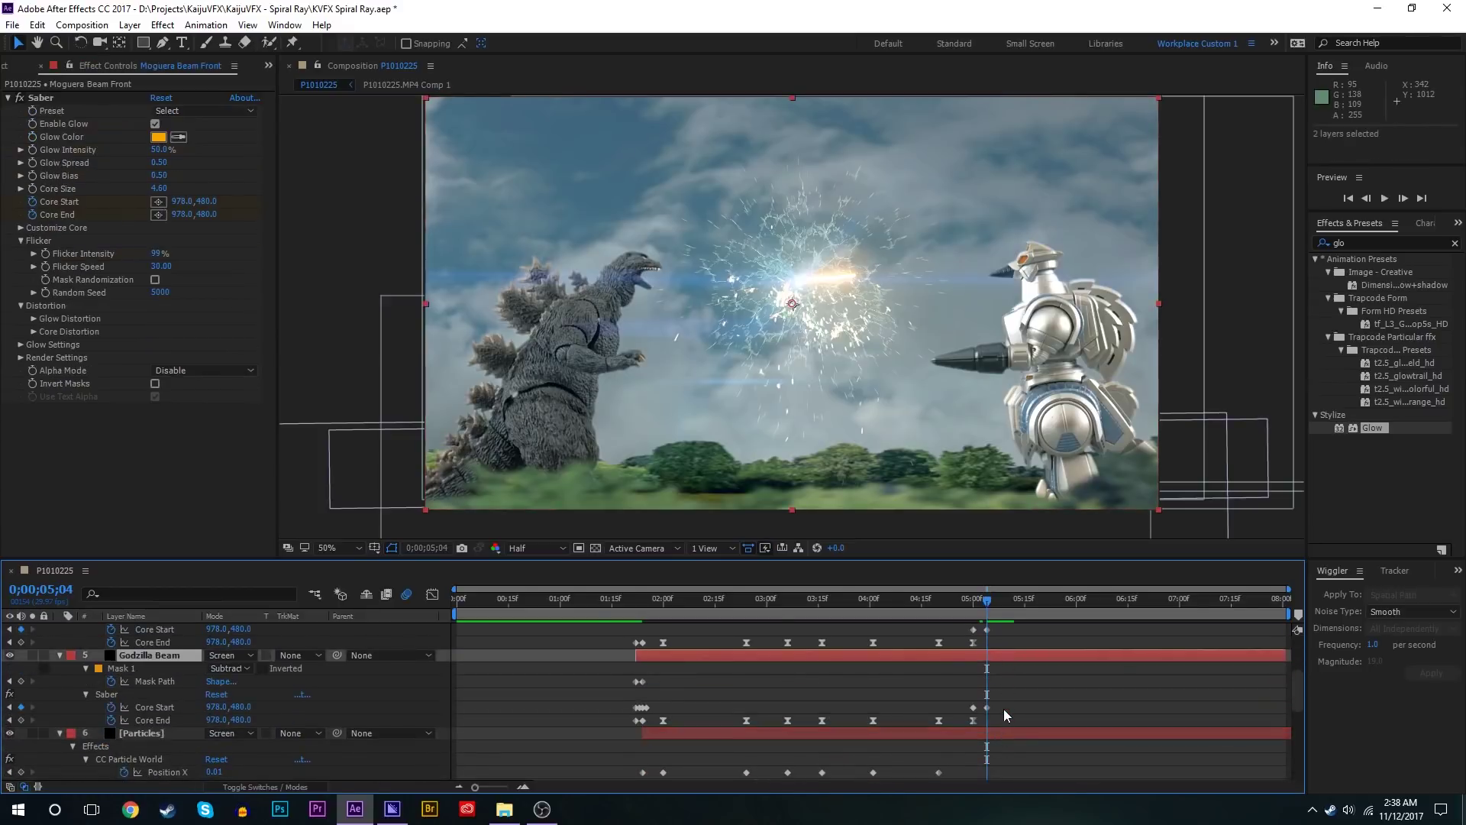
scroll(1000, 710, "down", 5)
key("alt+]")
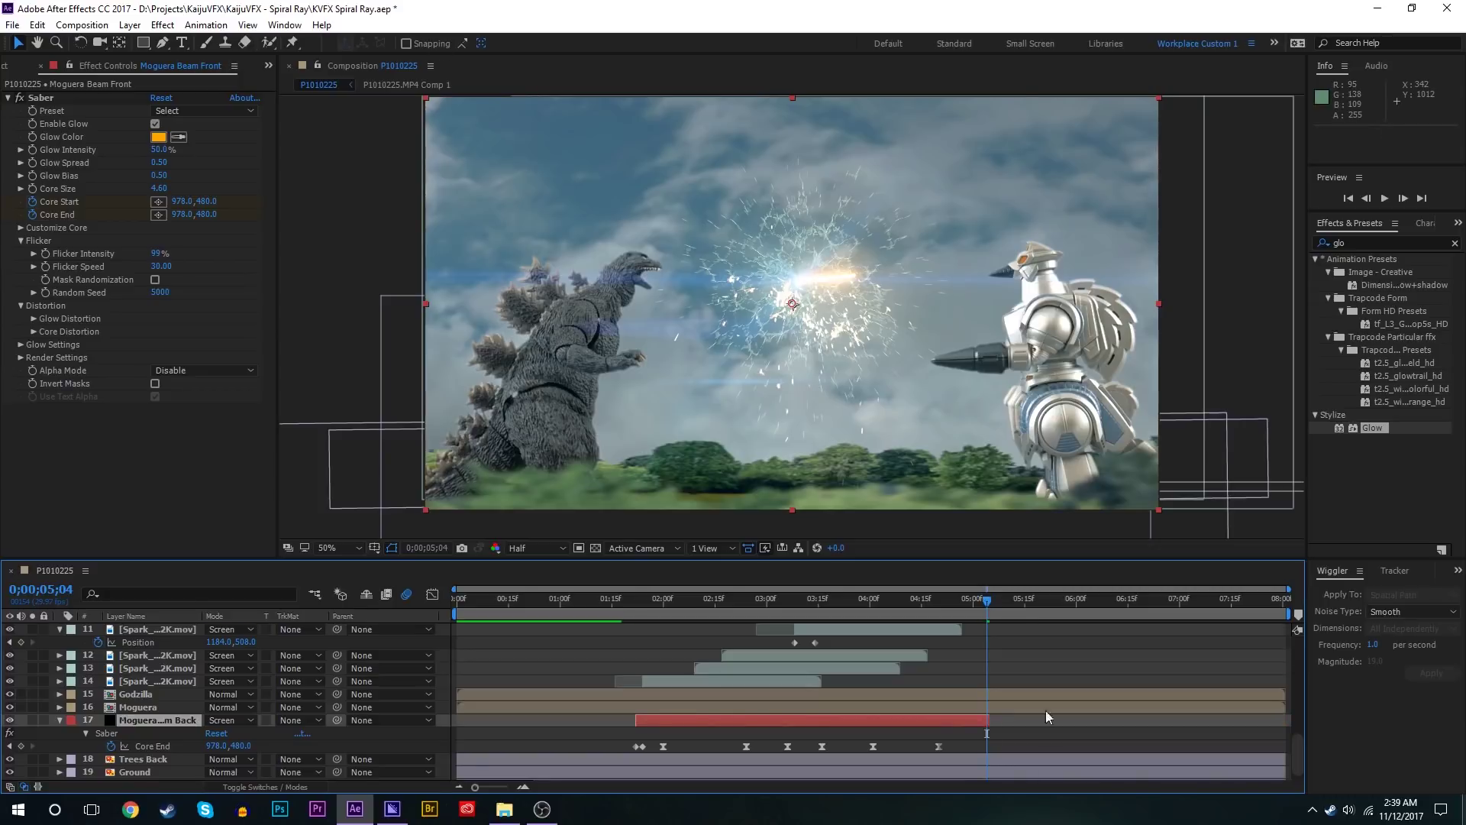
scroll(1034, 658, "up", 5)
key("shift+Page_Up")
key("shift+Page_Up")
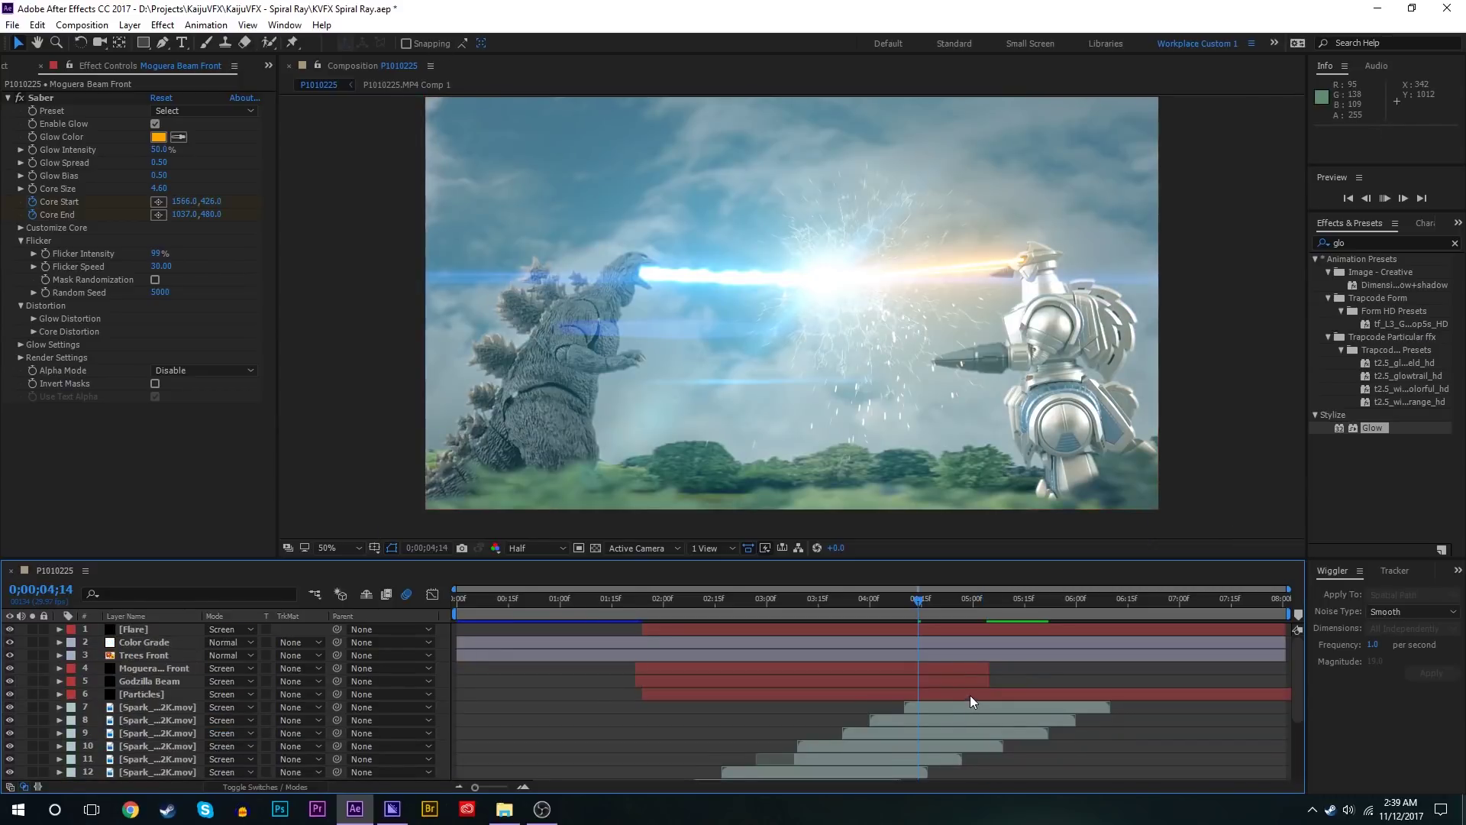
key("space")
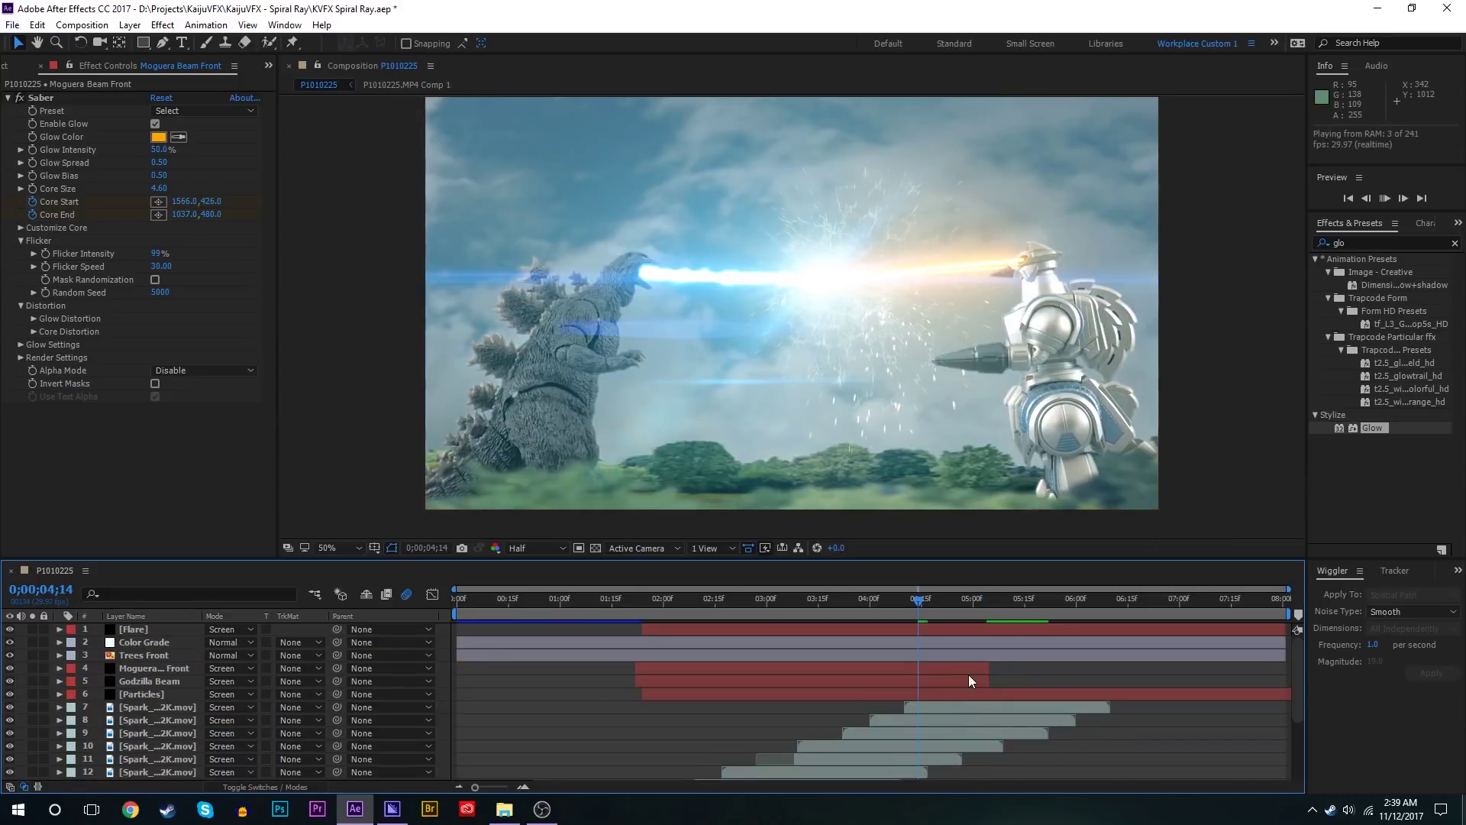
key("space")
Step: Preview Aerial_Explosion_11 and Aerial_Explosion_05 in the Explosions folder, then place Aerial_Explosion_05.mov below Trees Front
left_click(4, 66)
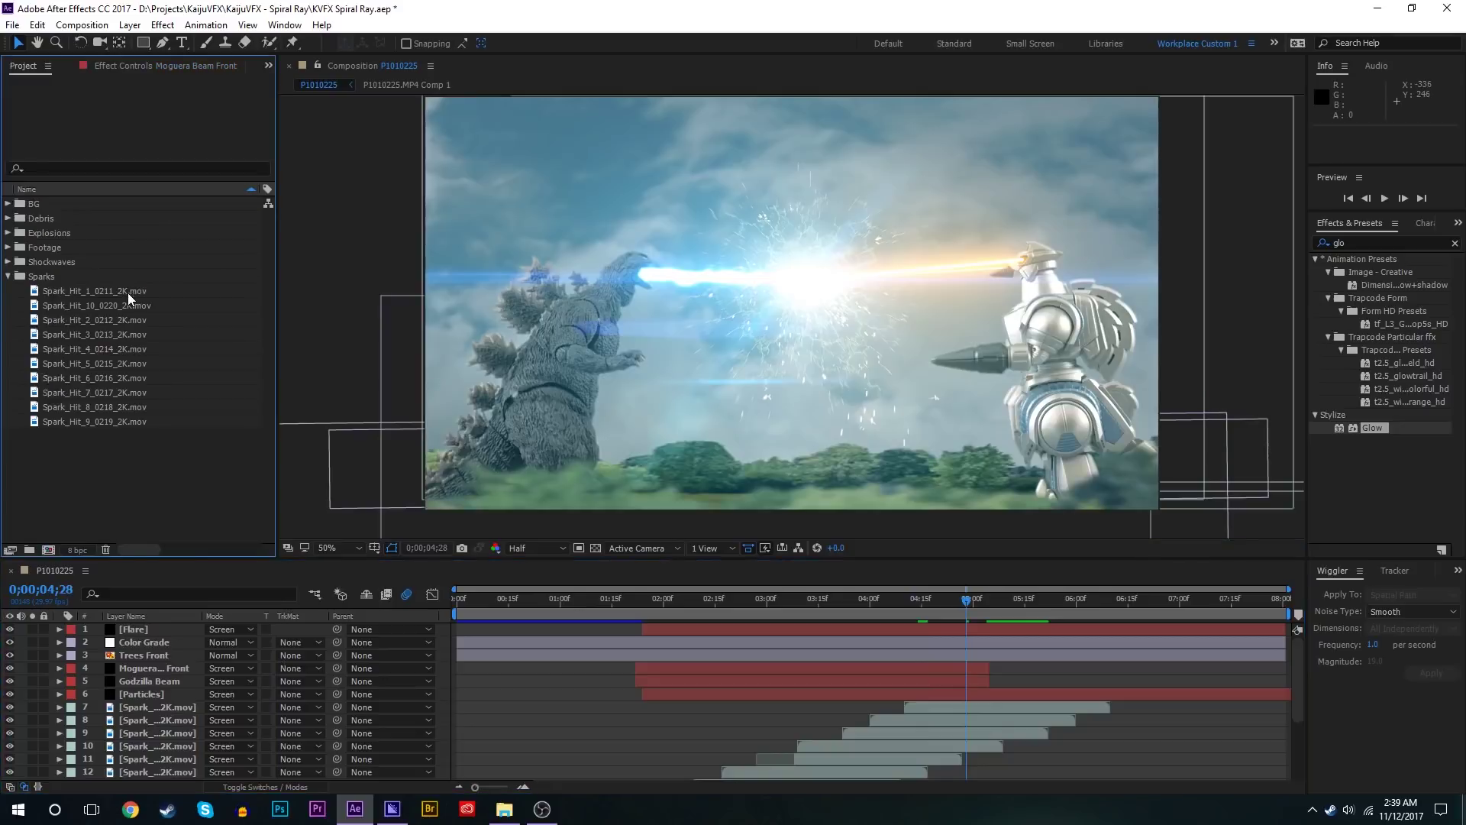
left_click(9, 234)
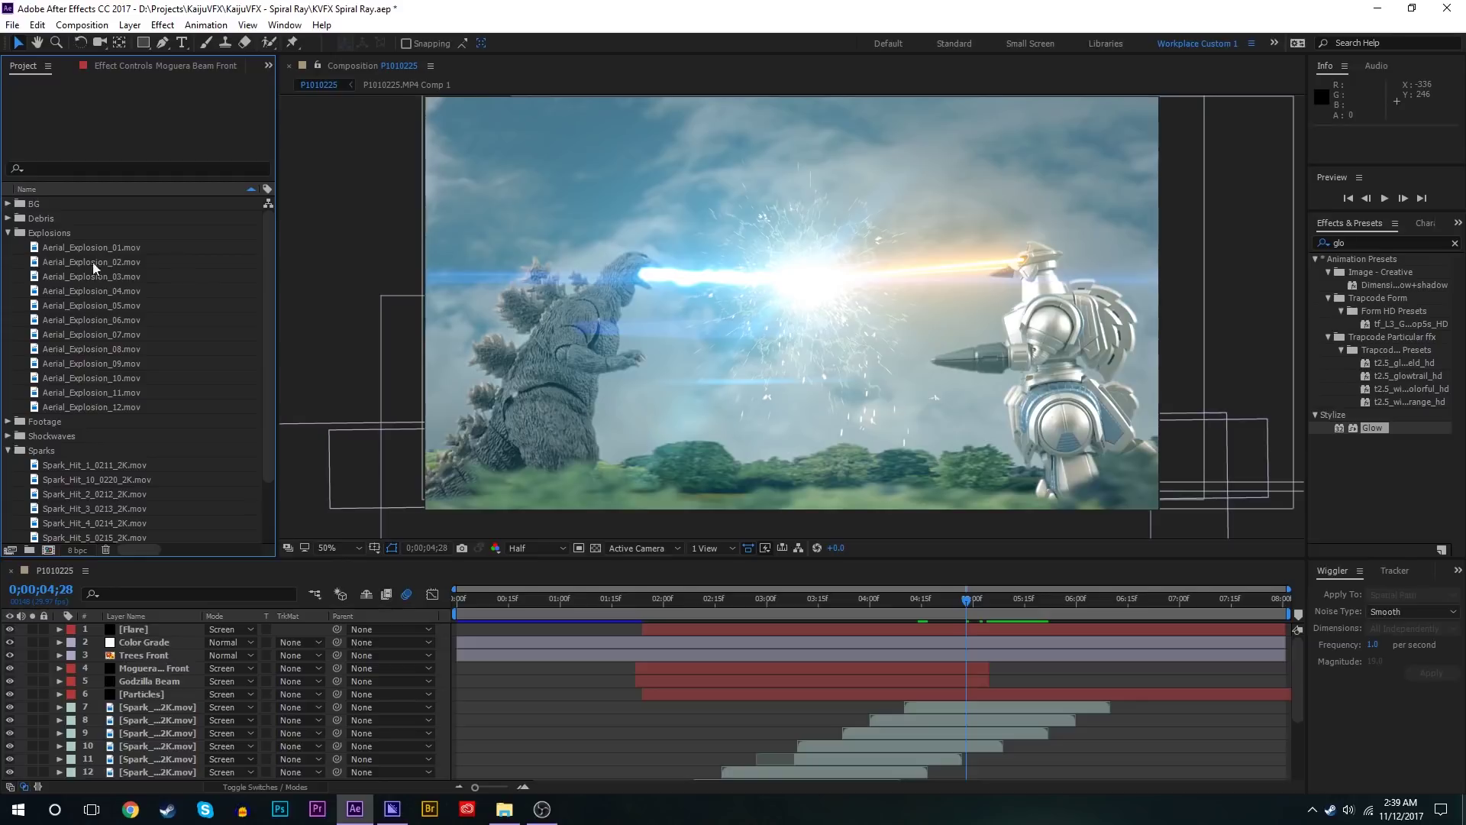
double_click(97, 393)
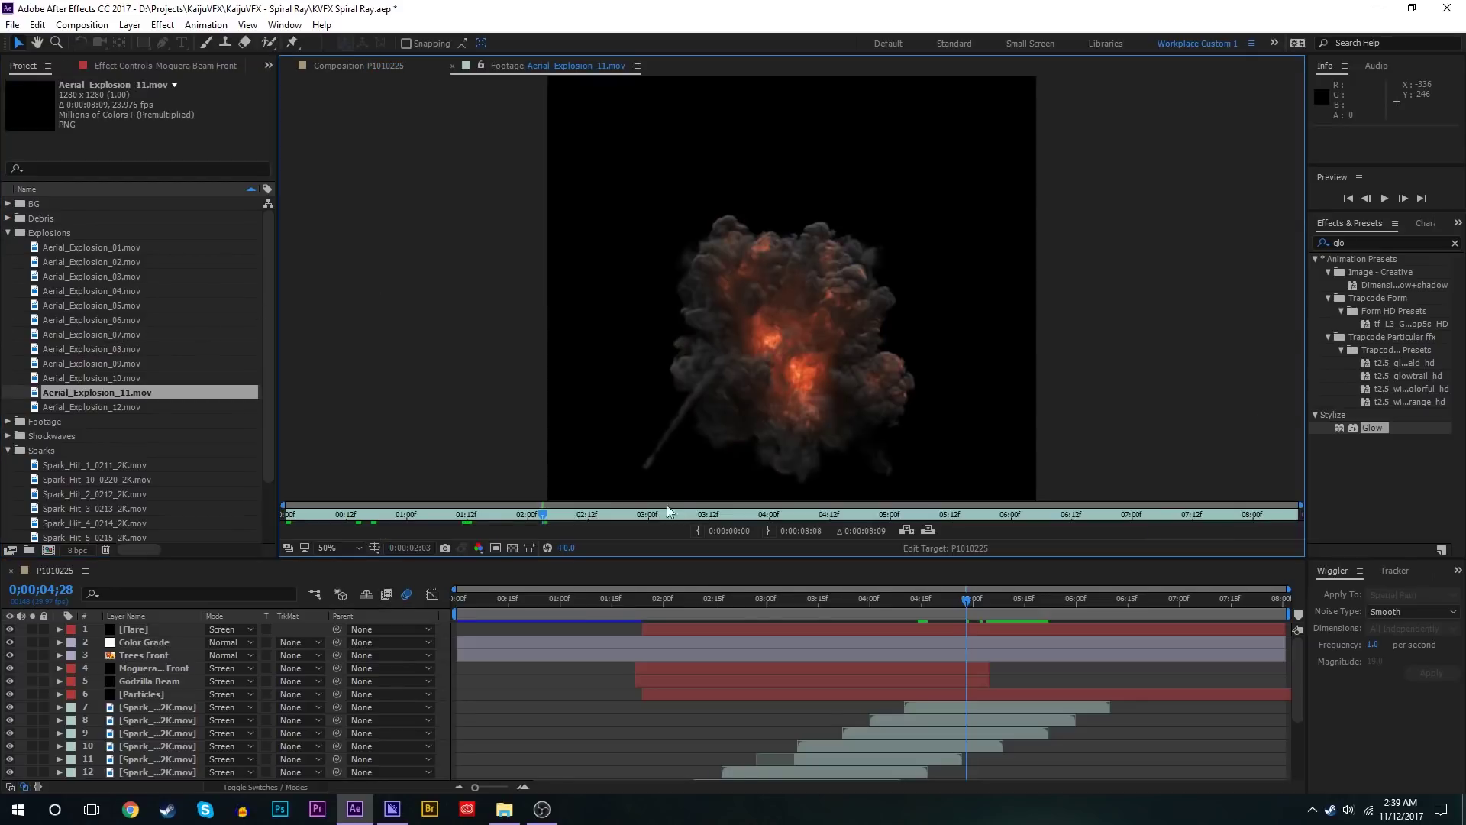
double_click(66, 307)
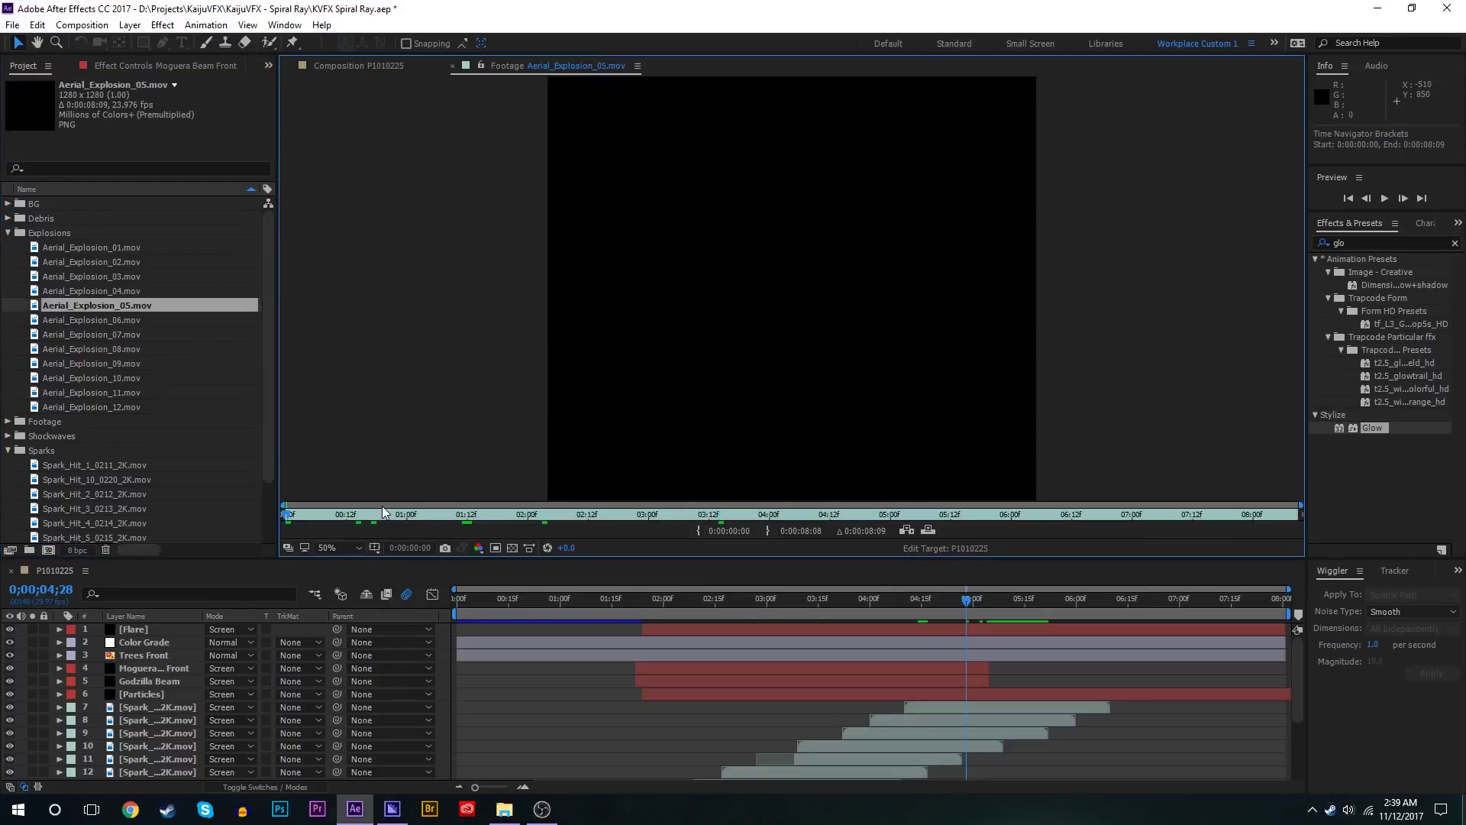
left_click(528, 513)
left_click_drag(528, 513, 637, 511)
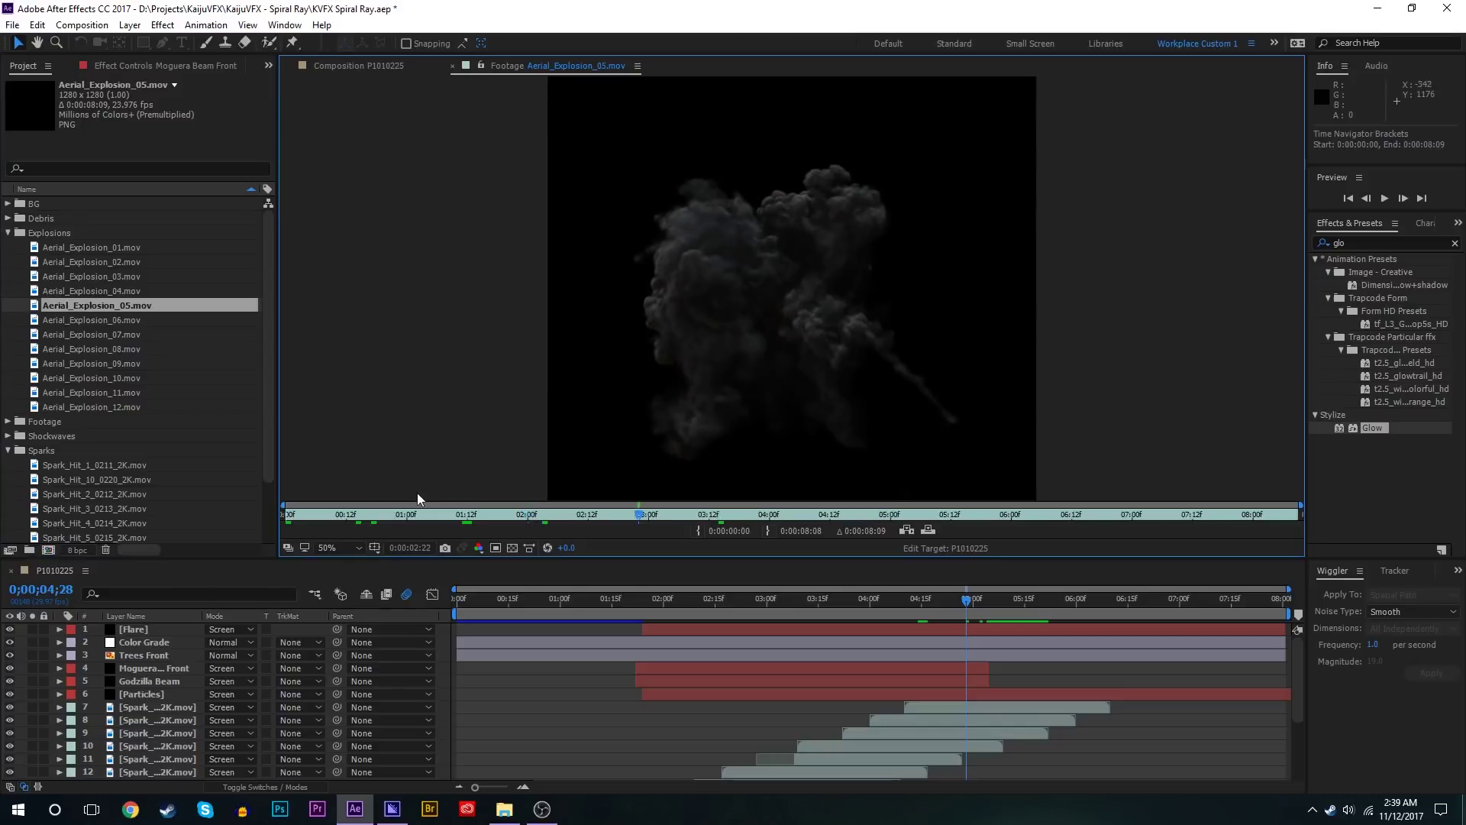
left_click(321, 514)
left_click_drag(411, 511, 468, 514)
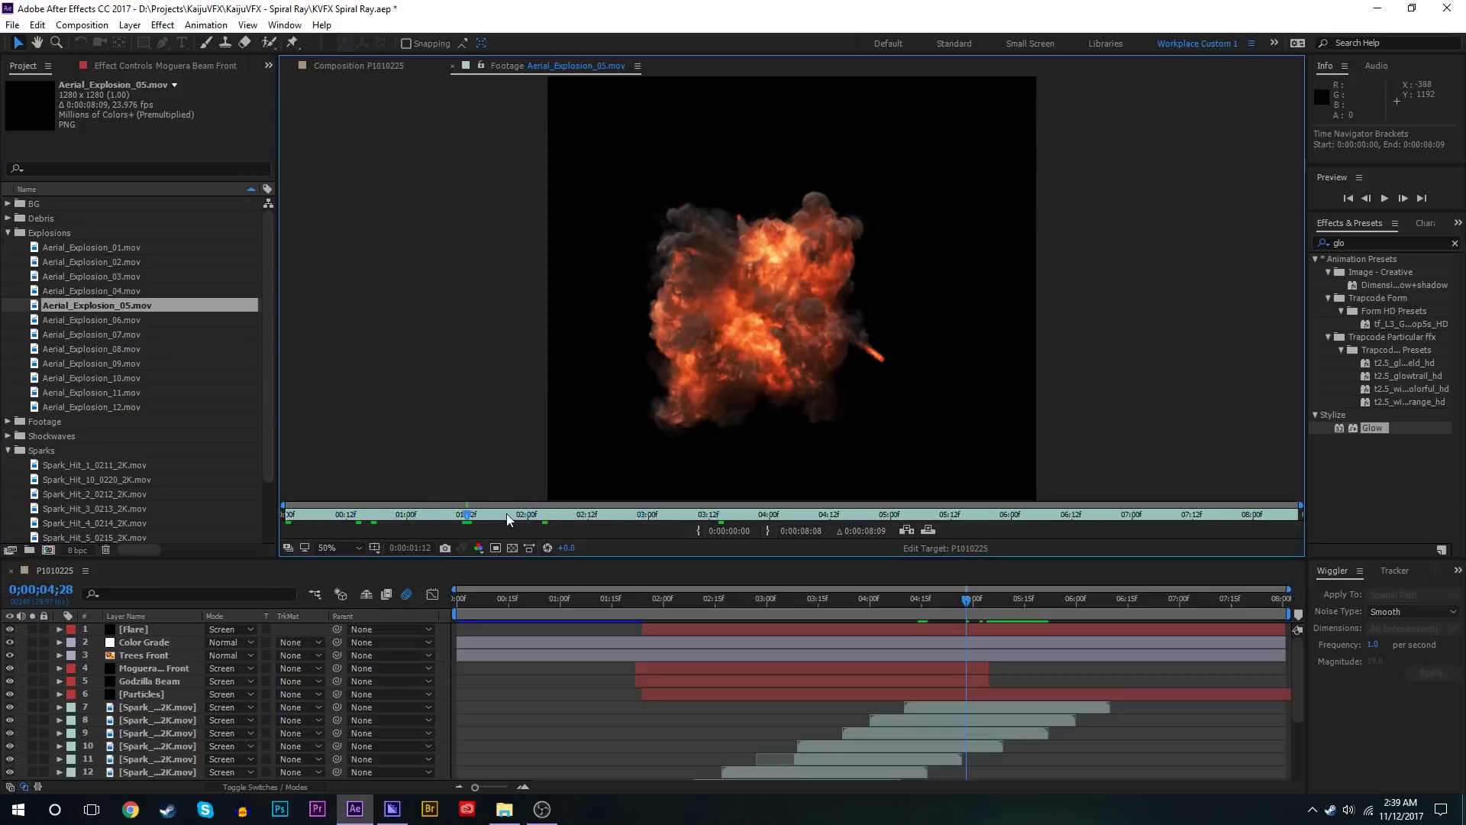
left_click(451, 66)
left_click_drag(160, 313, 177, 664)
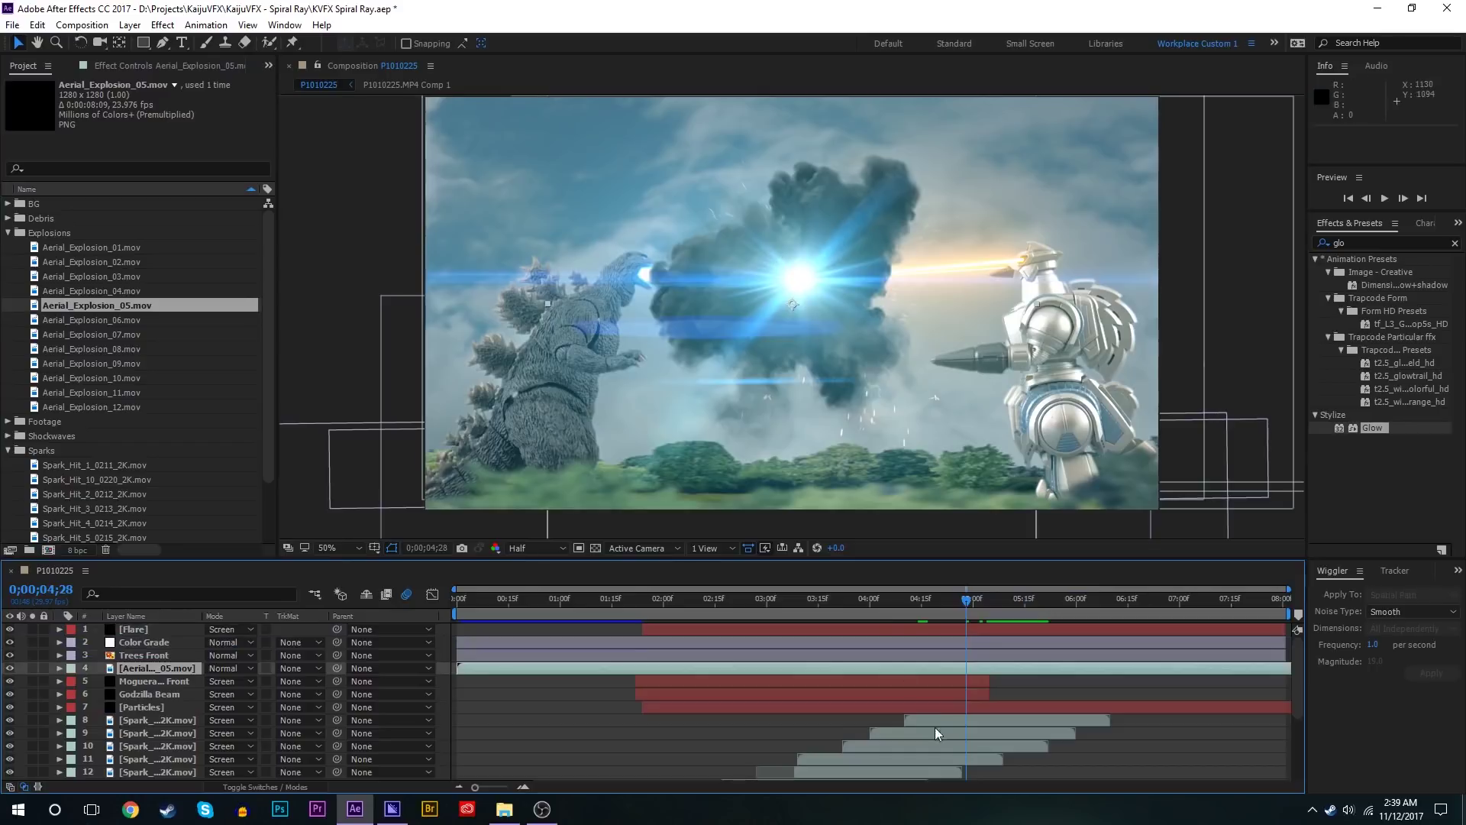
Step: Check Time Stretch without changes, trim the explosion's in point, and slide it to start at 05;02
right_click(914, 669)
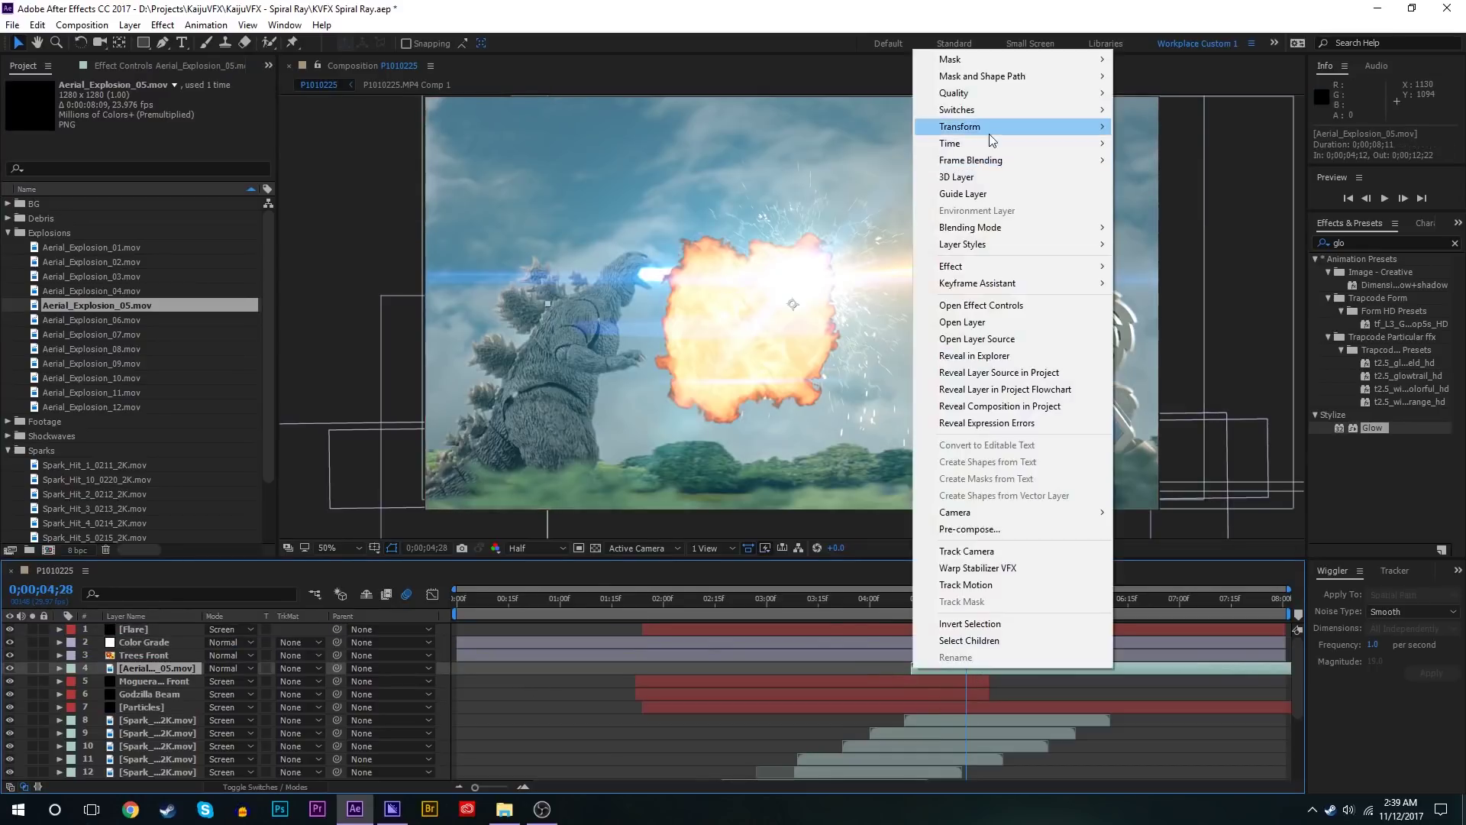
mouse_move(950, 142)
left_click(1145, 177)
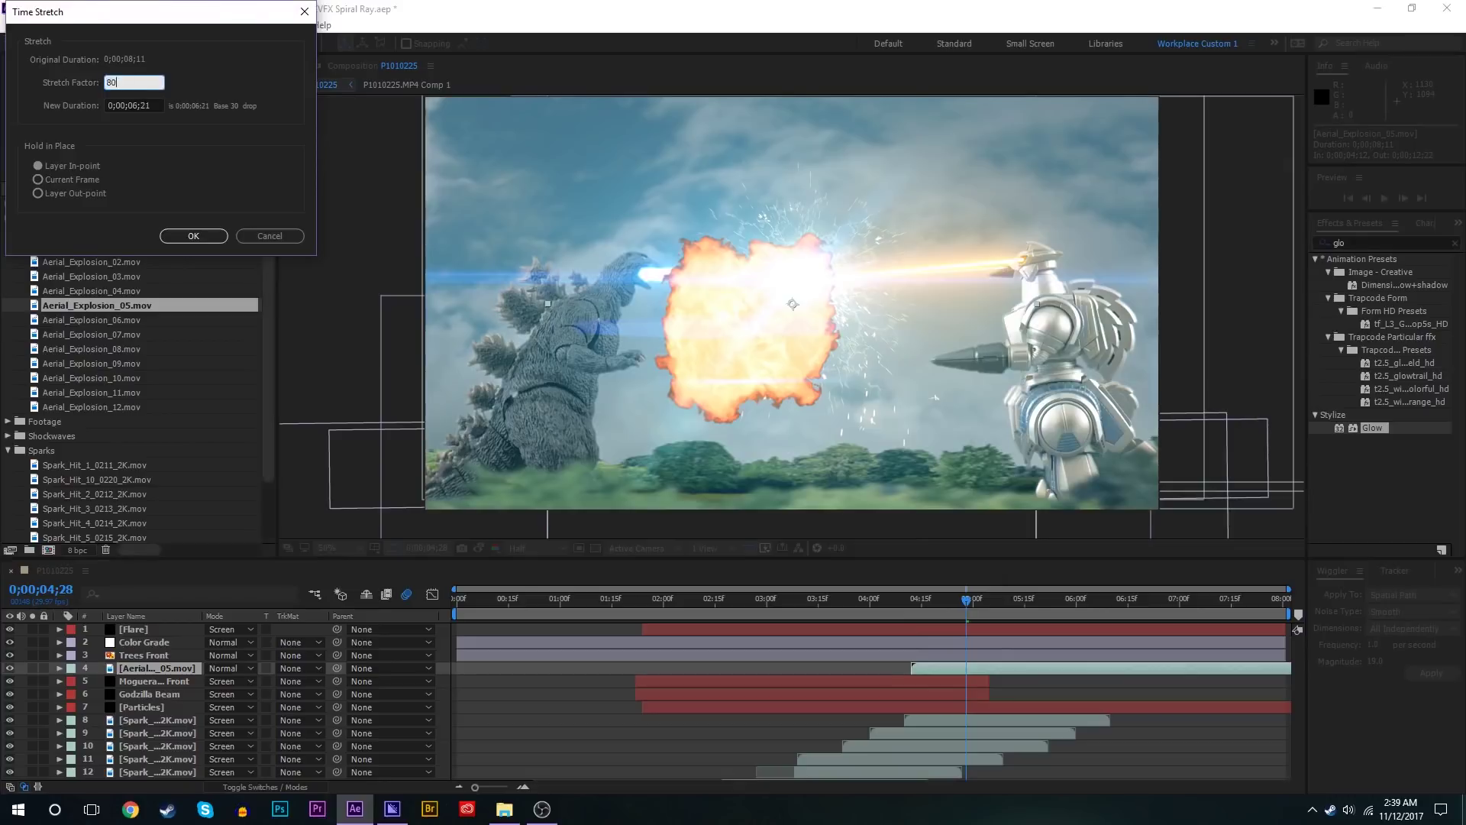
key("Escape")
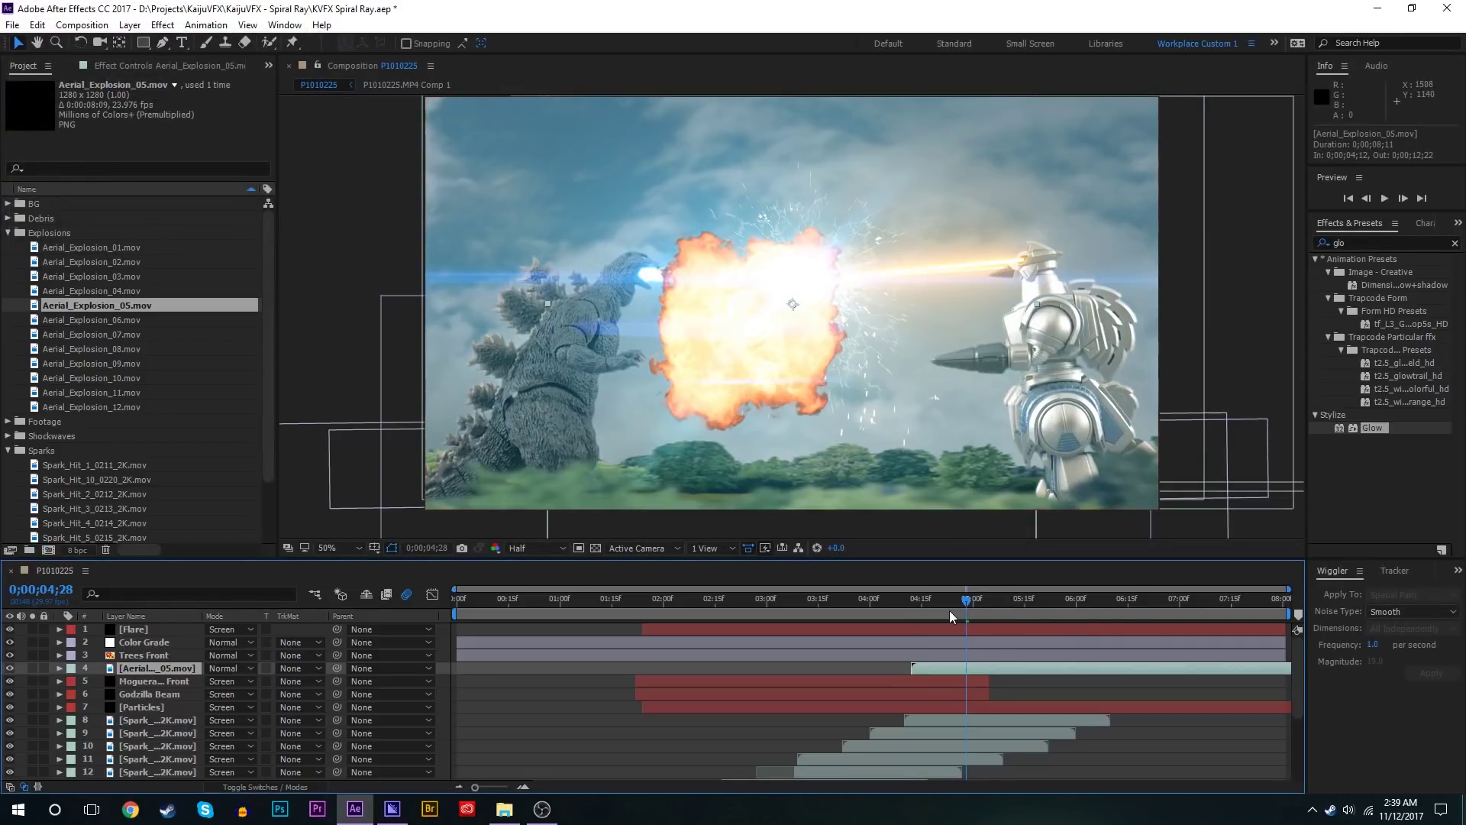
left_click_drag(913, 668, 997, 620)
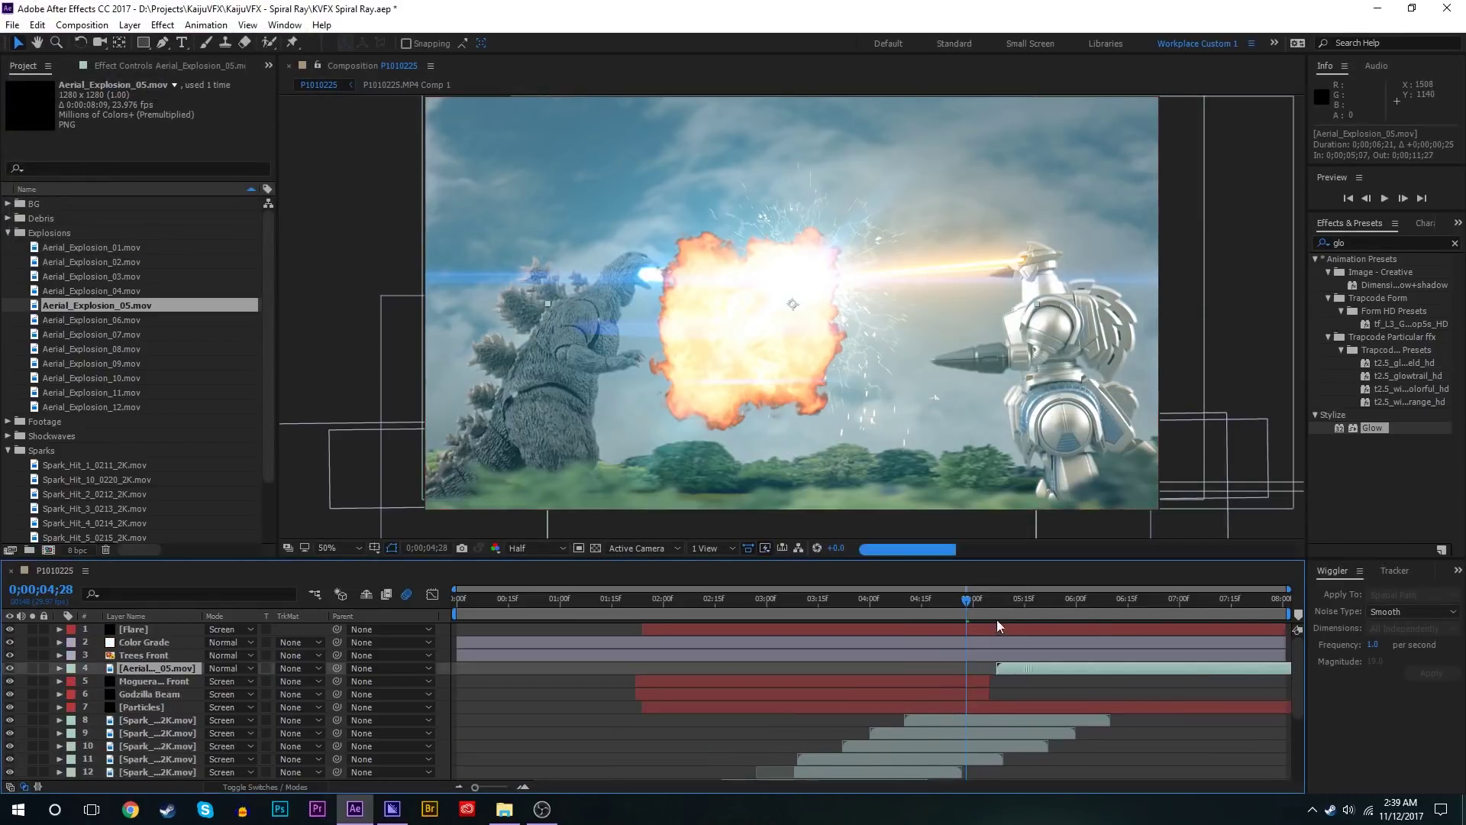
left_click(974, 601)
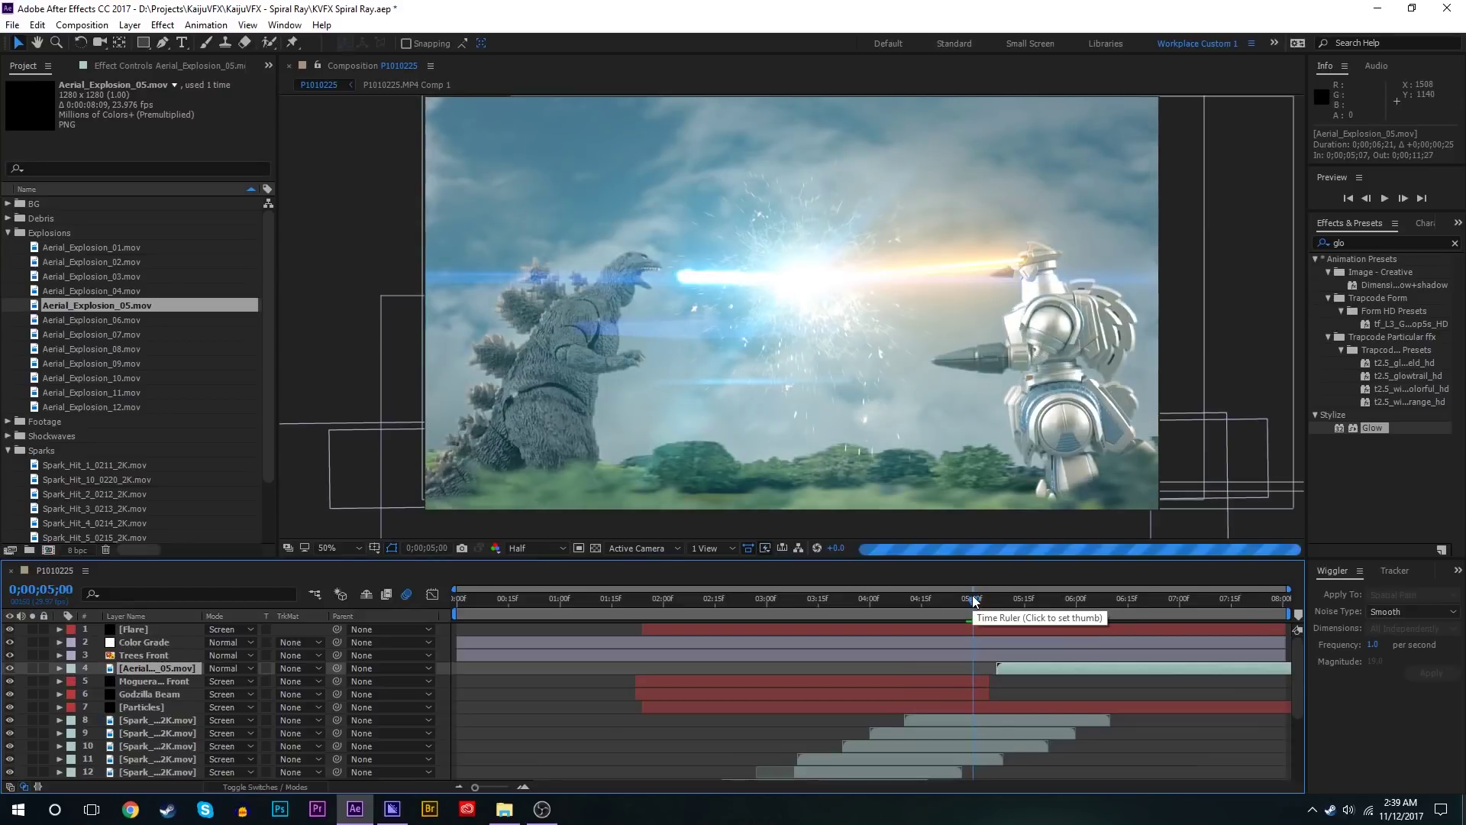
left_click(981, 600)
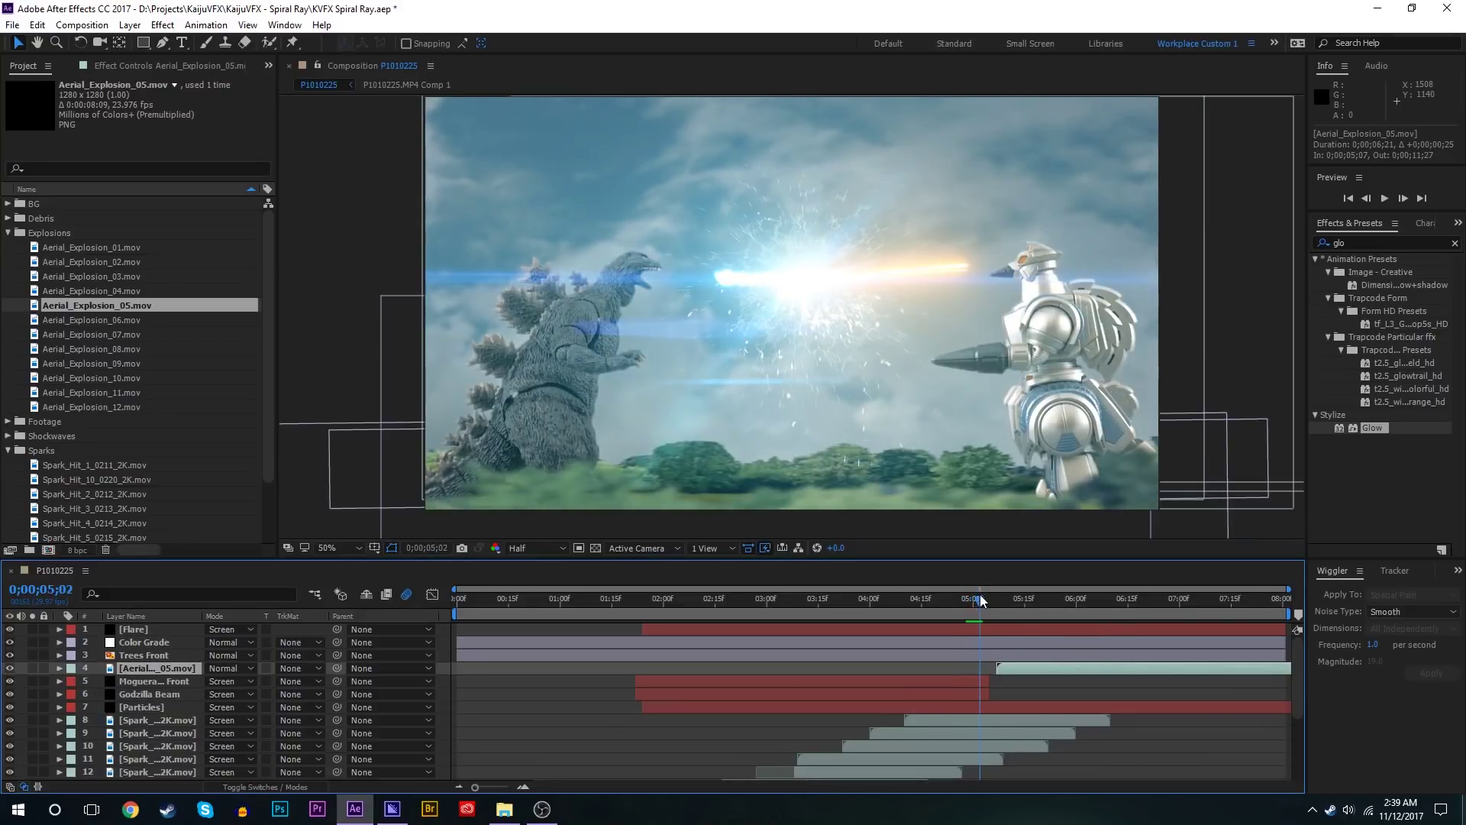
left_click_drag(1011, 672, 992, 666)
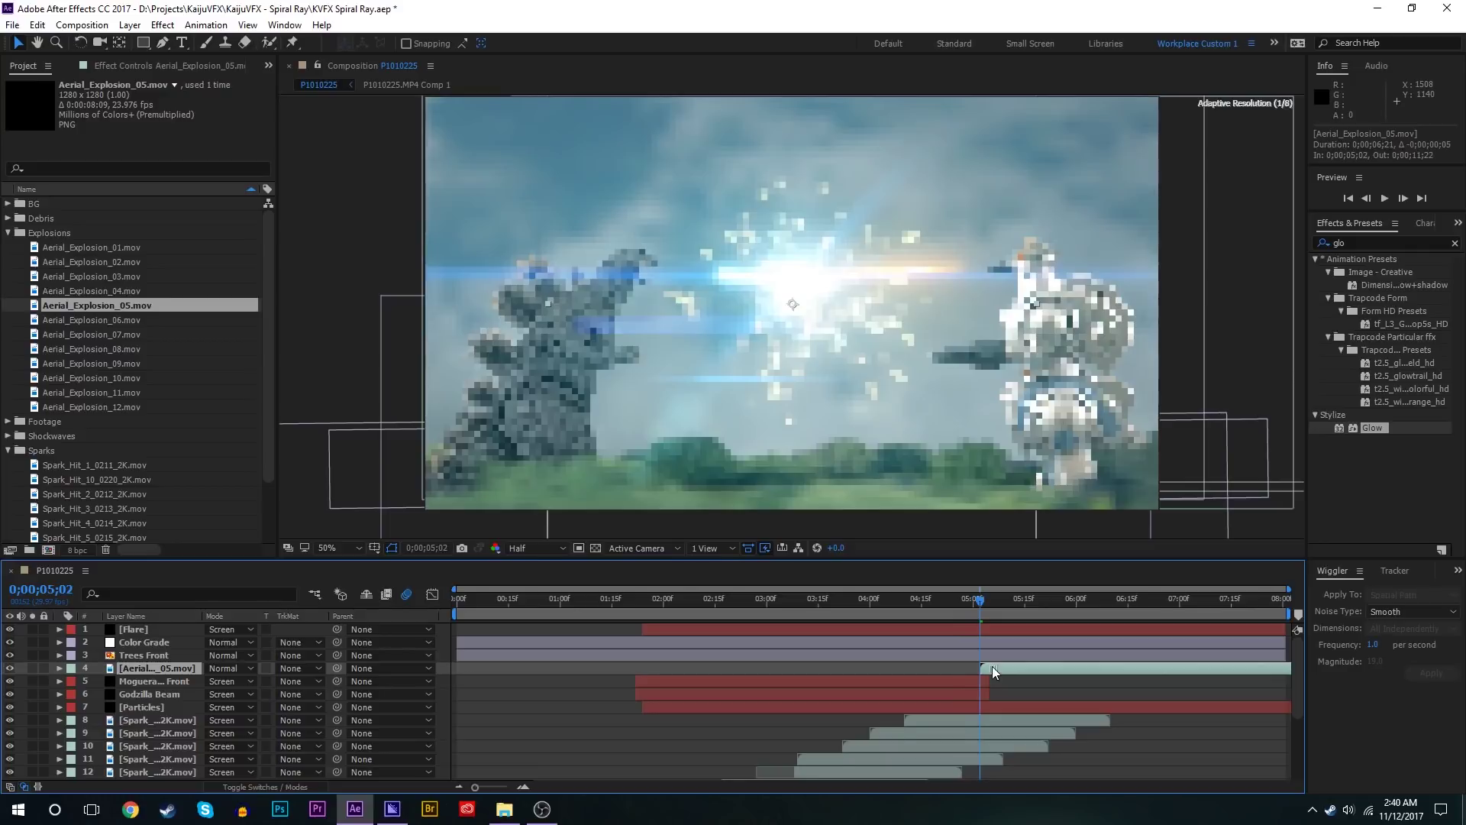
Step: Set the explosion to 100% scale and recenter its anchor over the beam impact with Pan Behind
key("alt+shift+s")
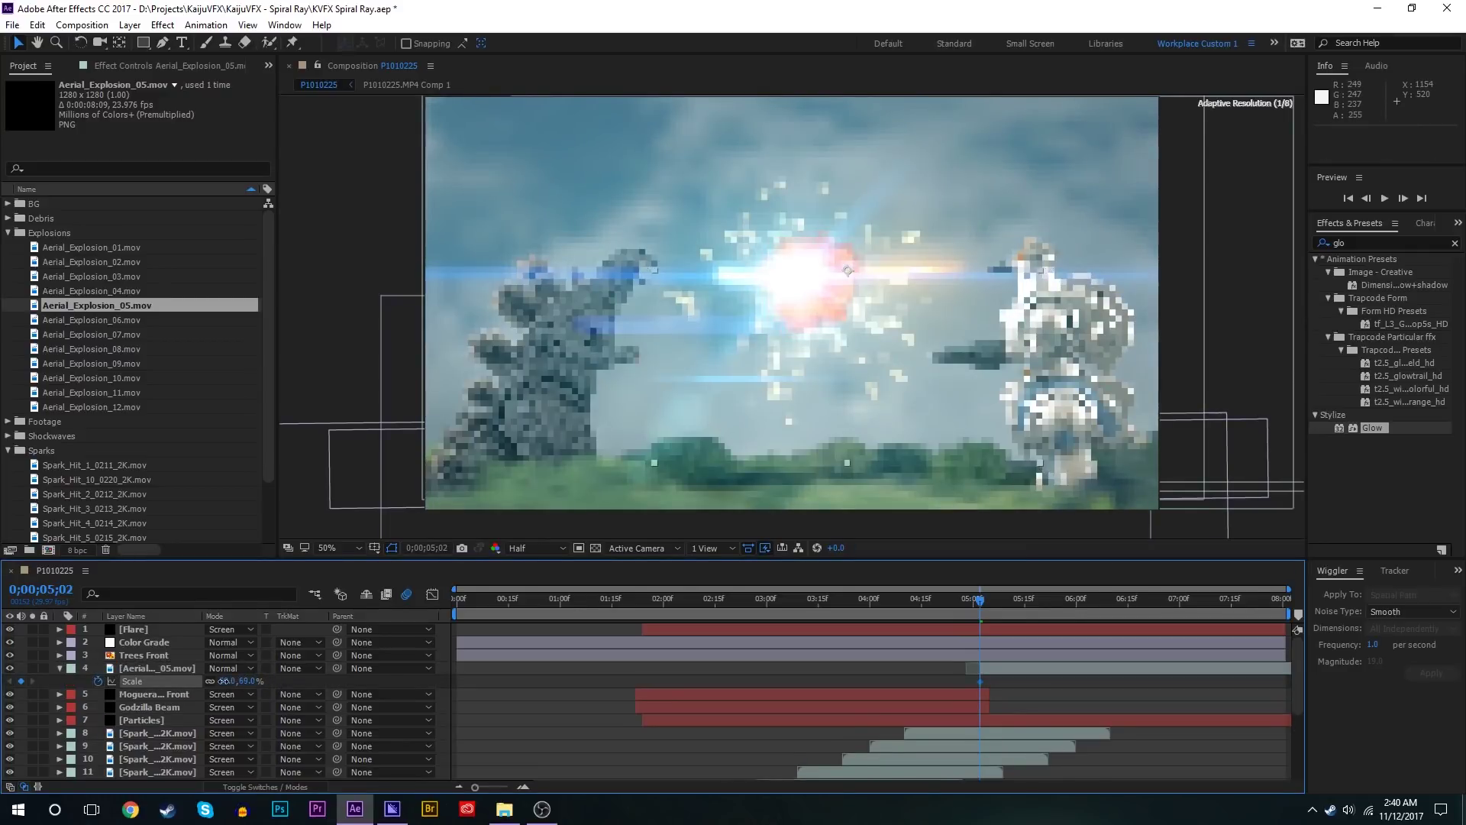
left_click_drag(222, 680, 245, 680)
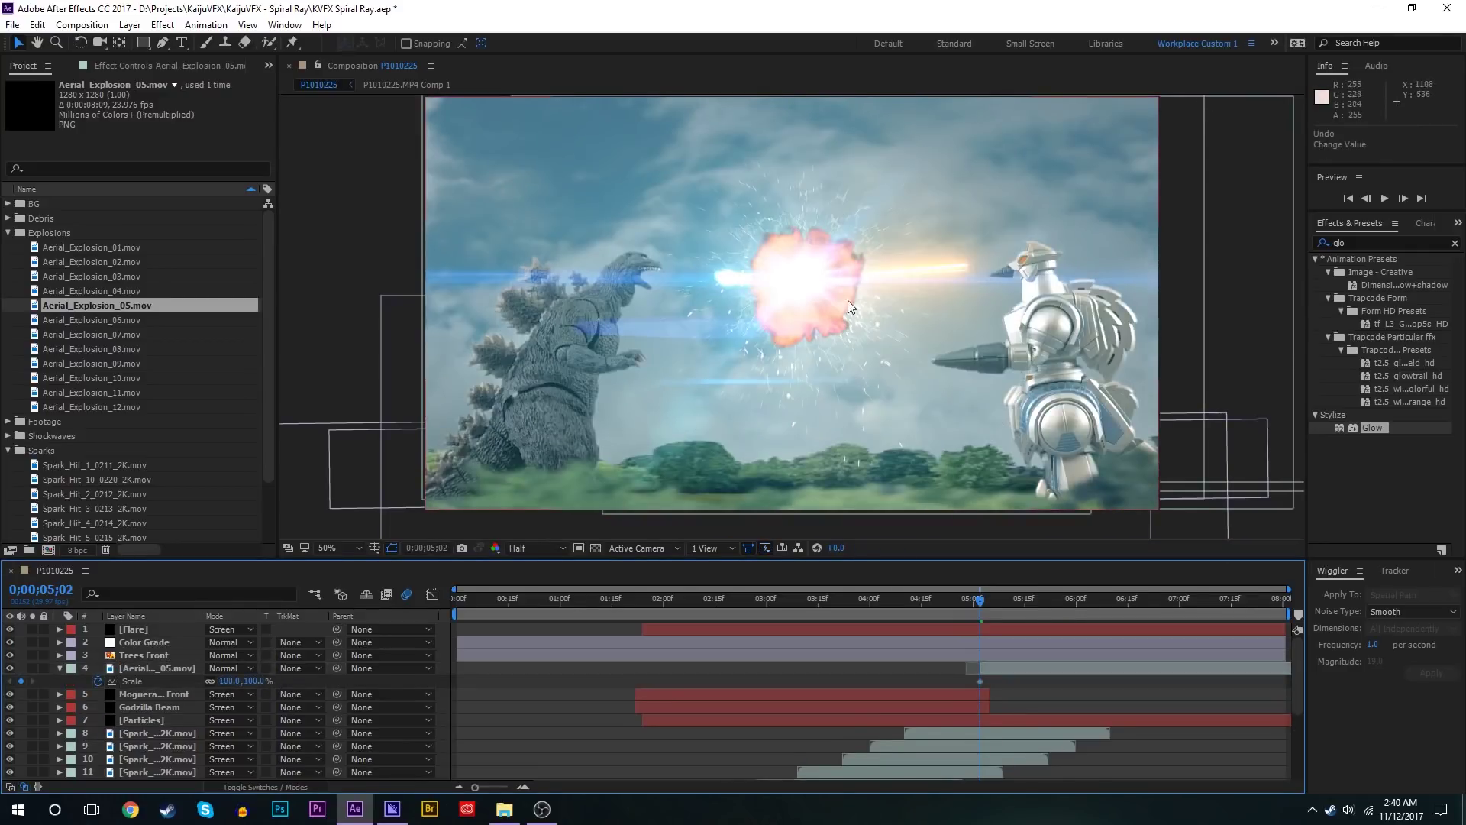
left_click(1001, 669)
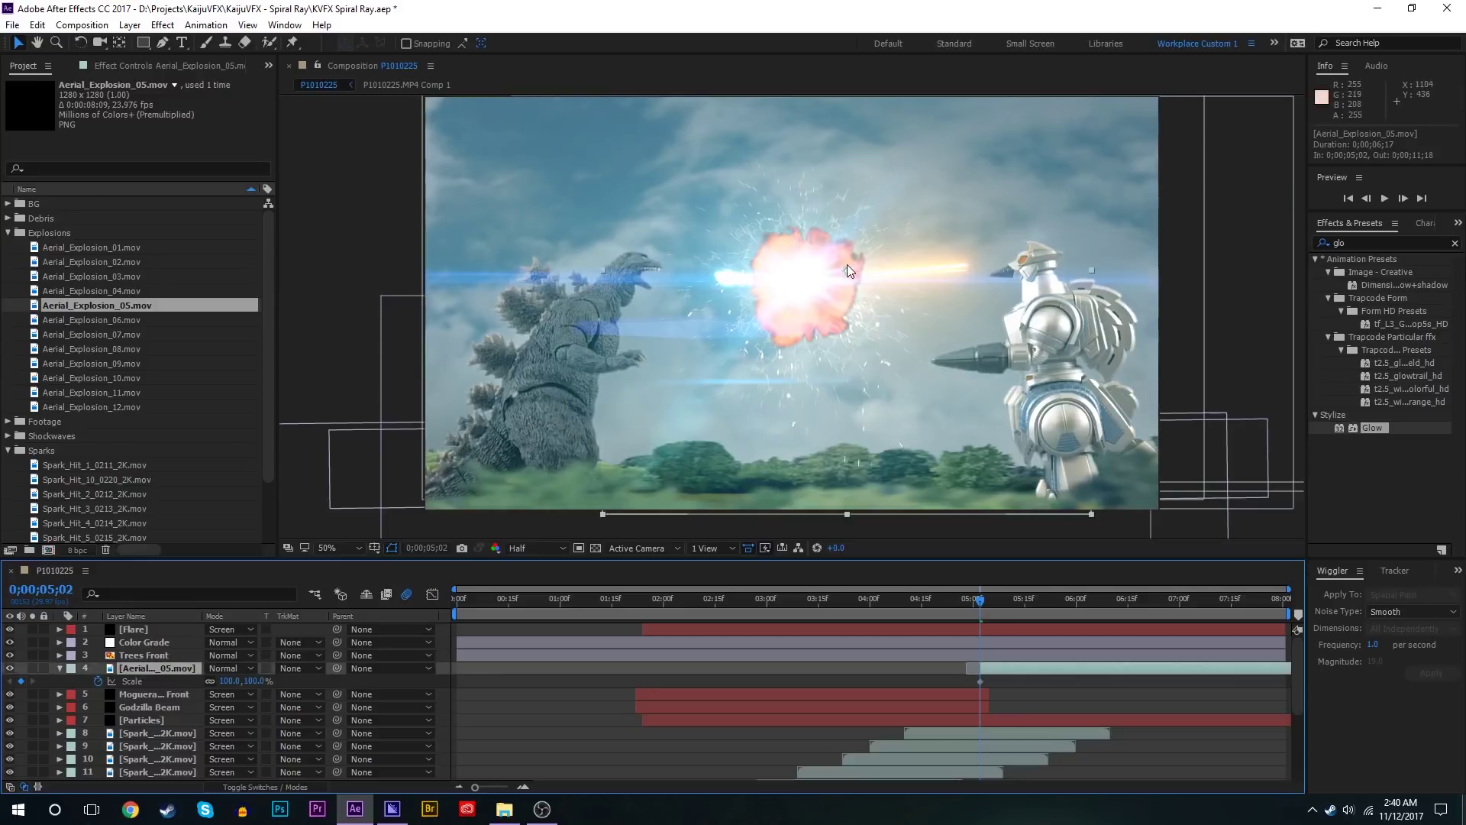
key("y")
left_click_drag(847, 267, 803, 279)
key("v")
Step: Keyframe the explosion's Scale from 50% at 05;02 up to about 137% later
left_click(496, 680)
left_click_drag(262, 685, 227, 683)
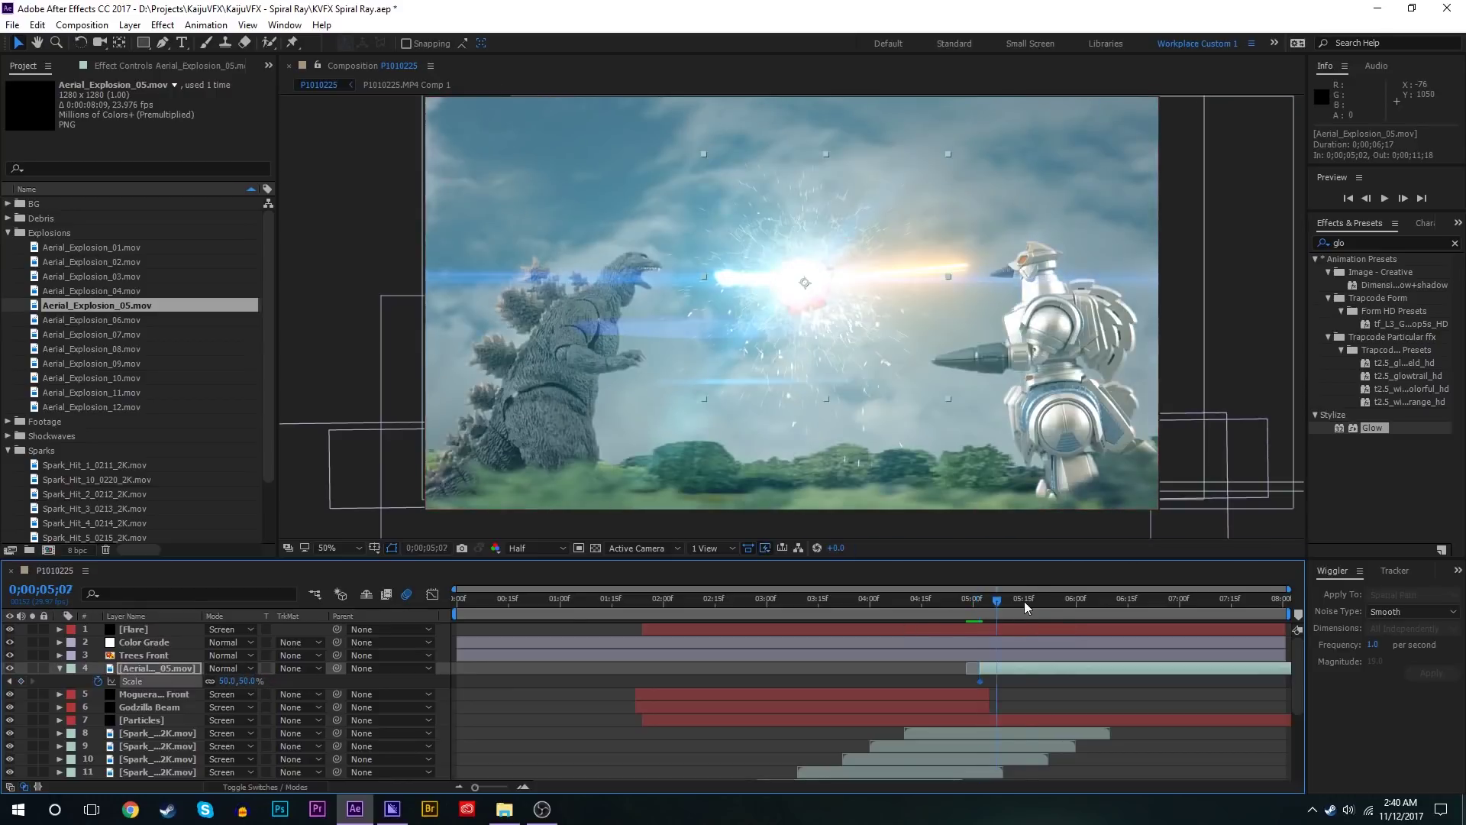
left_click(1026, 604)
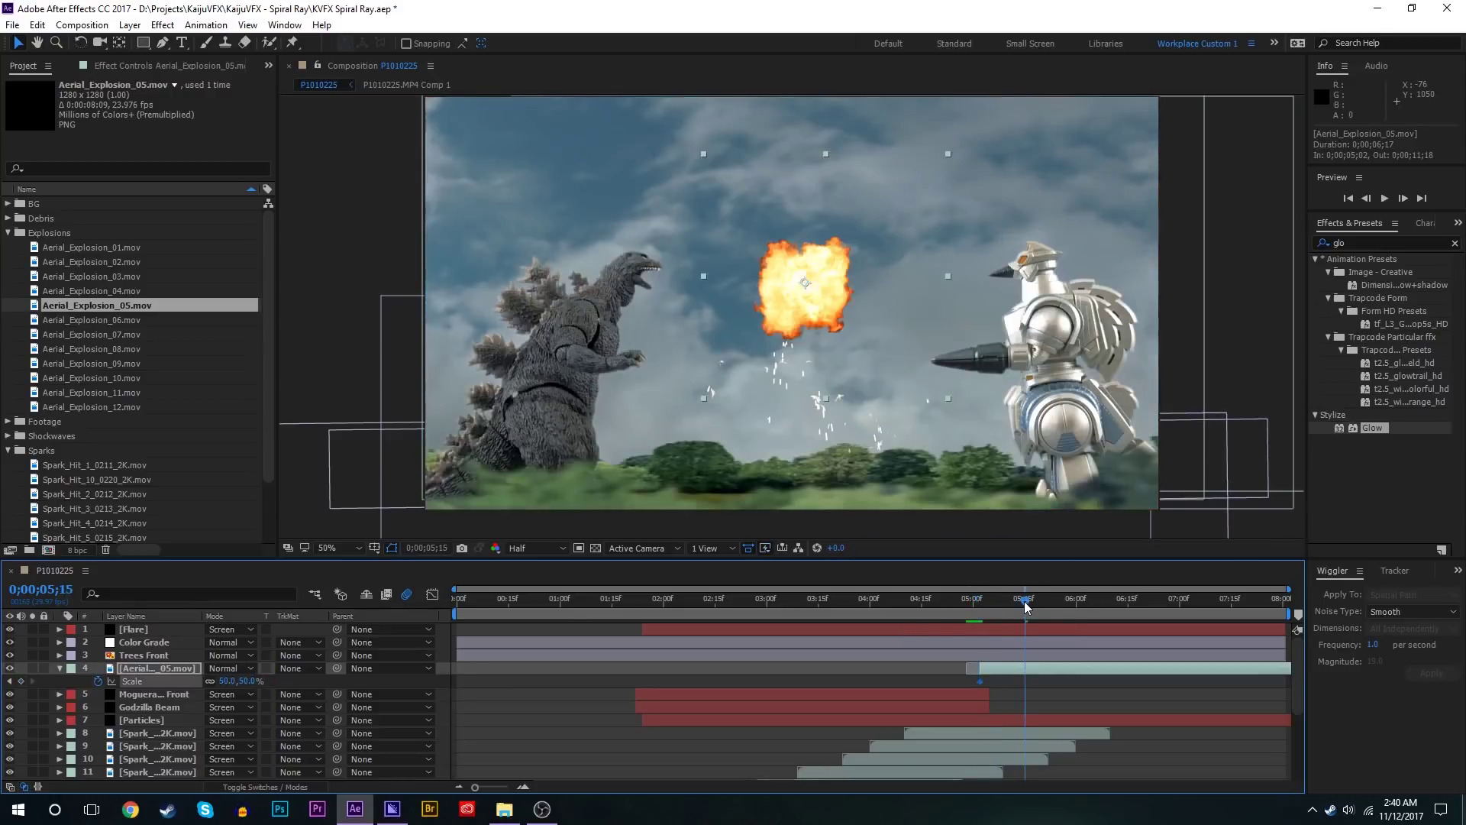
left_click_drag(232, 681, 334, 669)
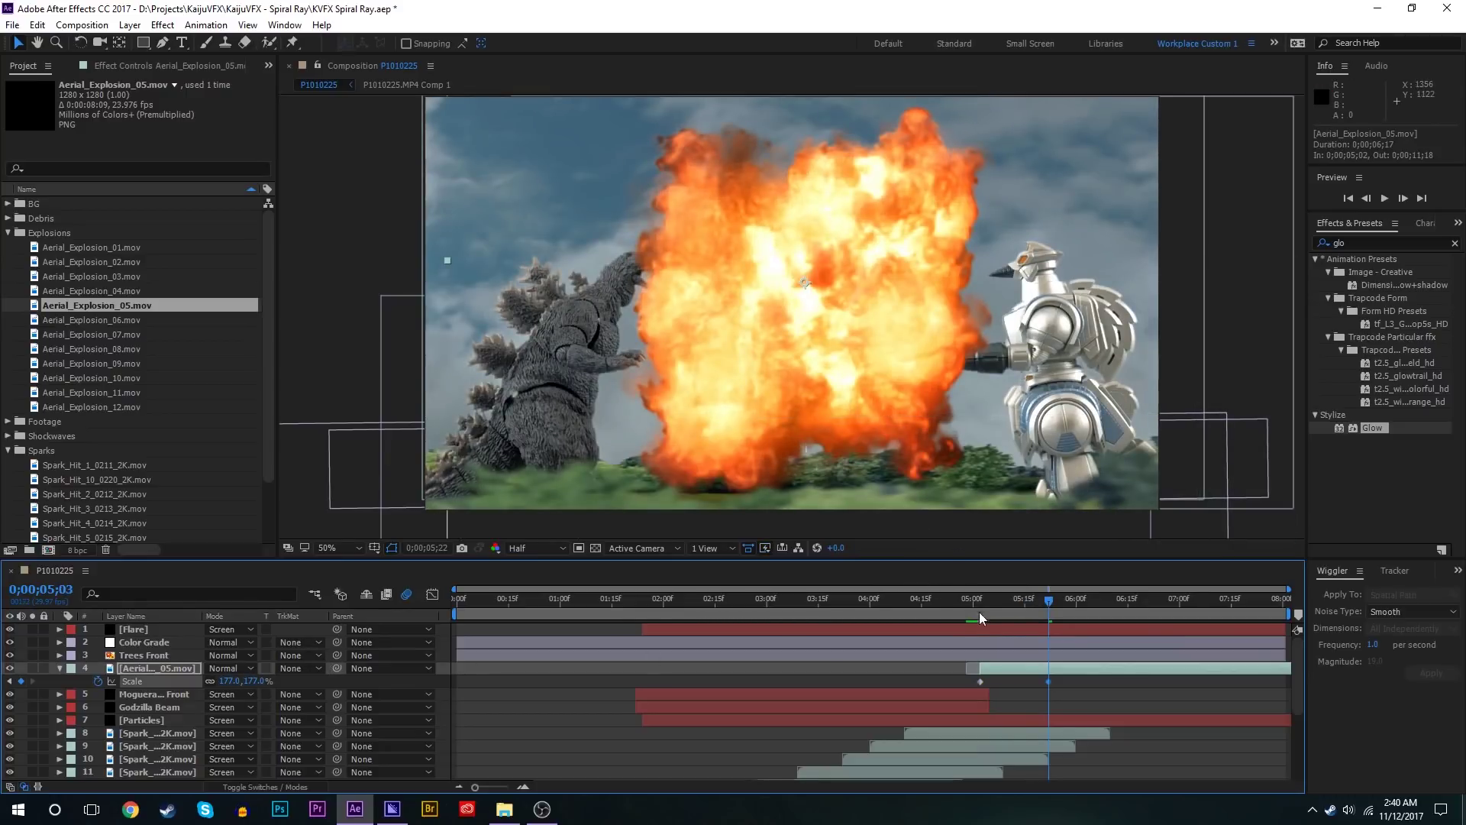
Step: Add Position keyframes lowering the explosion slightly between 05;02 and 05;22
left_click(979, 603)
key("alt+shift+p")
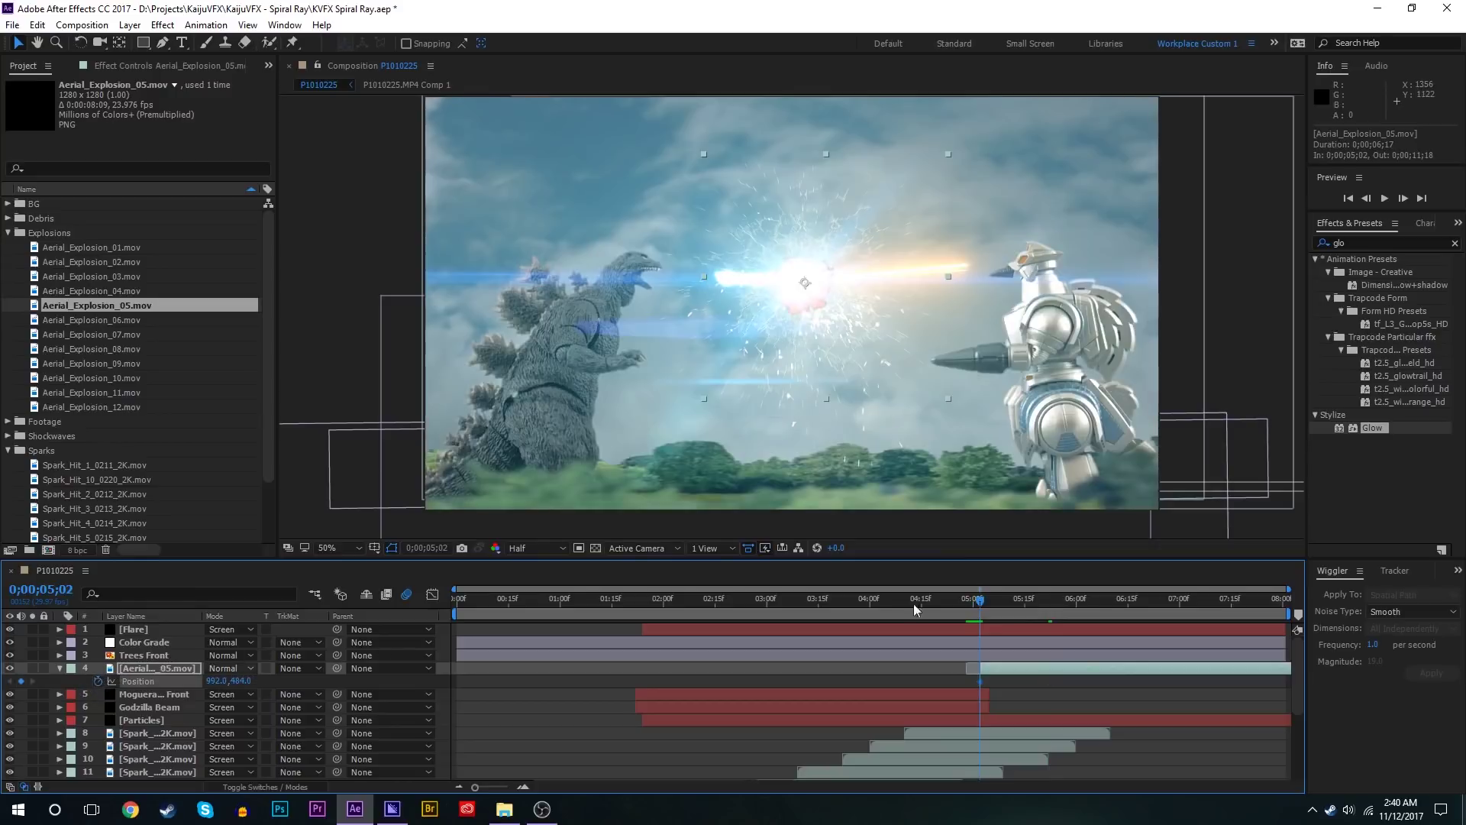
left_click(1050, 610)
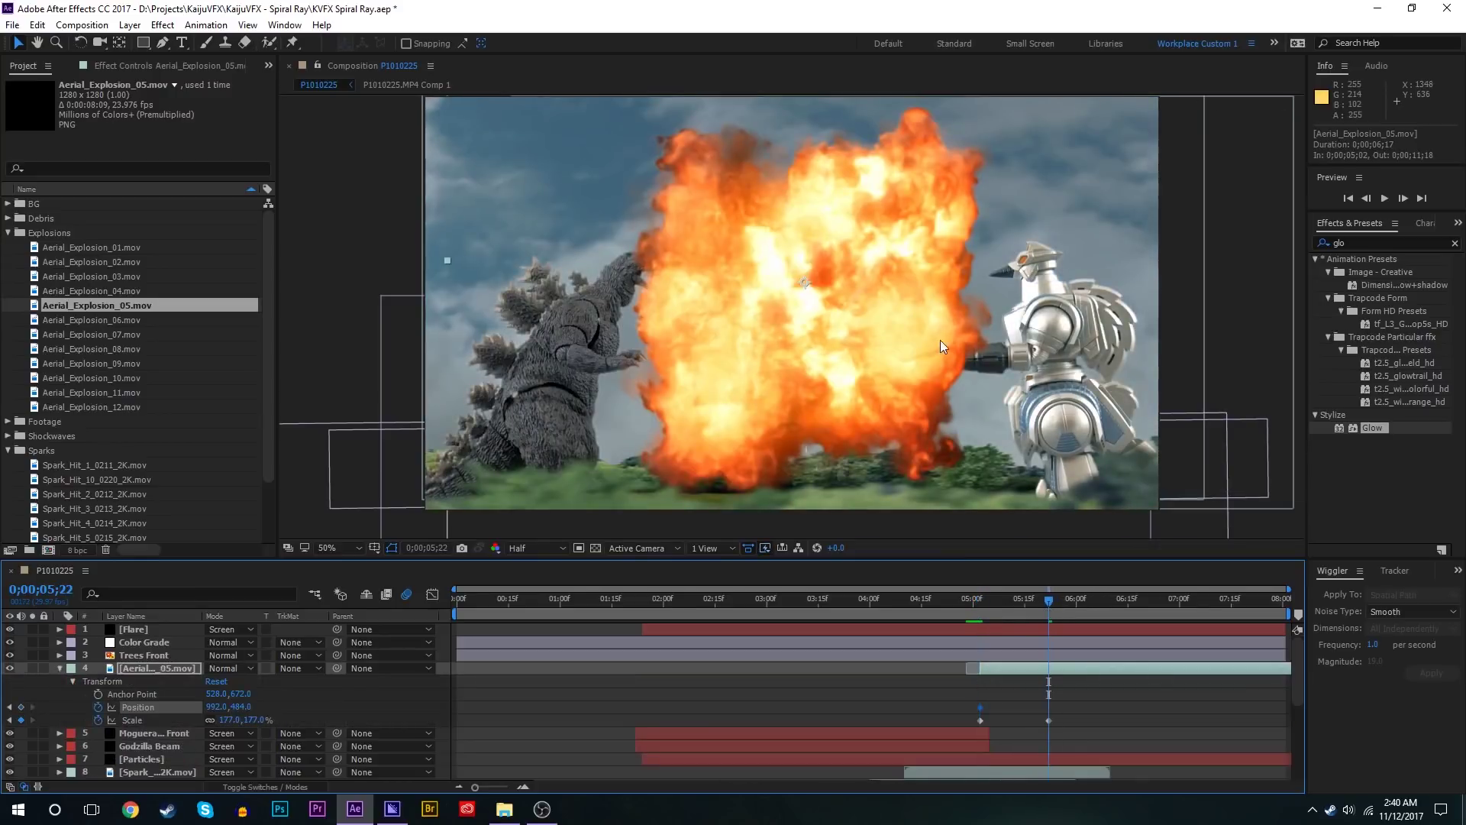
left_click_drag(940, 340, 941, 390)
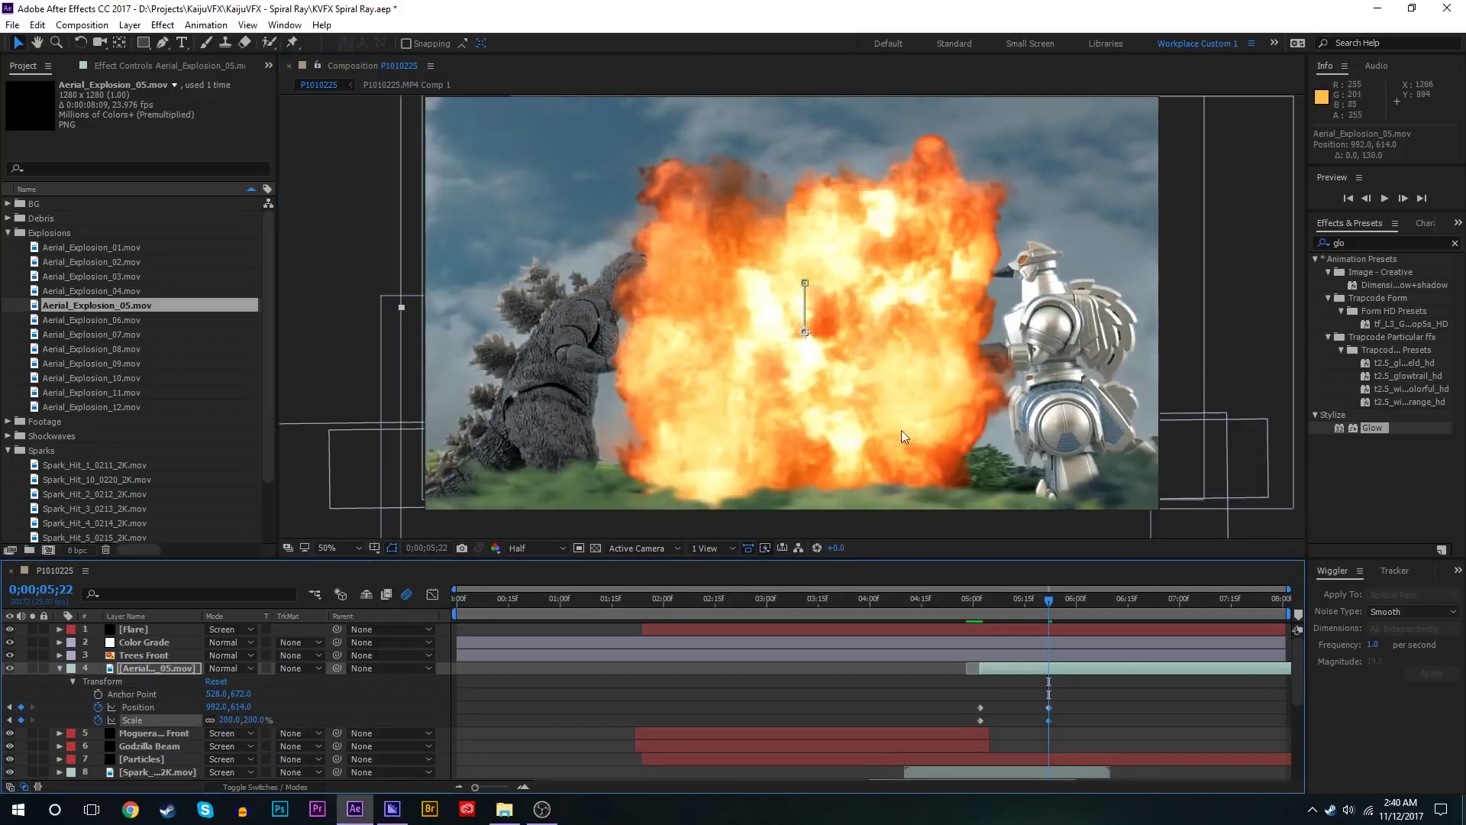
left_click(1038, 608)
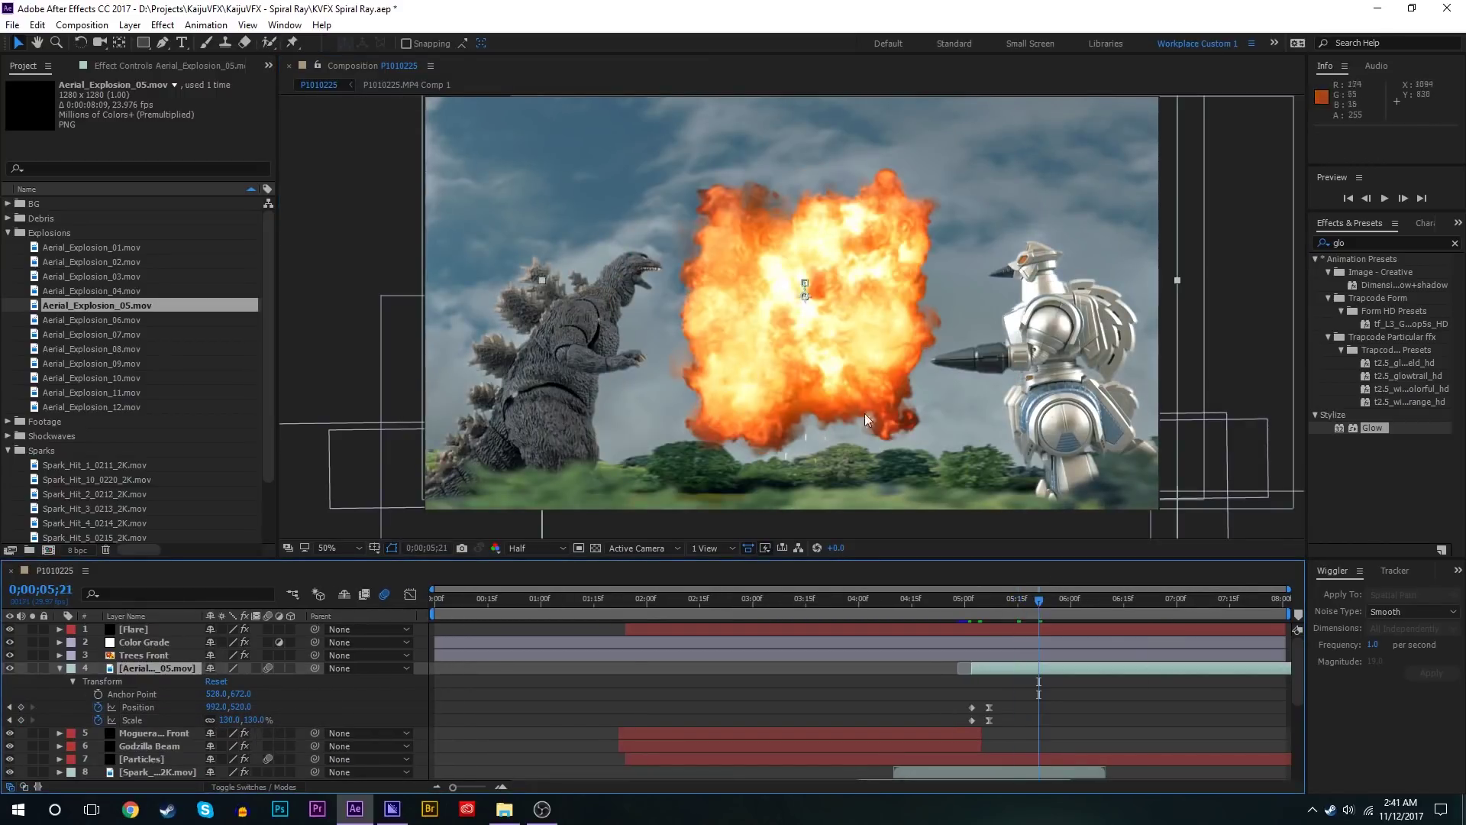
left_click(1014, 666)
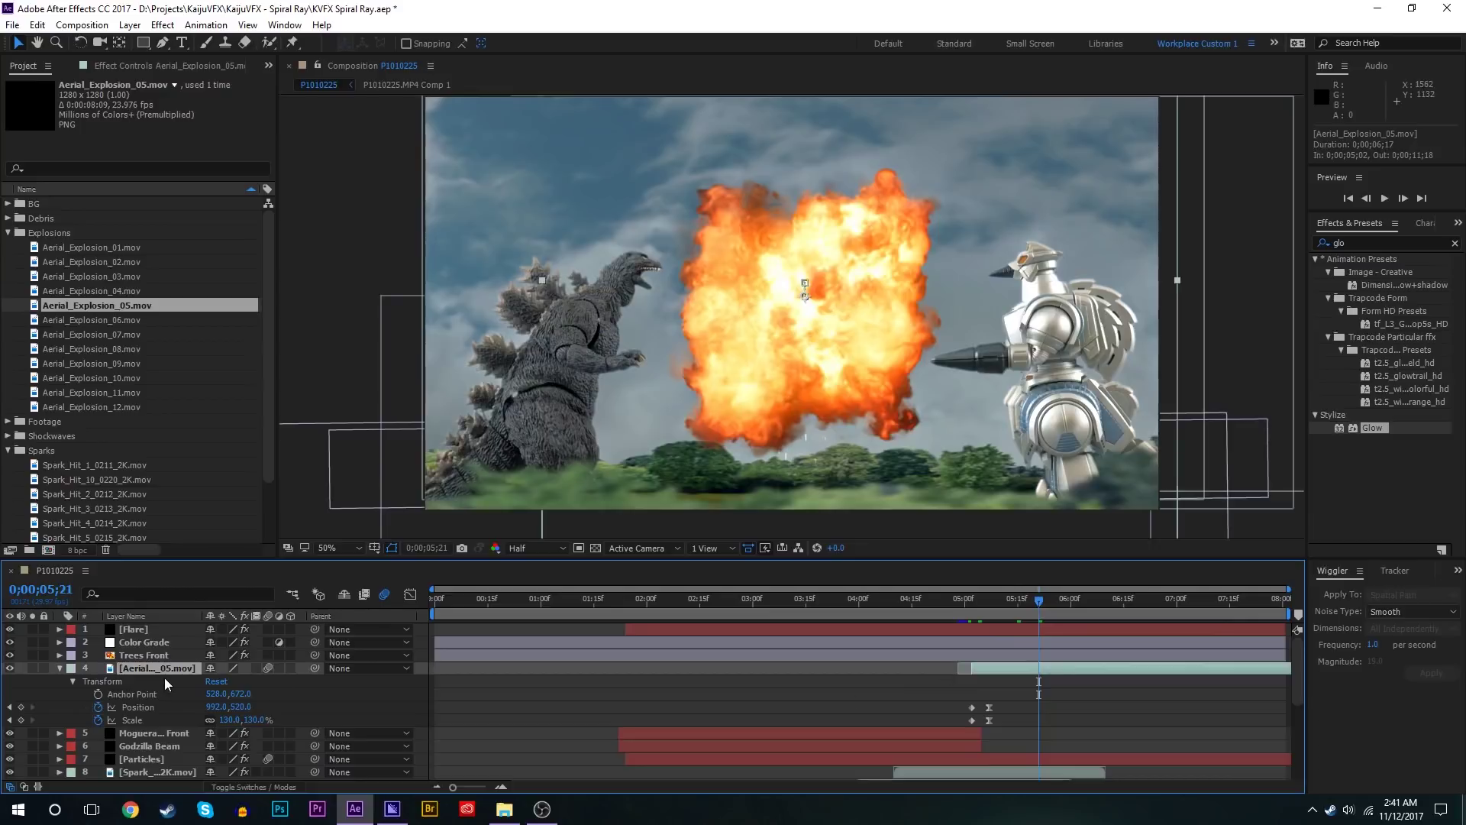
Step: Duplicate the explosion layer and set the top copy's blend mode to Screen
key("ctrl+d")
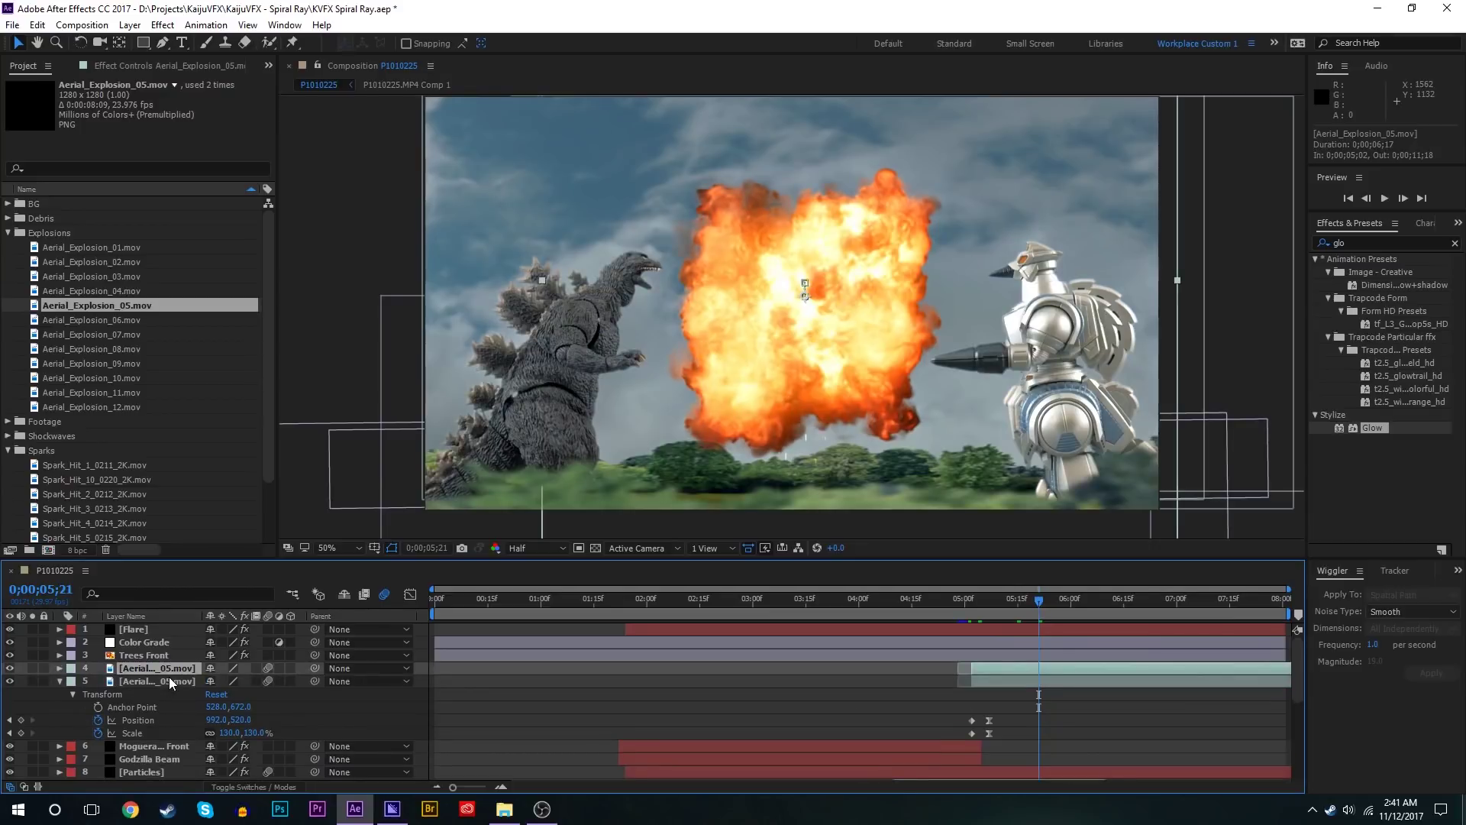
key("F4")
left_click(235, 668)
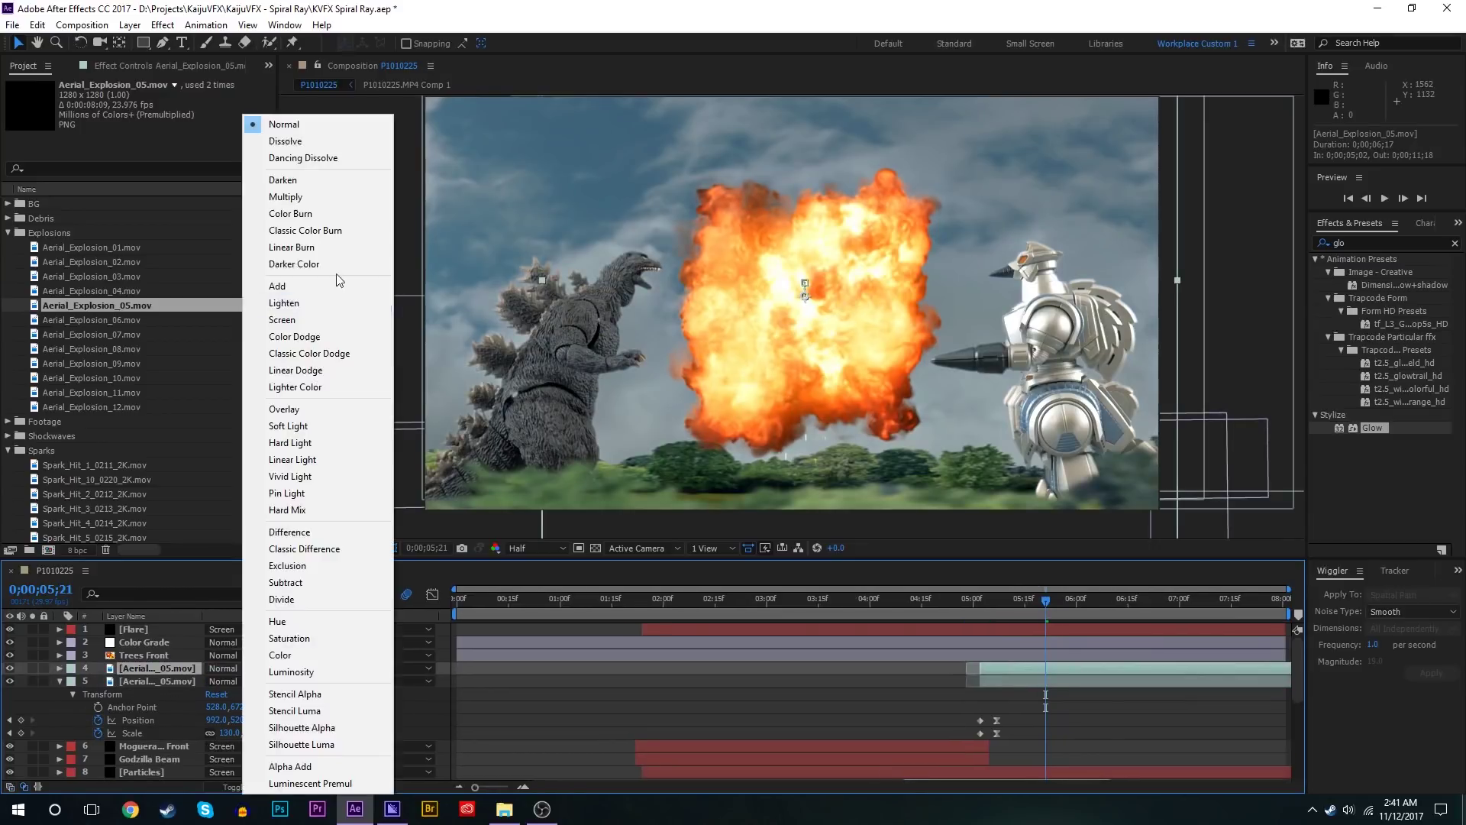
left_click(318, 323)
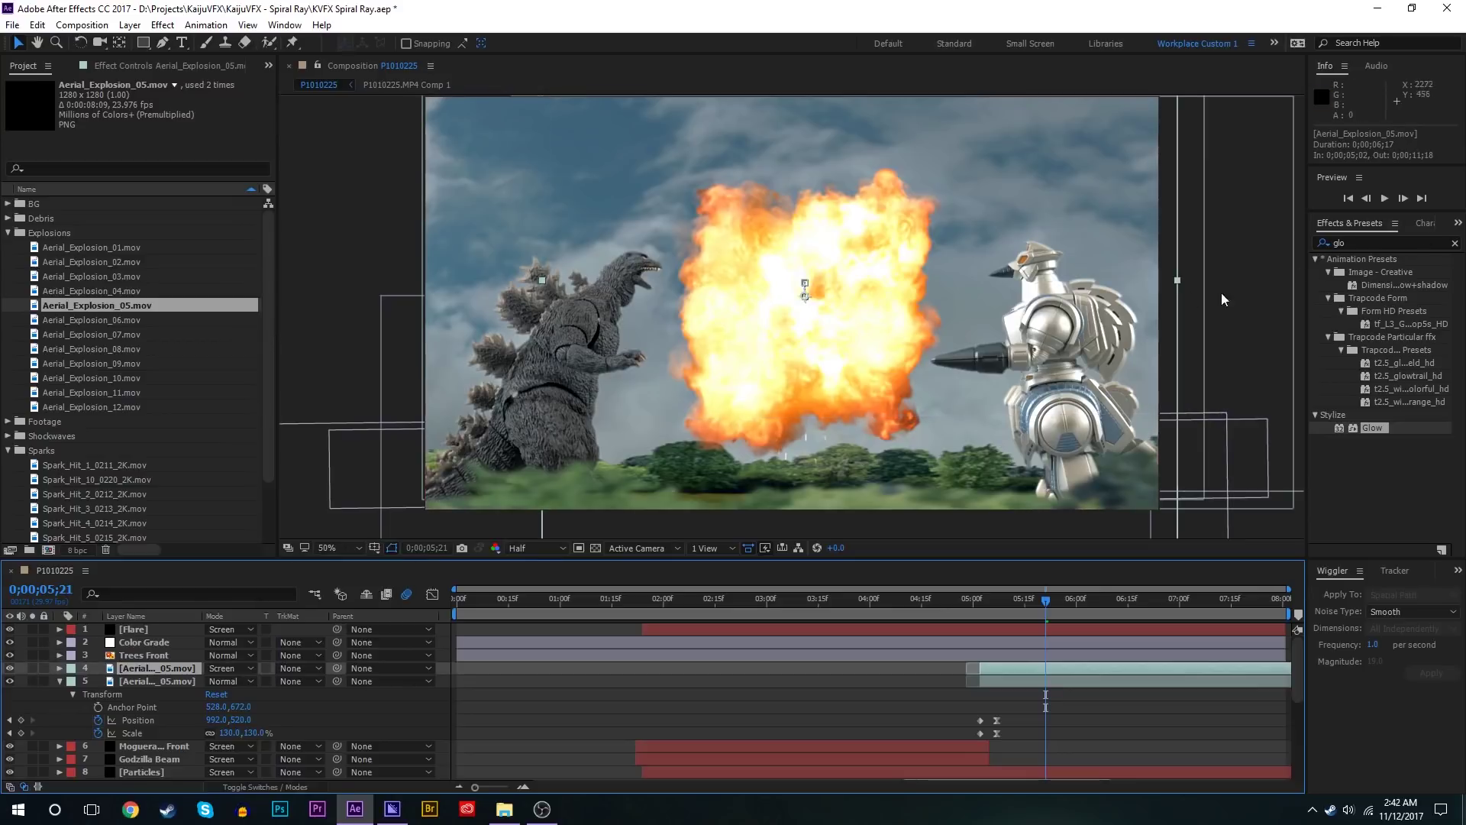
Step: Apply Glow with a lowered threshold, then duplicate it as Glow 2 with radius 1000
left_click(1412, 243)
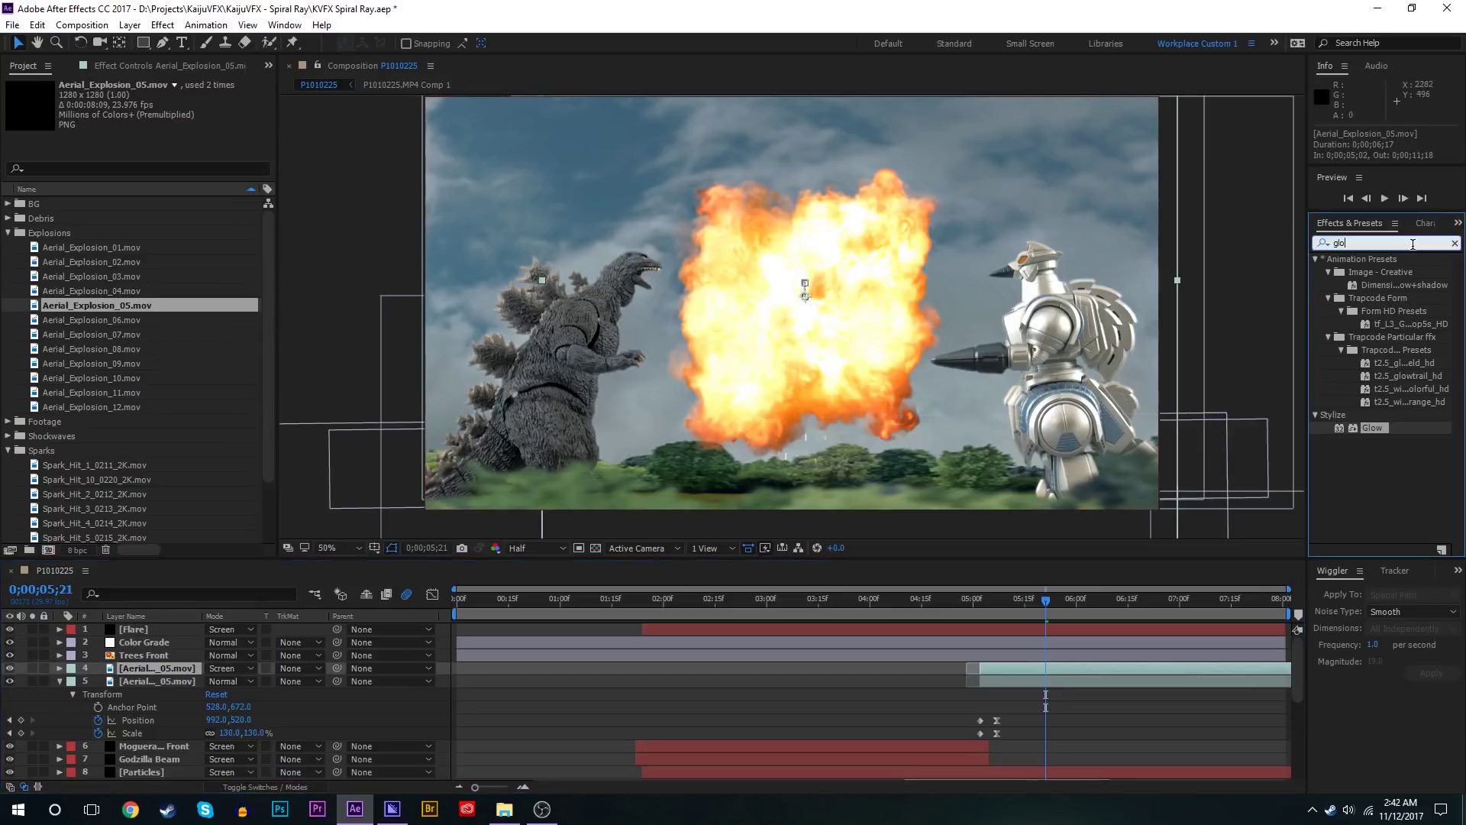
double_click(1375, 421)
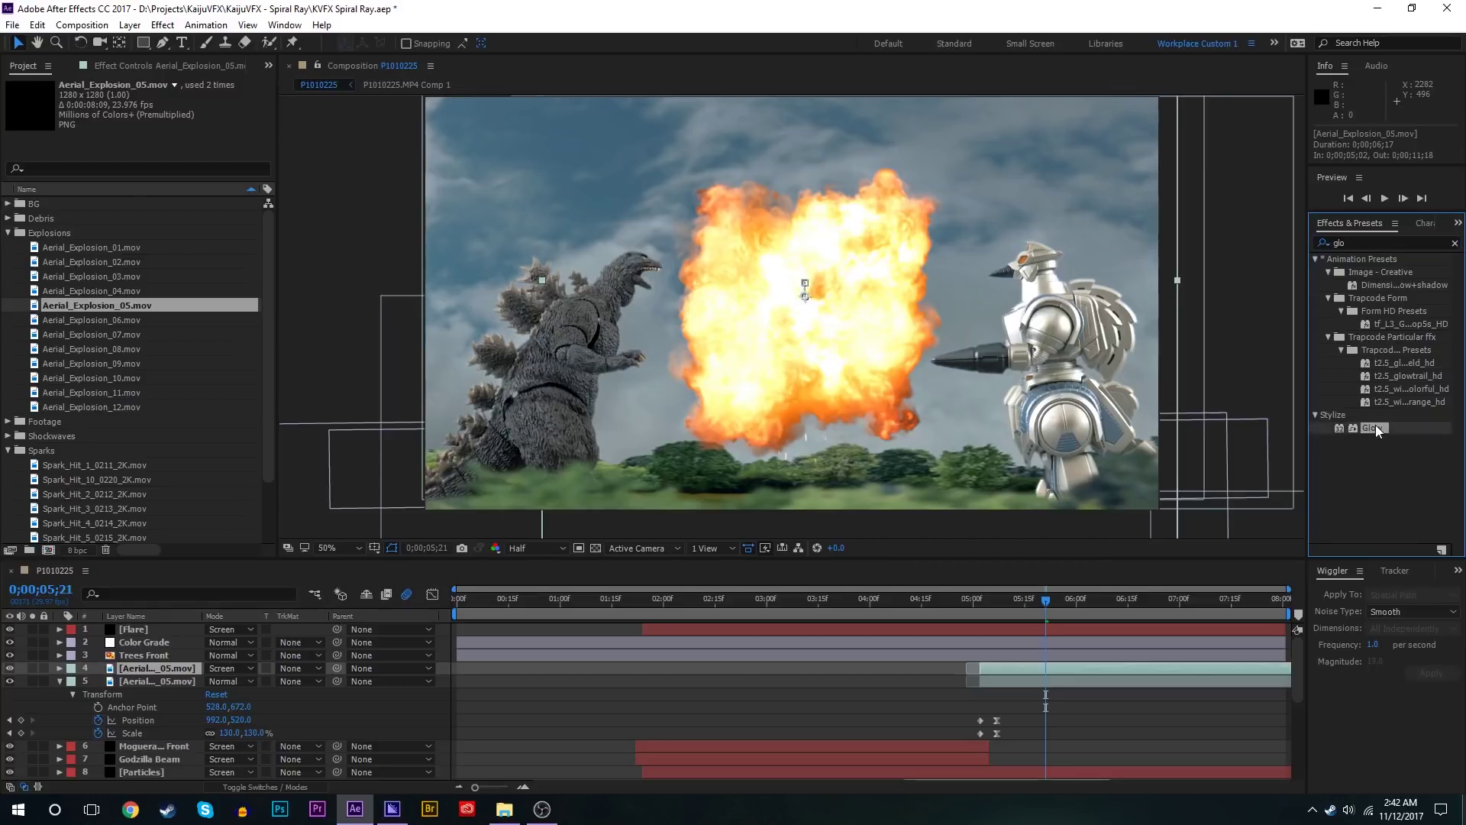
left_click(33, 669)
left_click_drag(158, 124, 190, 110)
key("ctrl+d")
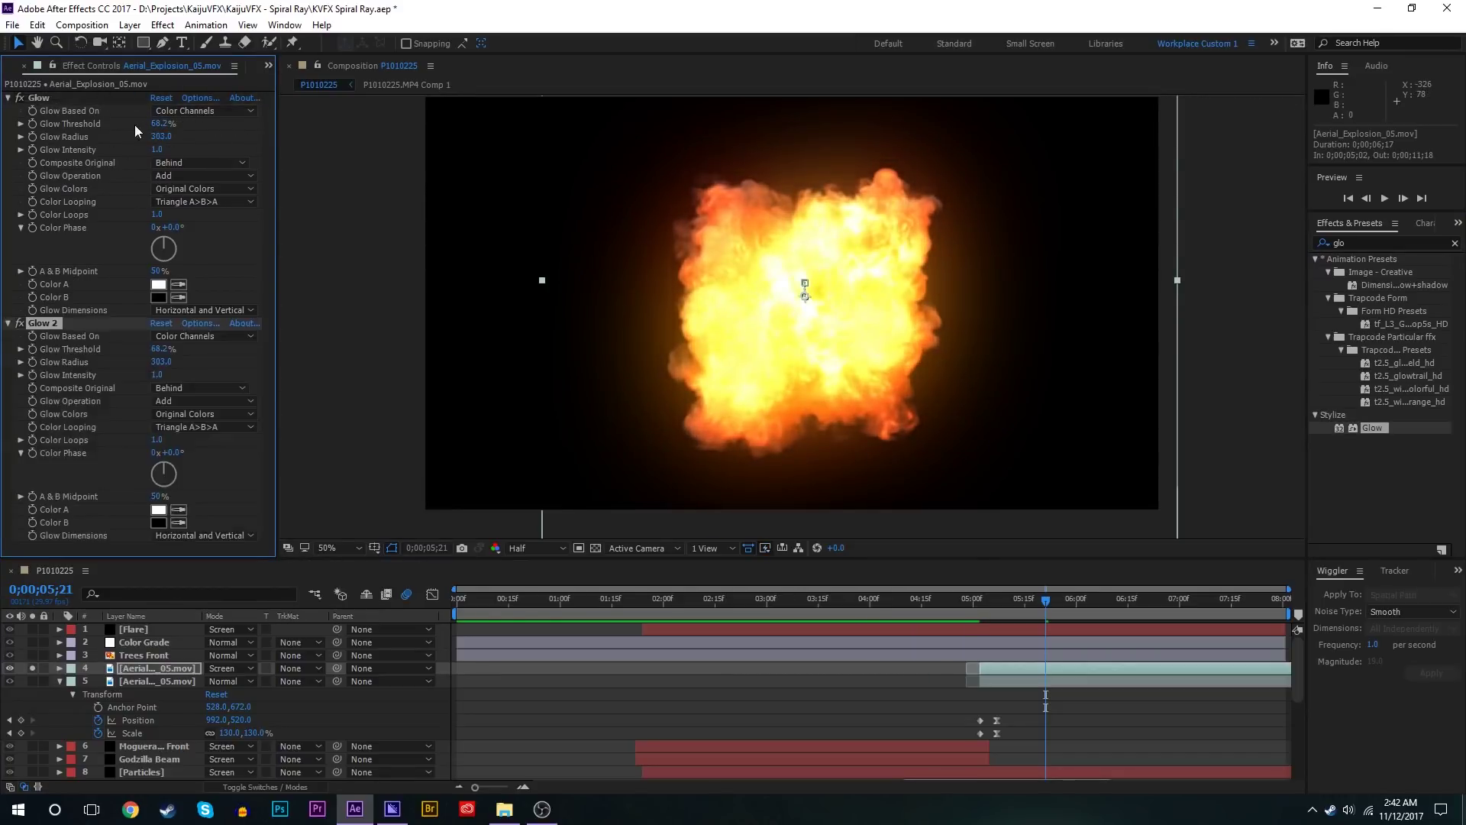
left_click_drag(164, 370, 273, 351)
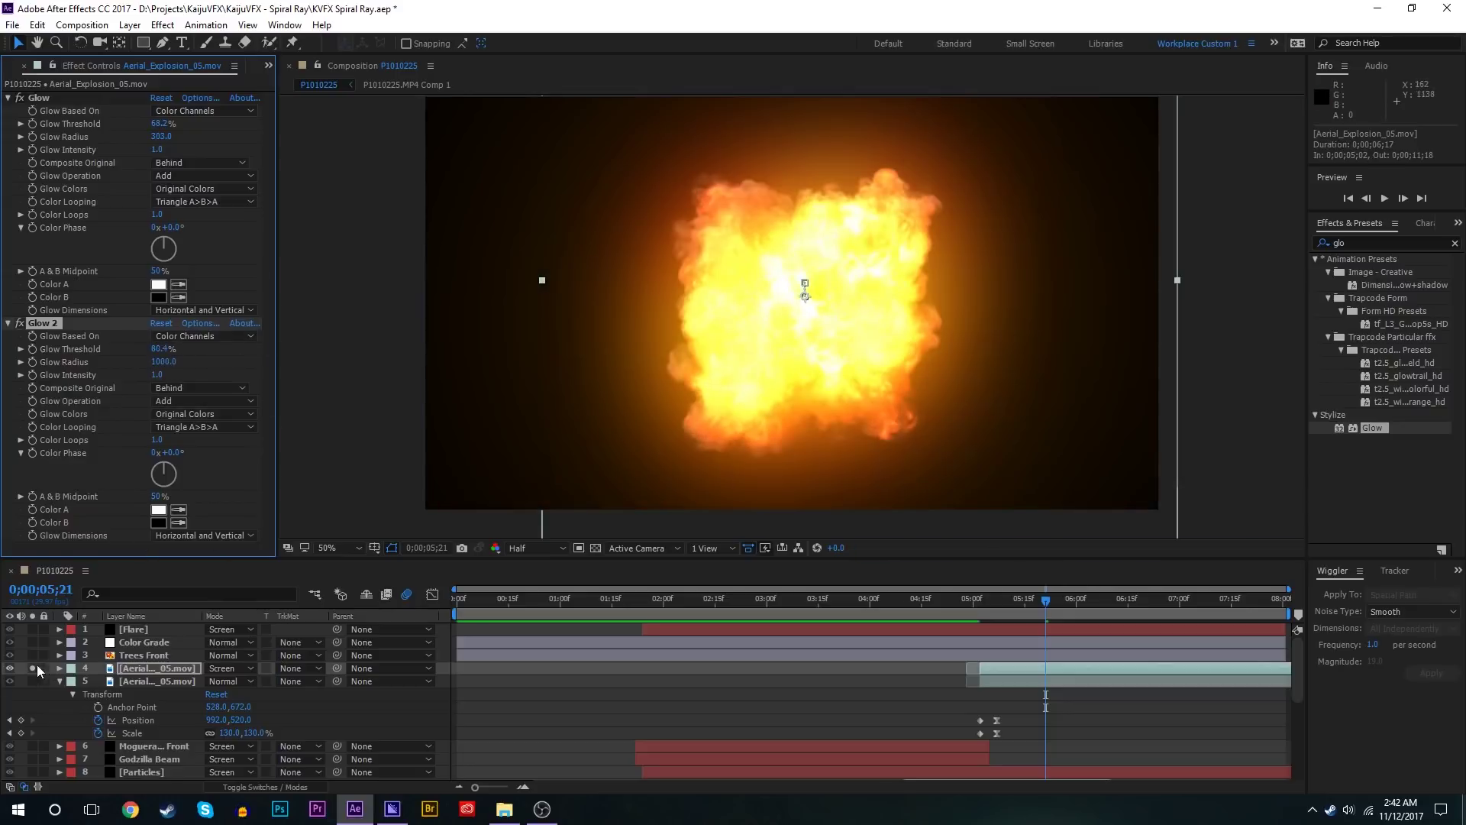
Step: Unsolo, preview the explosion to 05;27, and hide the glowing copy
left_click(32, 668)
left_click(59, 681)
key("space")
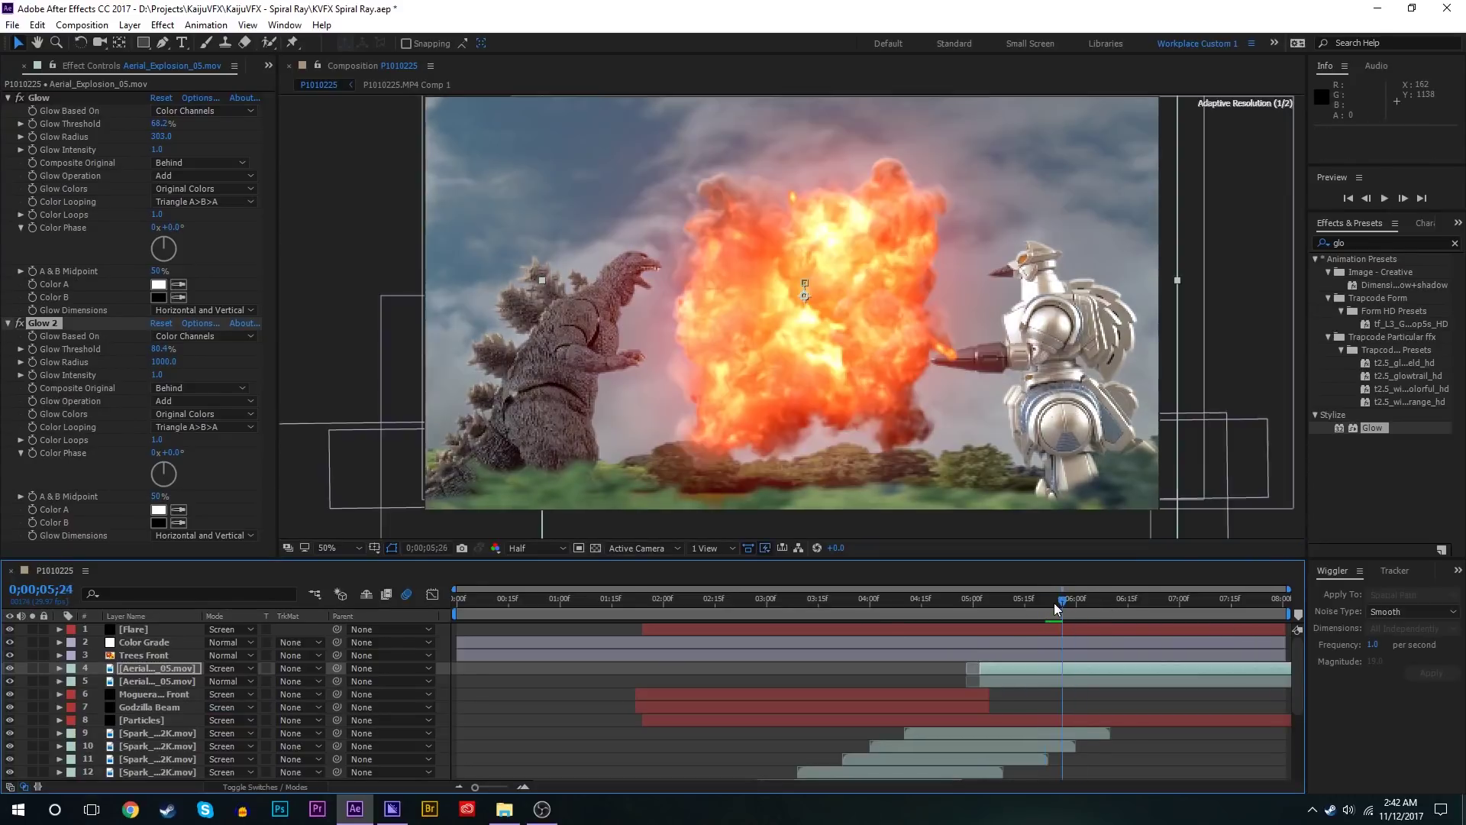
left_click(1066, 599)
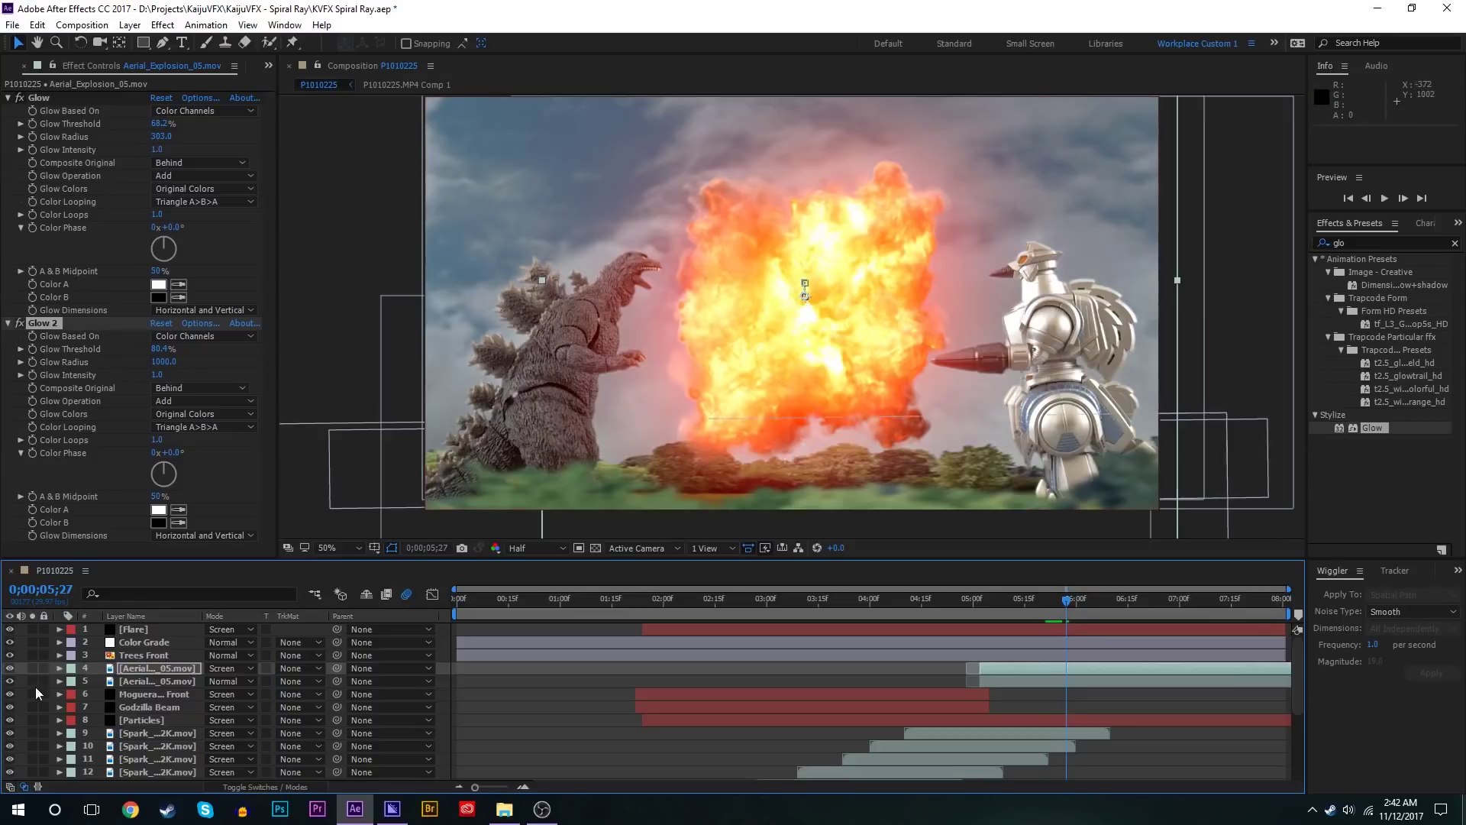
left_click(10, 668)
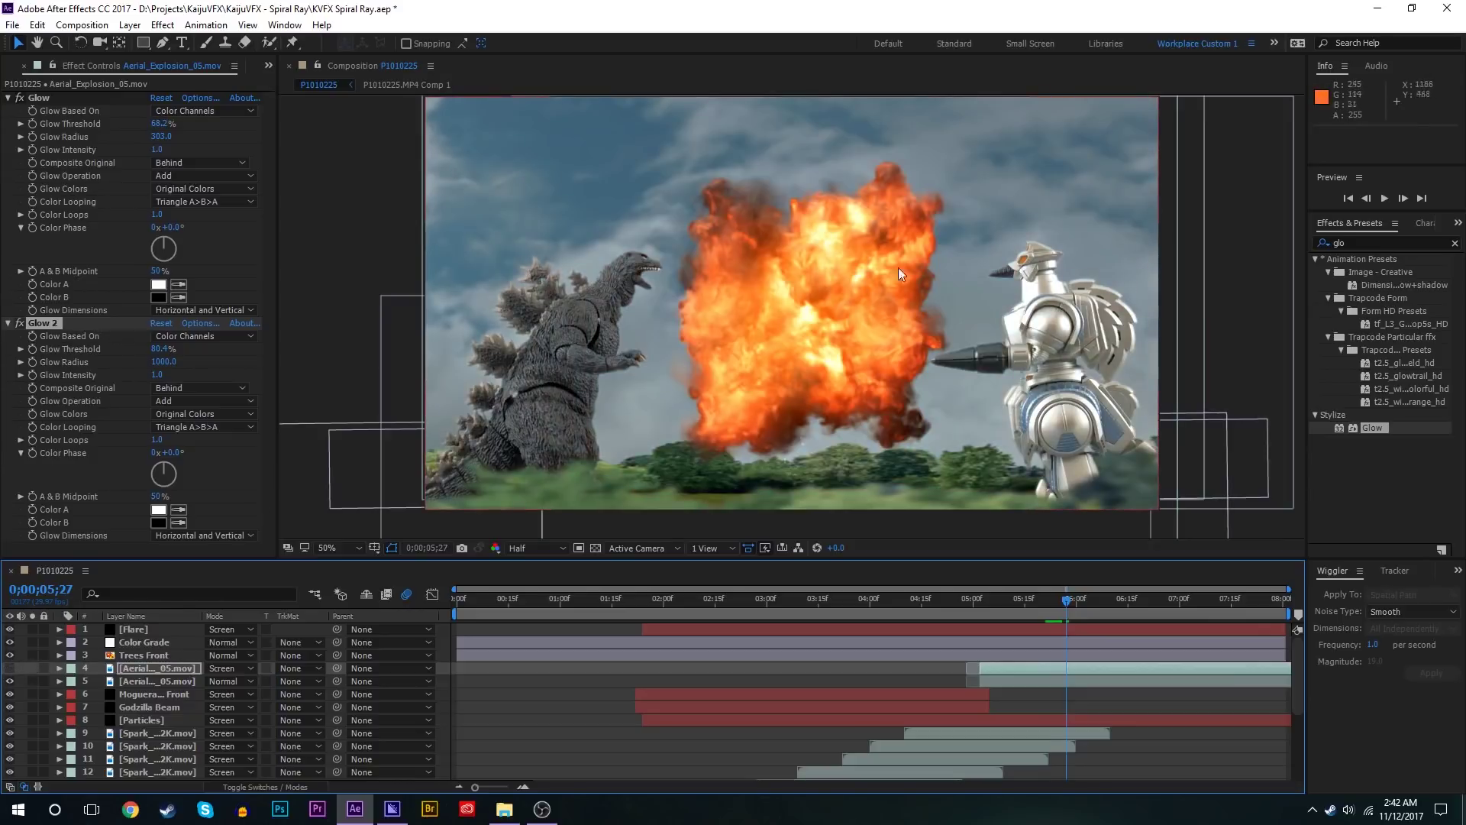
Step: Apply Hue/Saturation to the lower explosion copy with Master Saturation -37 and Master Lightness -26
left_click(130, 677)
left_click(1359, 243)
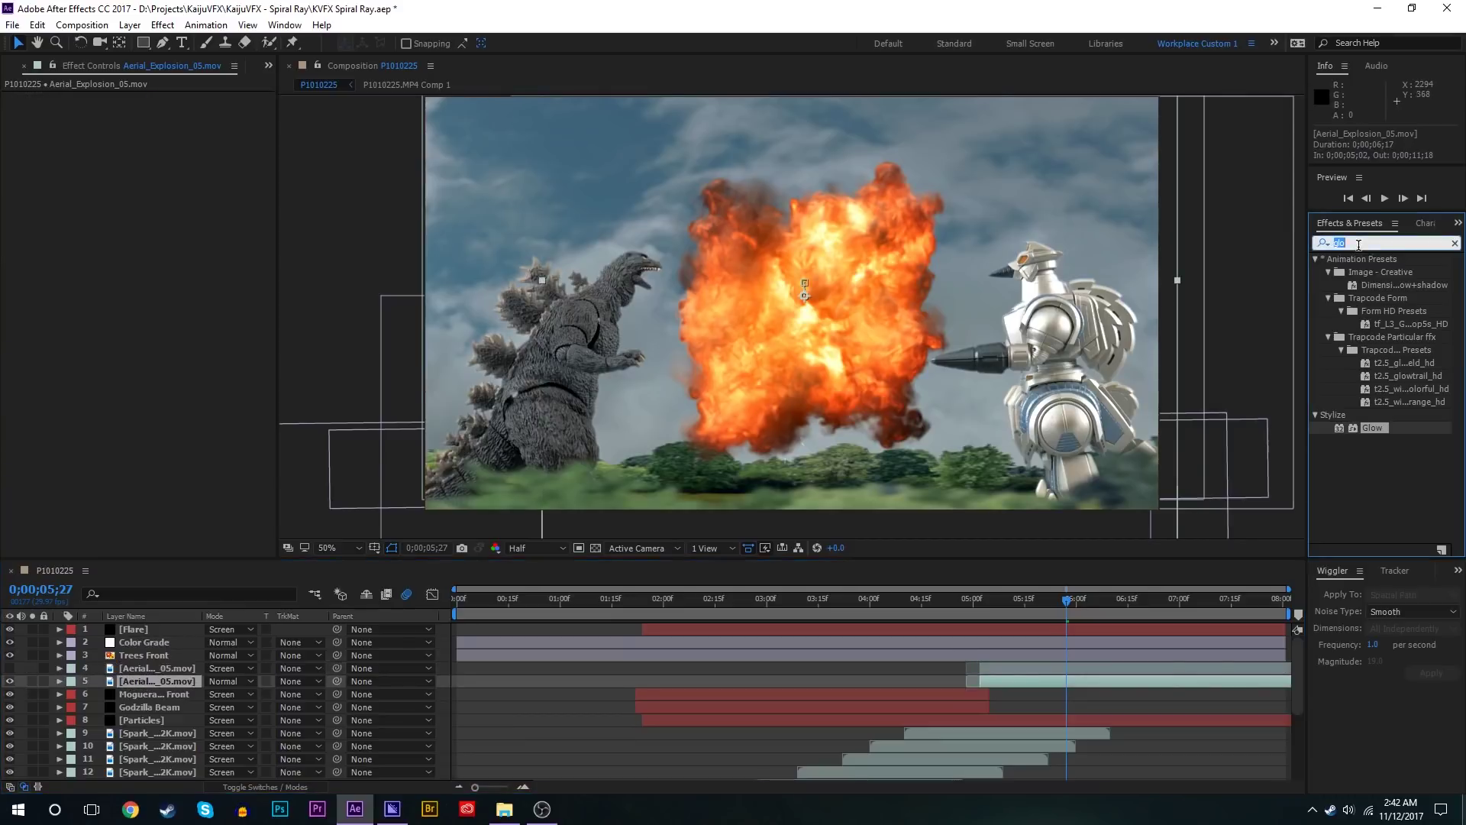
type("sat")
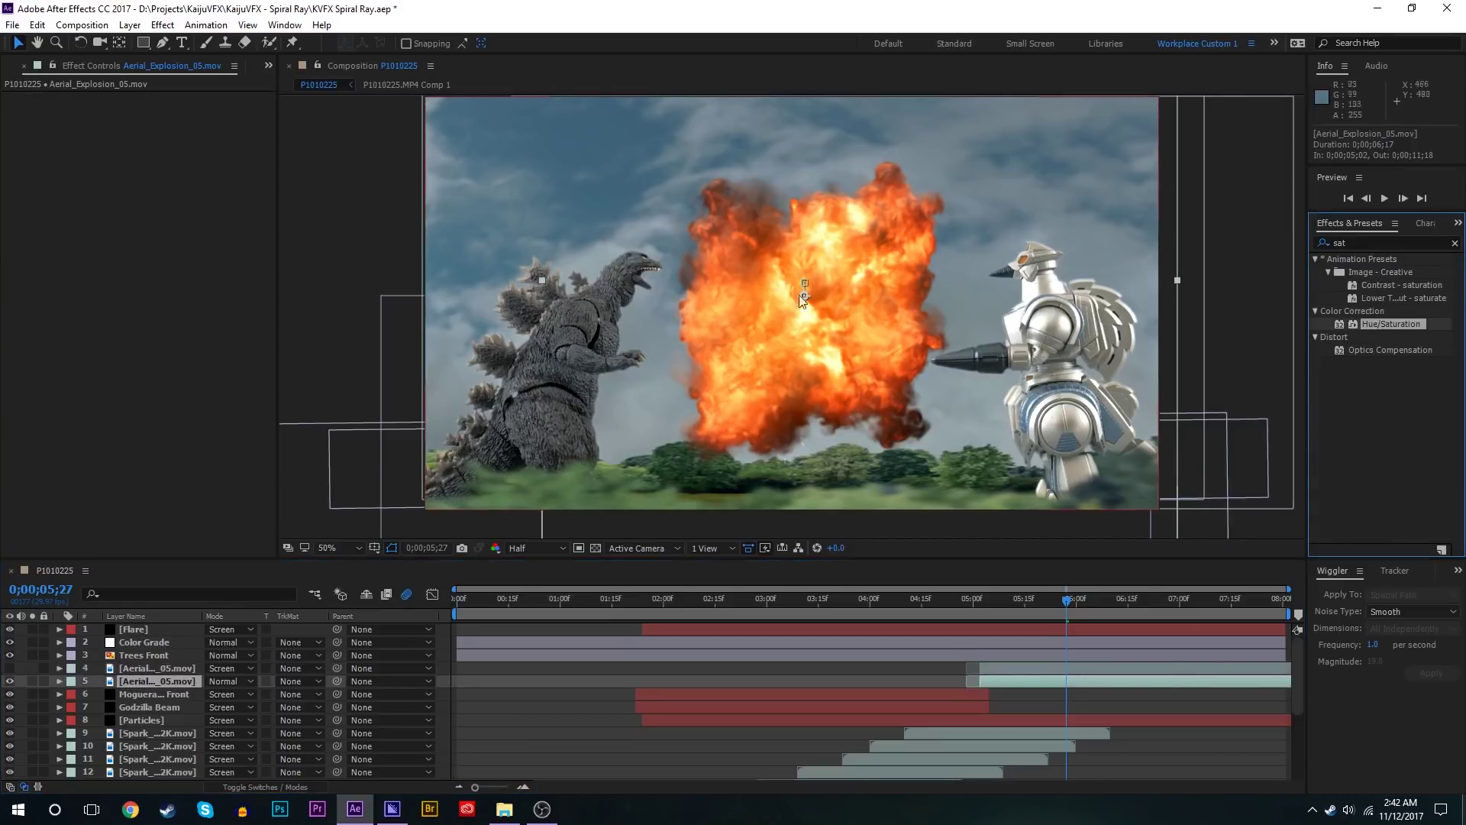
double_click(1390, 324)
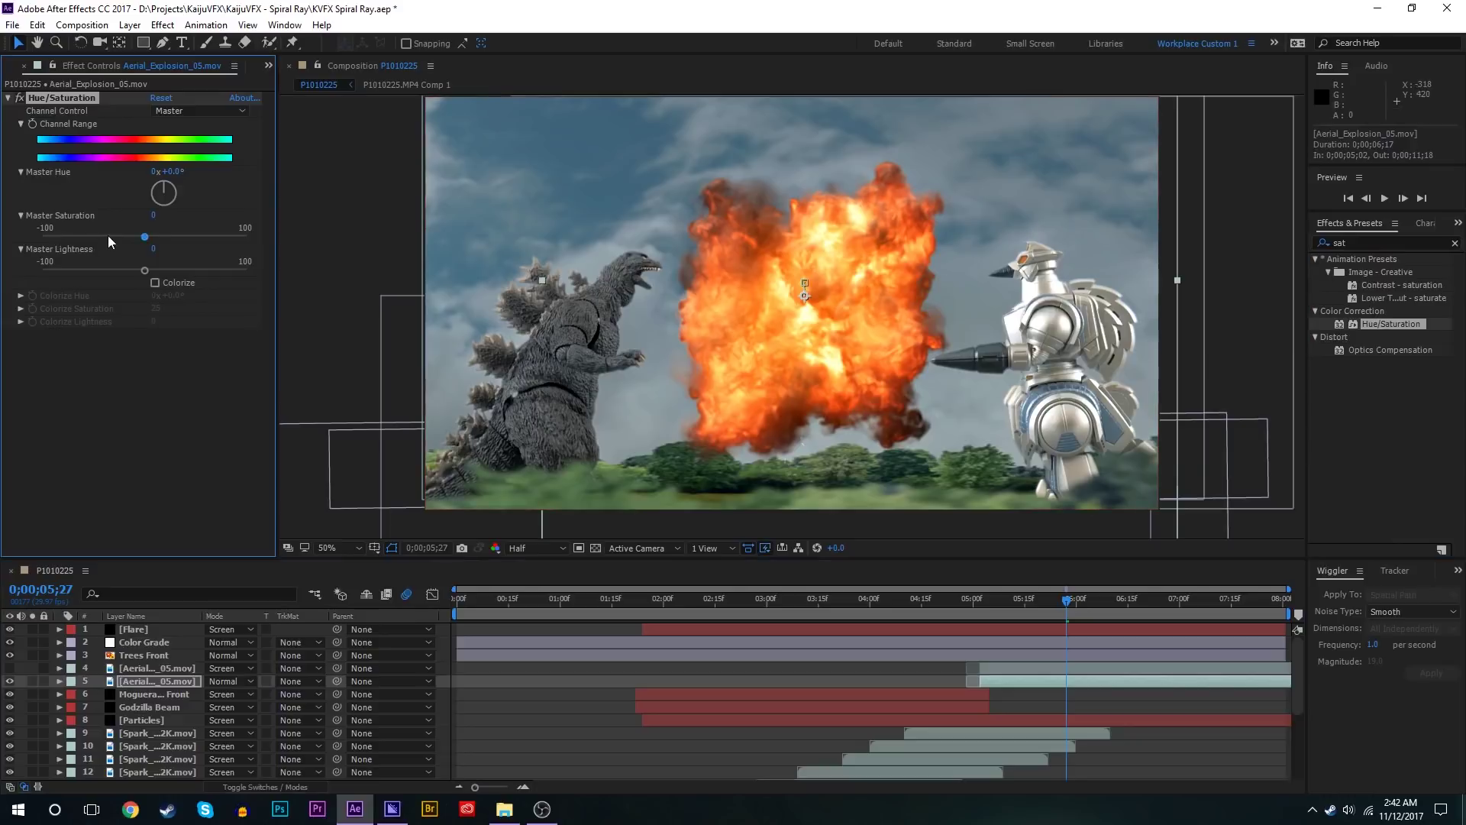
left_click(108, 236)
left_click(118, 271)
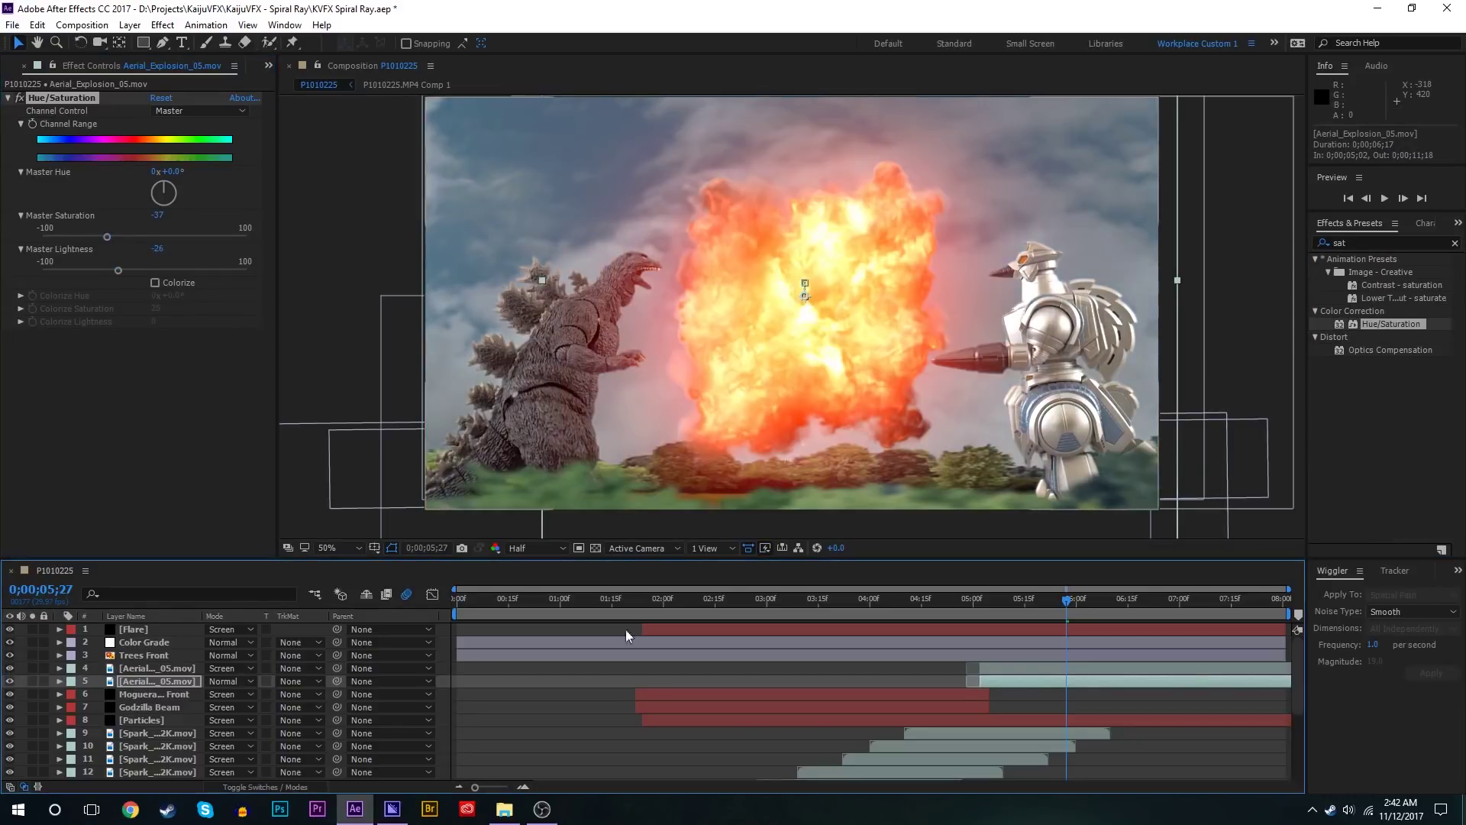
Step: Preview the muted explosion from frame 05;06 with no layers selected
left_click(1176, 597)
left_click_drag(1176, 597, 992, 604)
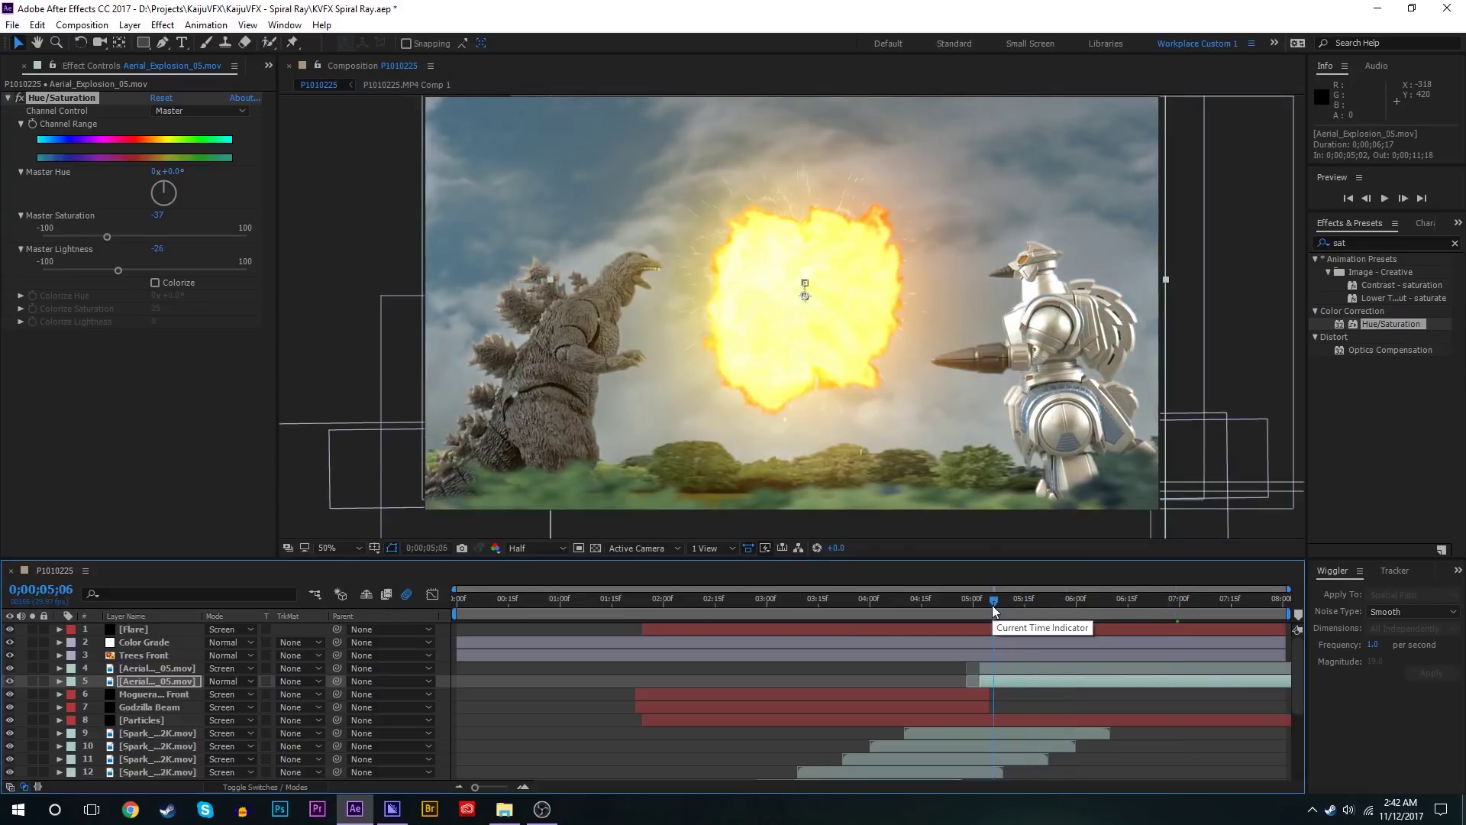
left_click(1023, 697)
key("space")
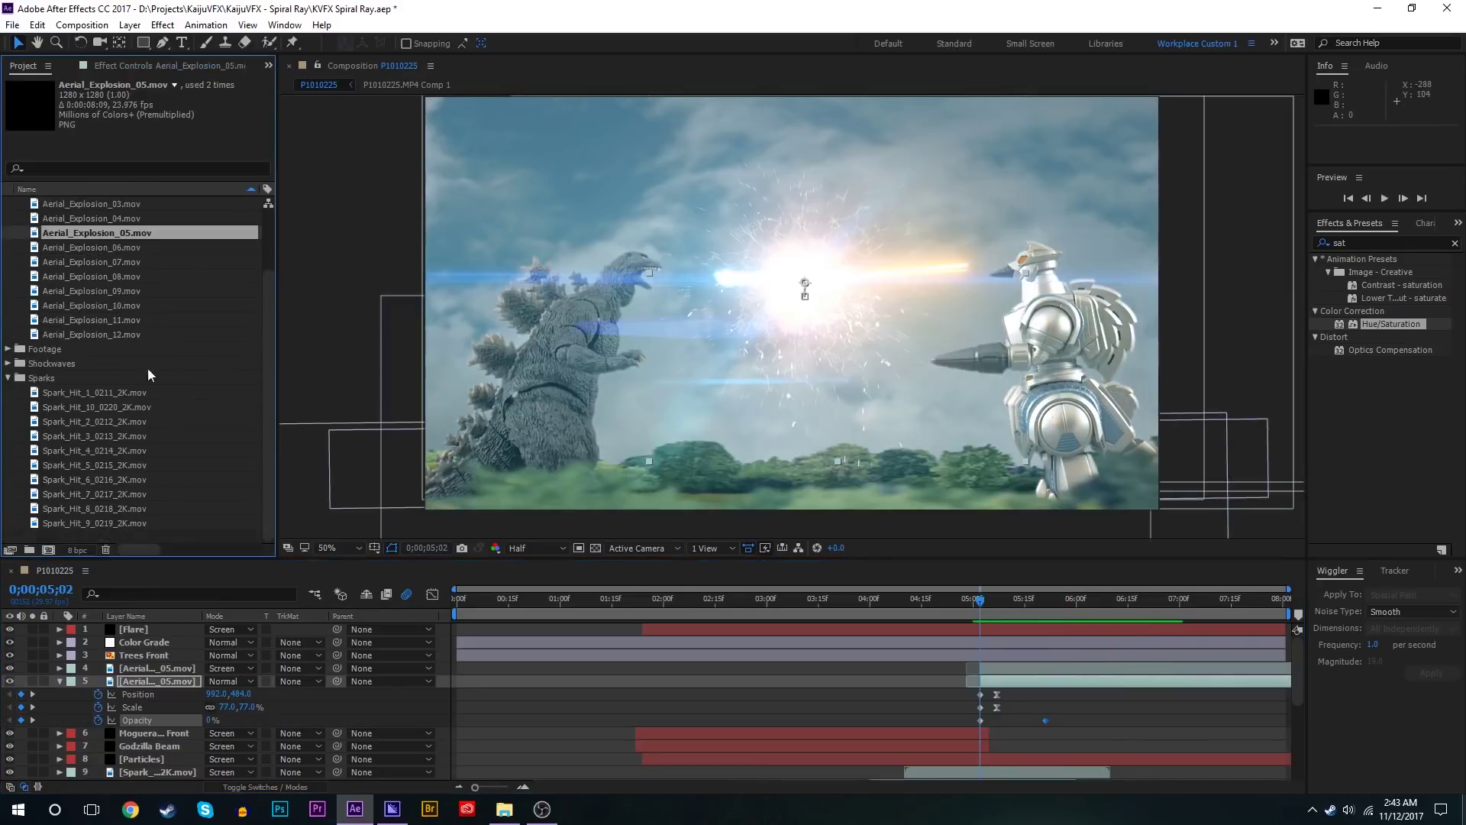
Step: Inspect Shockwave_08.mp4 from the Shockwaves folder and add it as a layer at 05;02
left_click(7, 364)
scroll(126, 400, "down", 3)
double_click(102, 305)
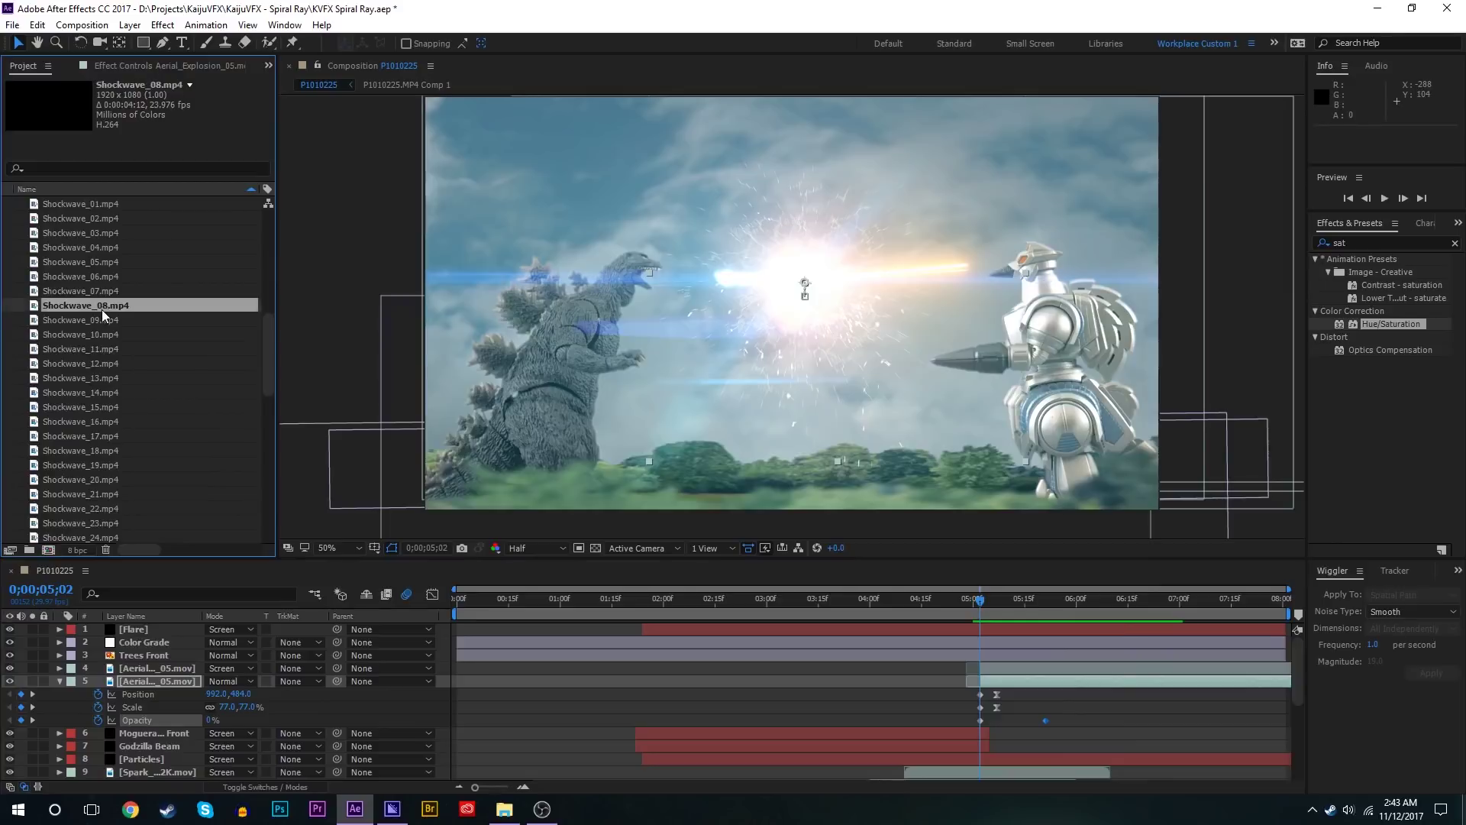
left_click_drag(430, 516, 764, 516)
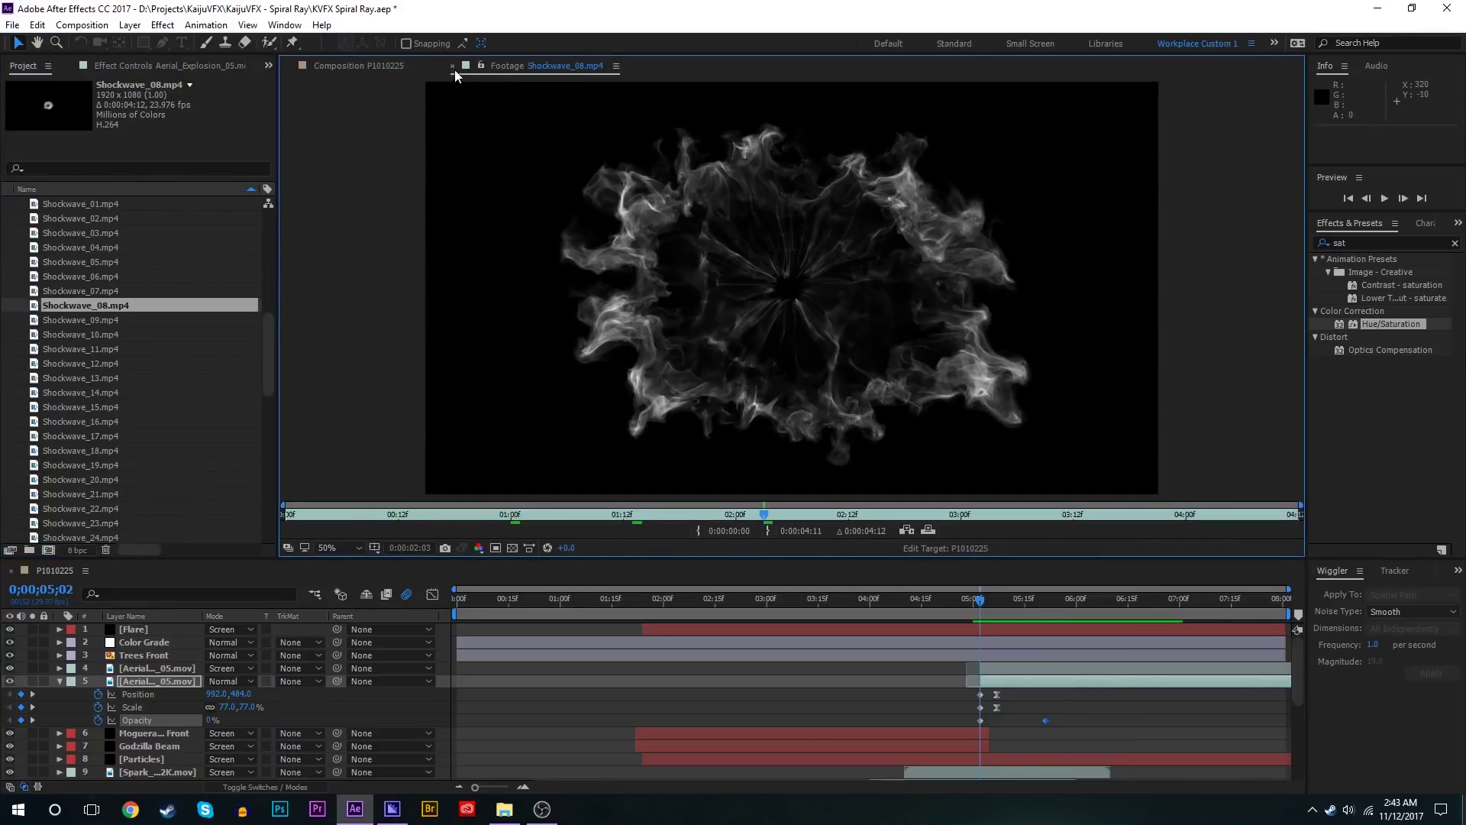
left_click(452, 66)
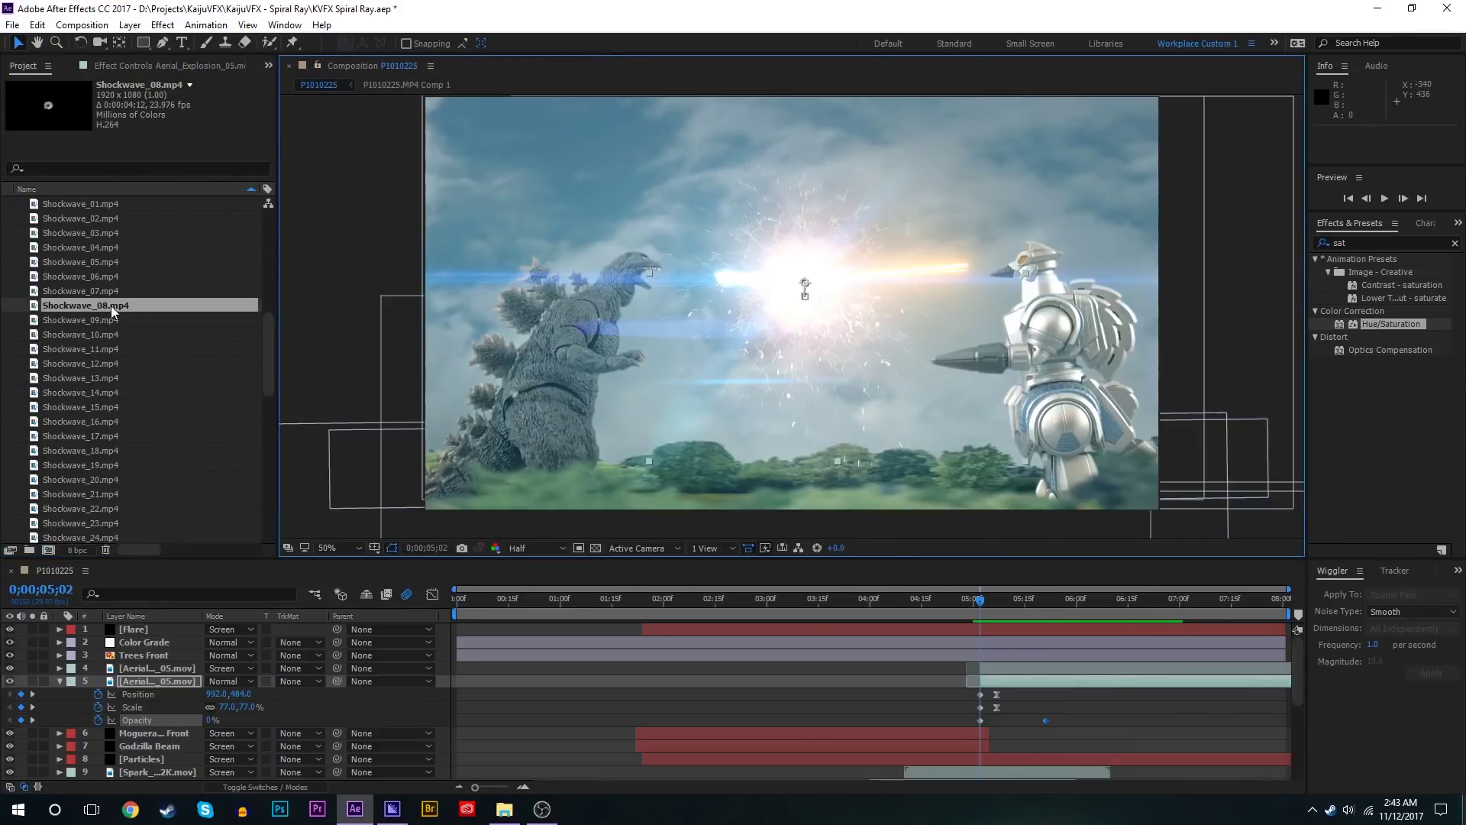
left_click_drag(85, 306, 978, 663)
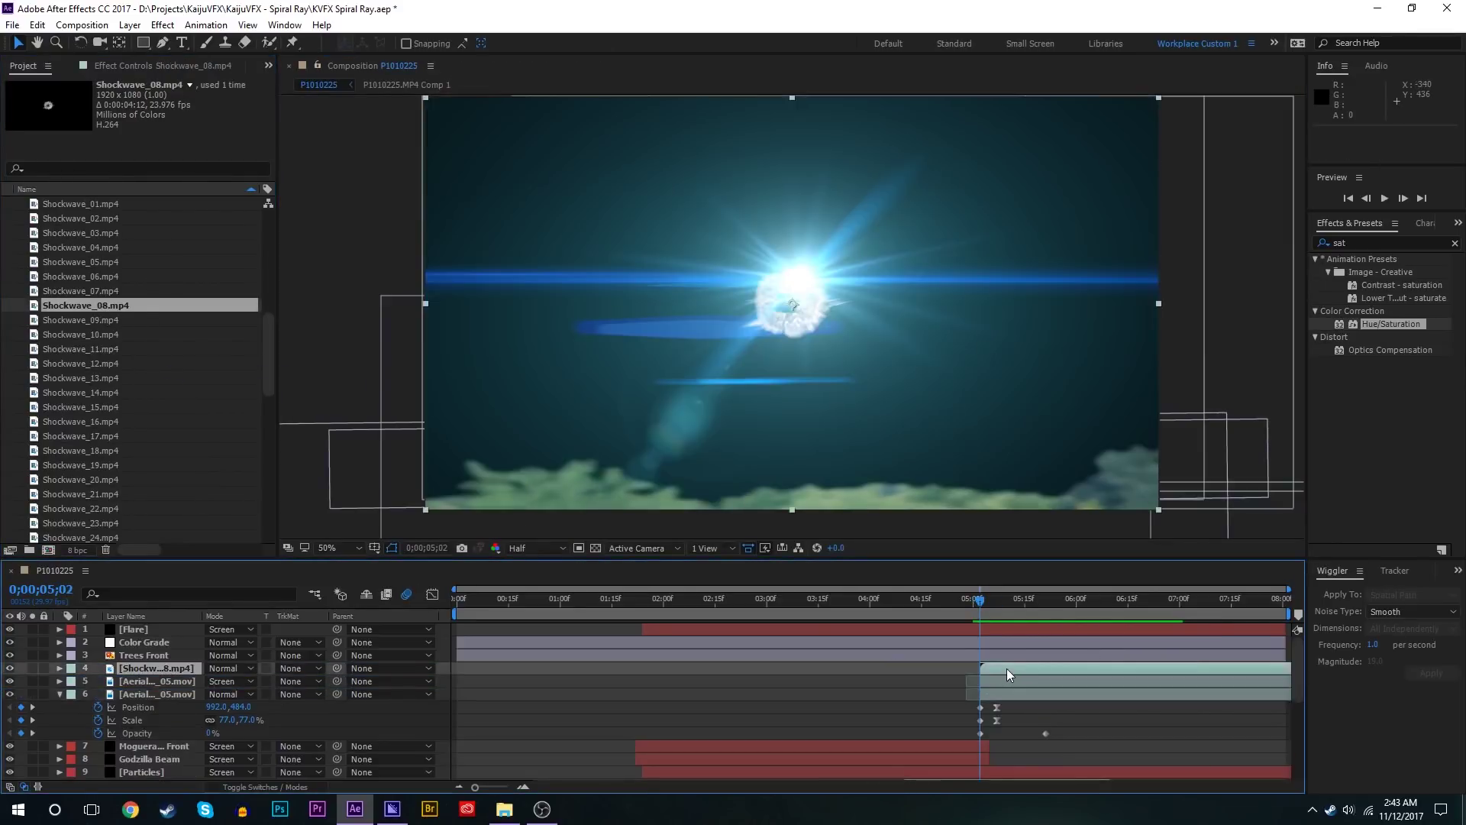
Step: Time-stretch the shockwave layer to a shorter duration
right_click(1006, 669)
mouse_move(1108, 143)
left_click(1331, 177)
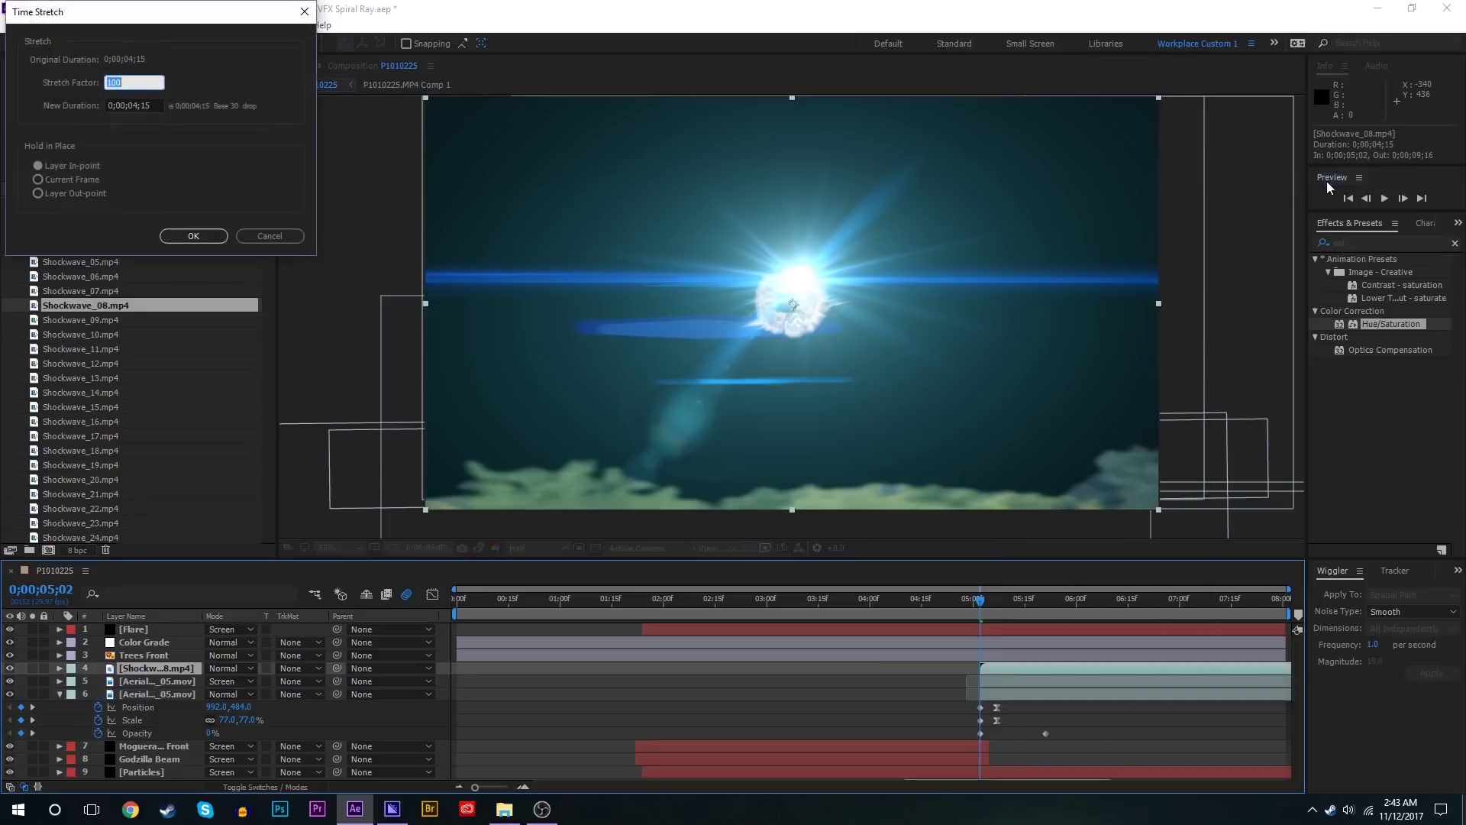
key("Return")
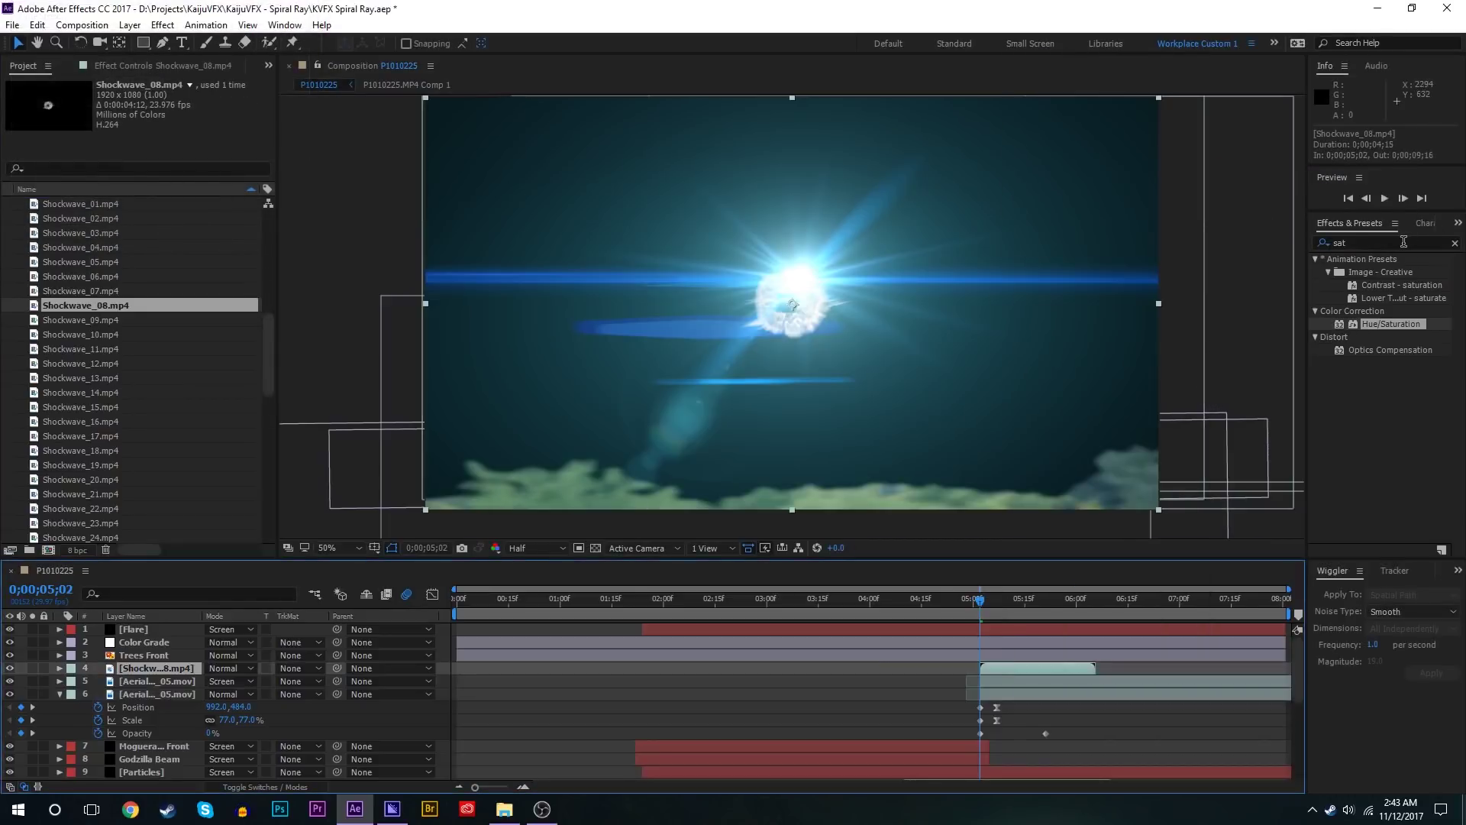
Step: Solo the shockwave, apply Glow and VC Color Vibrance, and choose its blend mode
left_click(32, 668)
double_click(1368, 241)
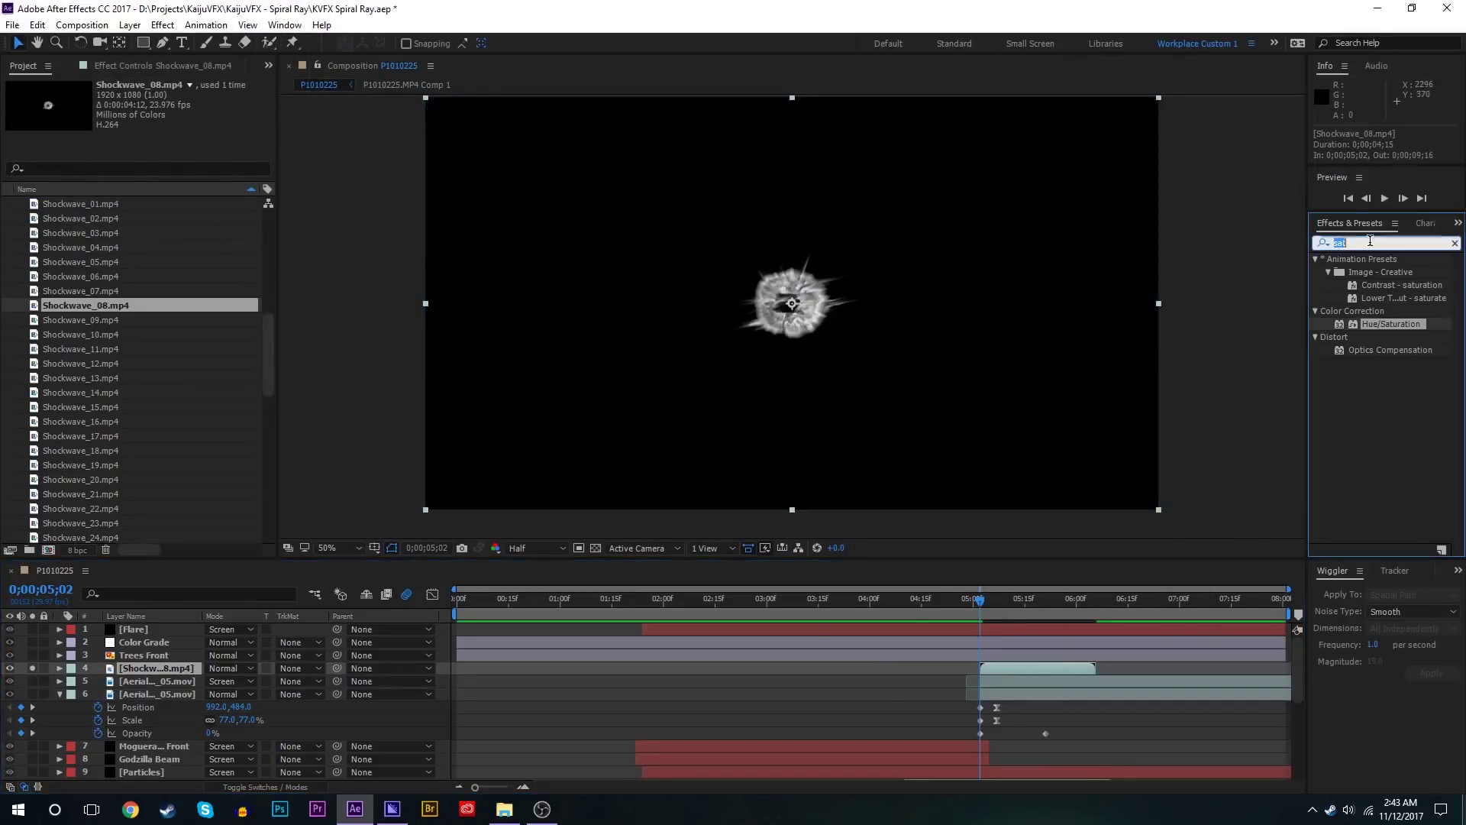
type("glo")
double_click(1377, 426)
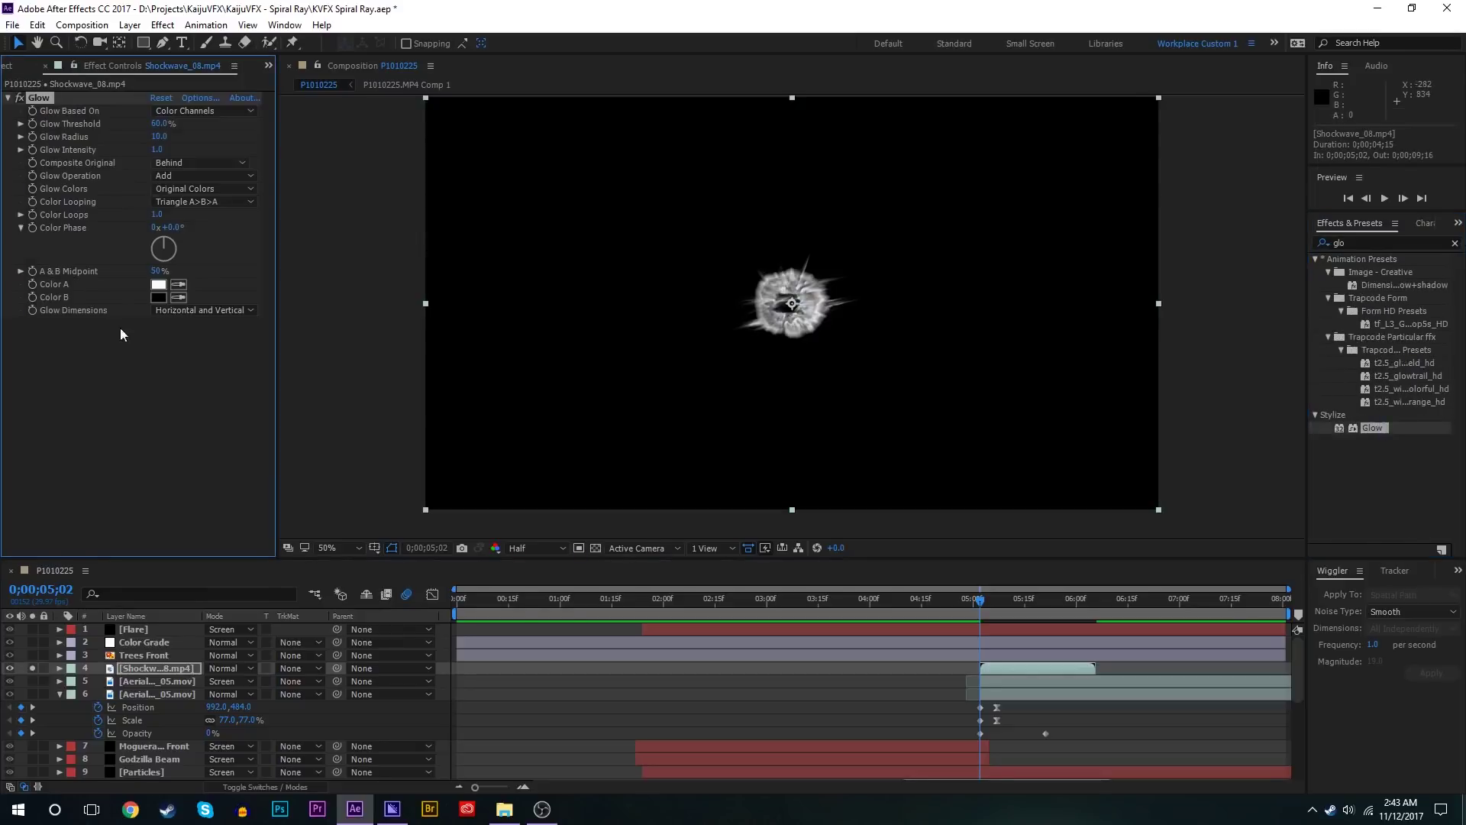
double_click(1367, 241)
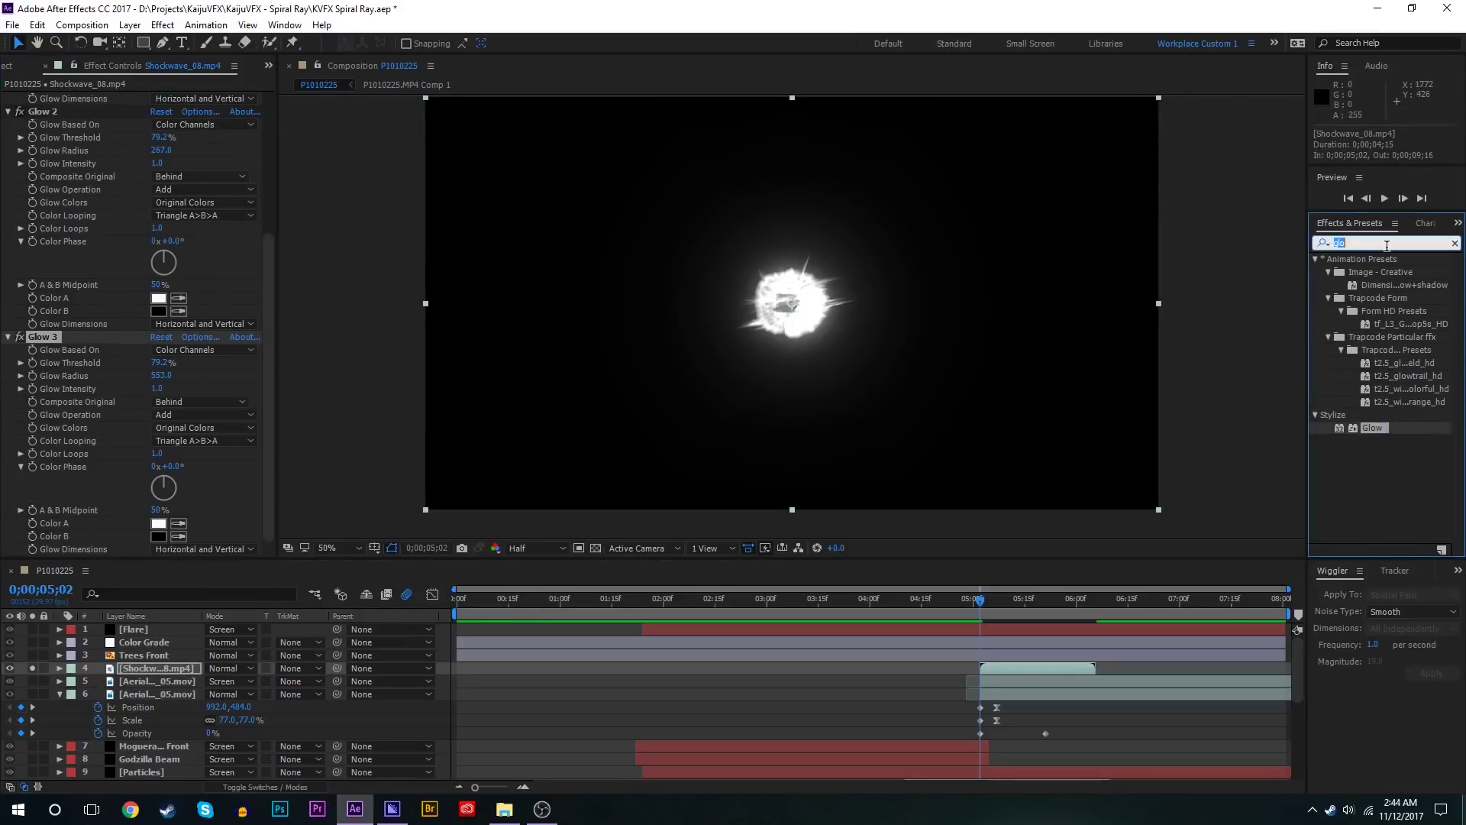
type("vc")
double_click(1383, 272)
left_click(229, 668)
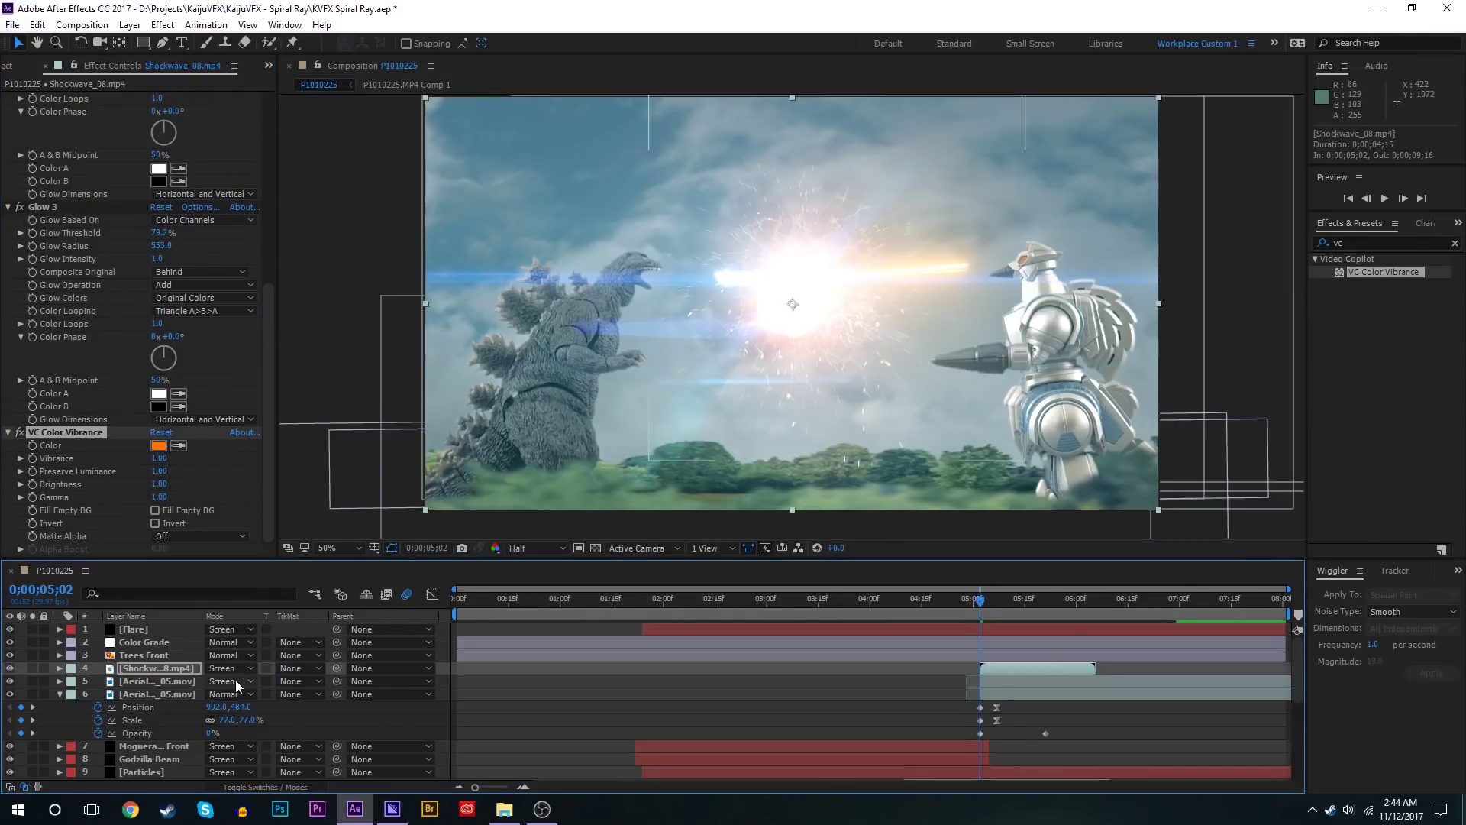
key("F4")
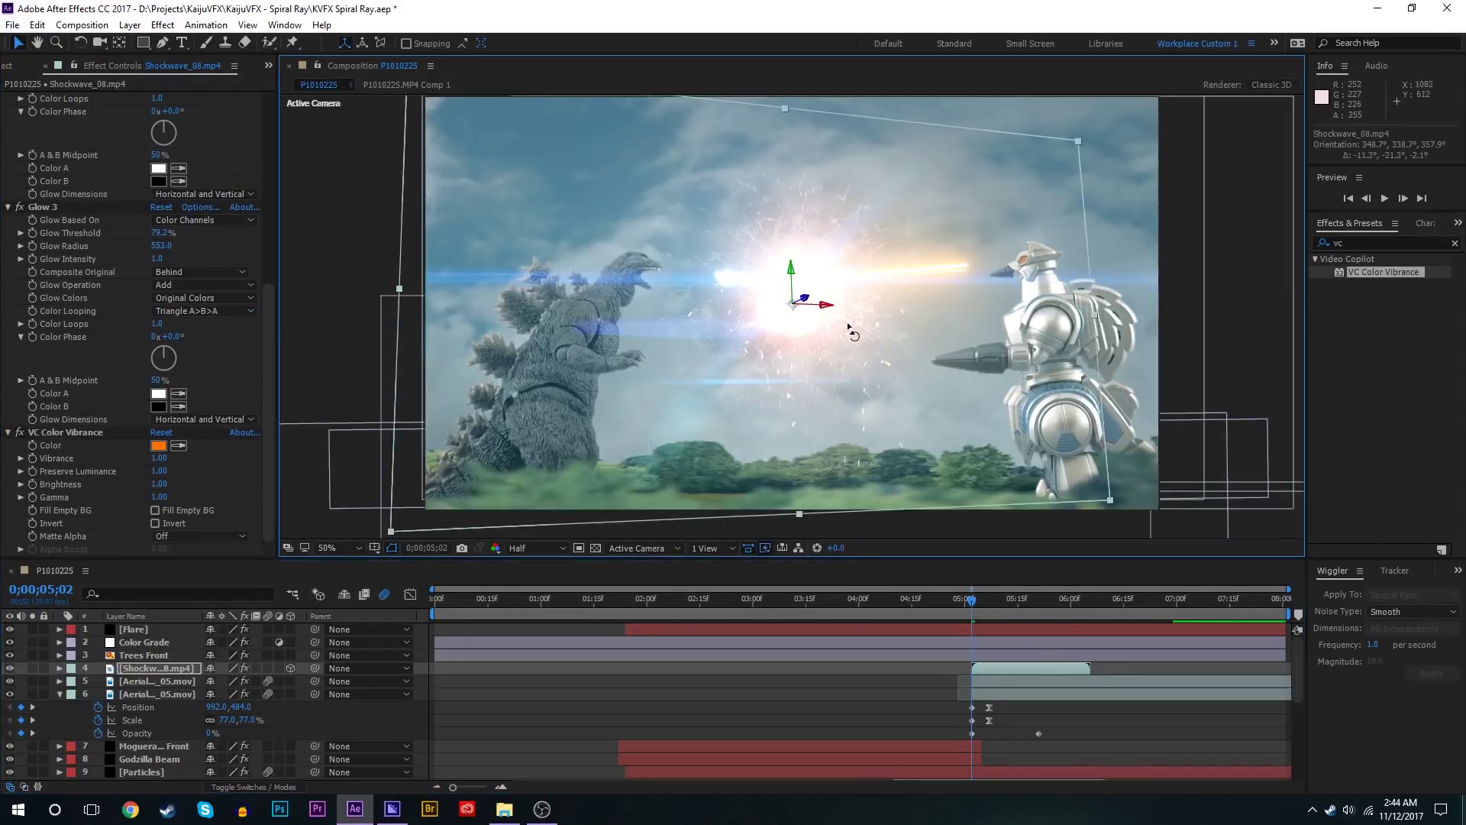
Step: Tilt the shockwave in 3D, scale it up, and move it up-right onto the clash
key("w")
left_click_drag(846, 328, 846, 321)
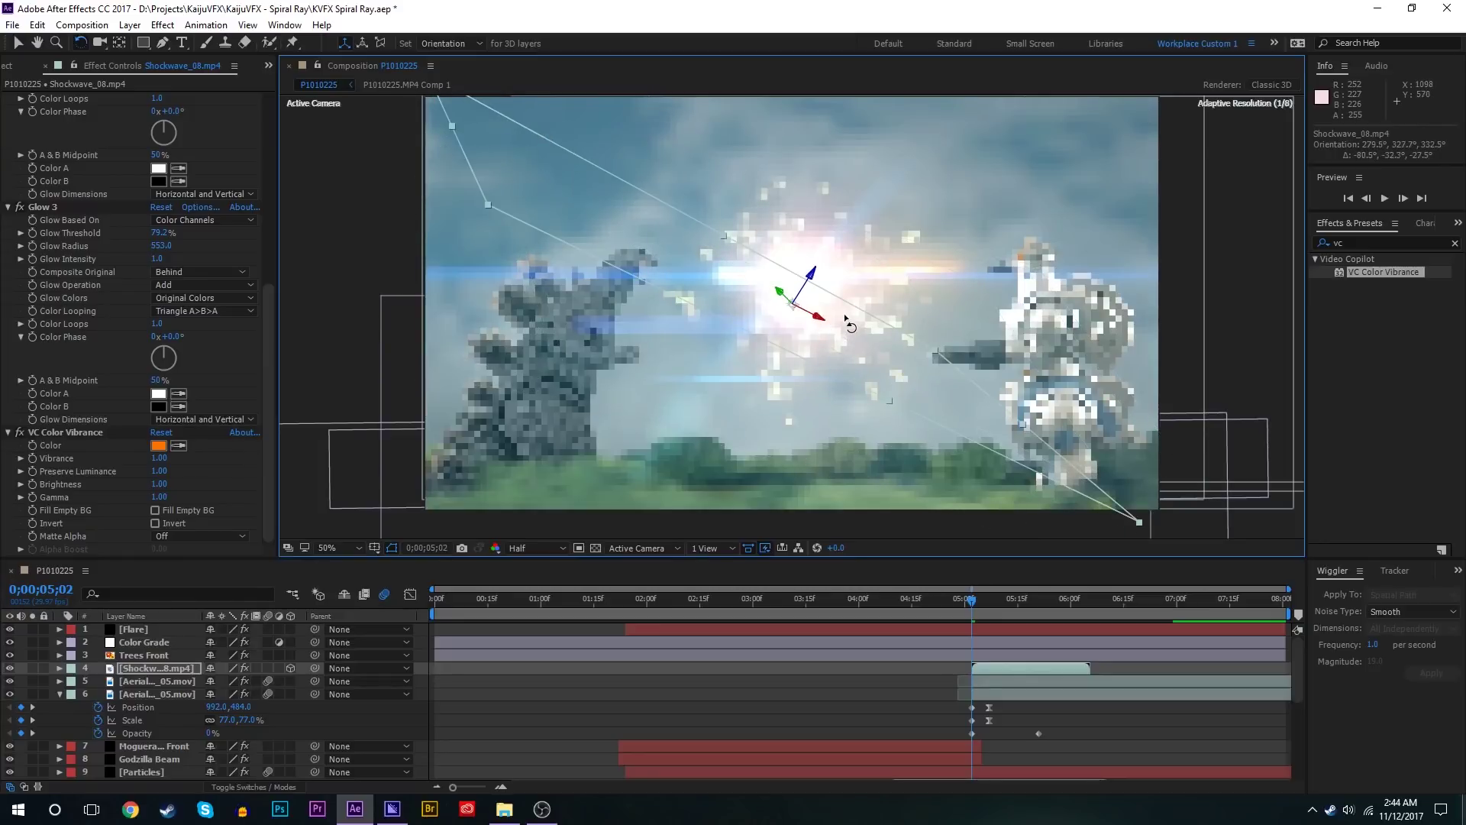
key("s")
key("v")
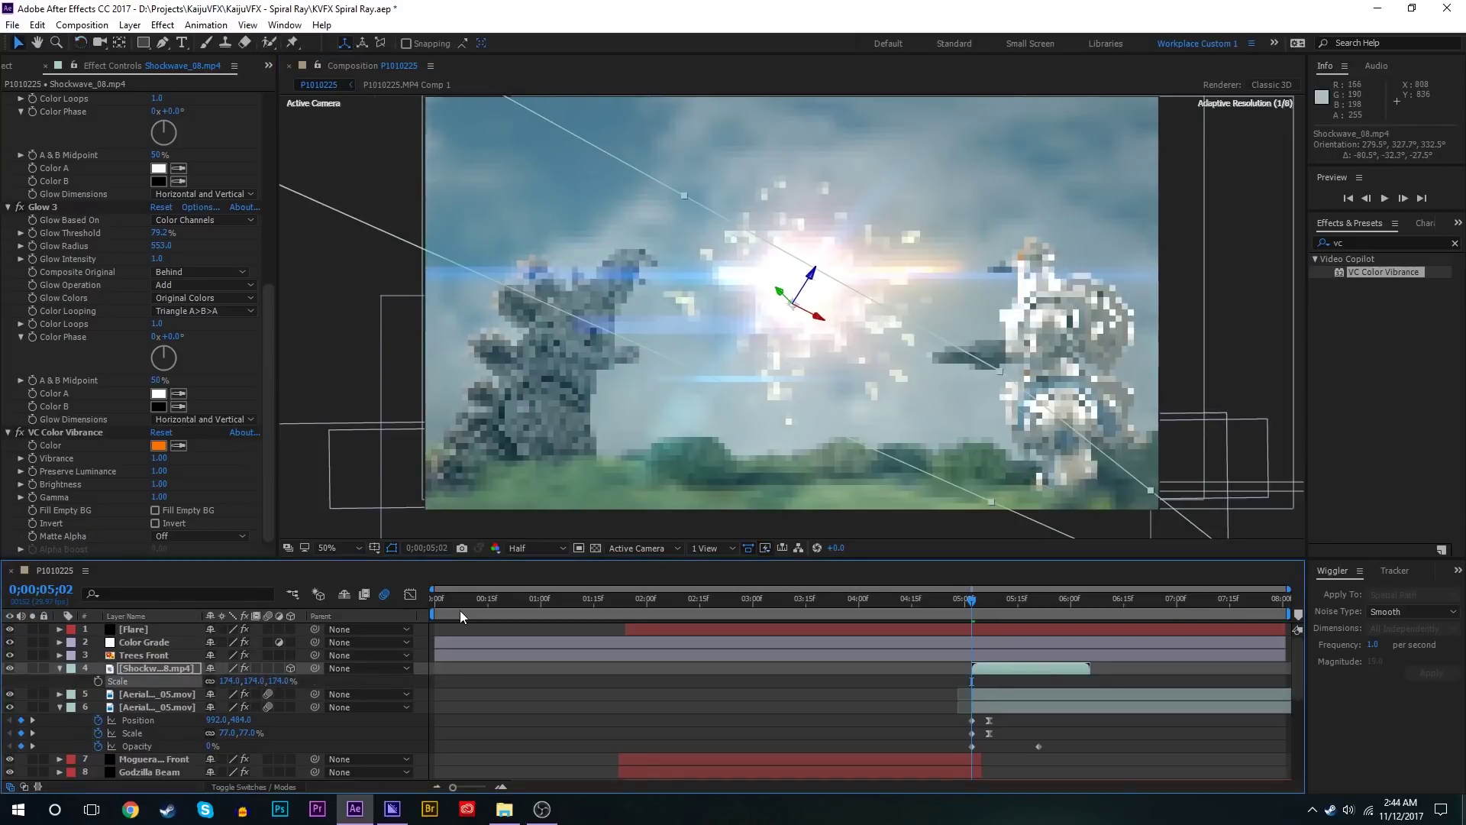
left_click_drag(865, 348, 877, 337)
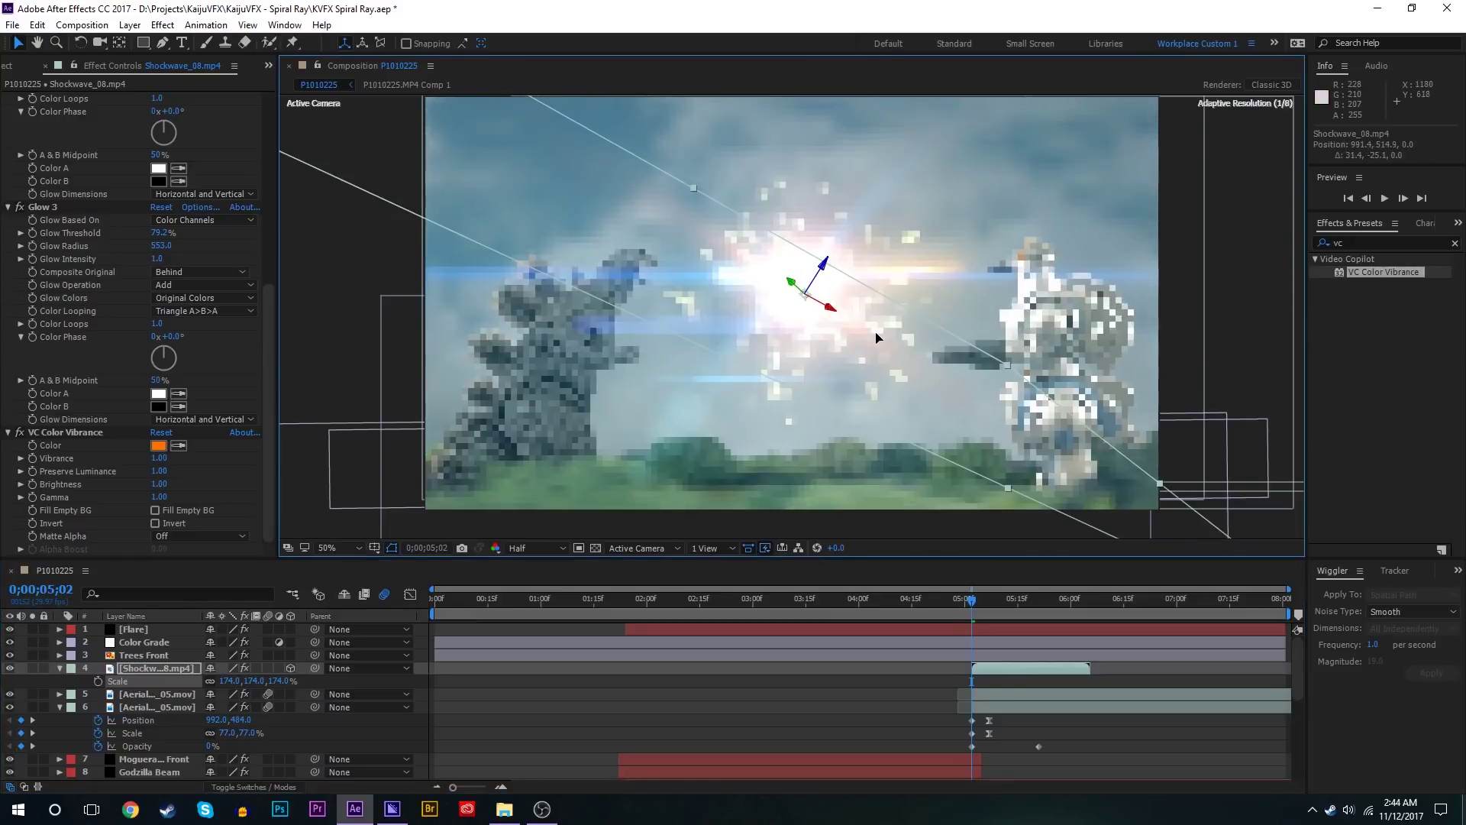
left_click_drag(971, 600, 988, 615)
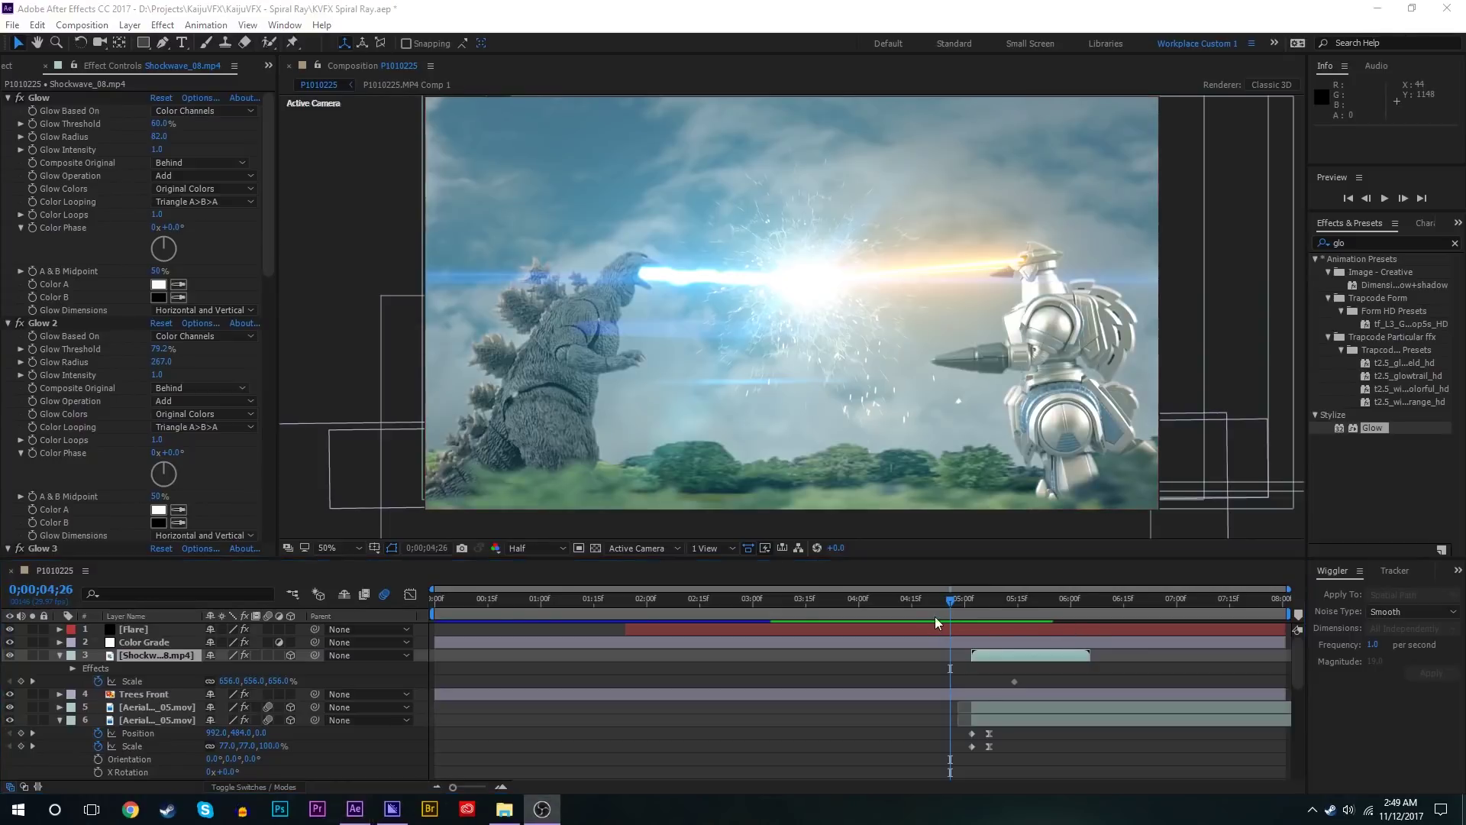
left_click(935, 616)
key("space")
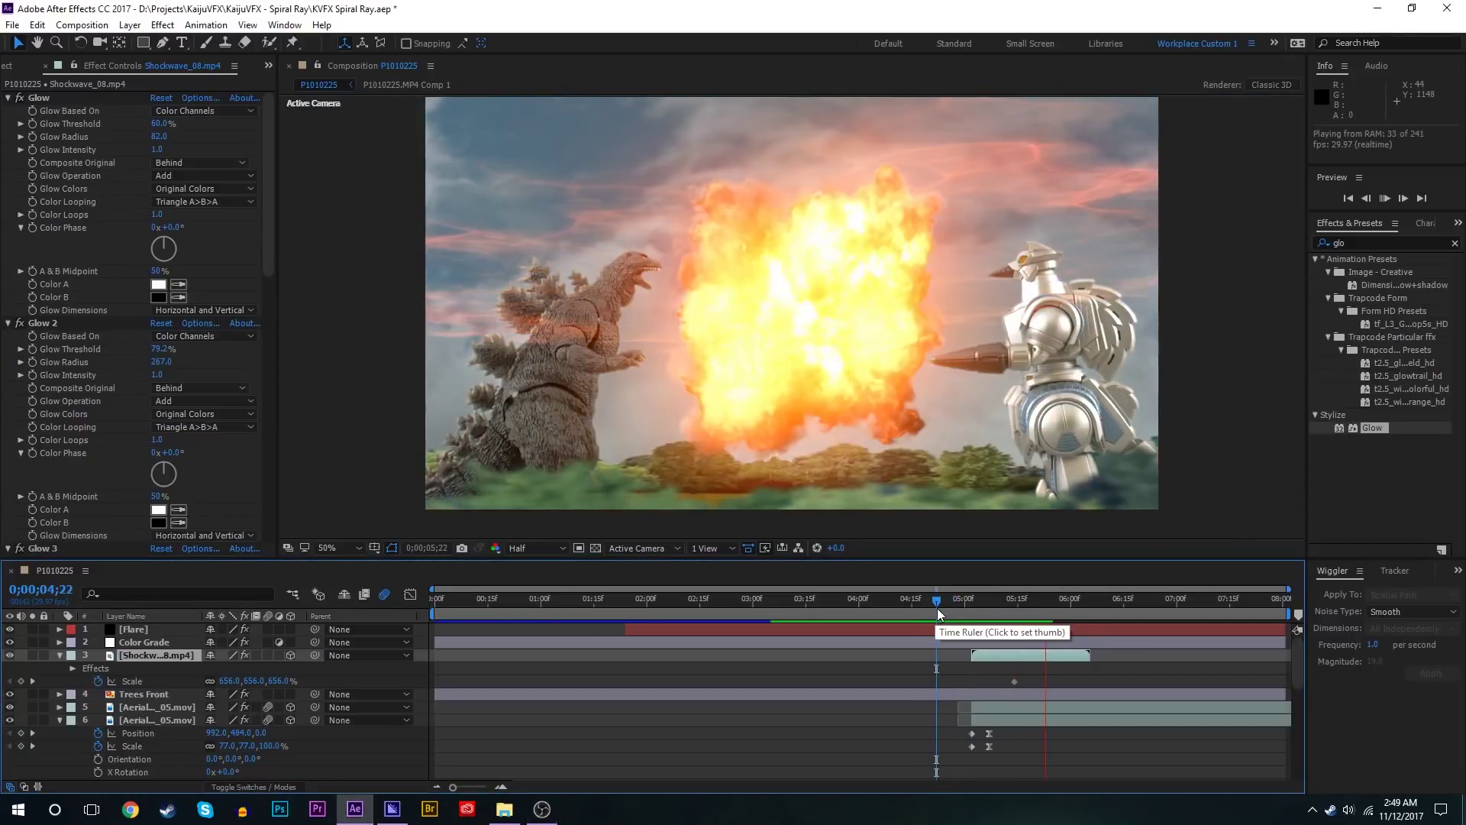
left_click_drag(937, 608, 1028, 599)
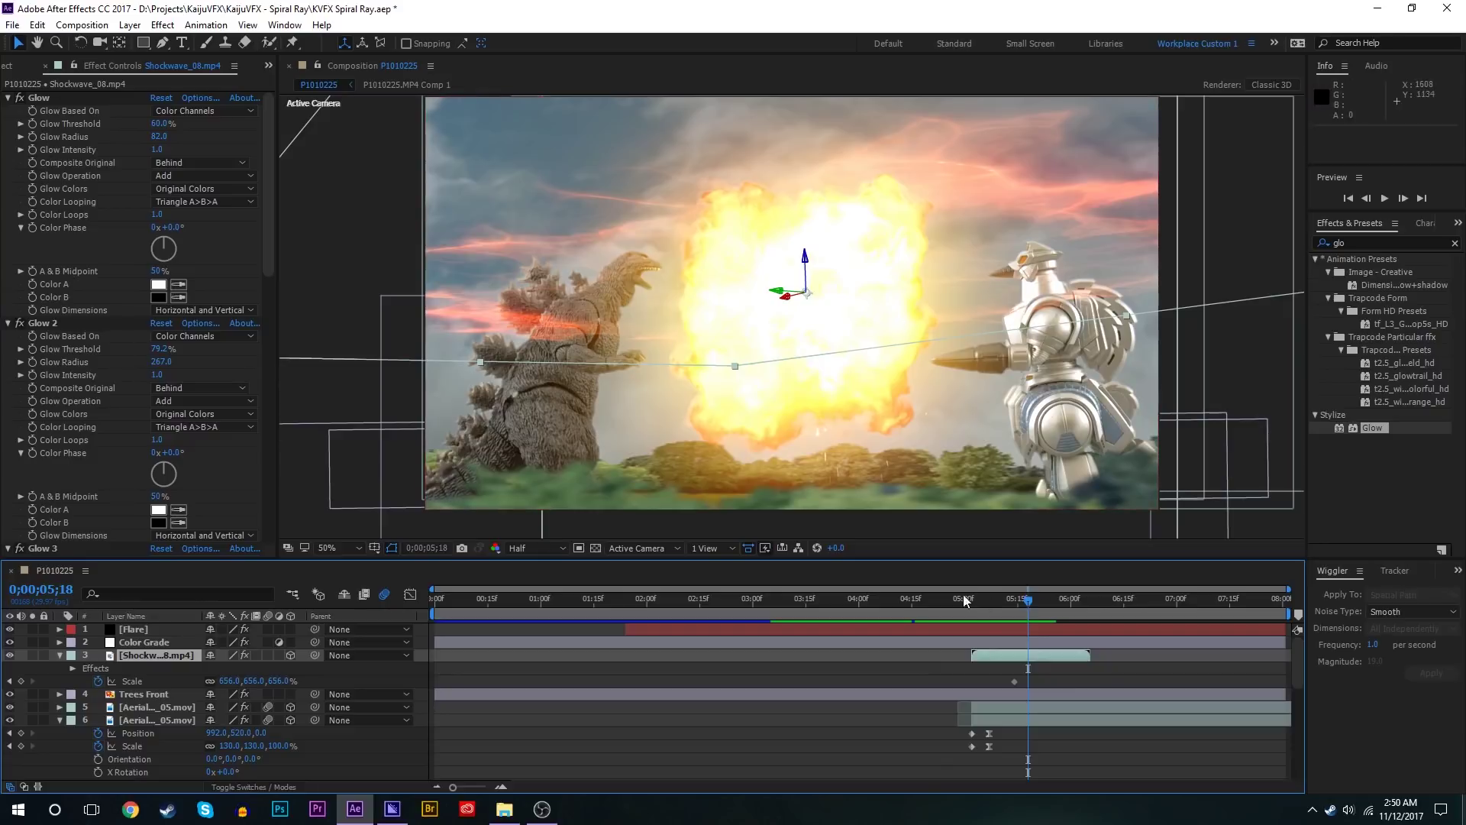
left_click_drag(964, 596, 819, 584)
Step: Select the Flare layer and preview its animation from 0;00;02;00
left_click(680, 630)
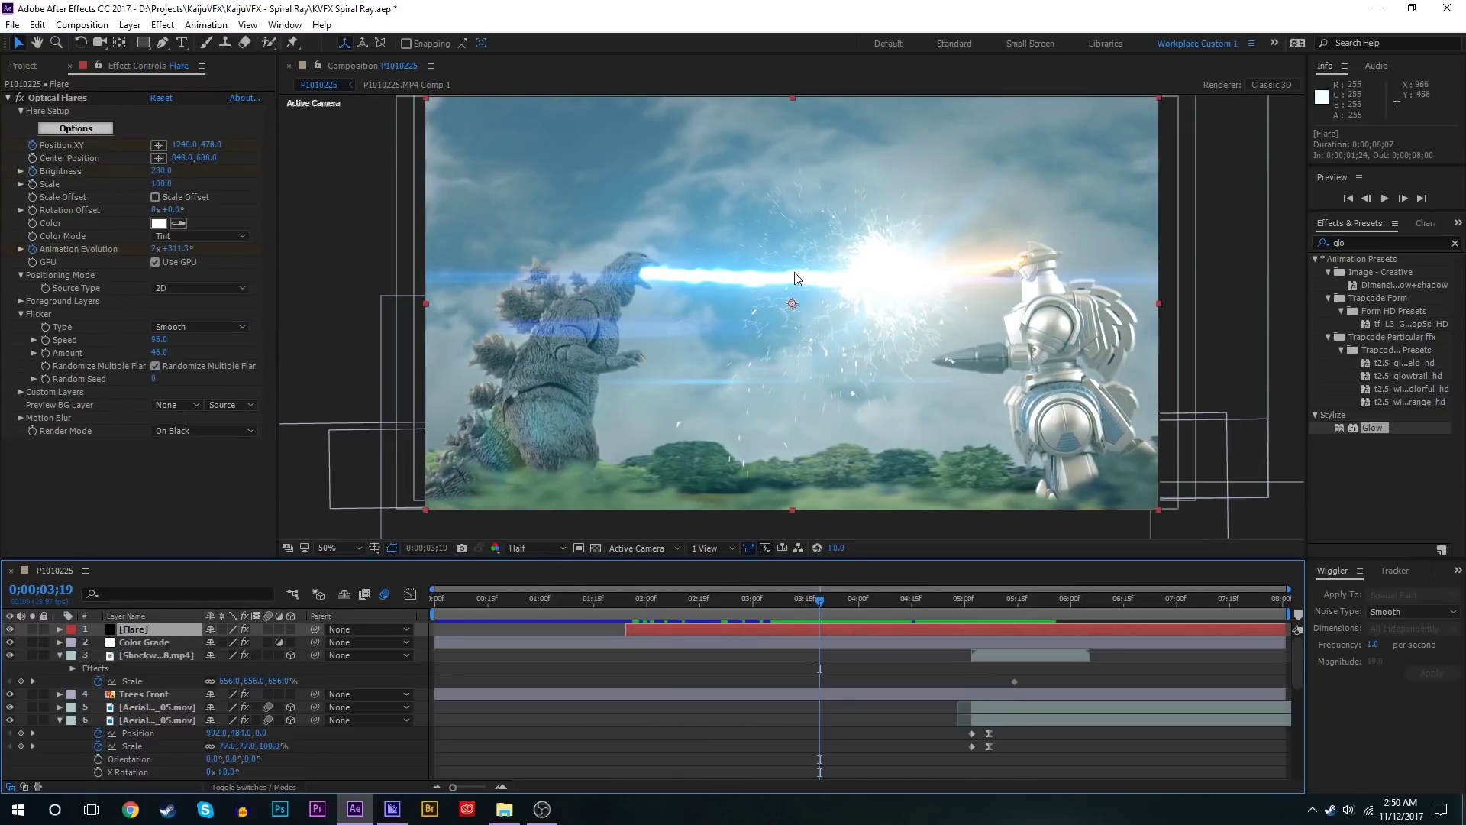
left_click(693, 601)
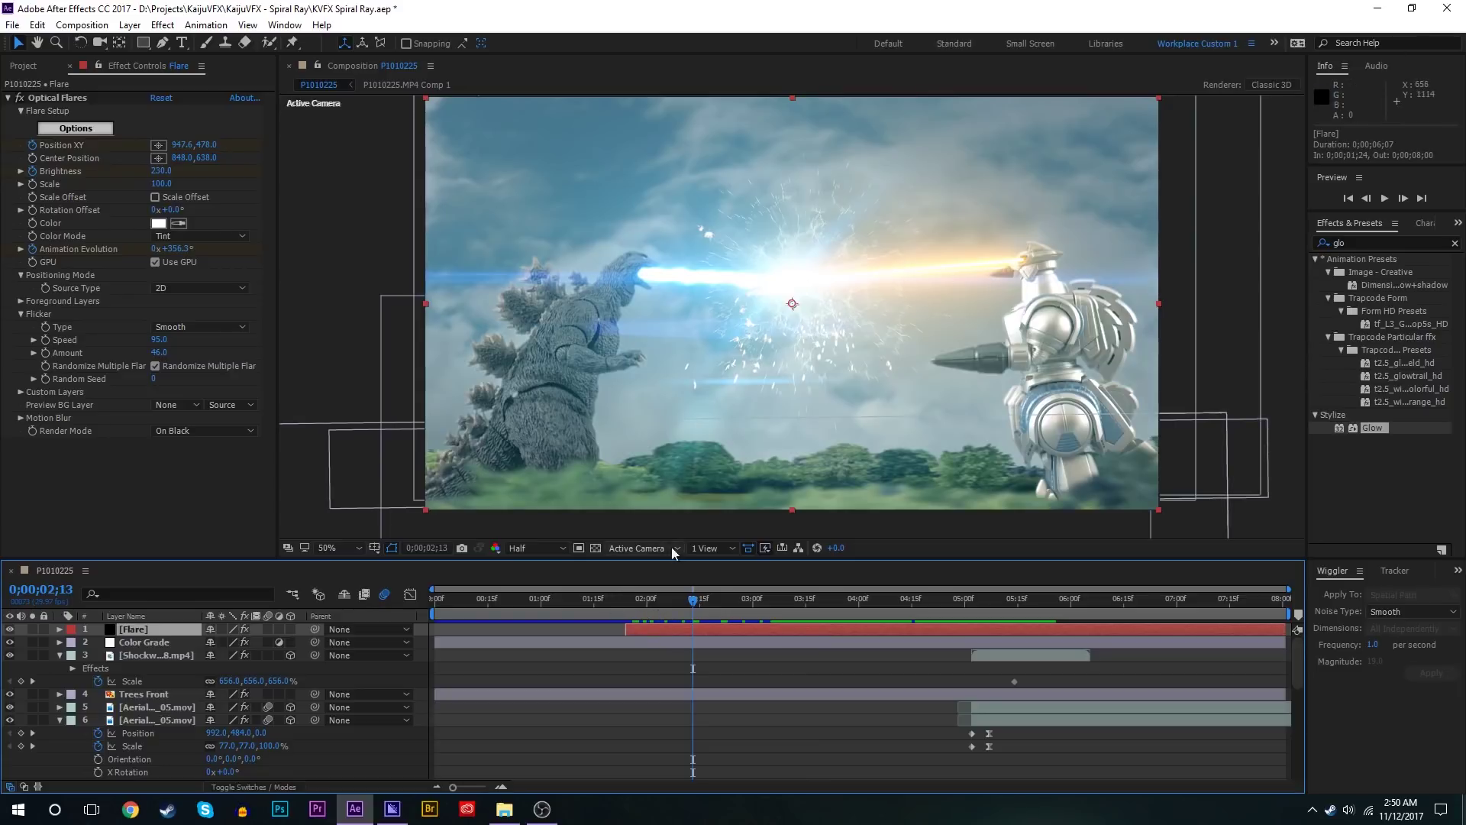
left_click(646, 604)
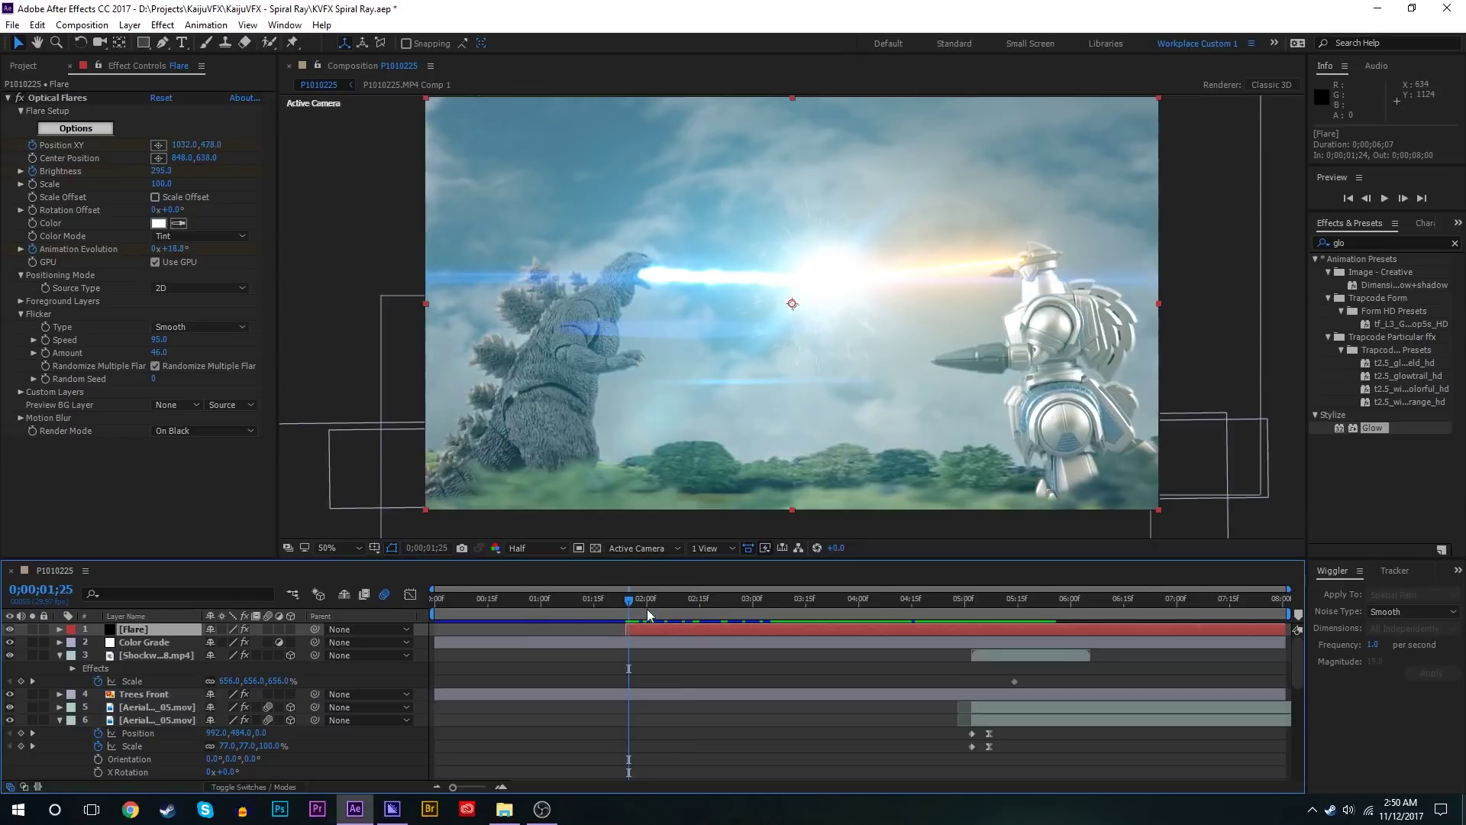
key("space")
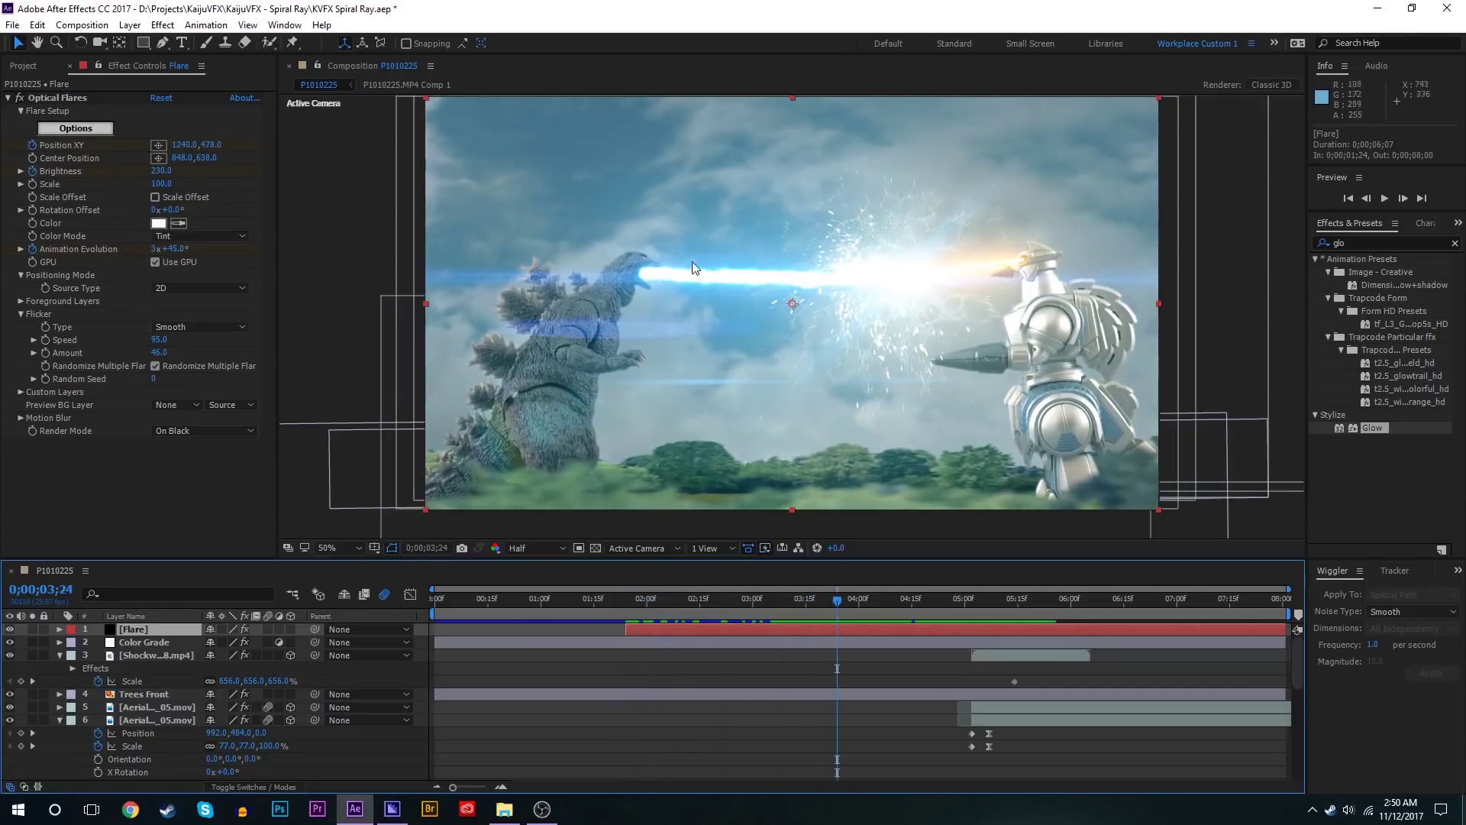
left_click(626, 603)
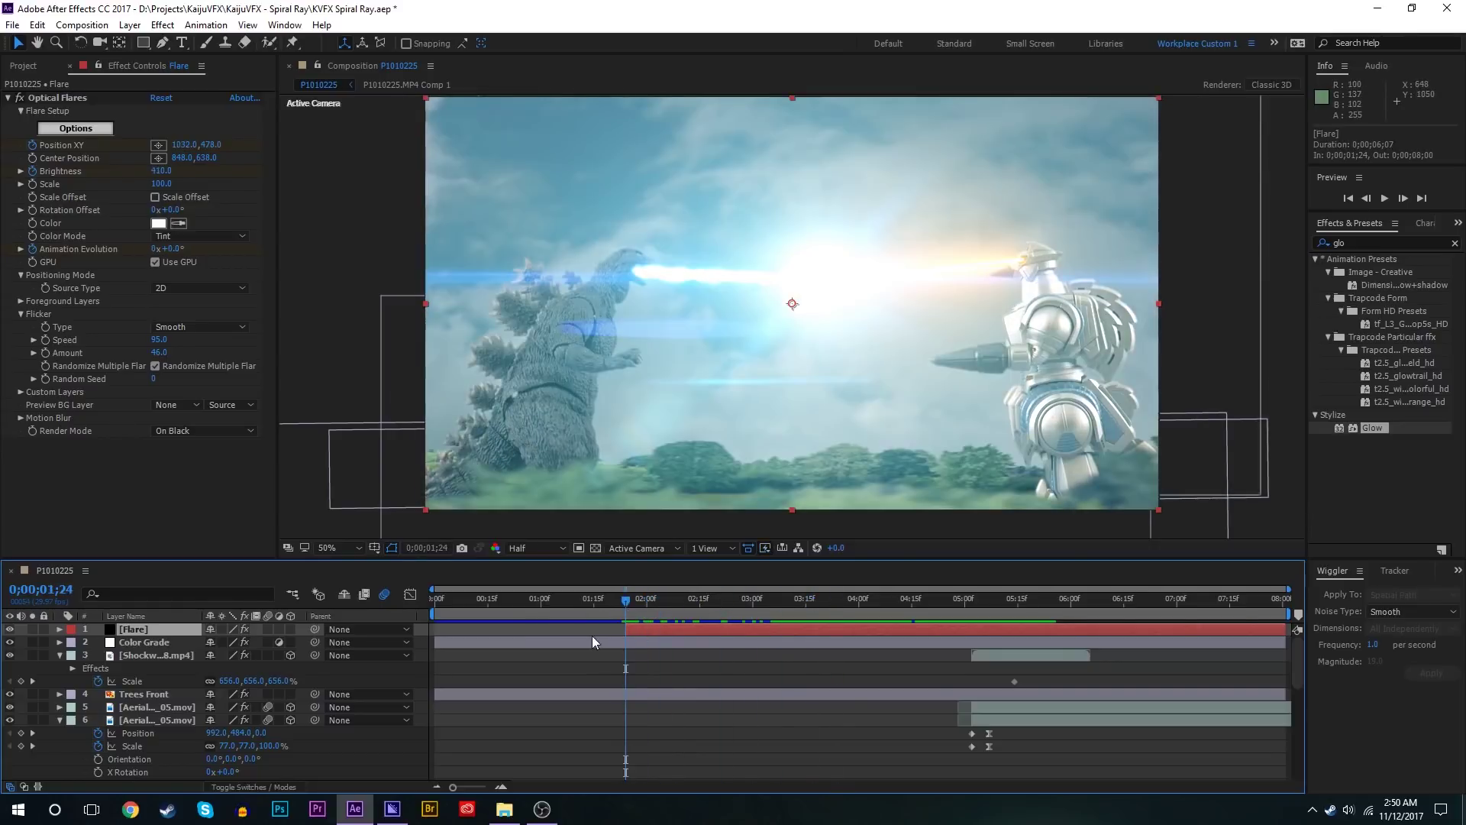
Step: Apply Hue/Saturation to the flare with Master Saturation -100
left_click(1378, 242)
type("sa")
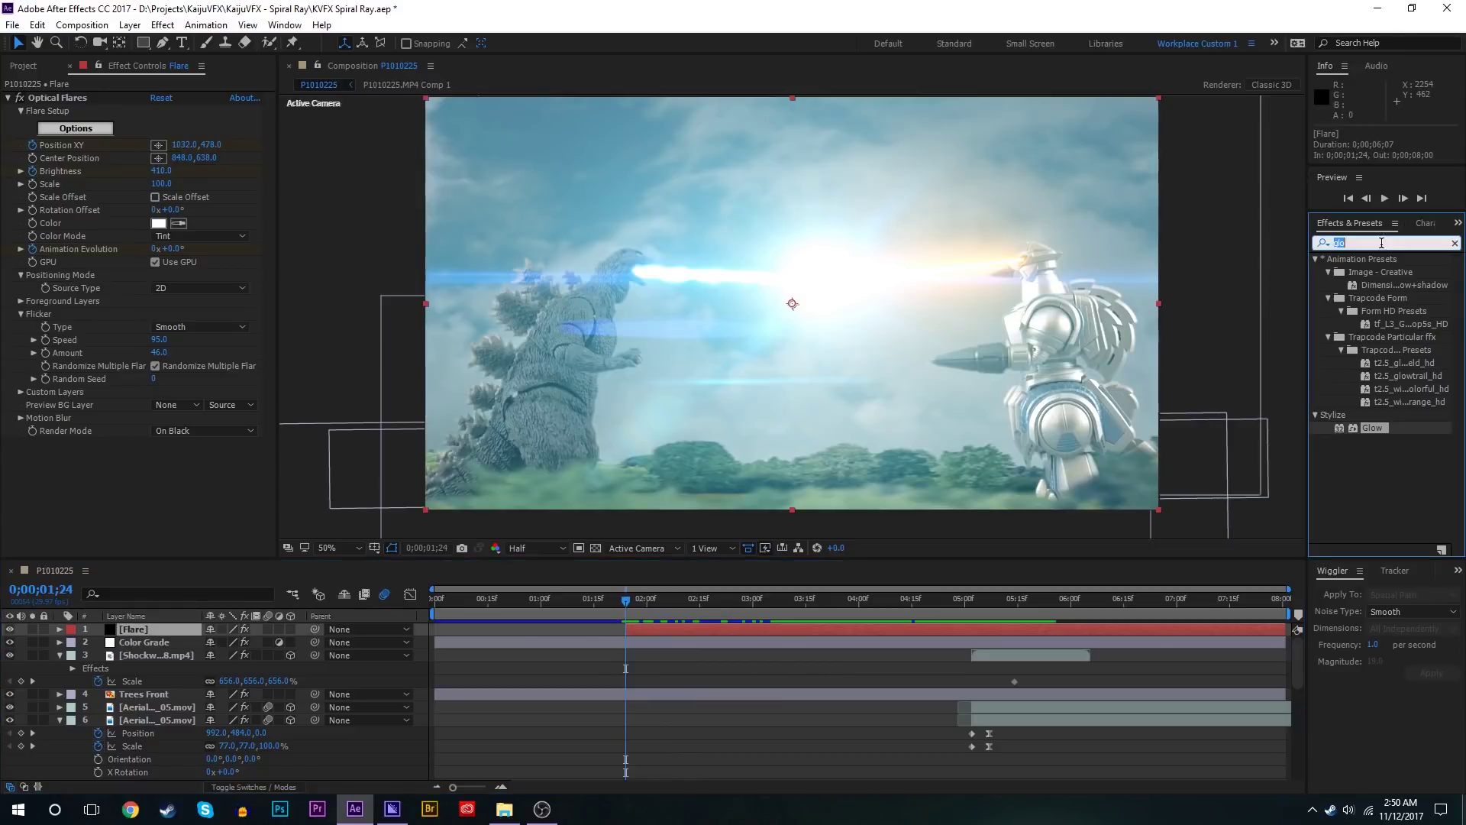
type("t")
double_click(1394, 326)
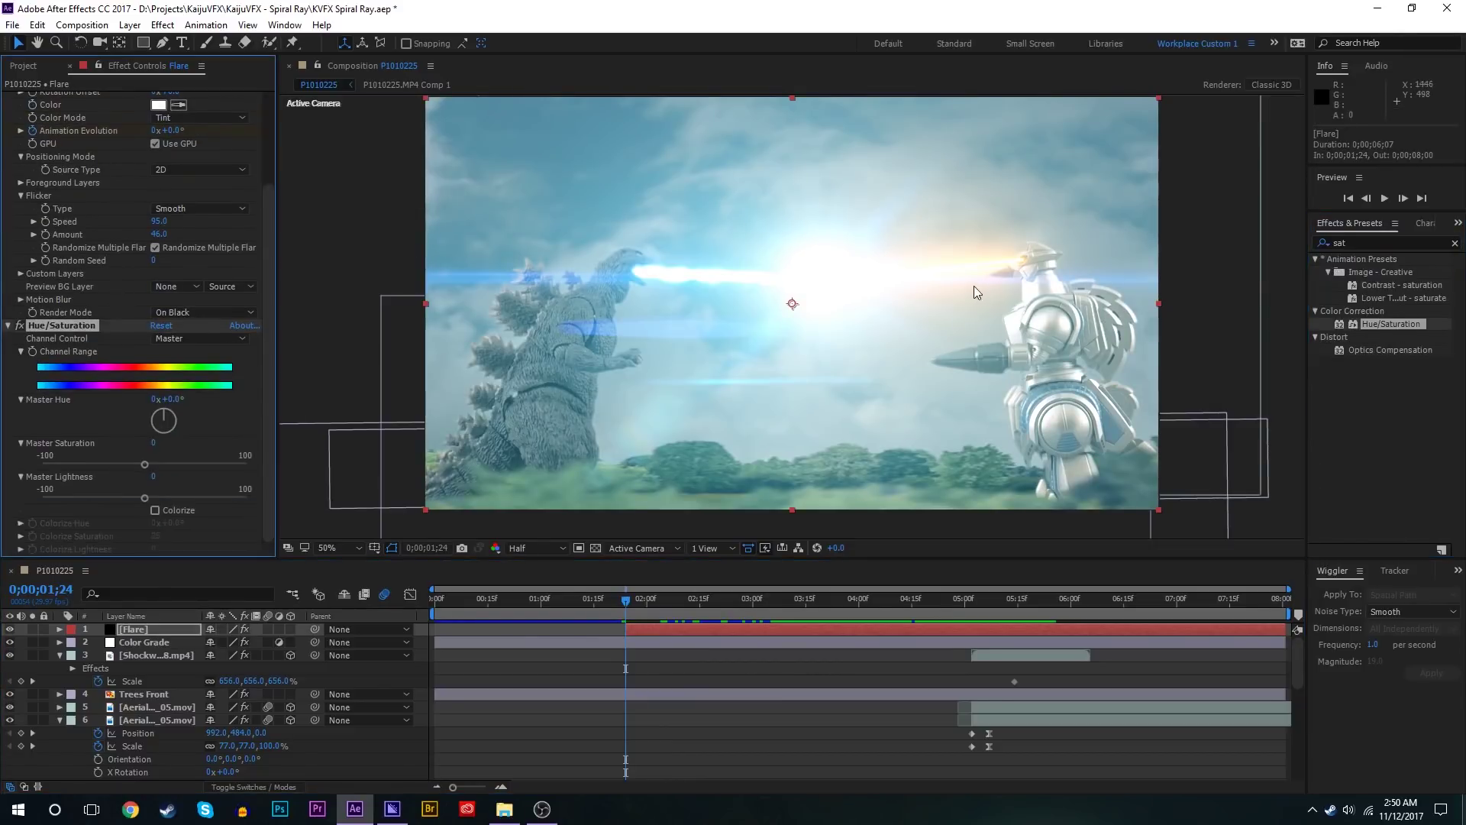
left_click_drag(142, 464, 1, 461)
Step: Tint the soloed flare blue (009CFF) with VC Color Vibrance, then unsolo it
left_click(32, 628)
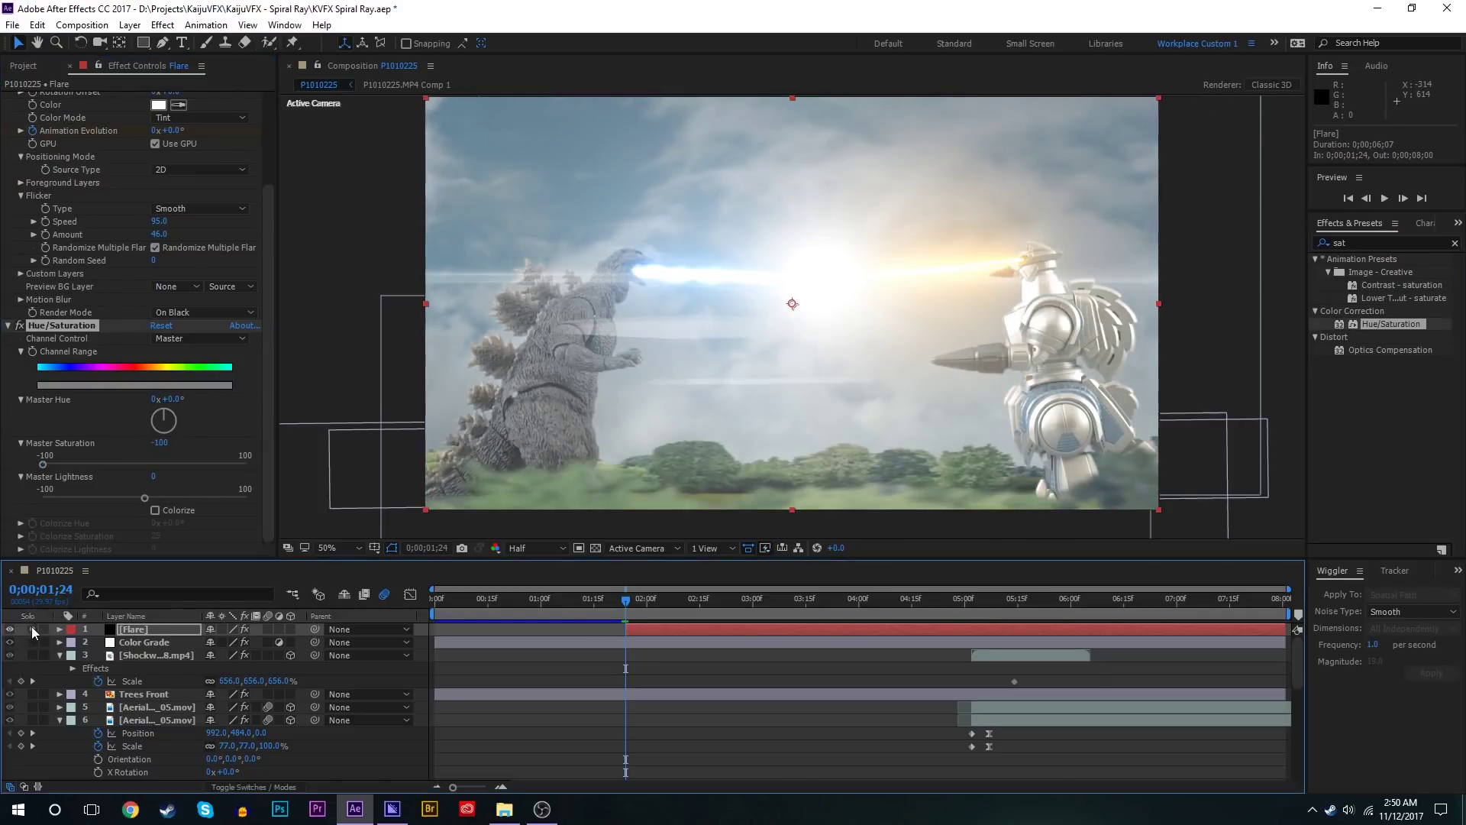
left_click(1375, 243)
type("vc")
double_click(1373, 272)
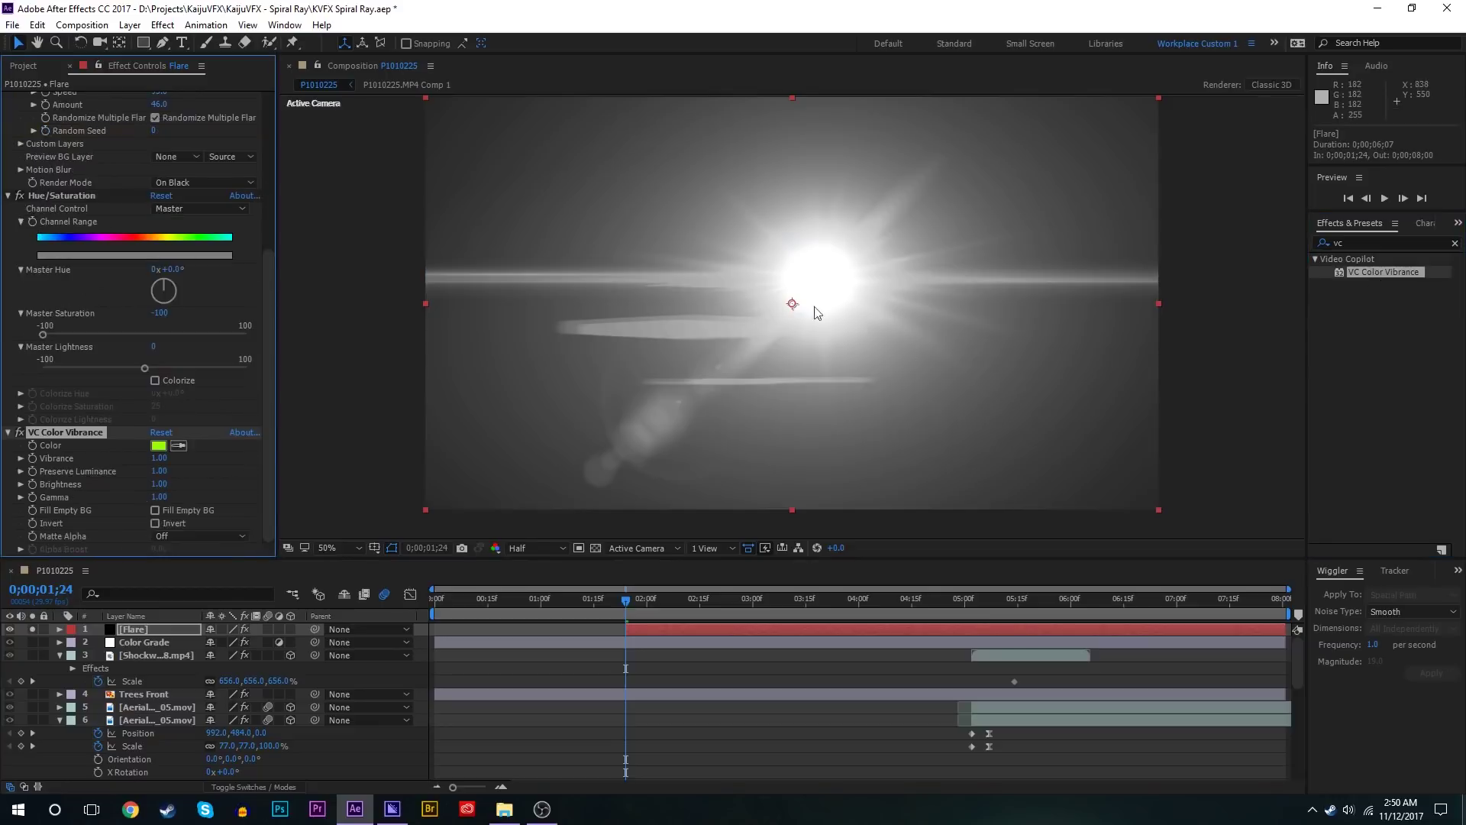
left_click(158, 446)
left_click(234, 127)
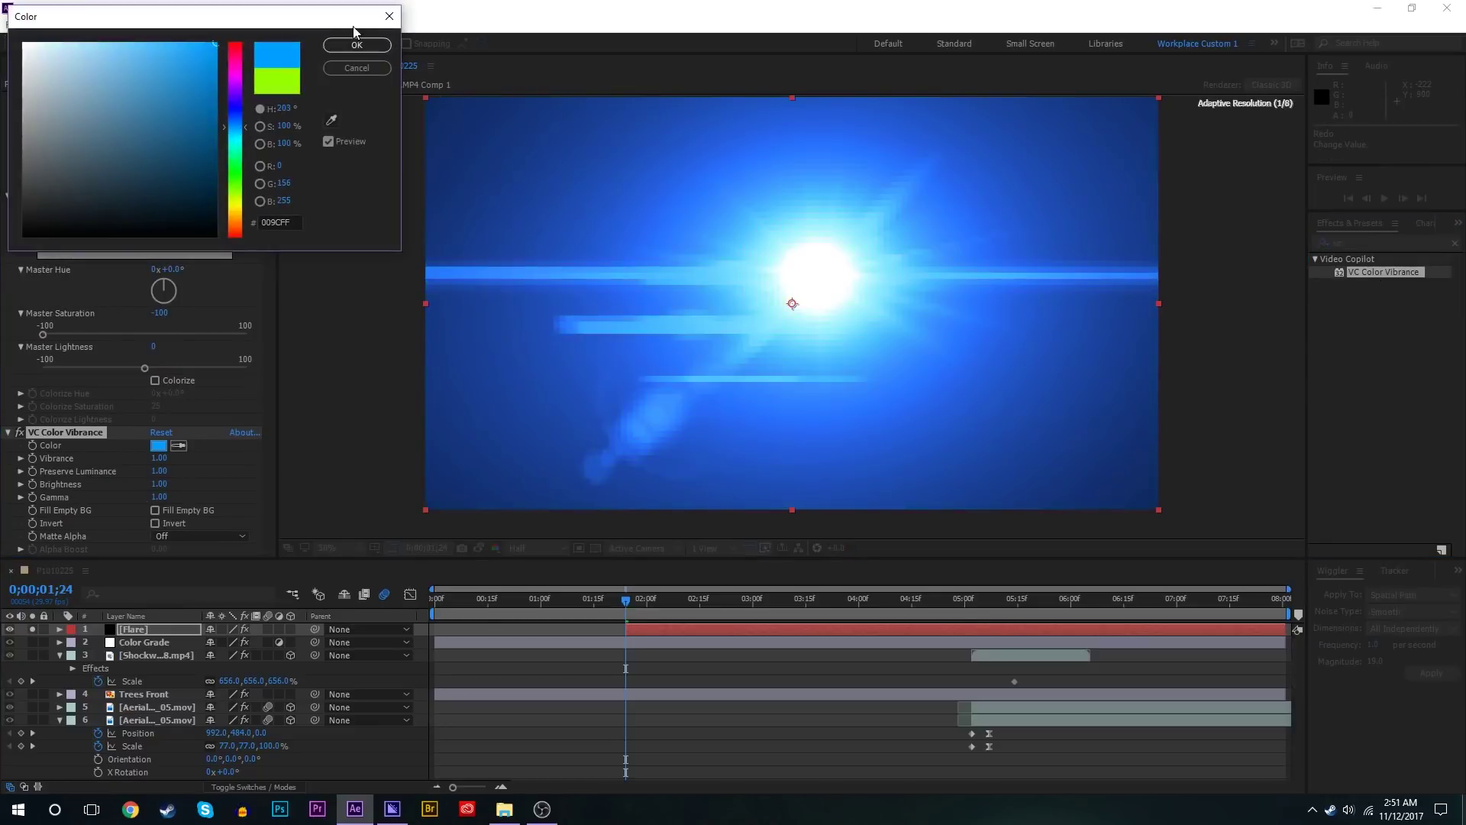
left_click(359, 44)
left_click(31, 629)
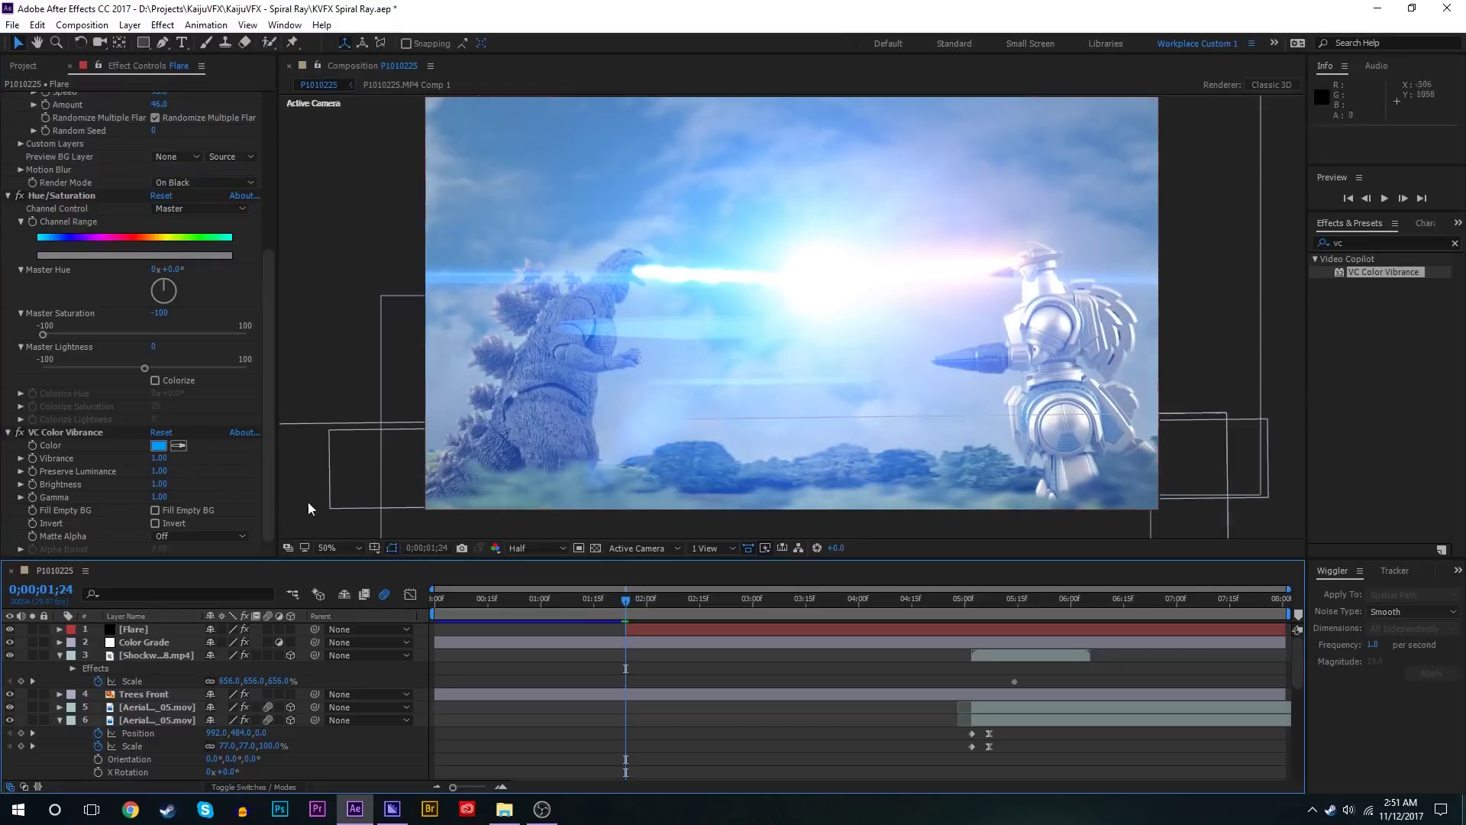
Step: Keyframe the flare's tint colour blue, then shift it to yellow at 0;00;01;26
left_click(39, 446)
left_click_drag(627, 607, 634, 608)
key("u")
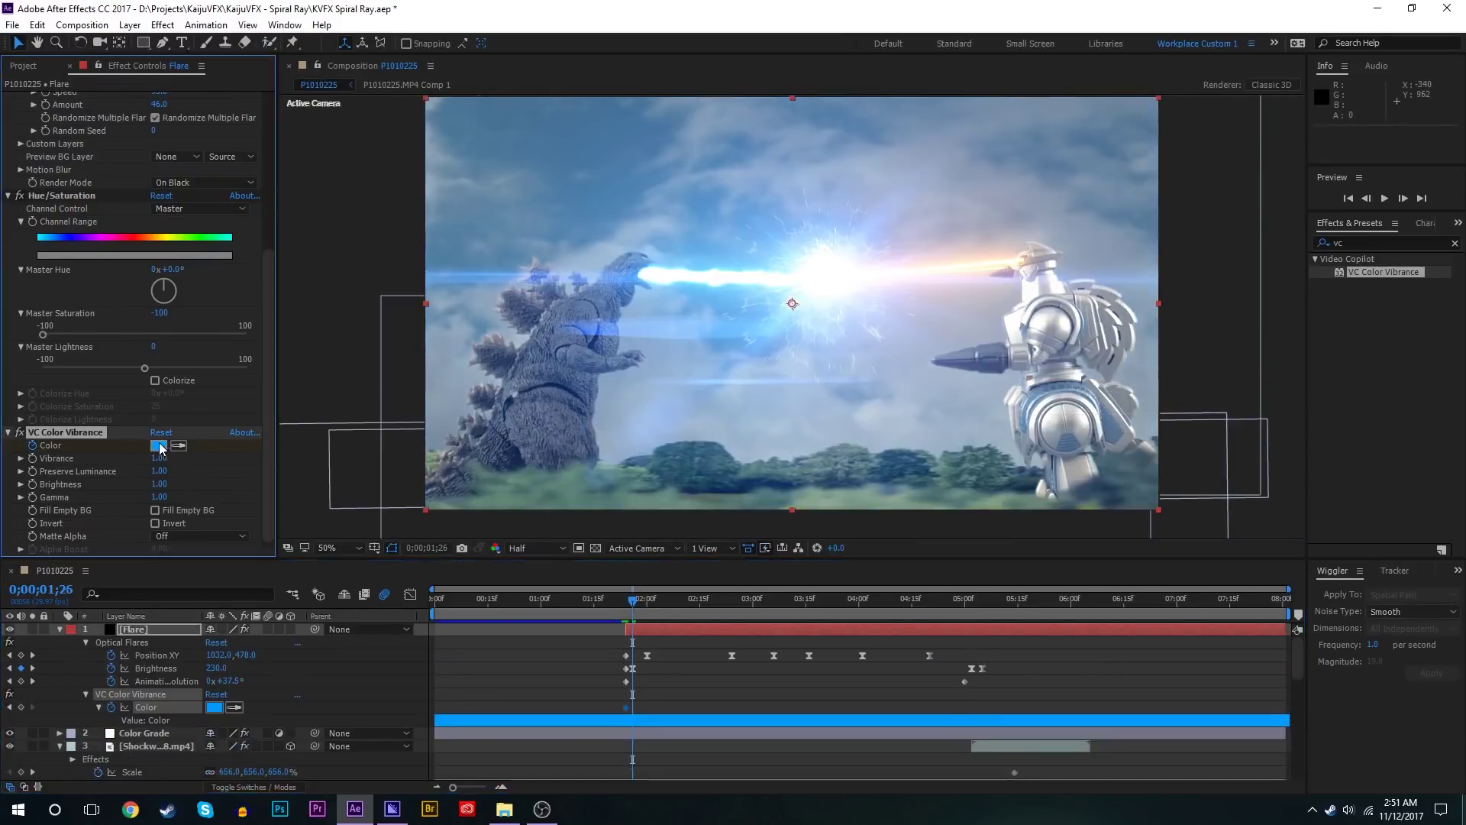
left_click(158, 445)
left_click_drag(240, 223, 240, 214)
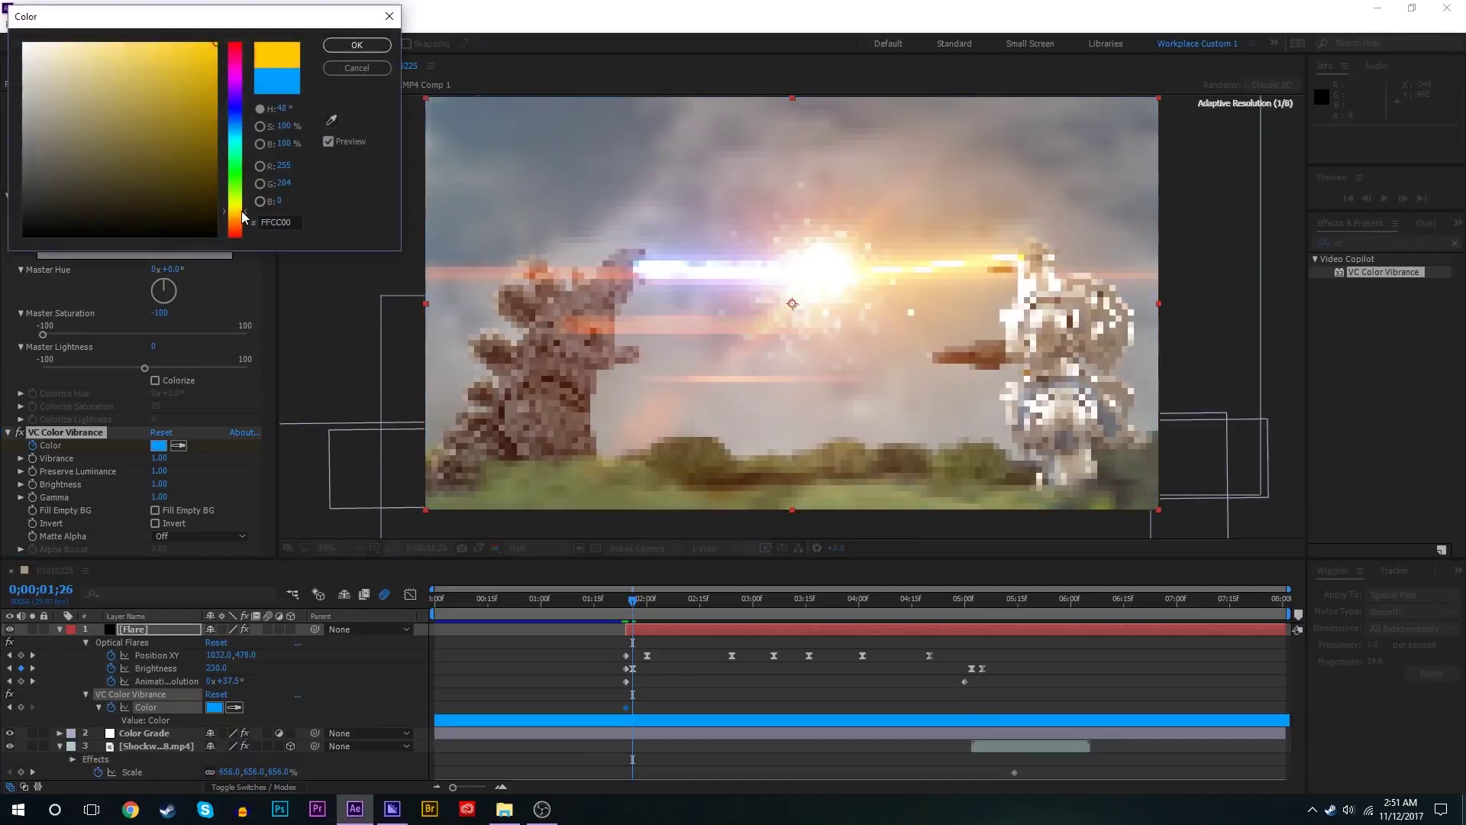
left_click(356, 45)
Step: Copy and paste the blue-yellow keyframes at 0;00;01;28, 0;00;02;02 and 0;00;01;23, then preview the flicker
key("ctrl+c")
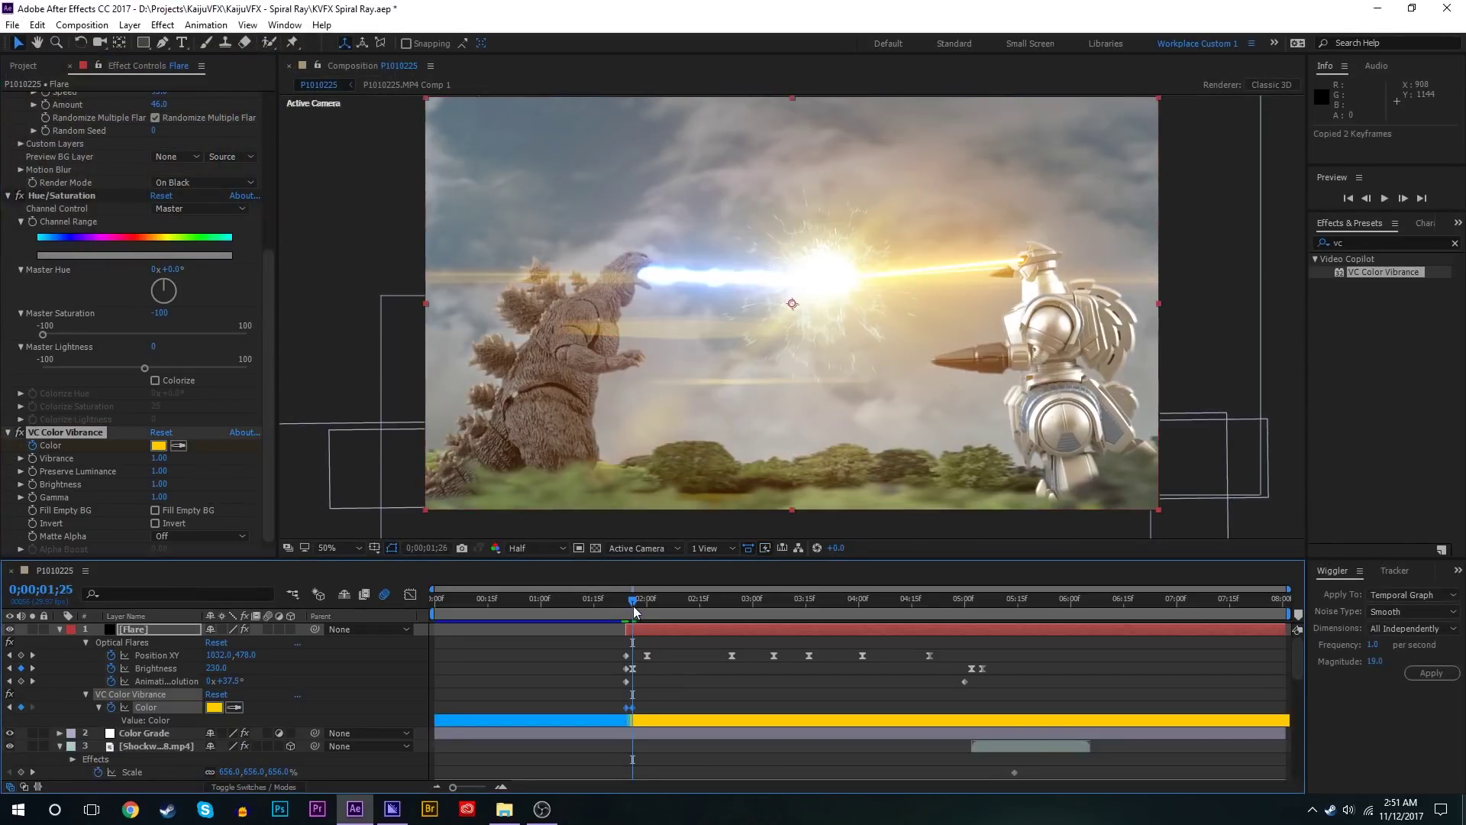
left_click(637, 611)
left_click(639, 610)
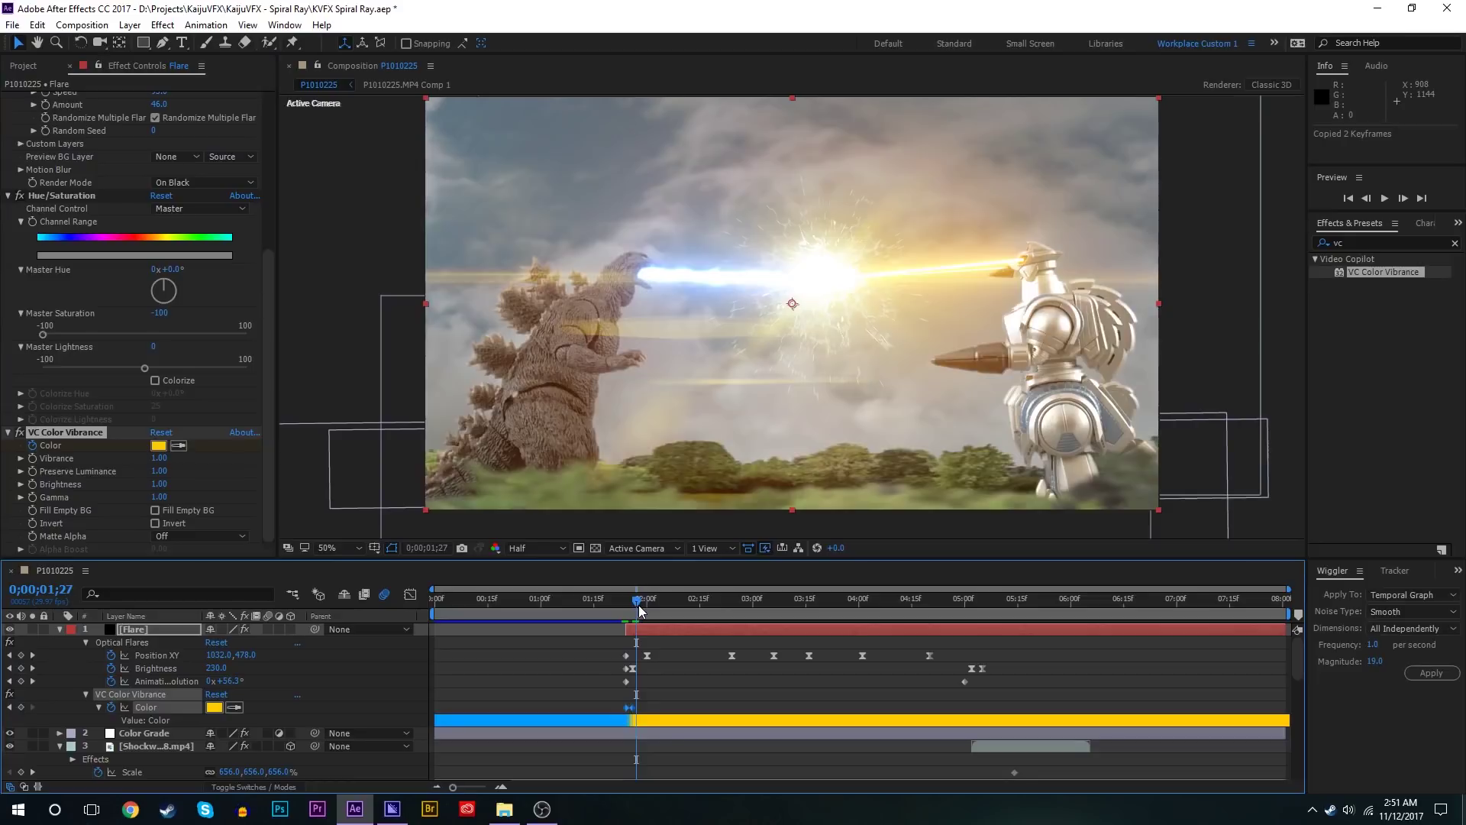
key("ctrl+v")
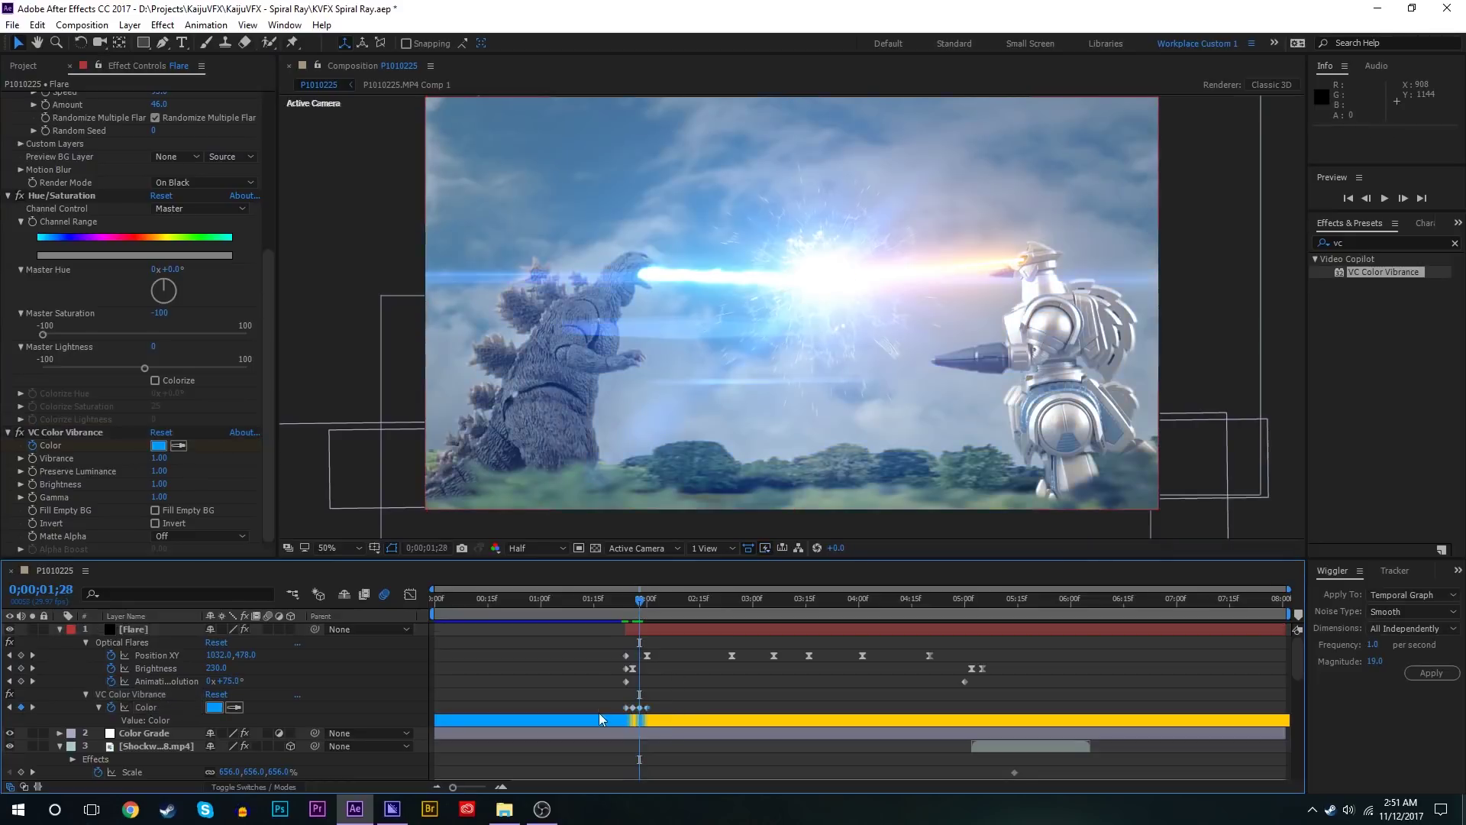
left_click(653, 599)
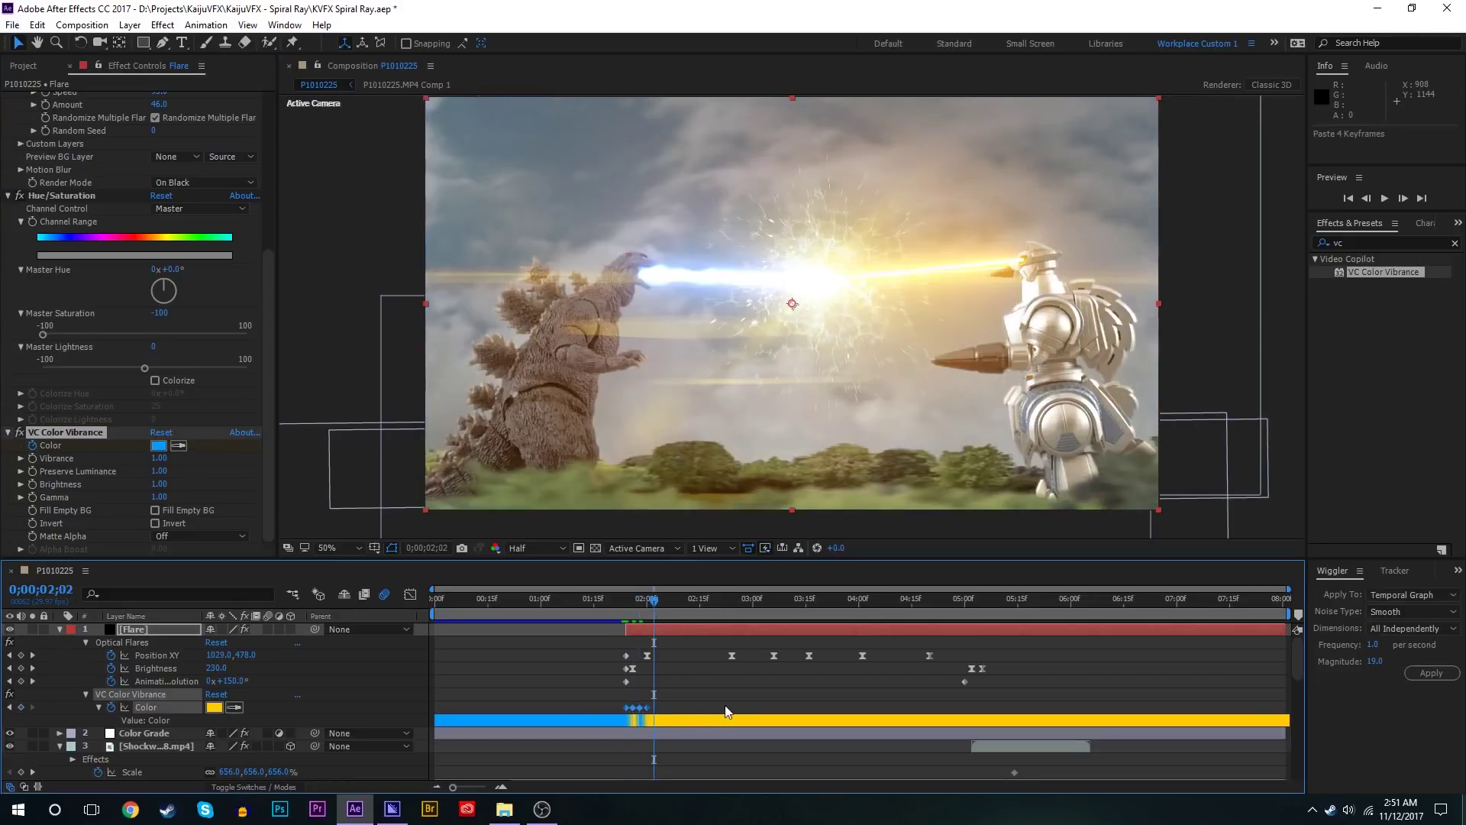
key("ctrl+v")
key("ctrl+c")
left_click(685, 610)
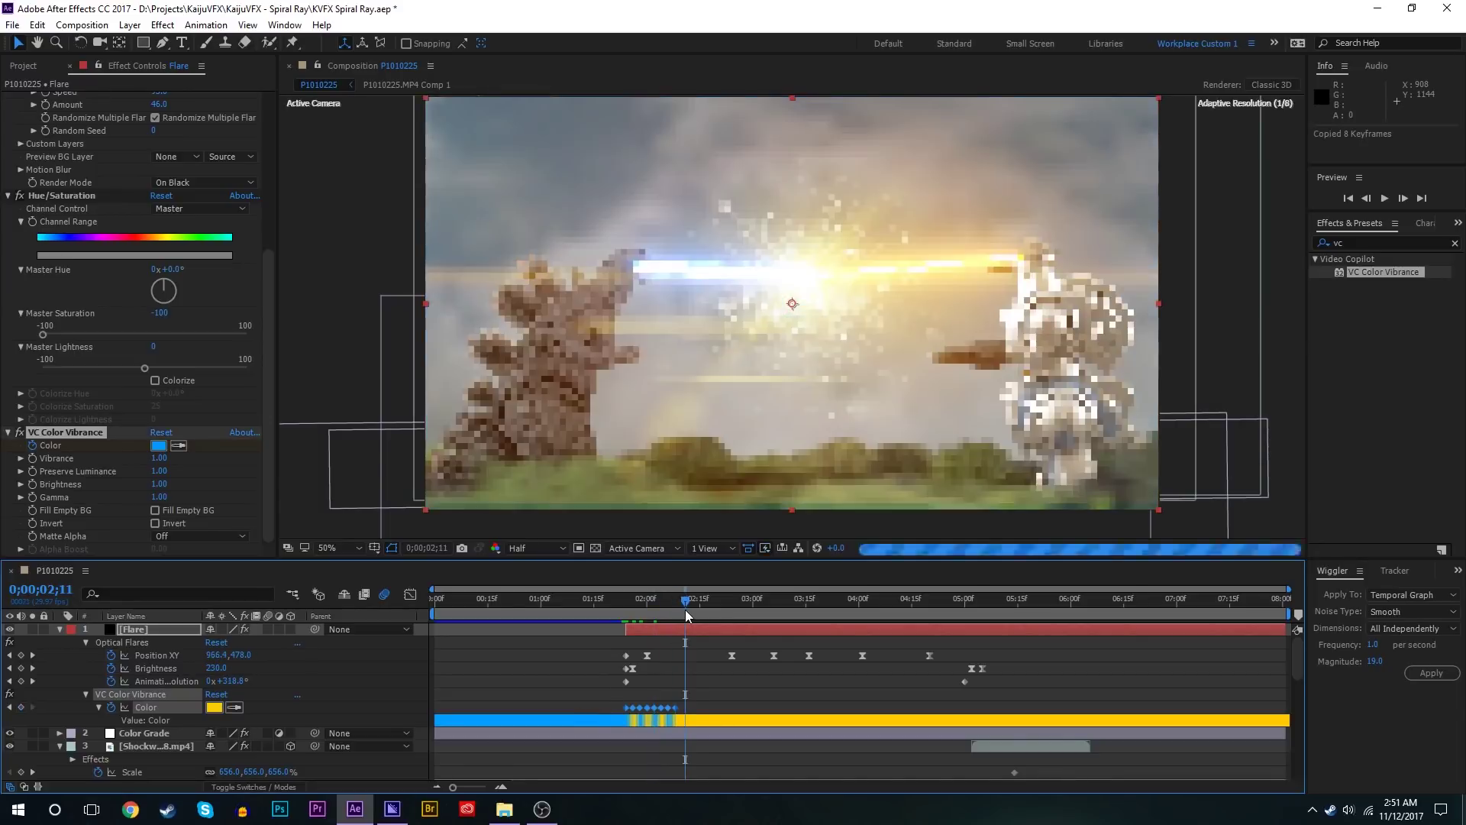
left_click(623, 607)
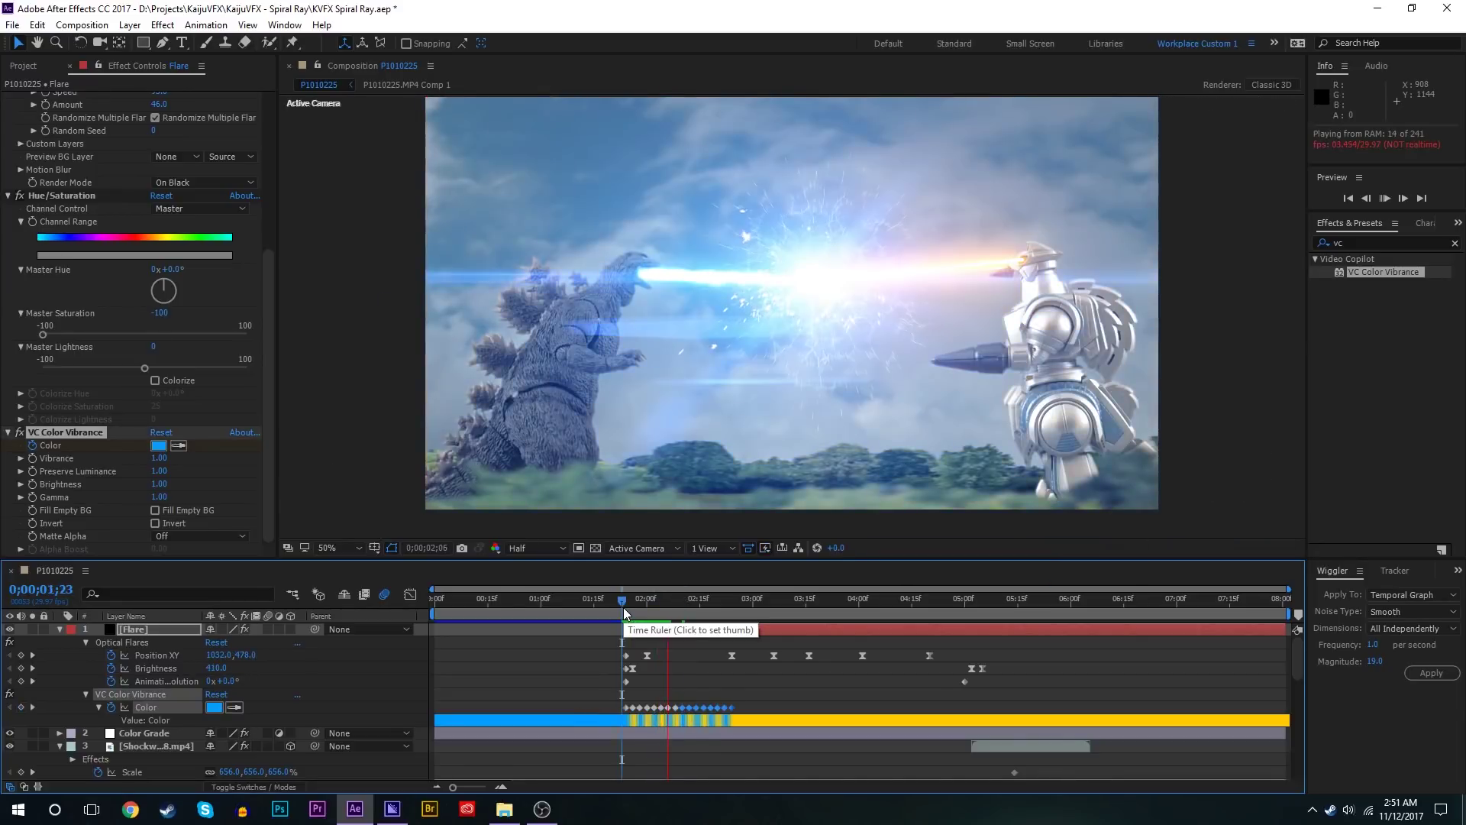
key("ctrl+v")
key("space")
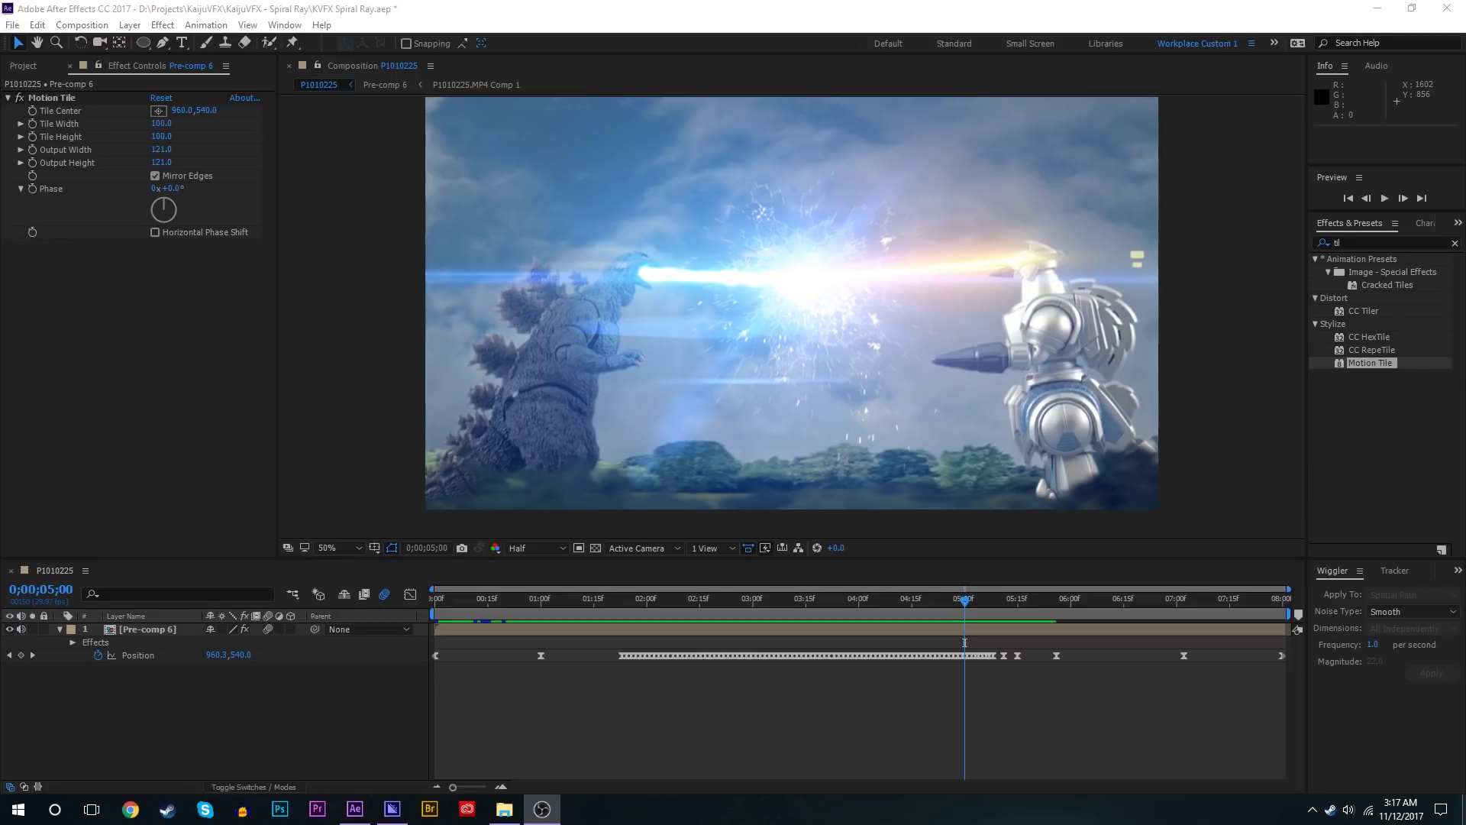
Step: Scrub the shot to 0;00;03;07 to review the jittering Pre-comp 6
left_click_drag(736, 604, 923, 589)
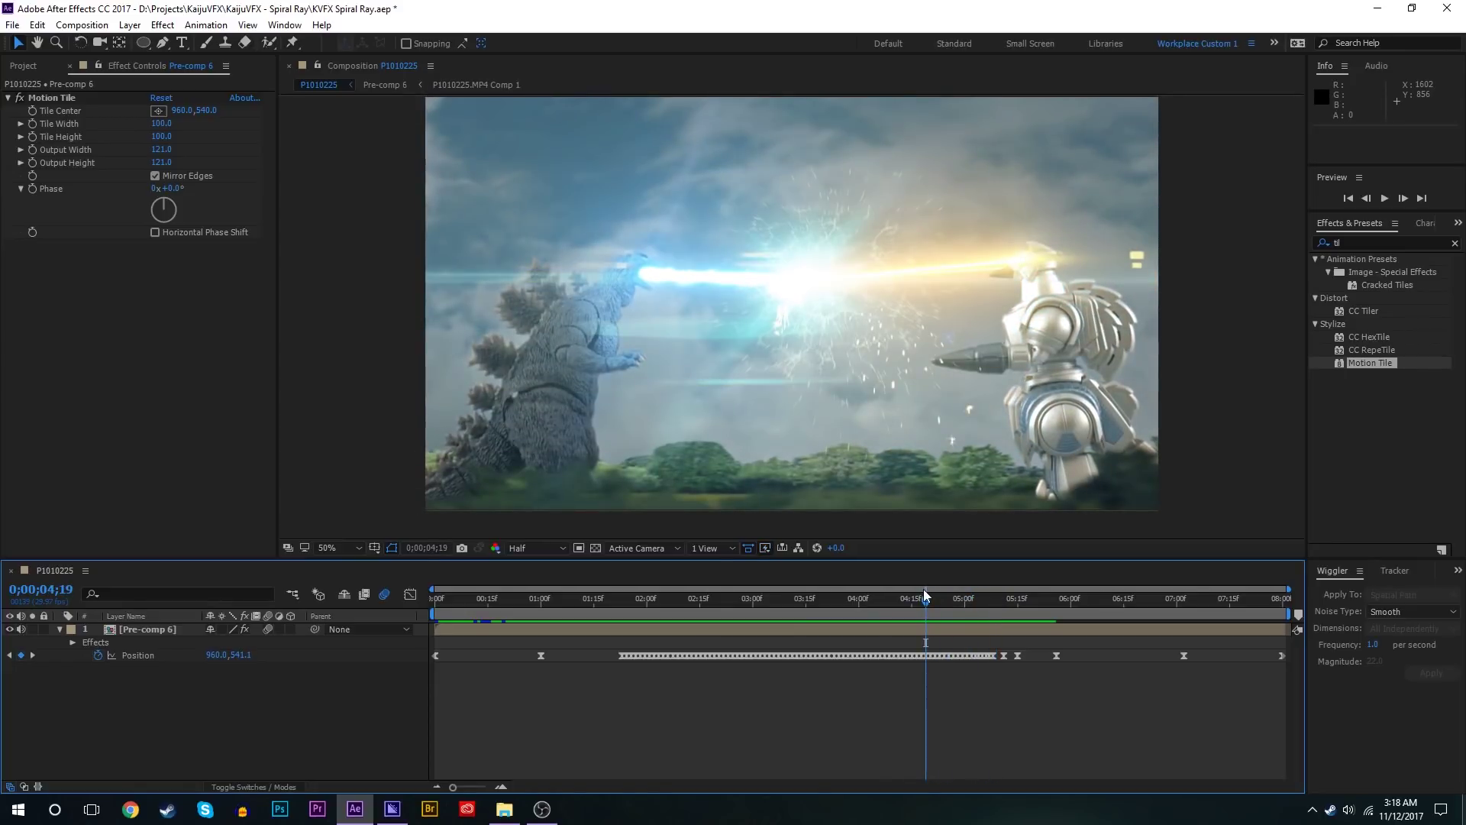